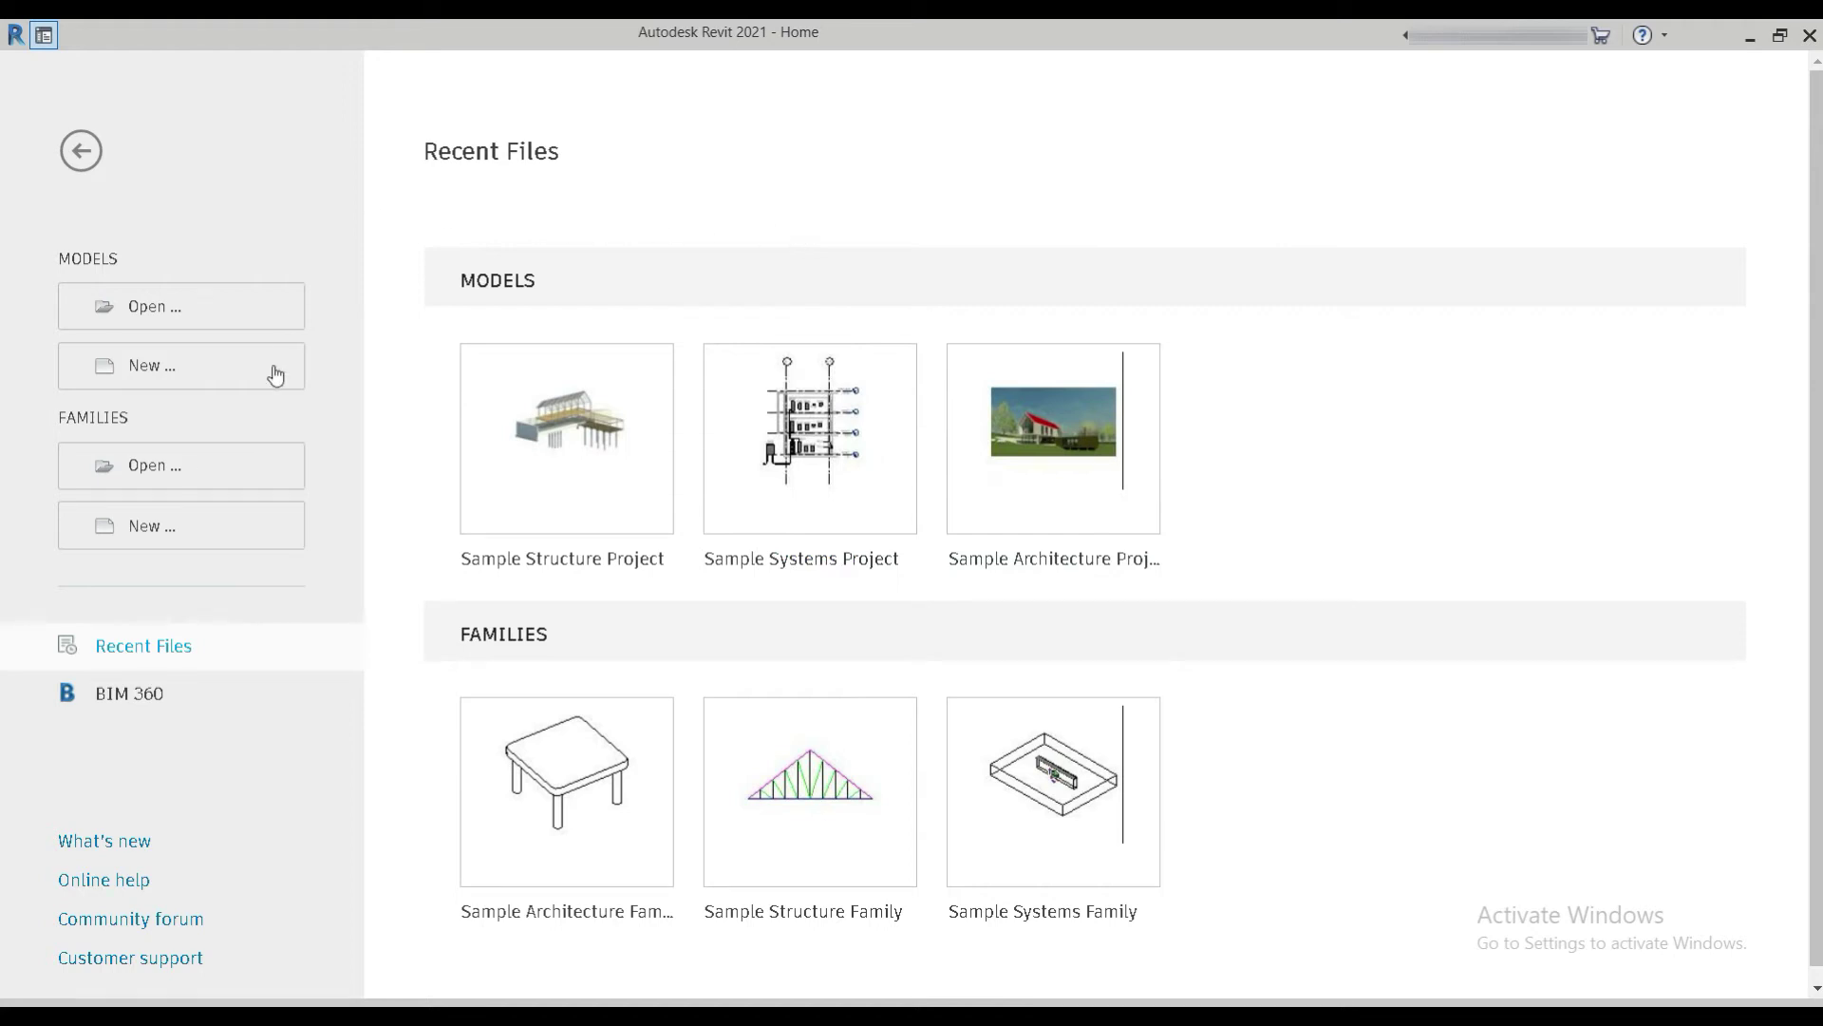
Create a new project from the Metric-Structural Template.
left_click(218, 372)
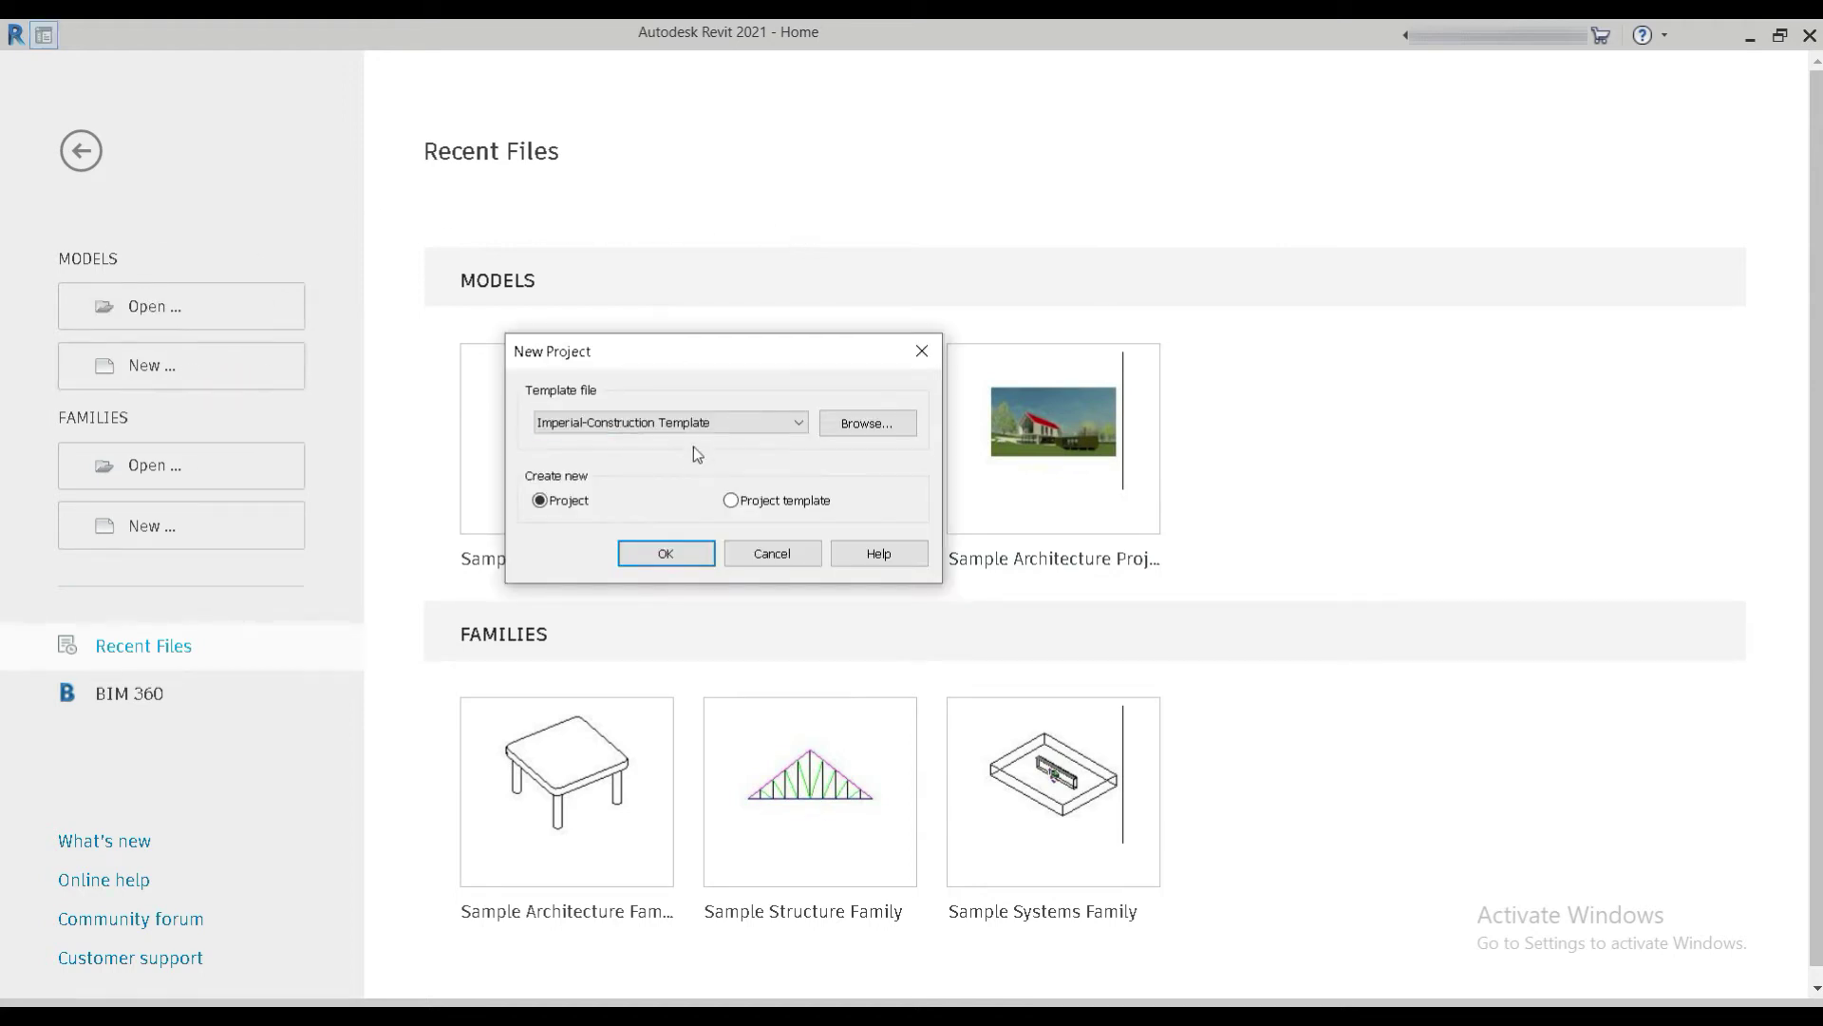
left_click(672, 423)
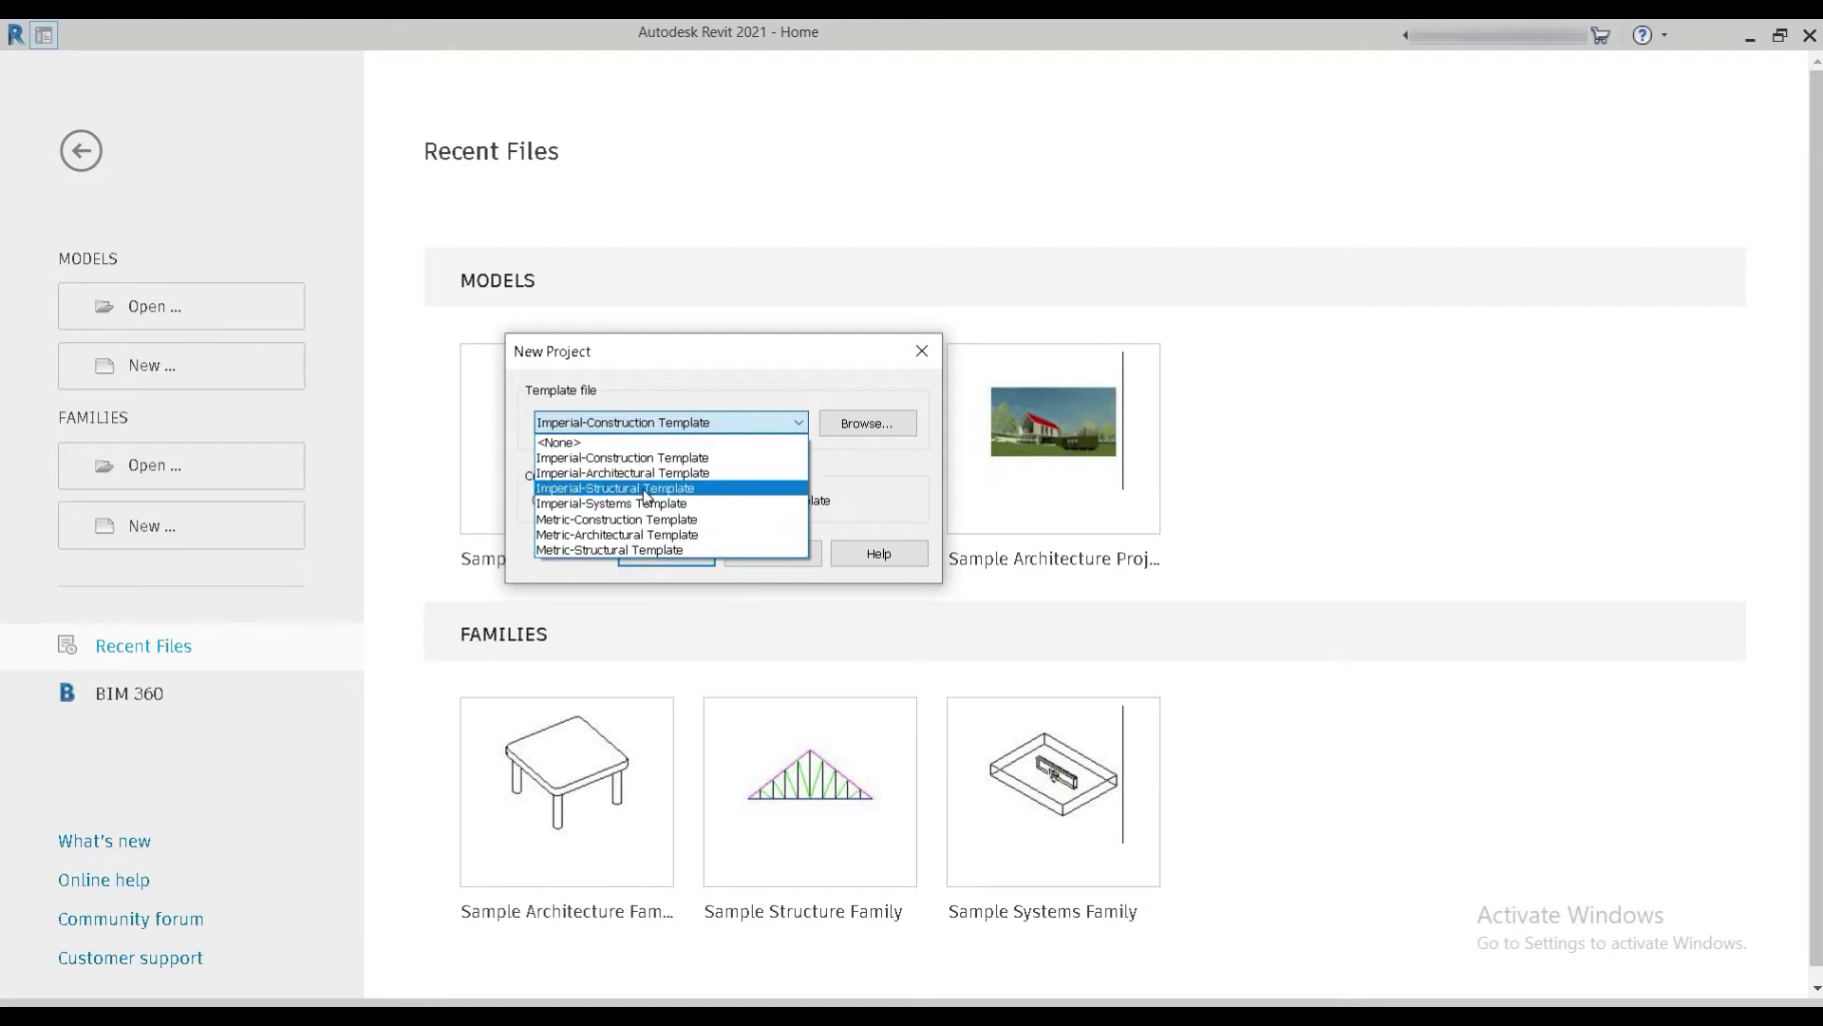
left_click(643, 551)
left_click(652, 556)
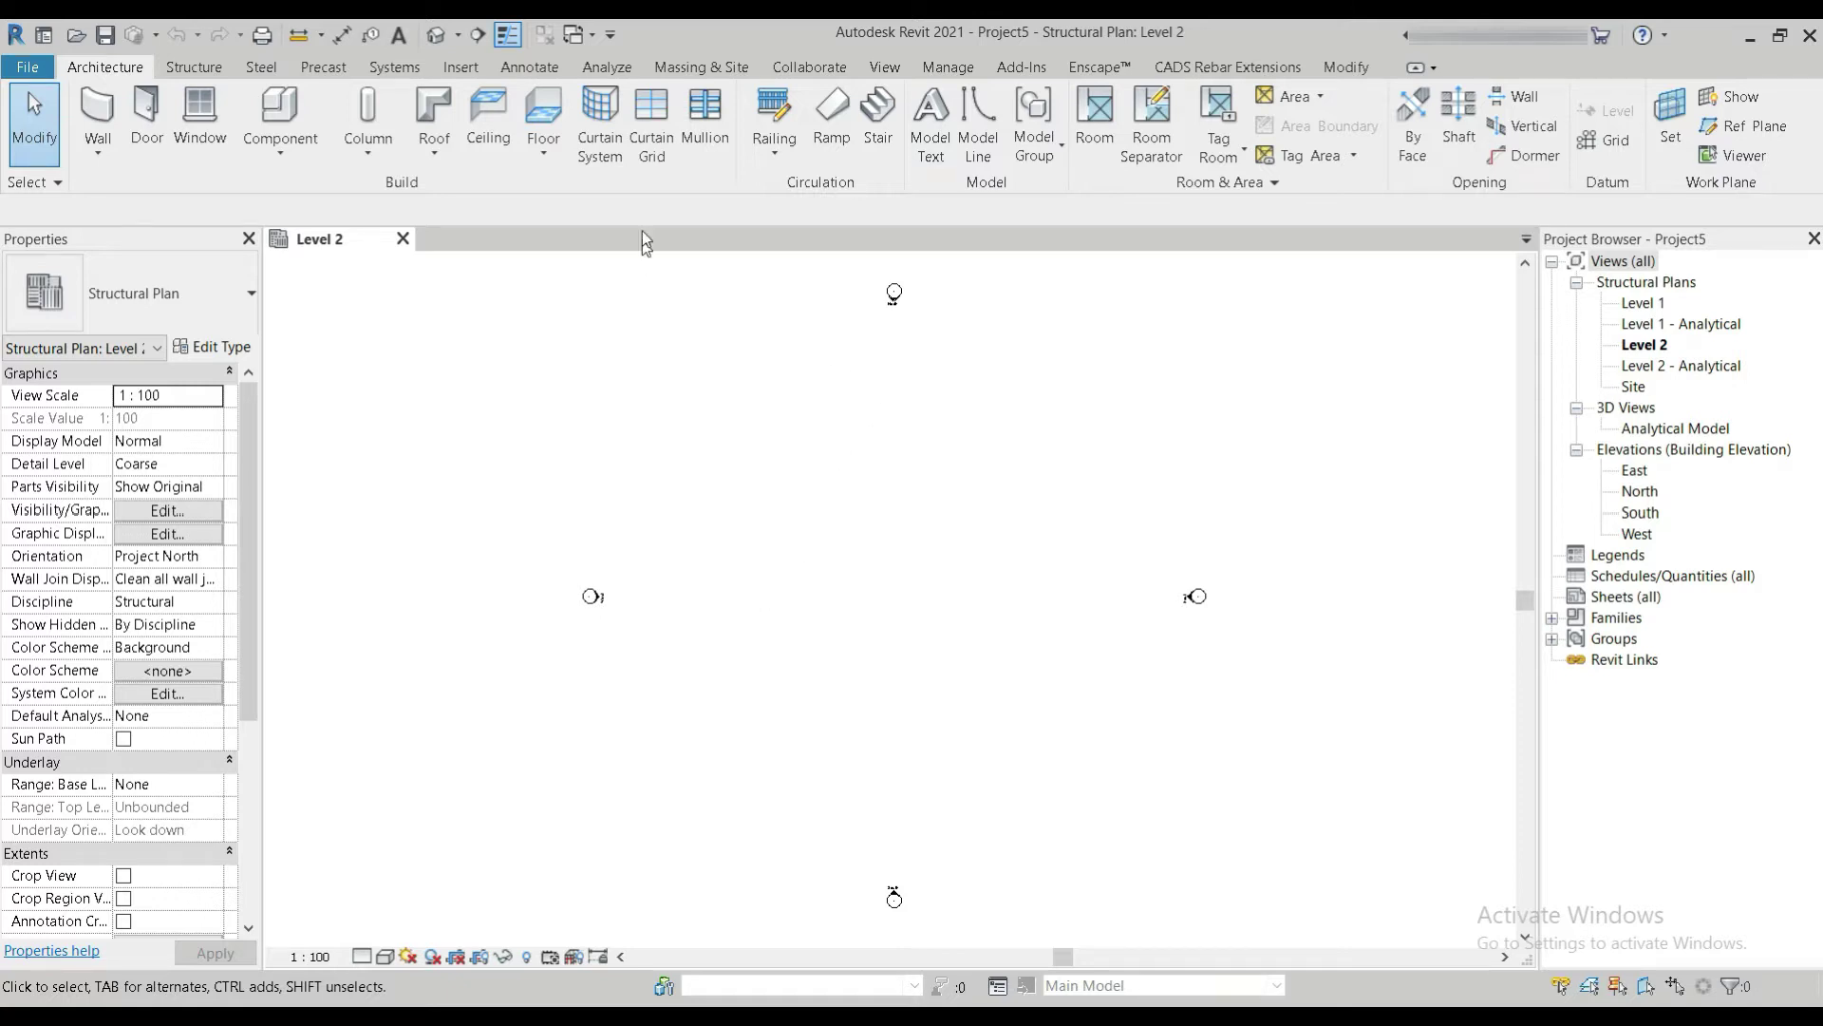
Configure the project's length units to centimeters with two decimal places and the cm unit symbol.
left_click(948, 66)
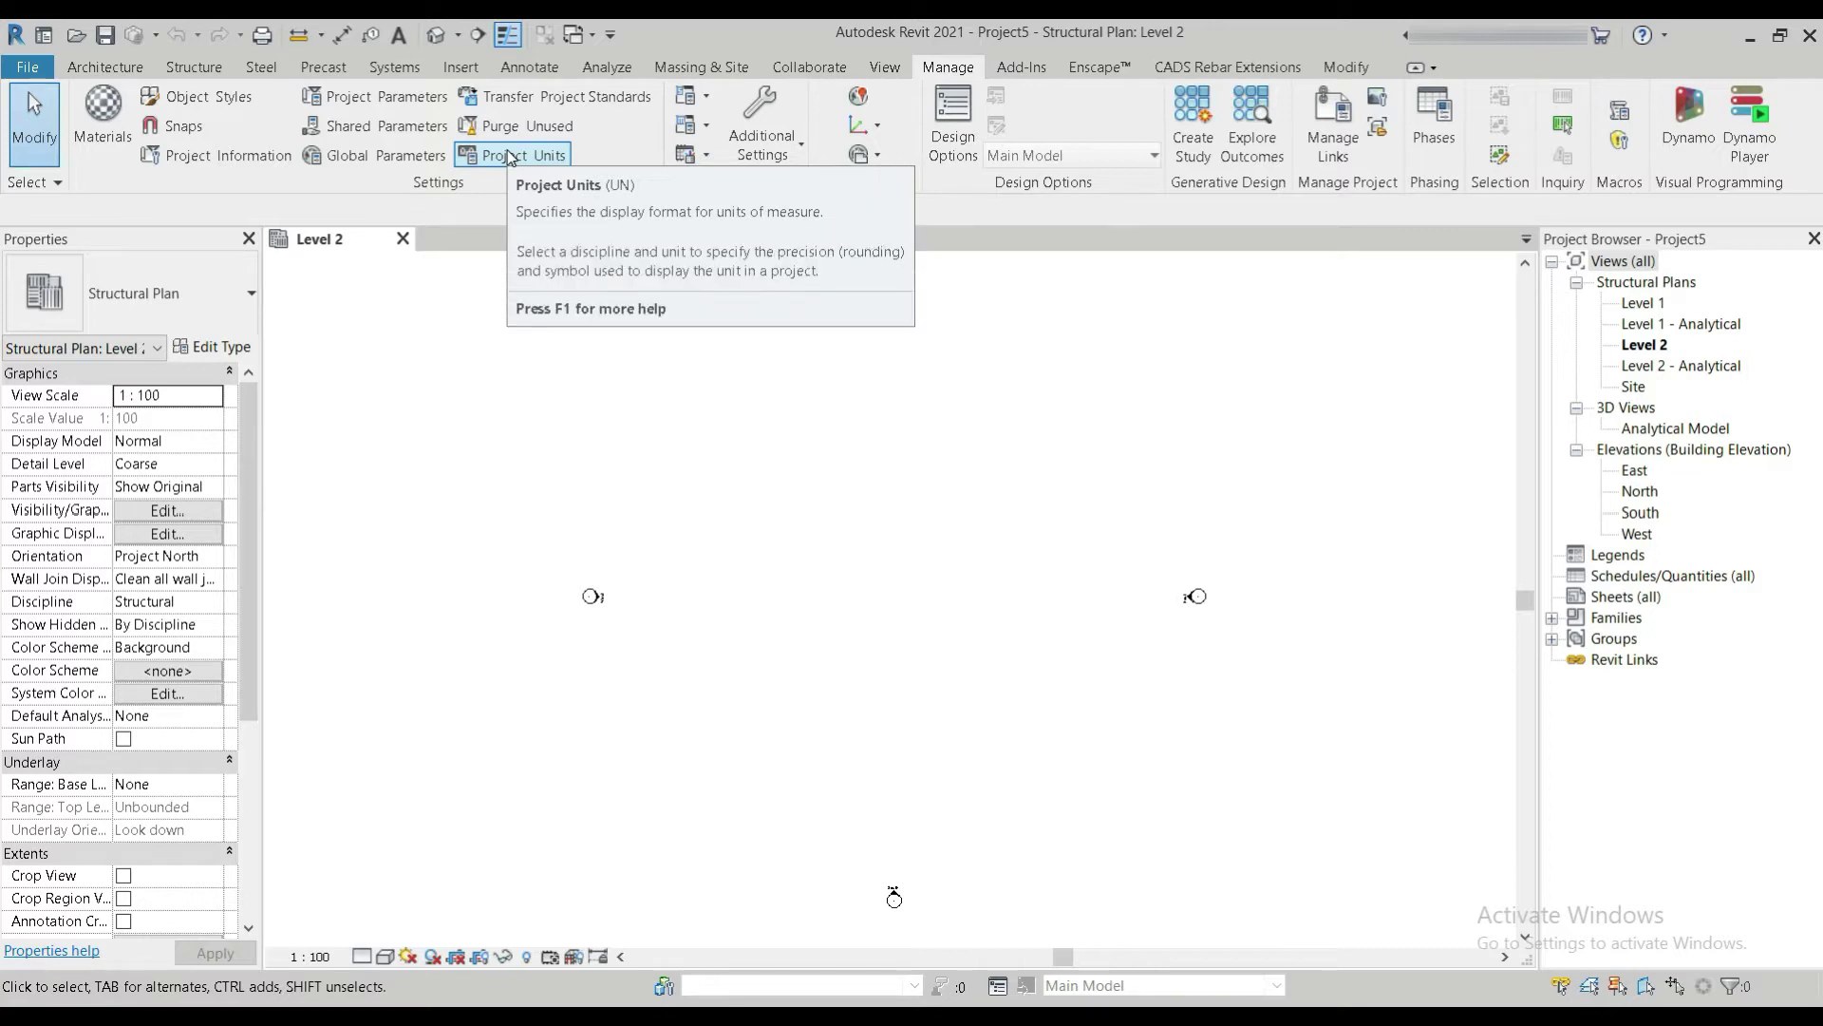
key("u")
key("n")
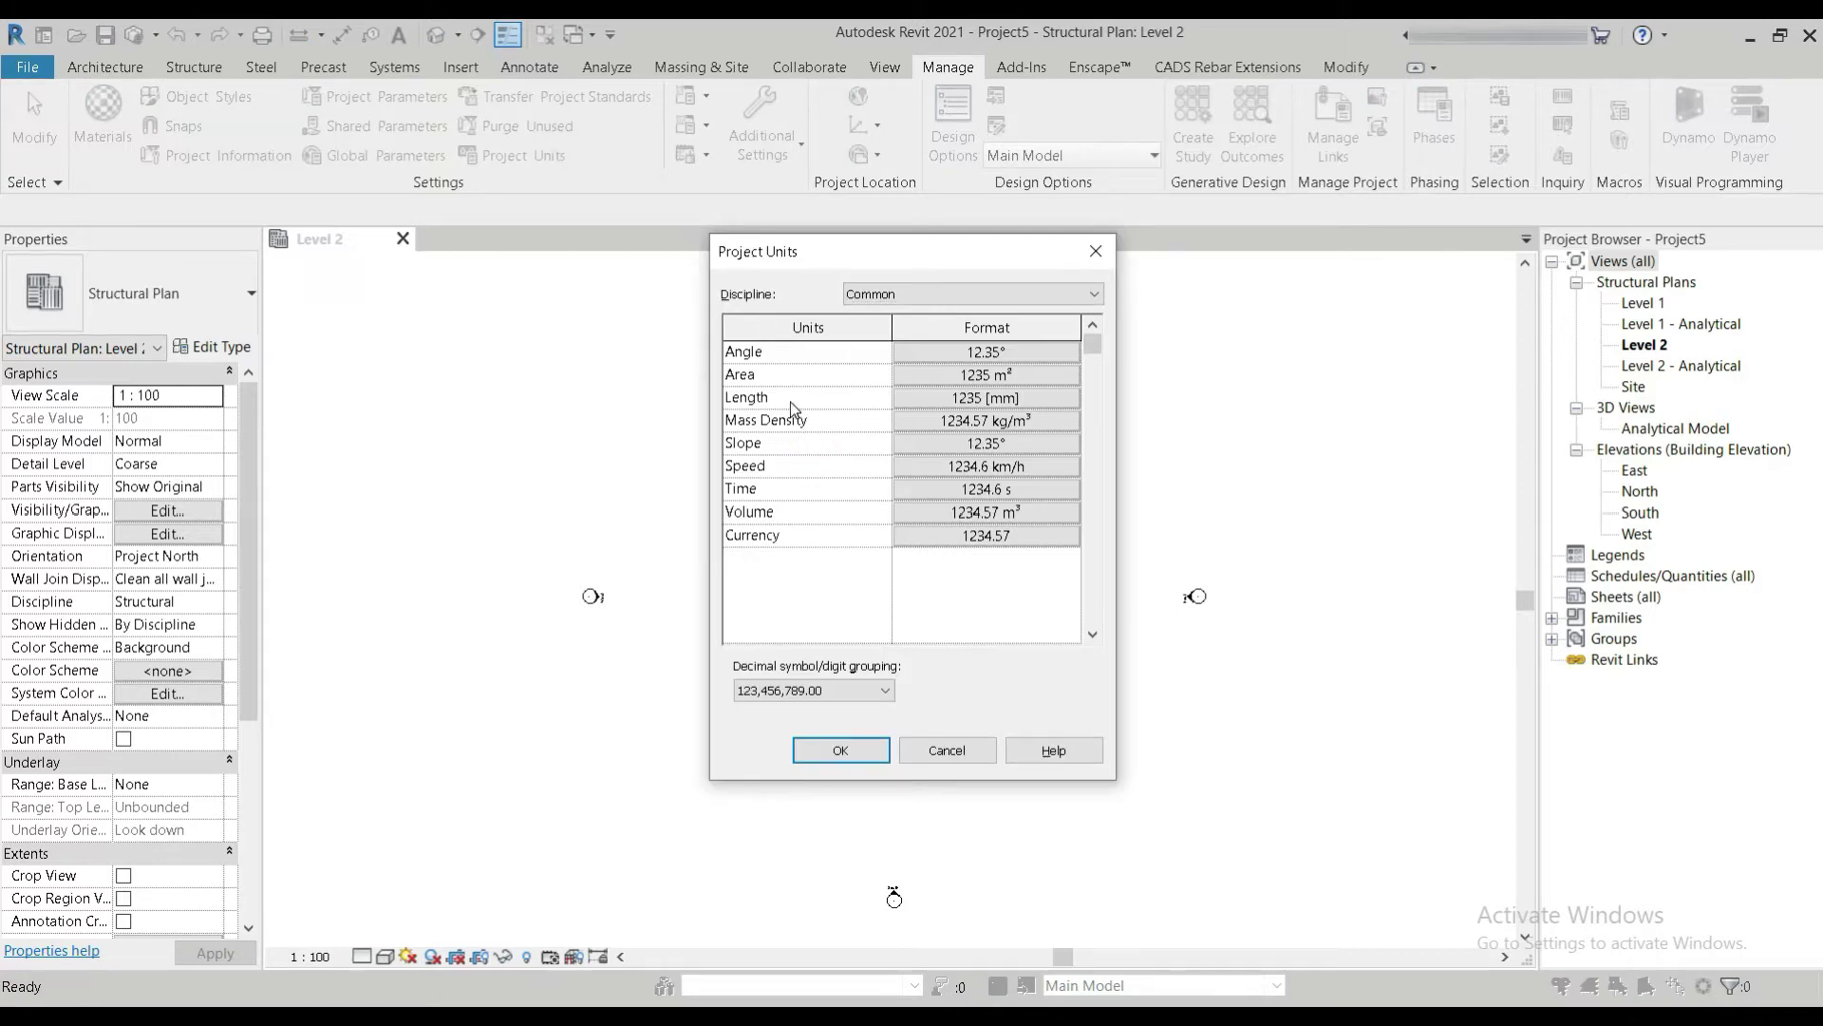
left_click(975, 399)
left_click(938, 387)
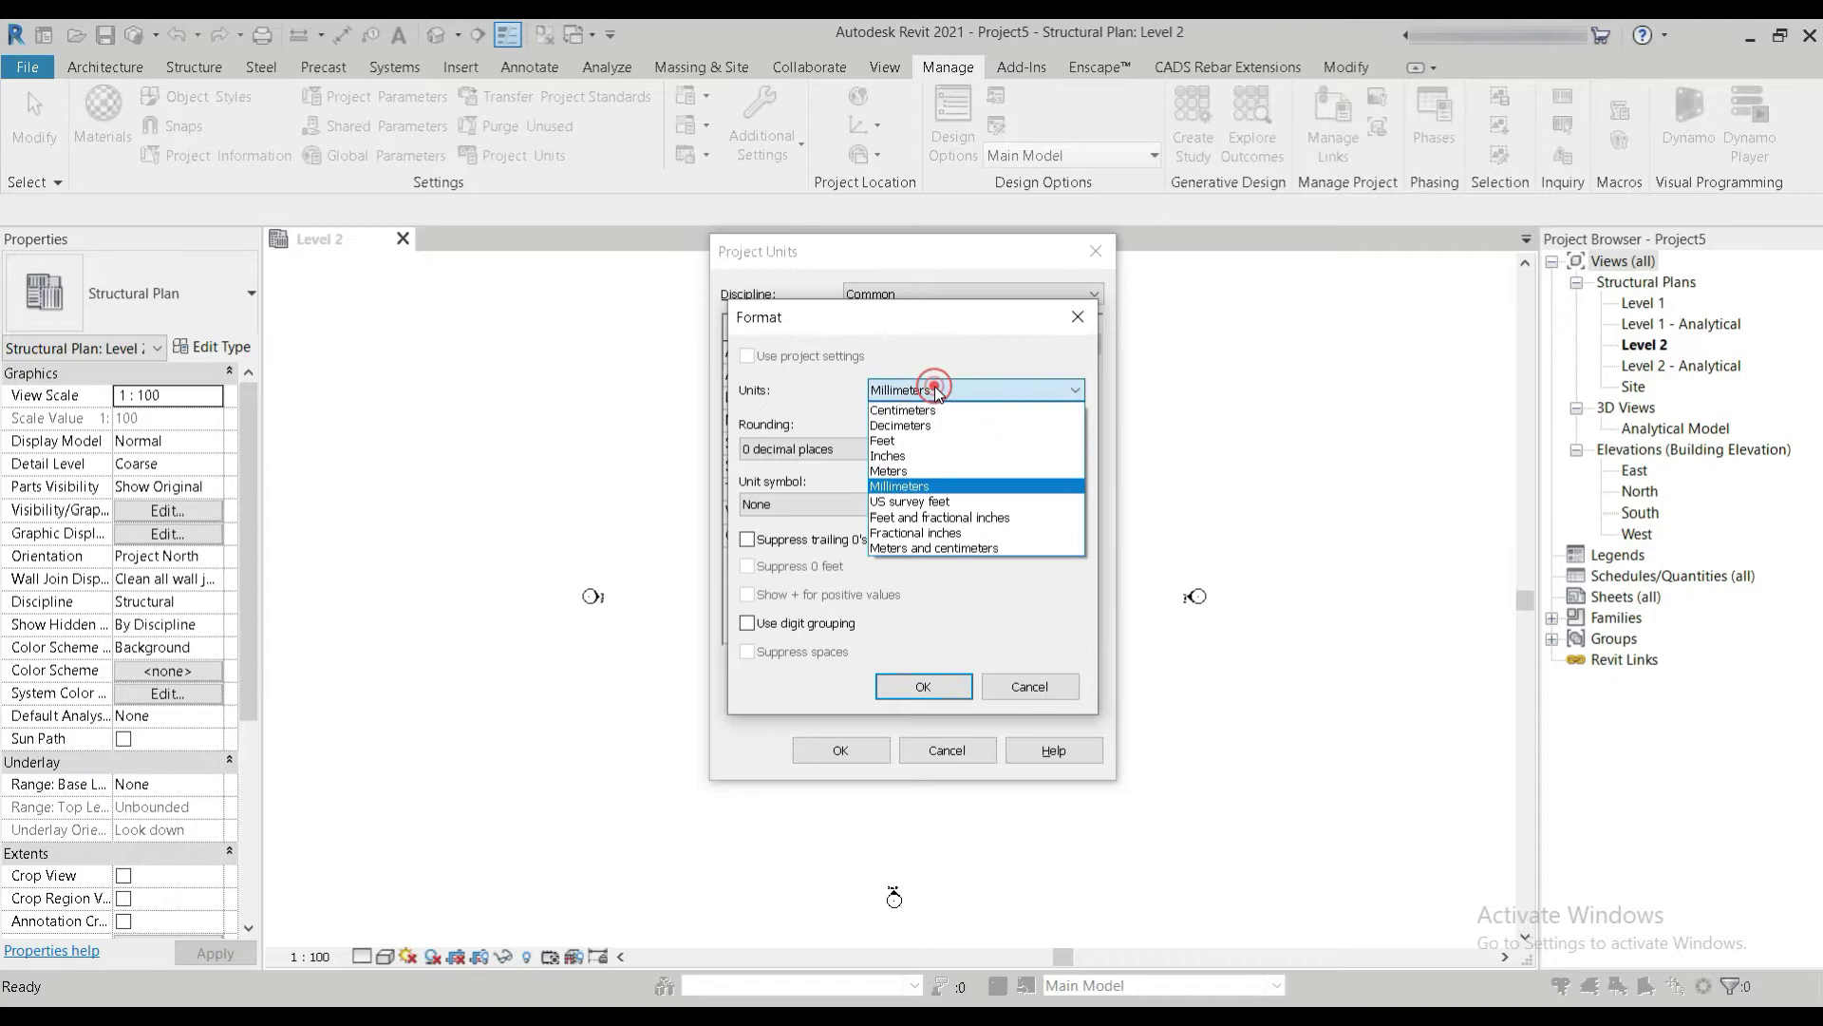
left_click(935, 410)
left_click(811, 448)
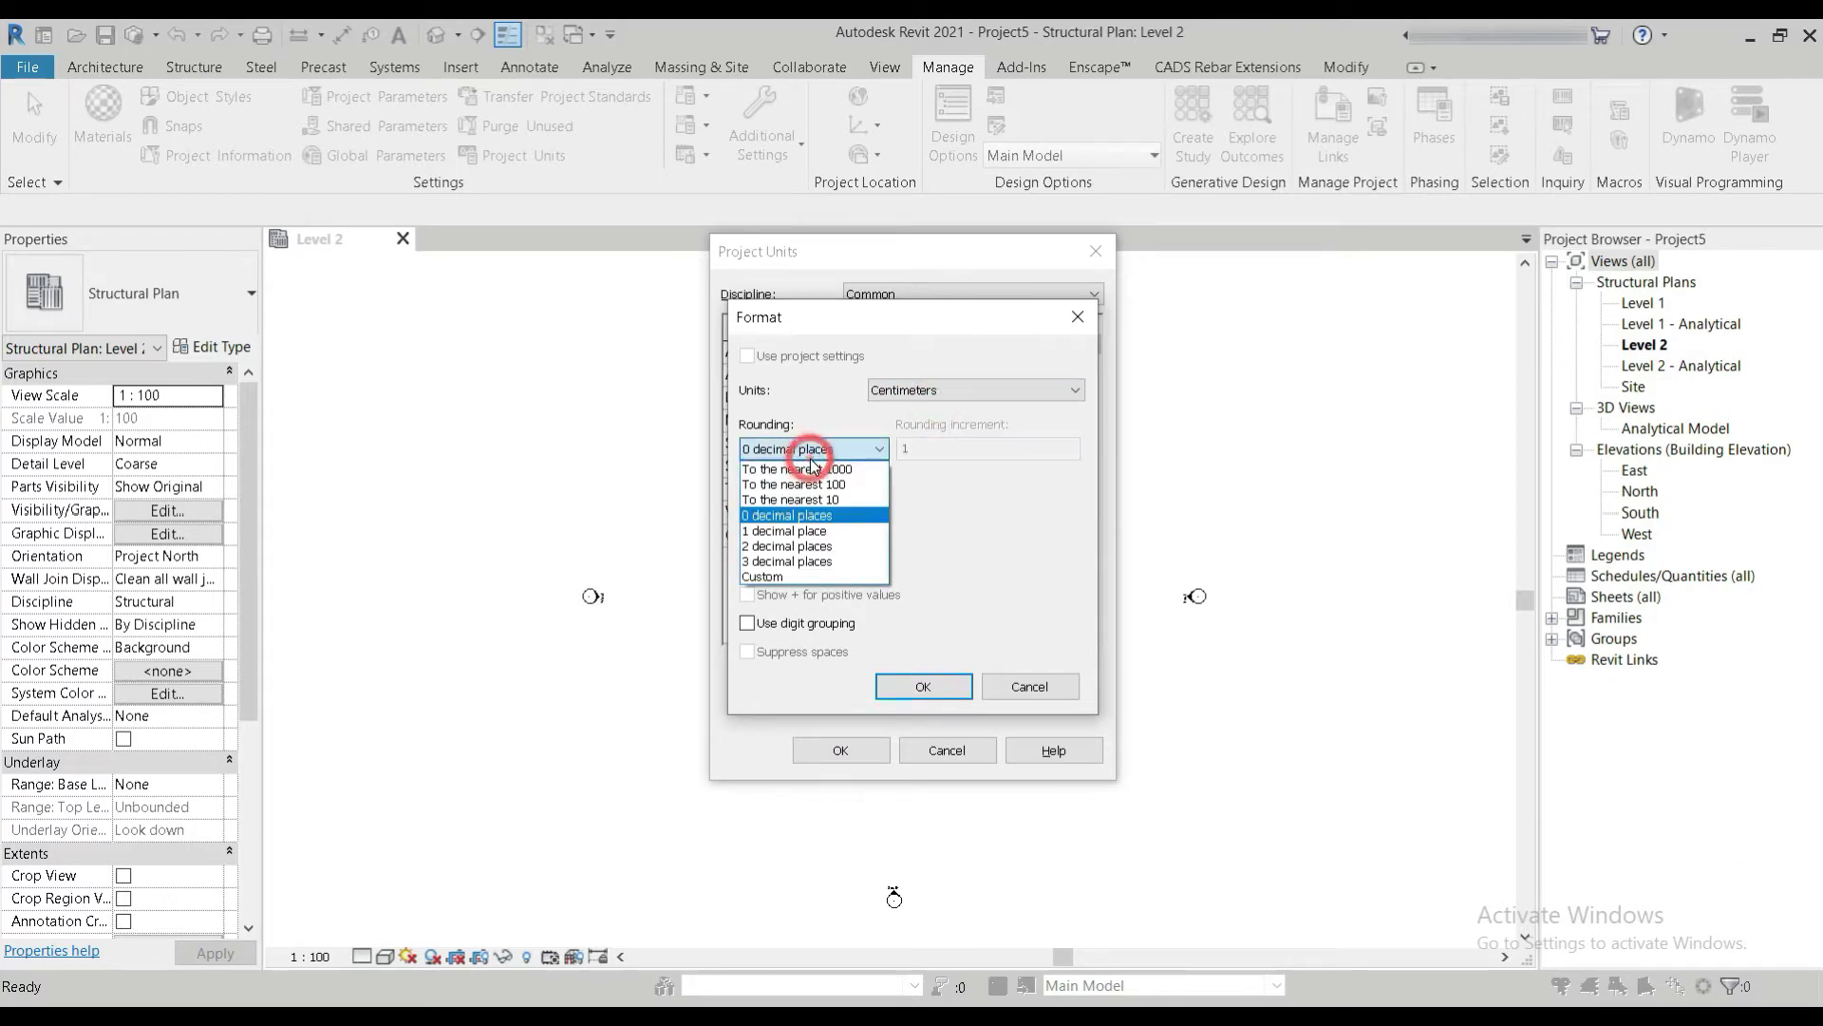
left_click(802, 520)
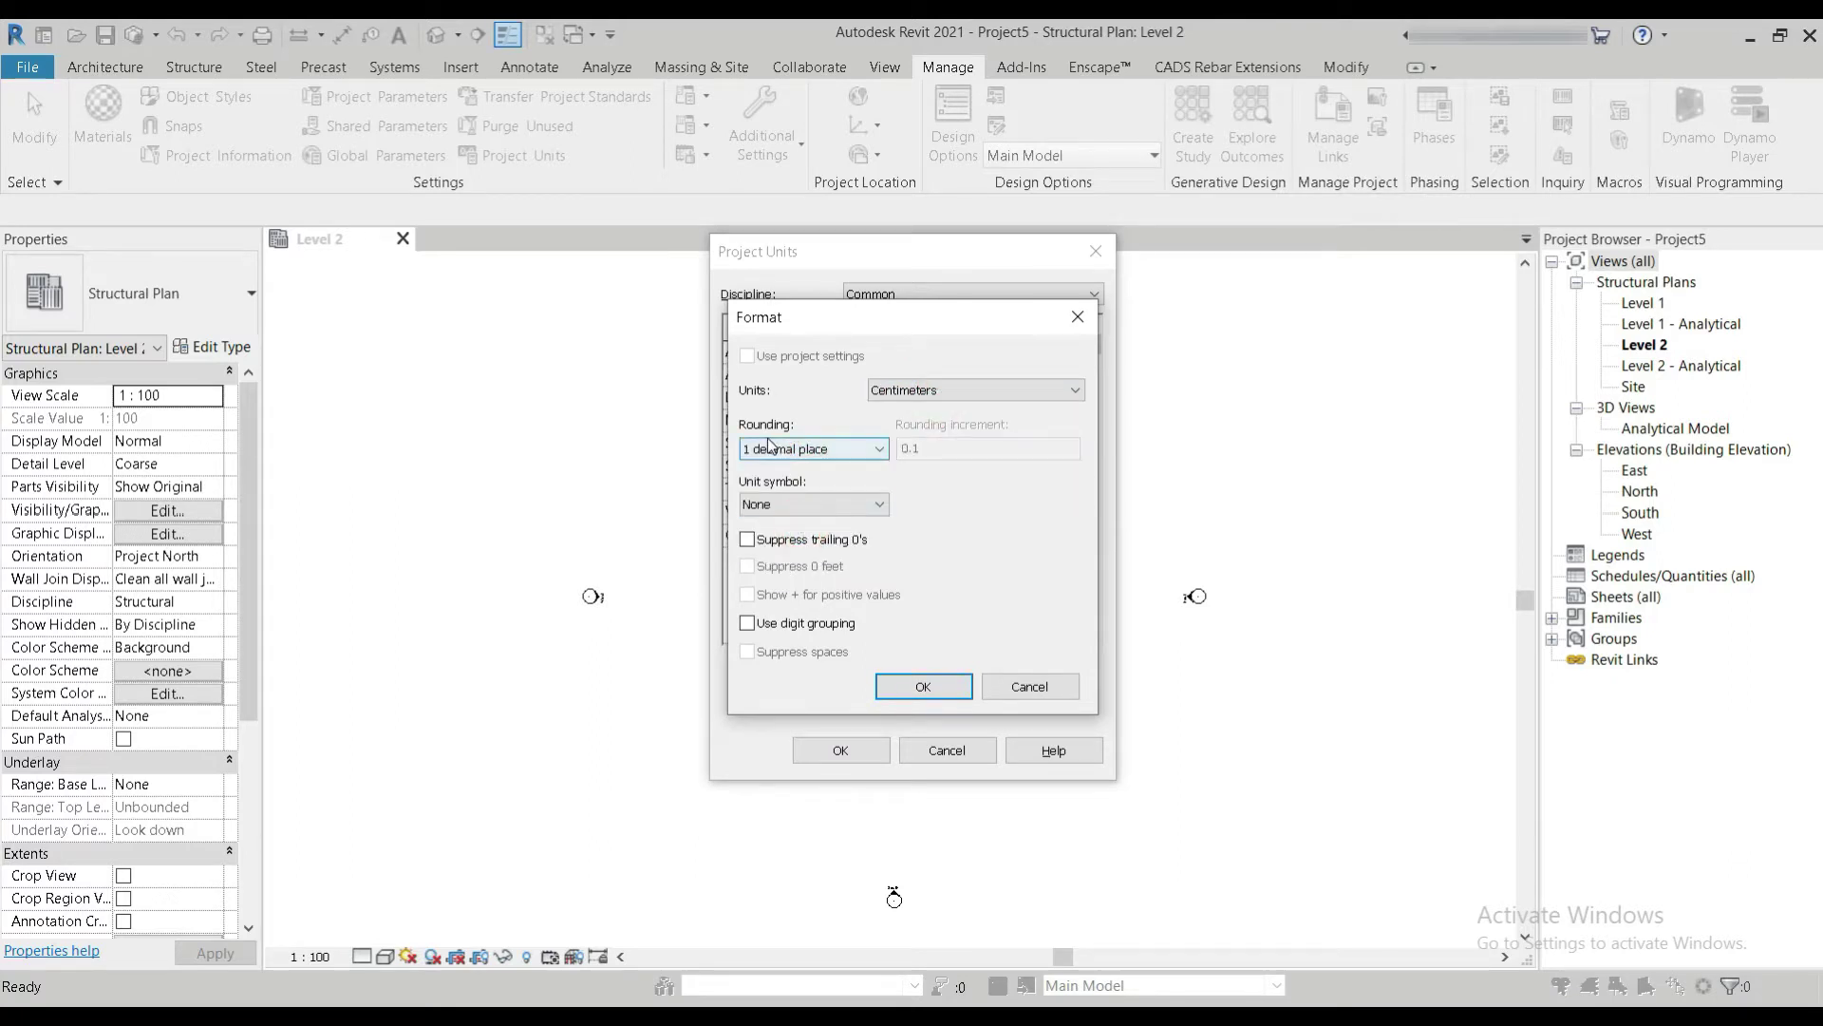
left_click(828, 505)
left_click(803, 521)
left_click(907, 686)
left_click(840, 752)
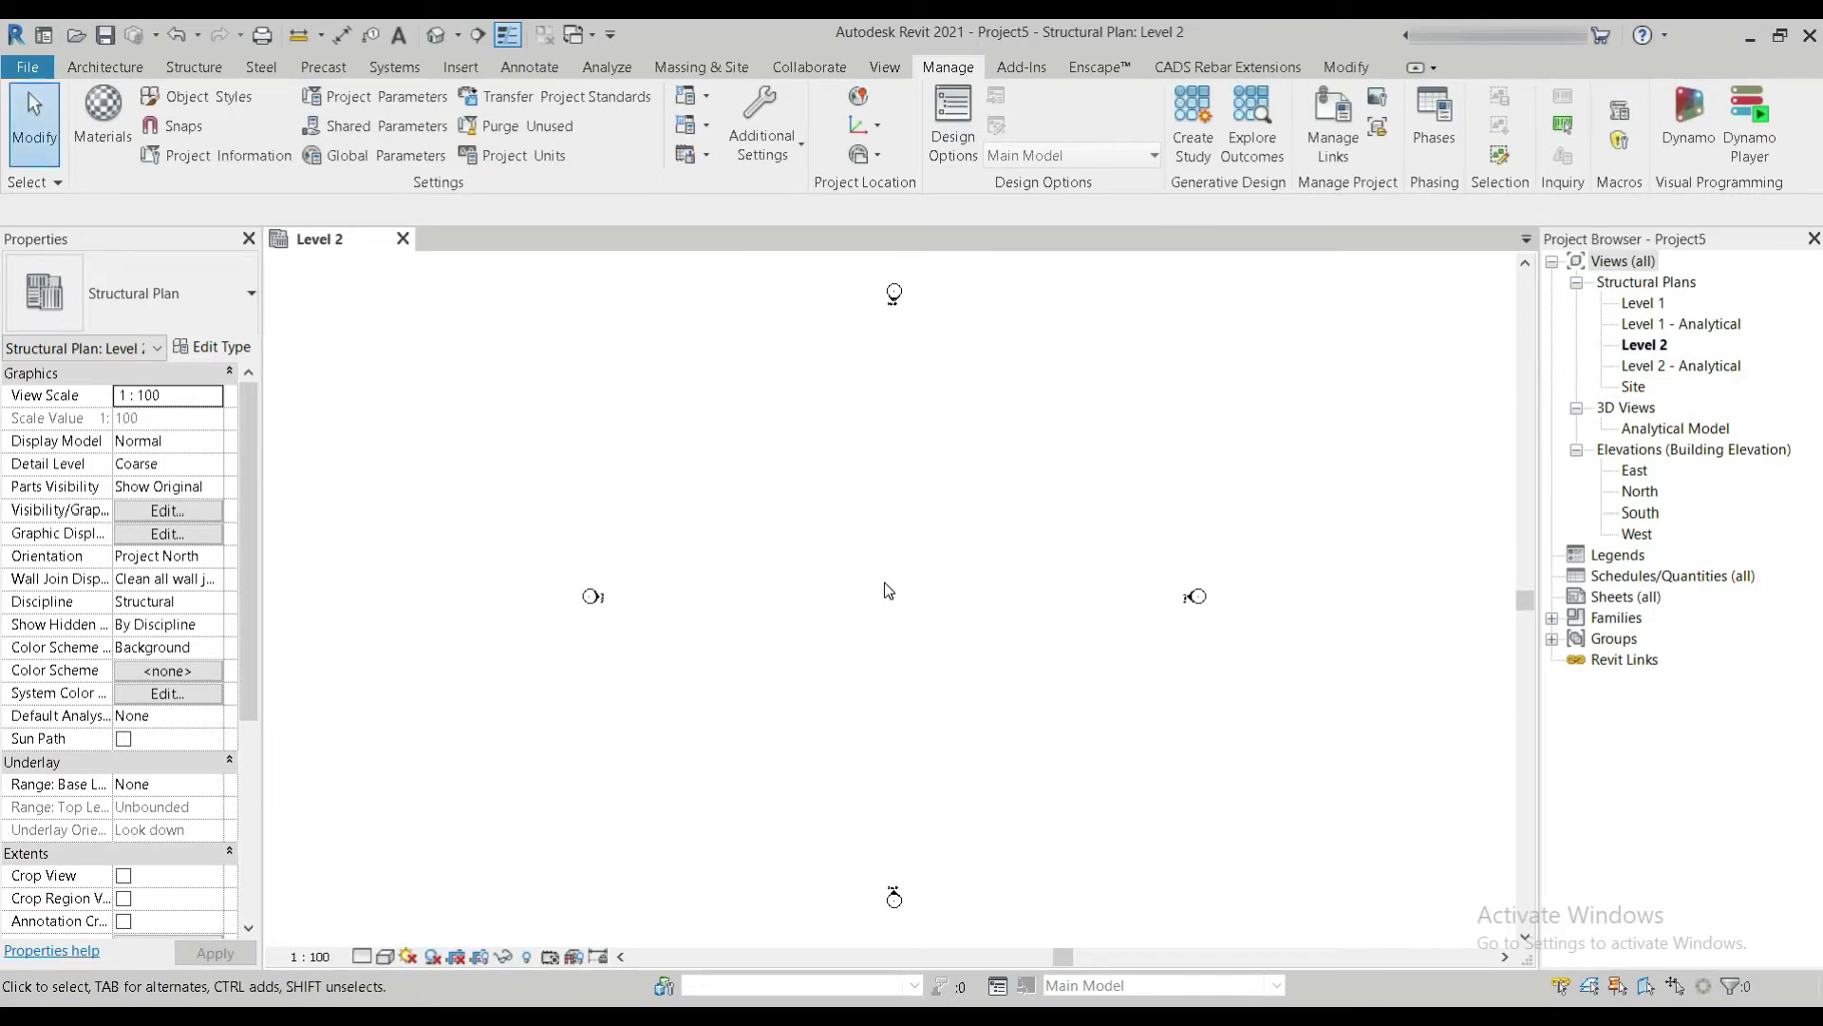
Draw a rectangle of Generic - 200mm structural walls about 3080 by 1680 cm between the elevation markers in the Level 2 plan.
left_click(194, 66)
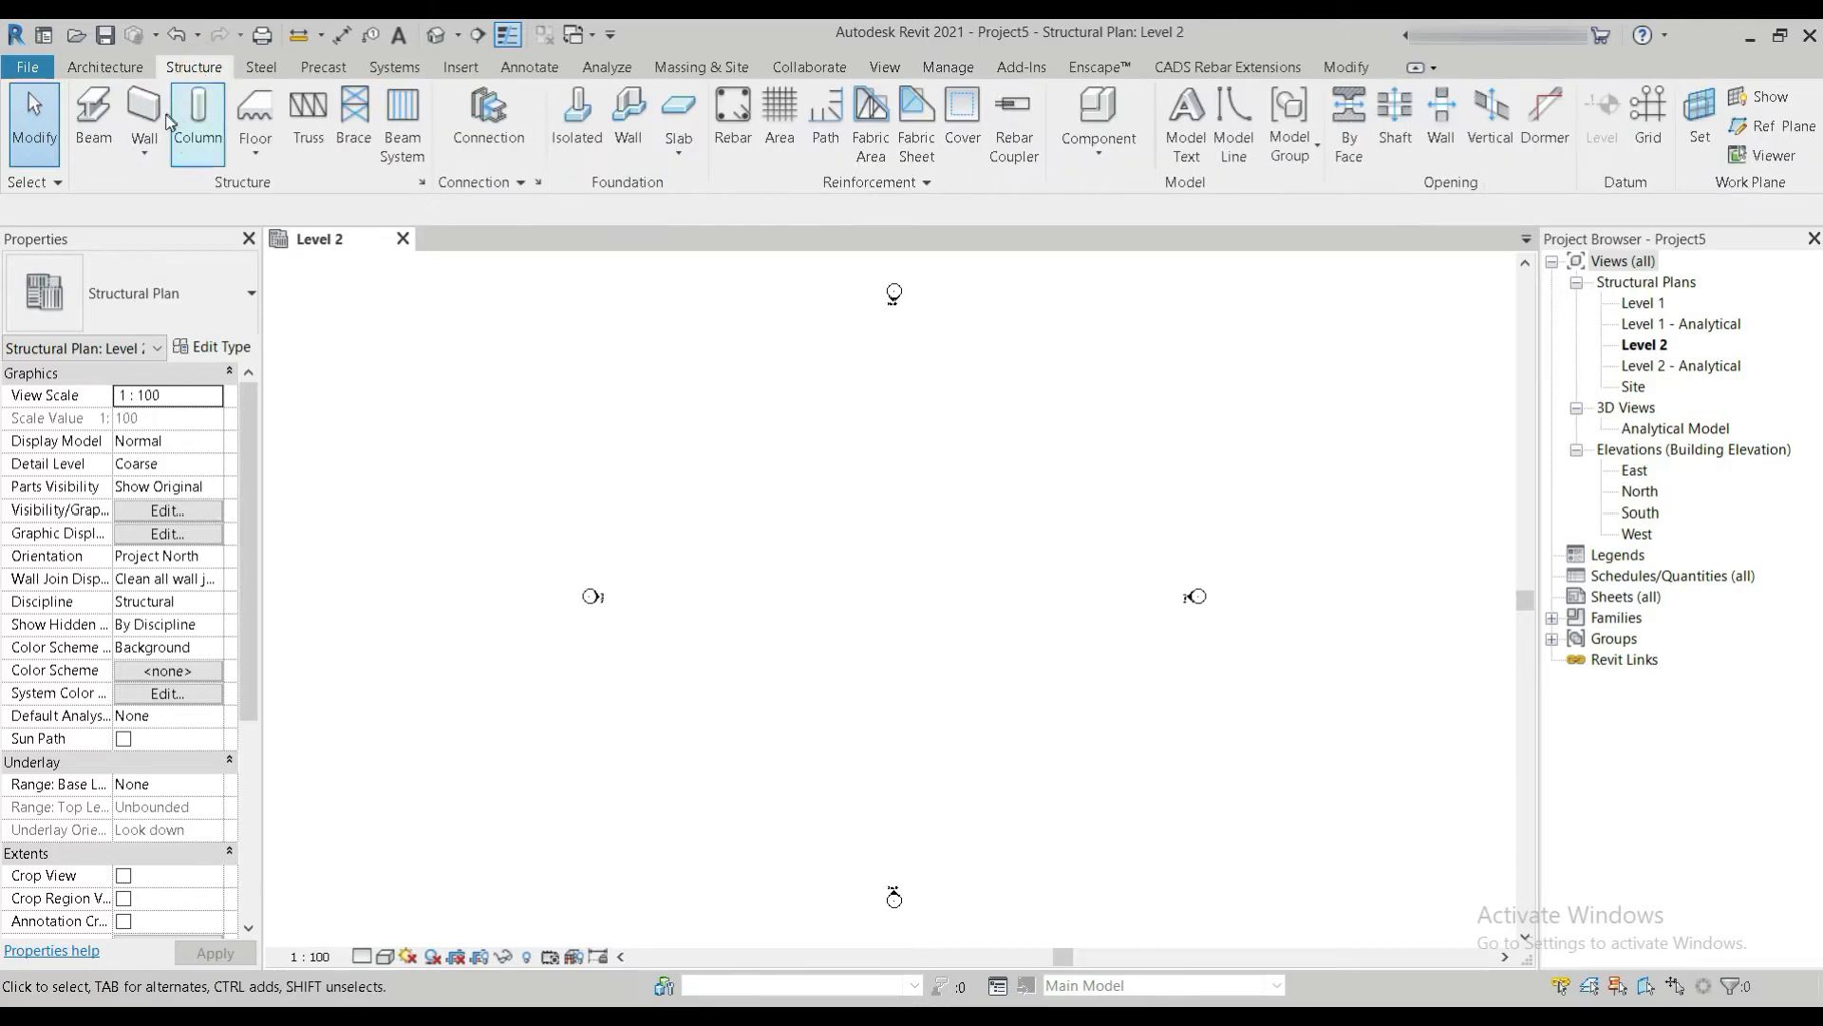
left_click(144, 148)
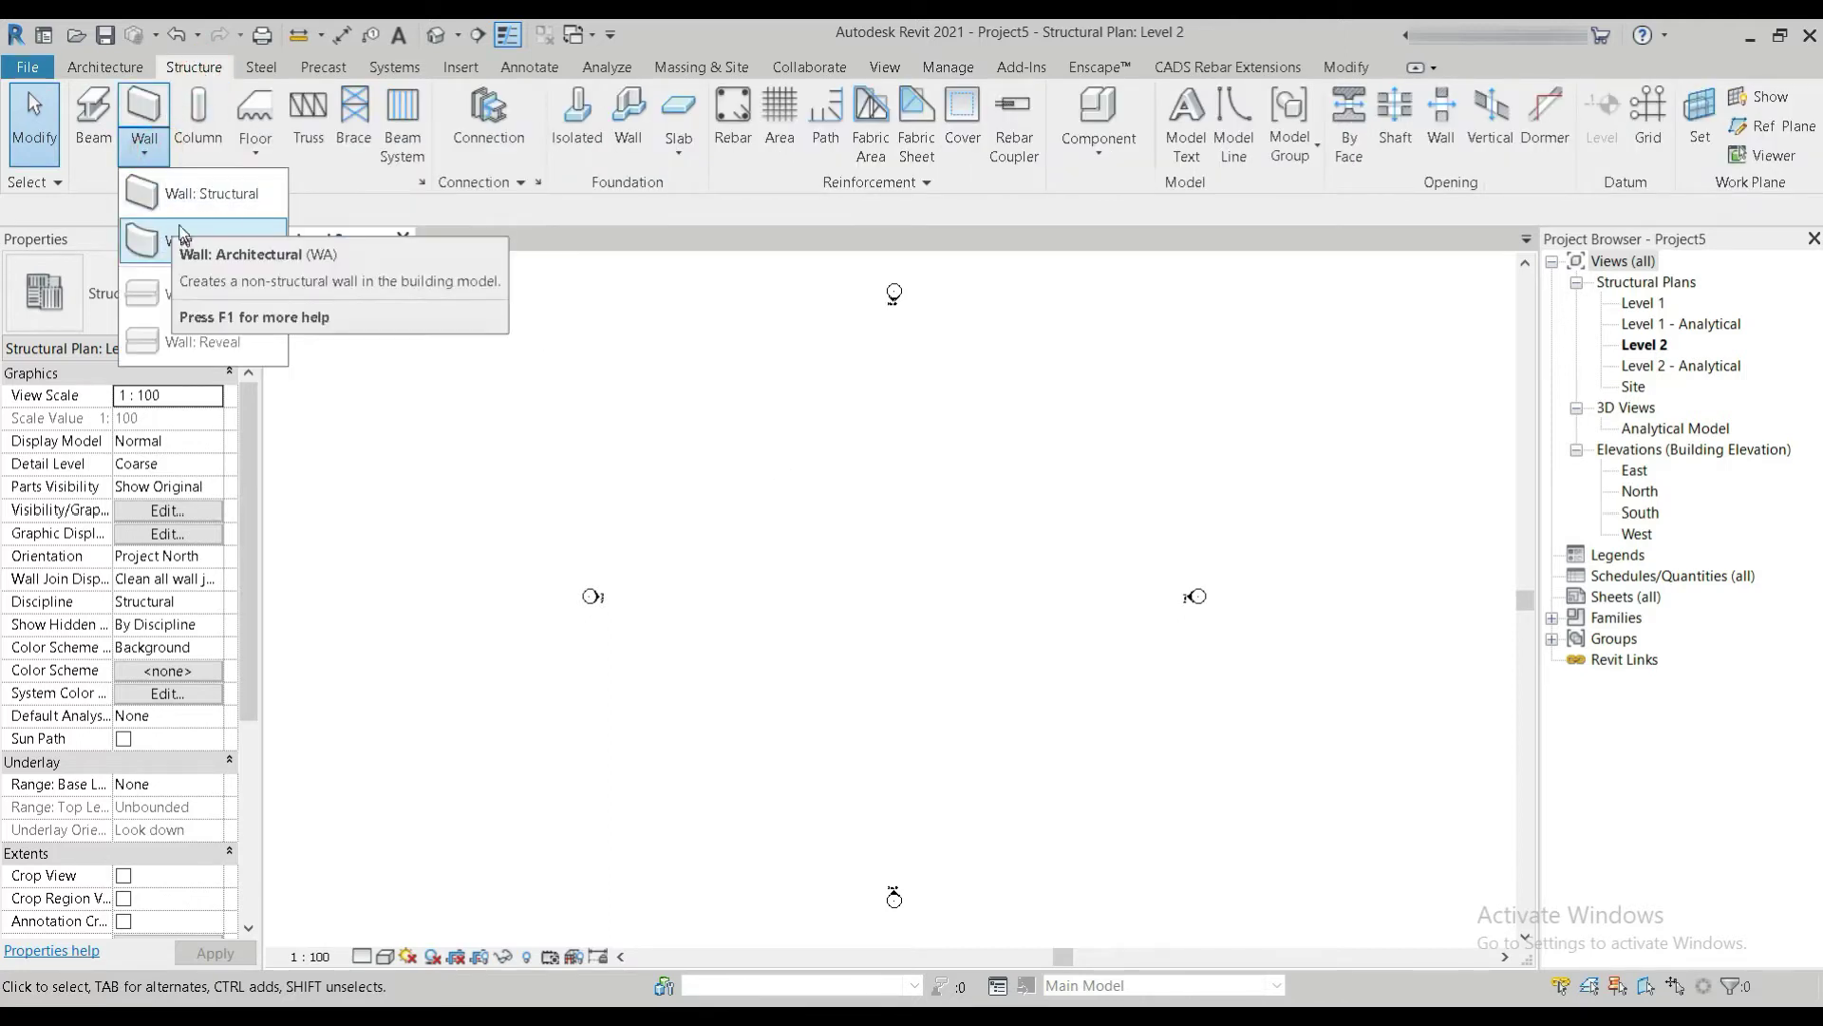
left_click(186, 193)
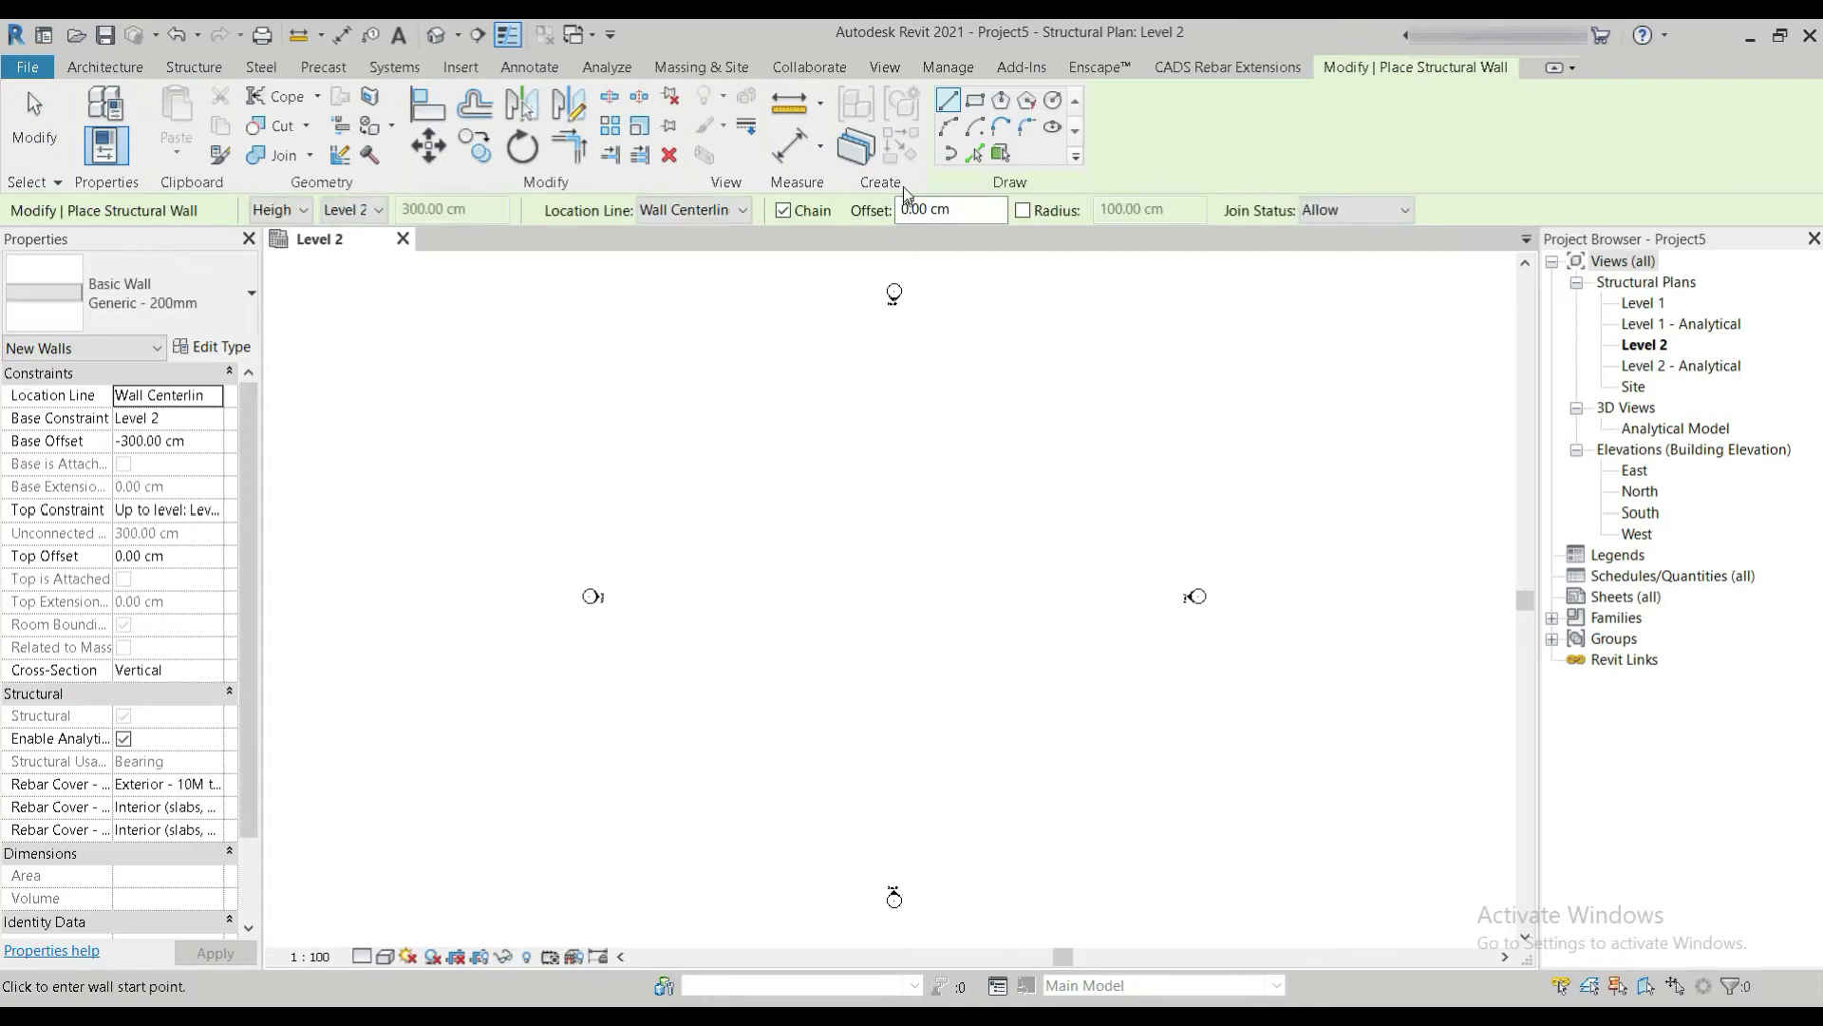
left_click(974, 100)
left_click(723, 449)
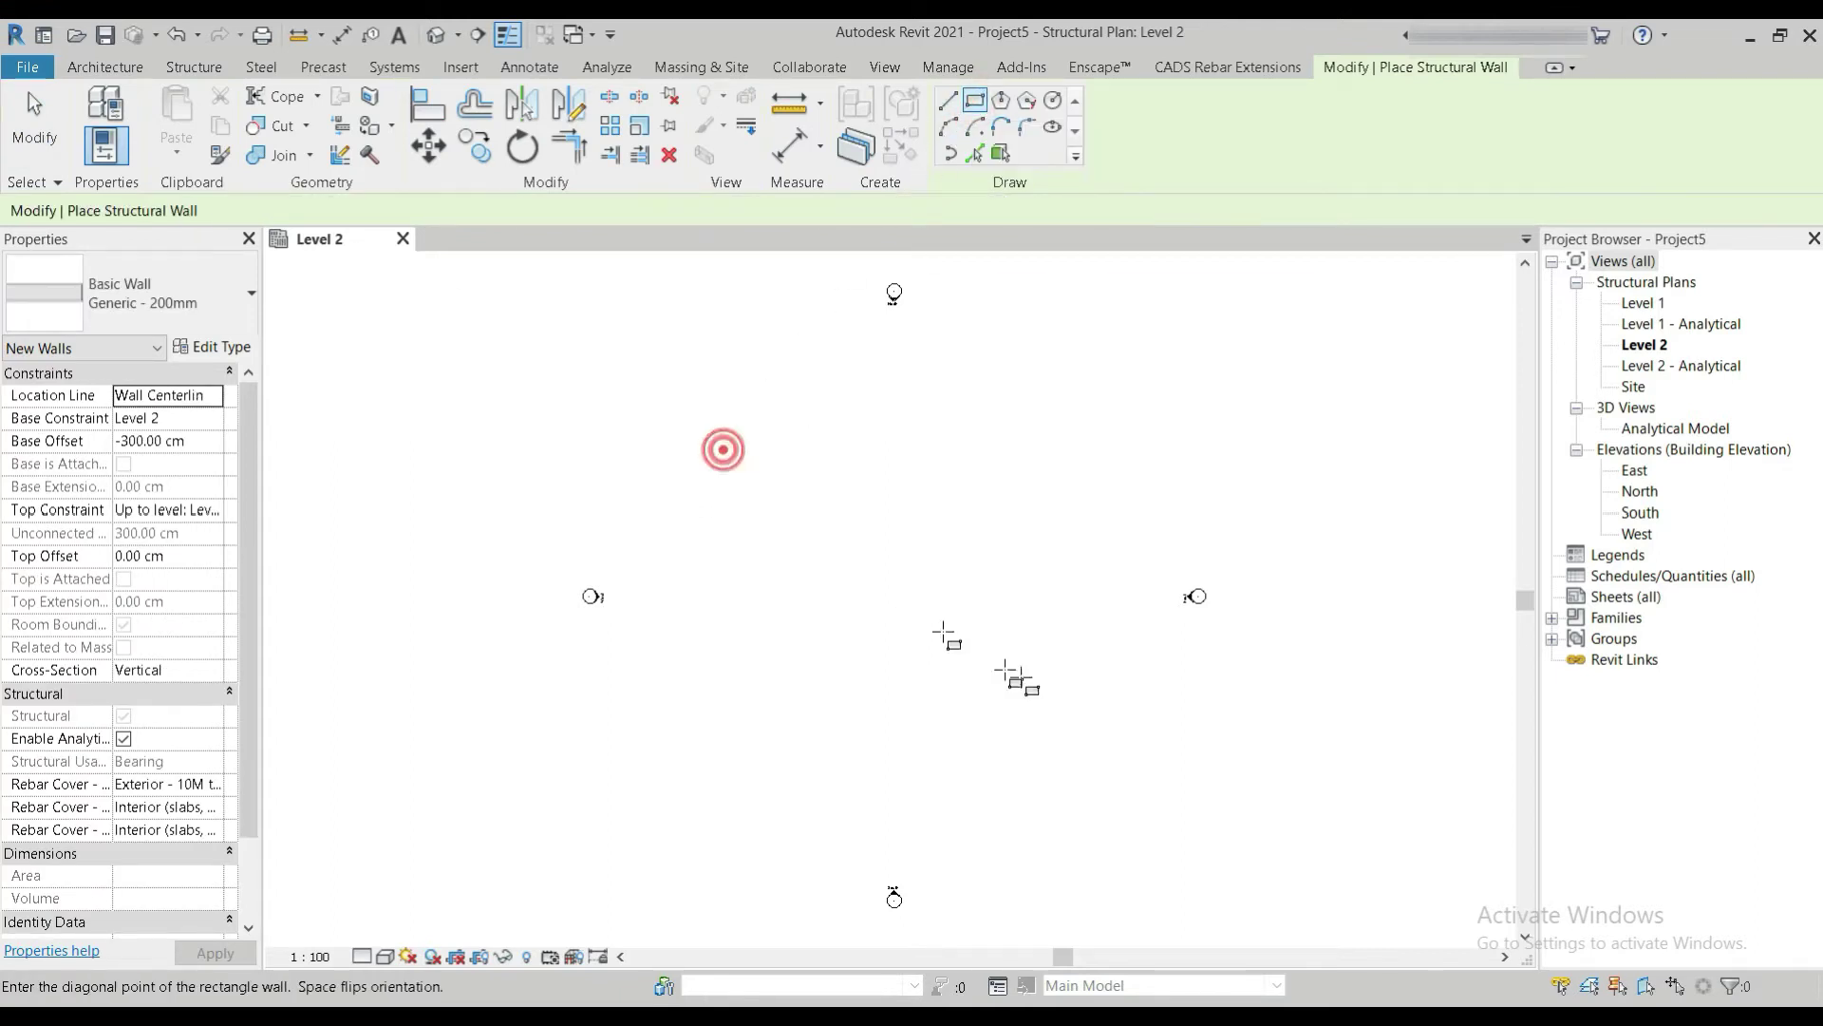
left_click(1098, 655)
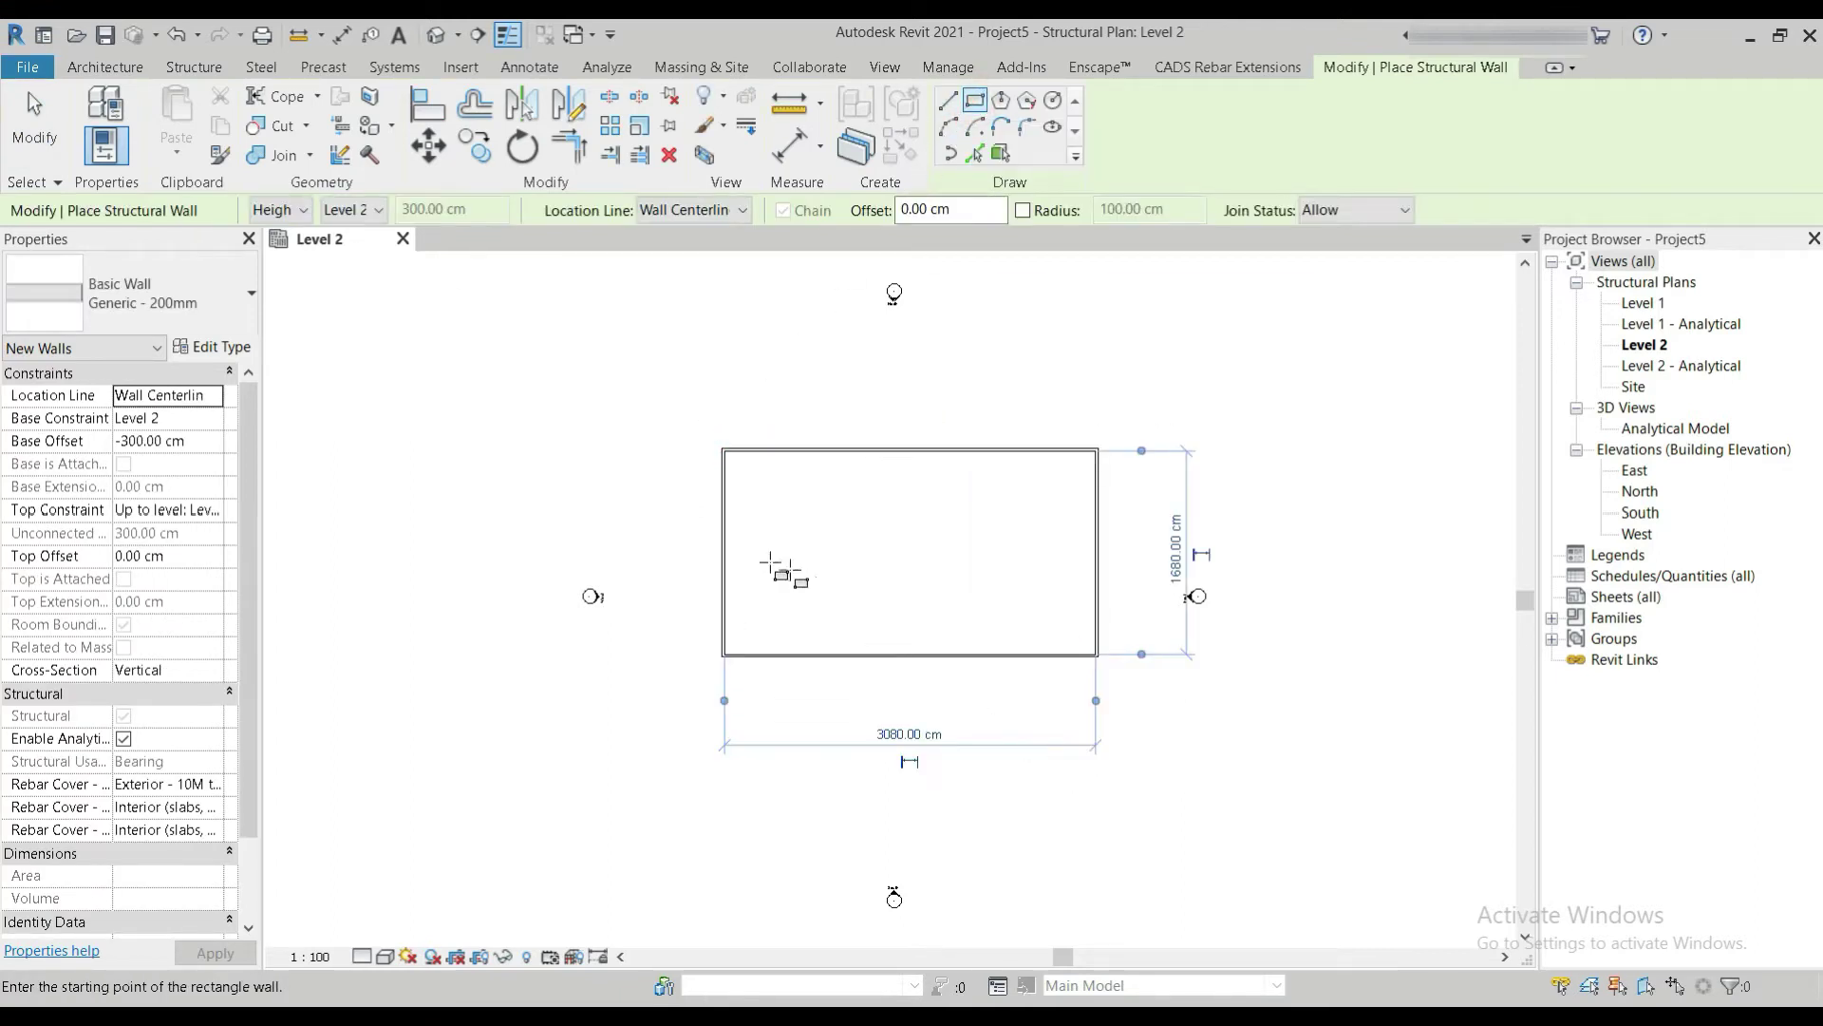
key("Escape")
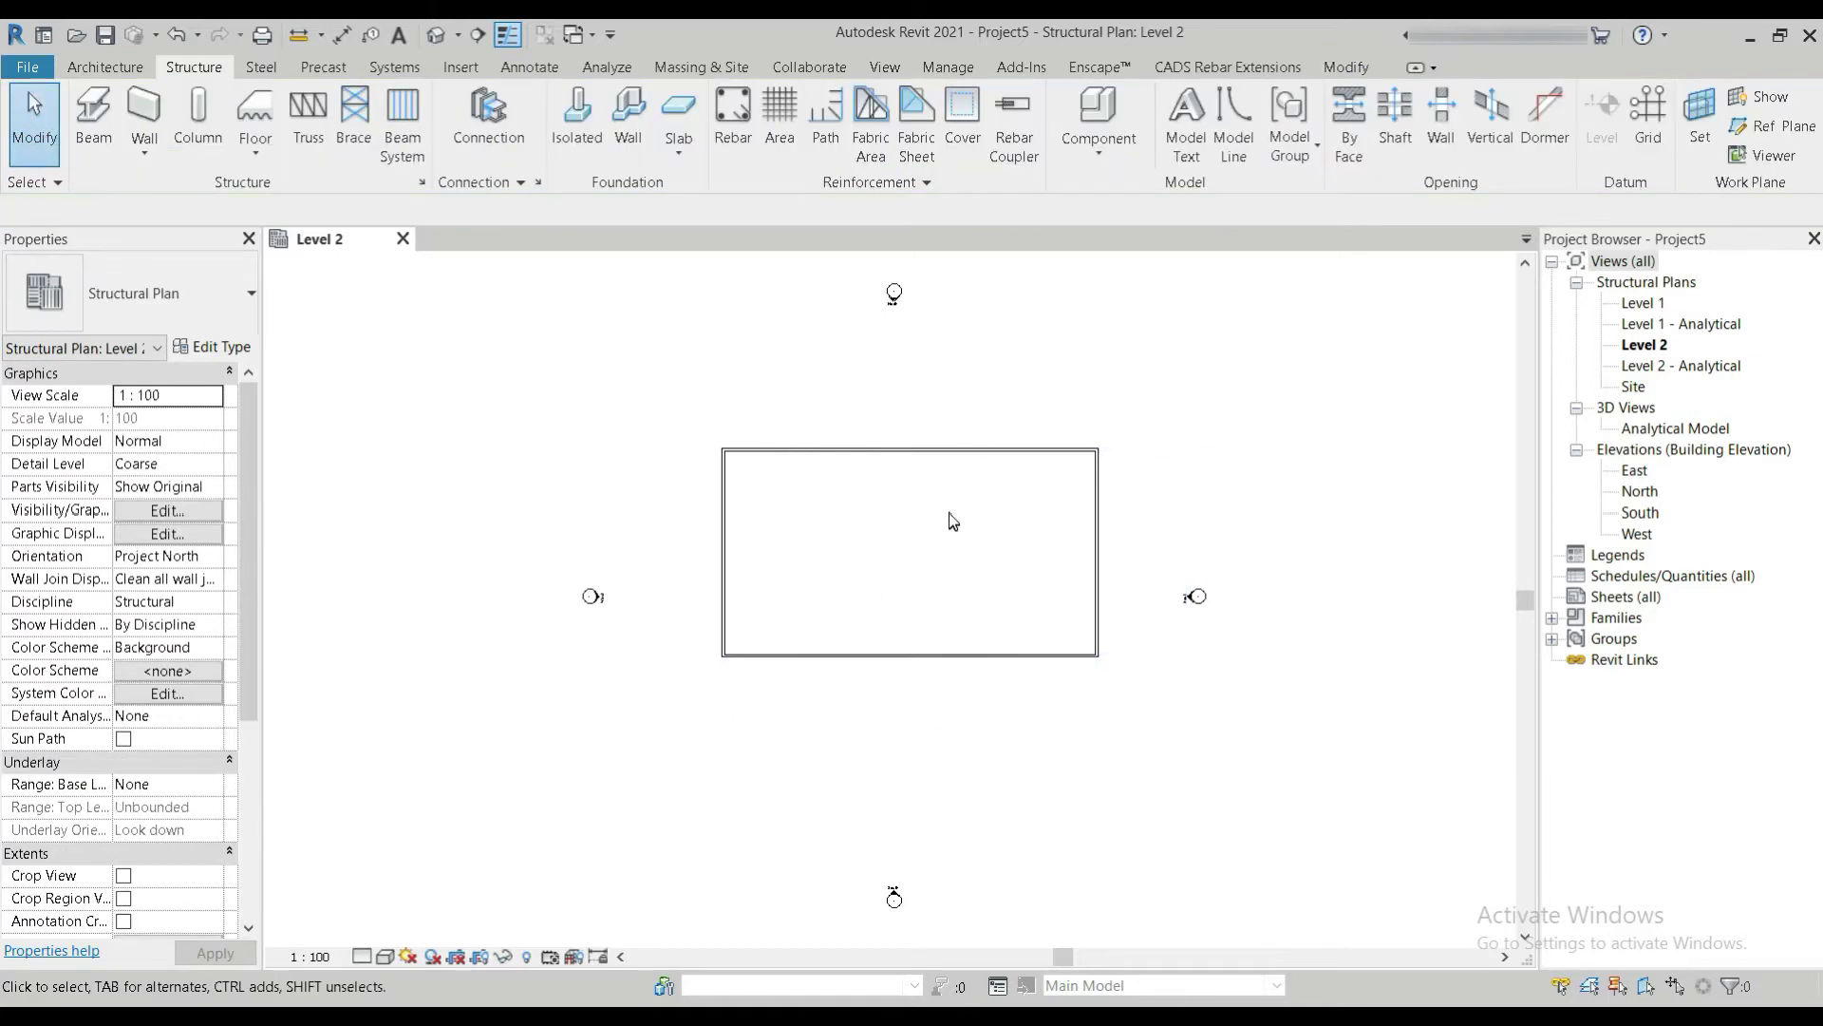
middle_click_drag(935, 499, 865, 515)
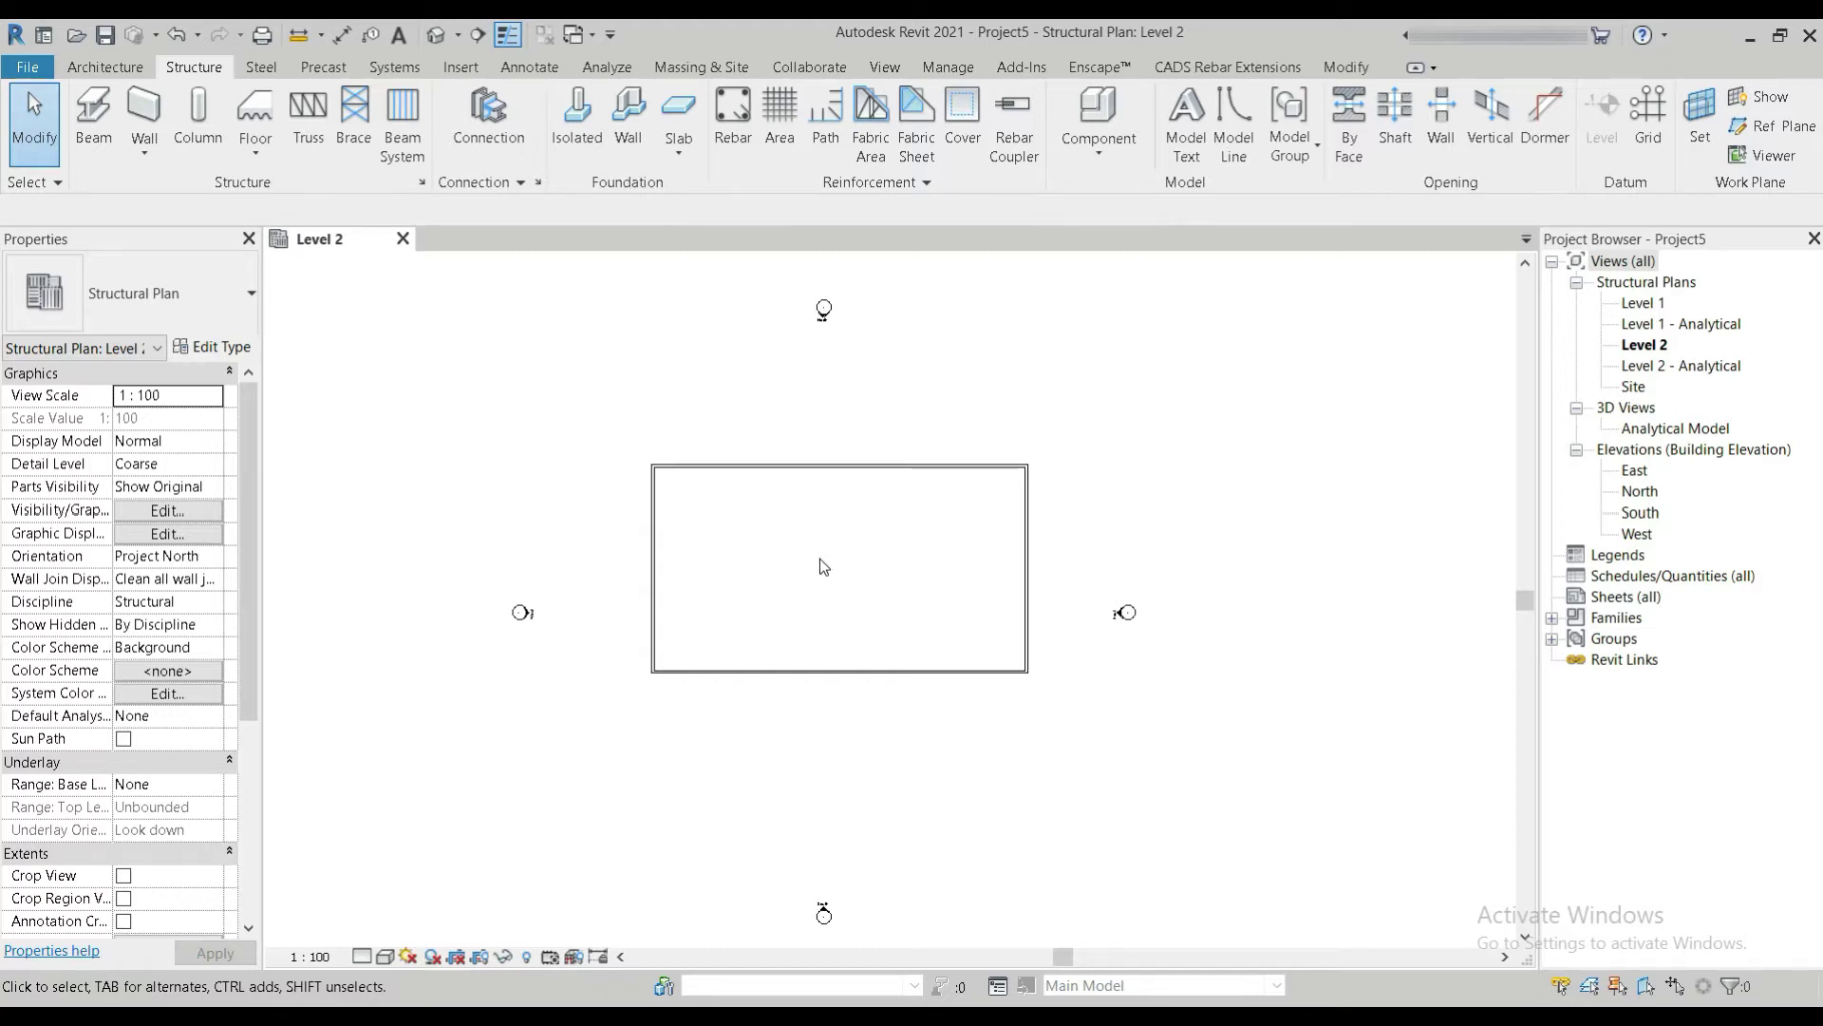
scroll(819, 560, "up", 1)
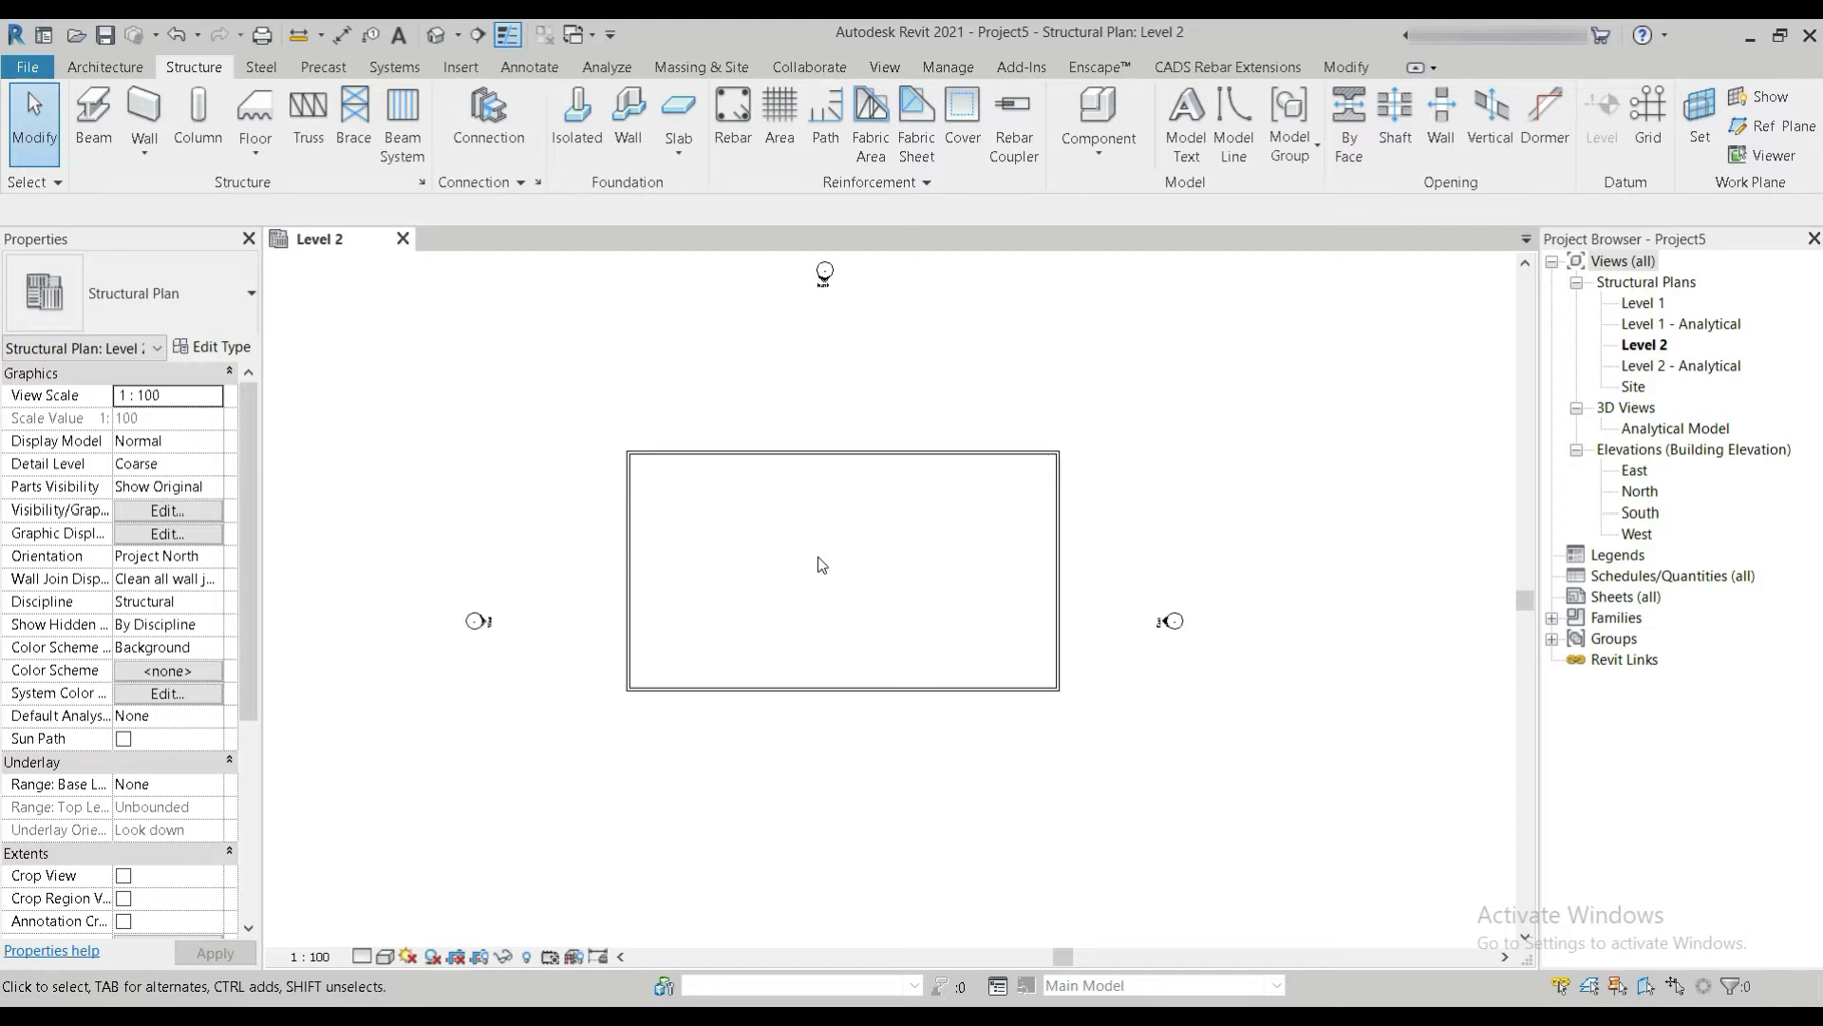
scroll(818, 556, "up", 3)
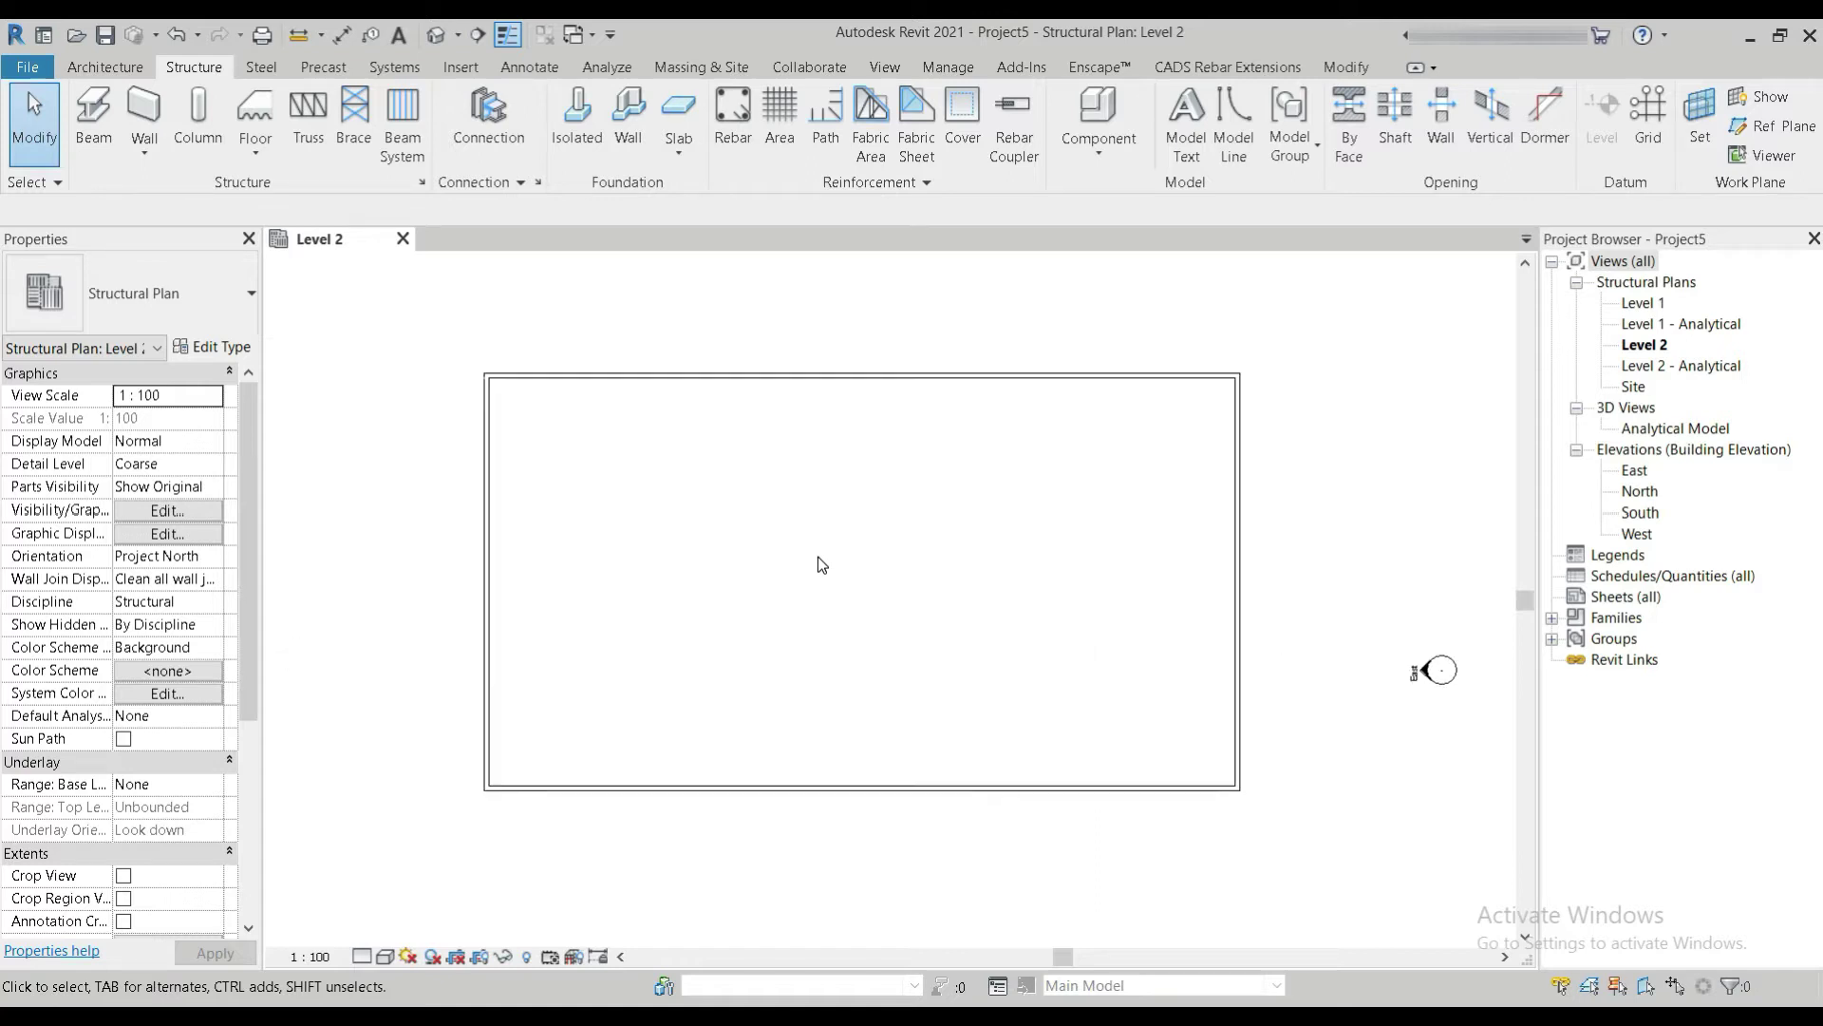
scroll(819, 575, "down", 4)
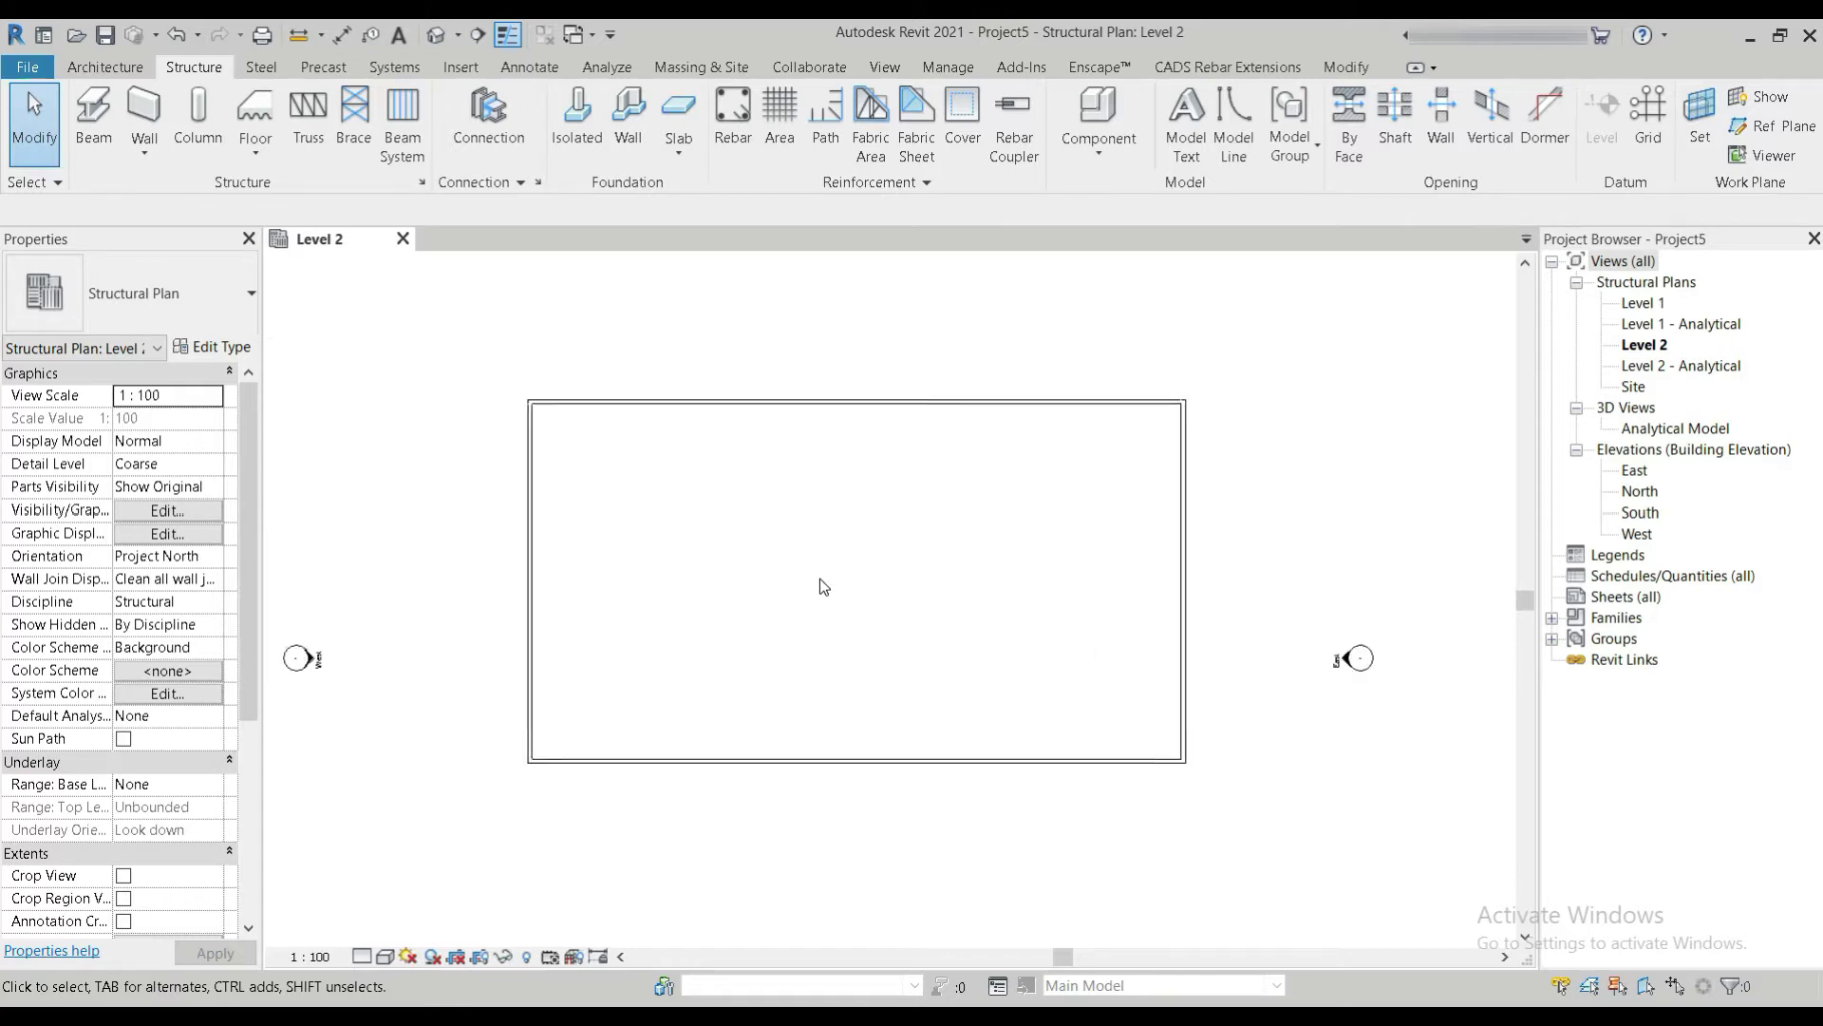
middle_click_drag(815, 585, 761, 601)
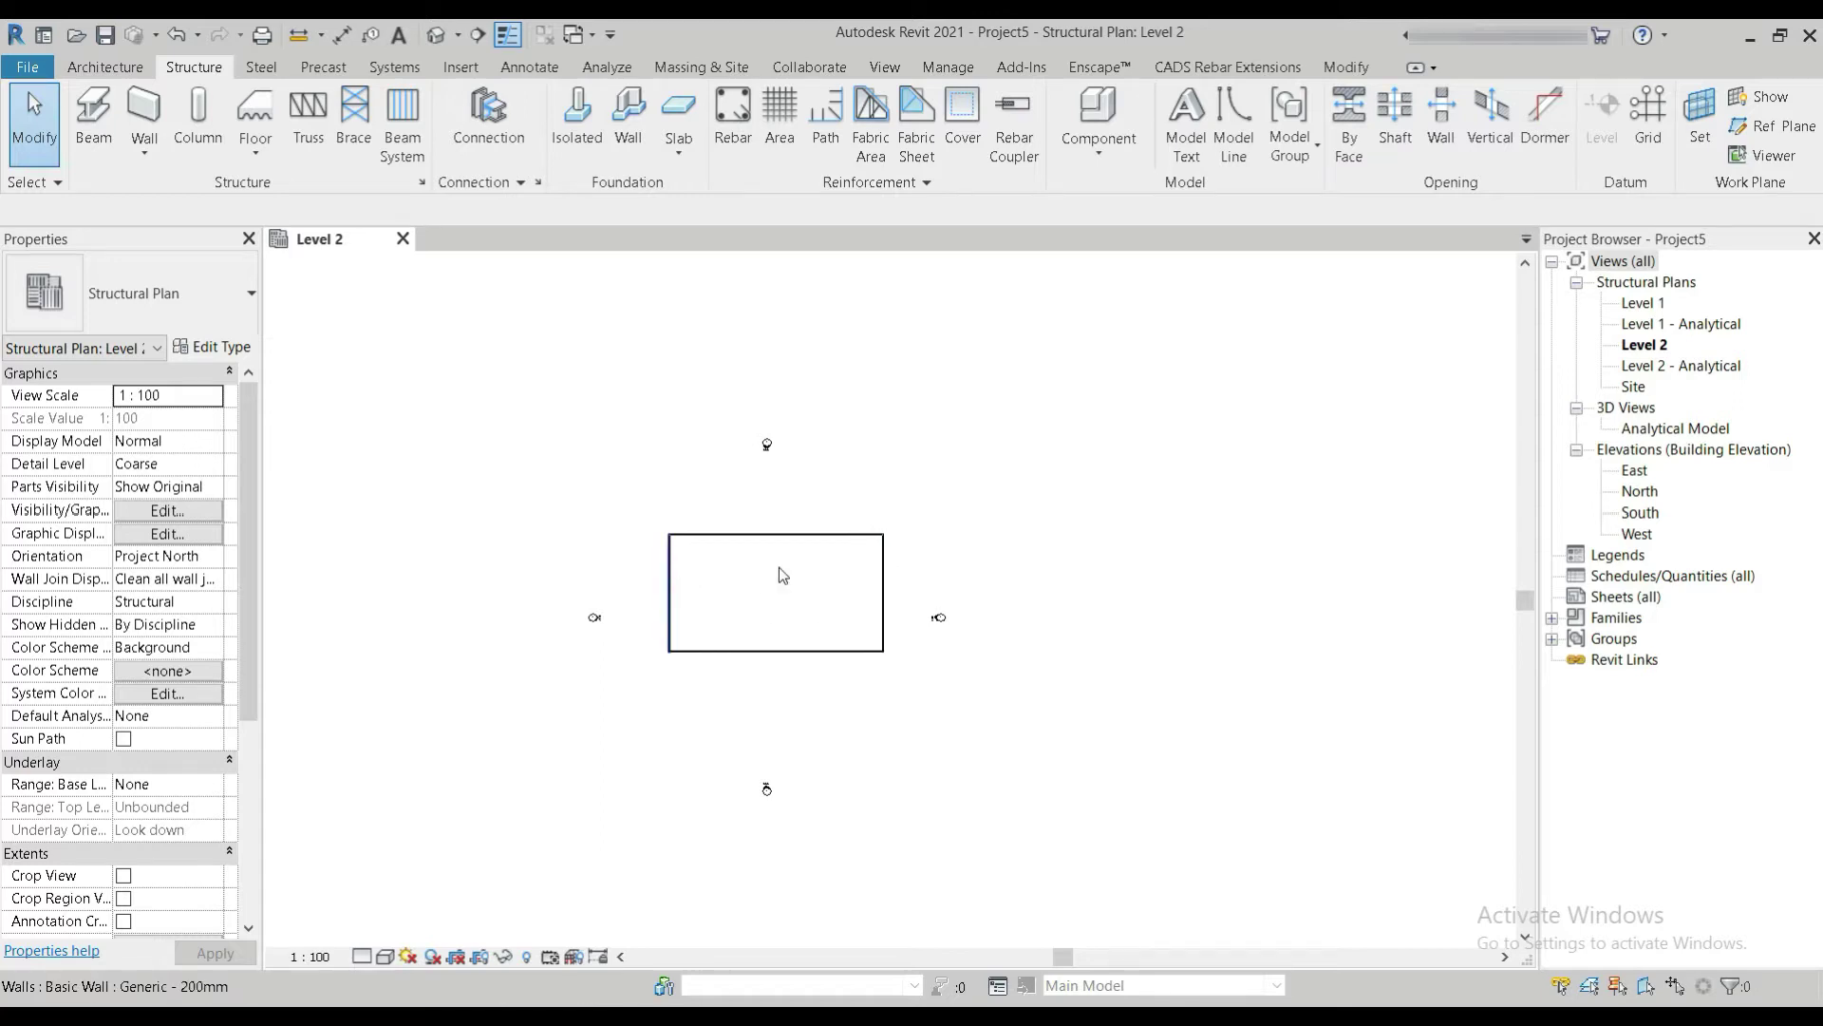
scroll(731, 593, "up", 1)
scroll(705, 596, "up", 1)
middle_click_drag(705, 596, 819, 519)
scroll(816, 515, "up", 4)
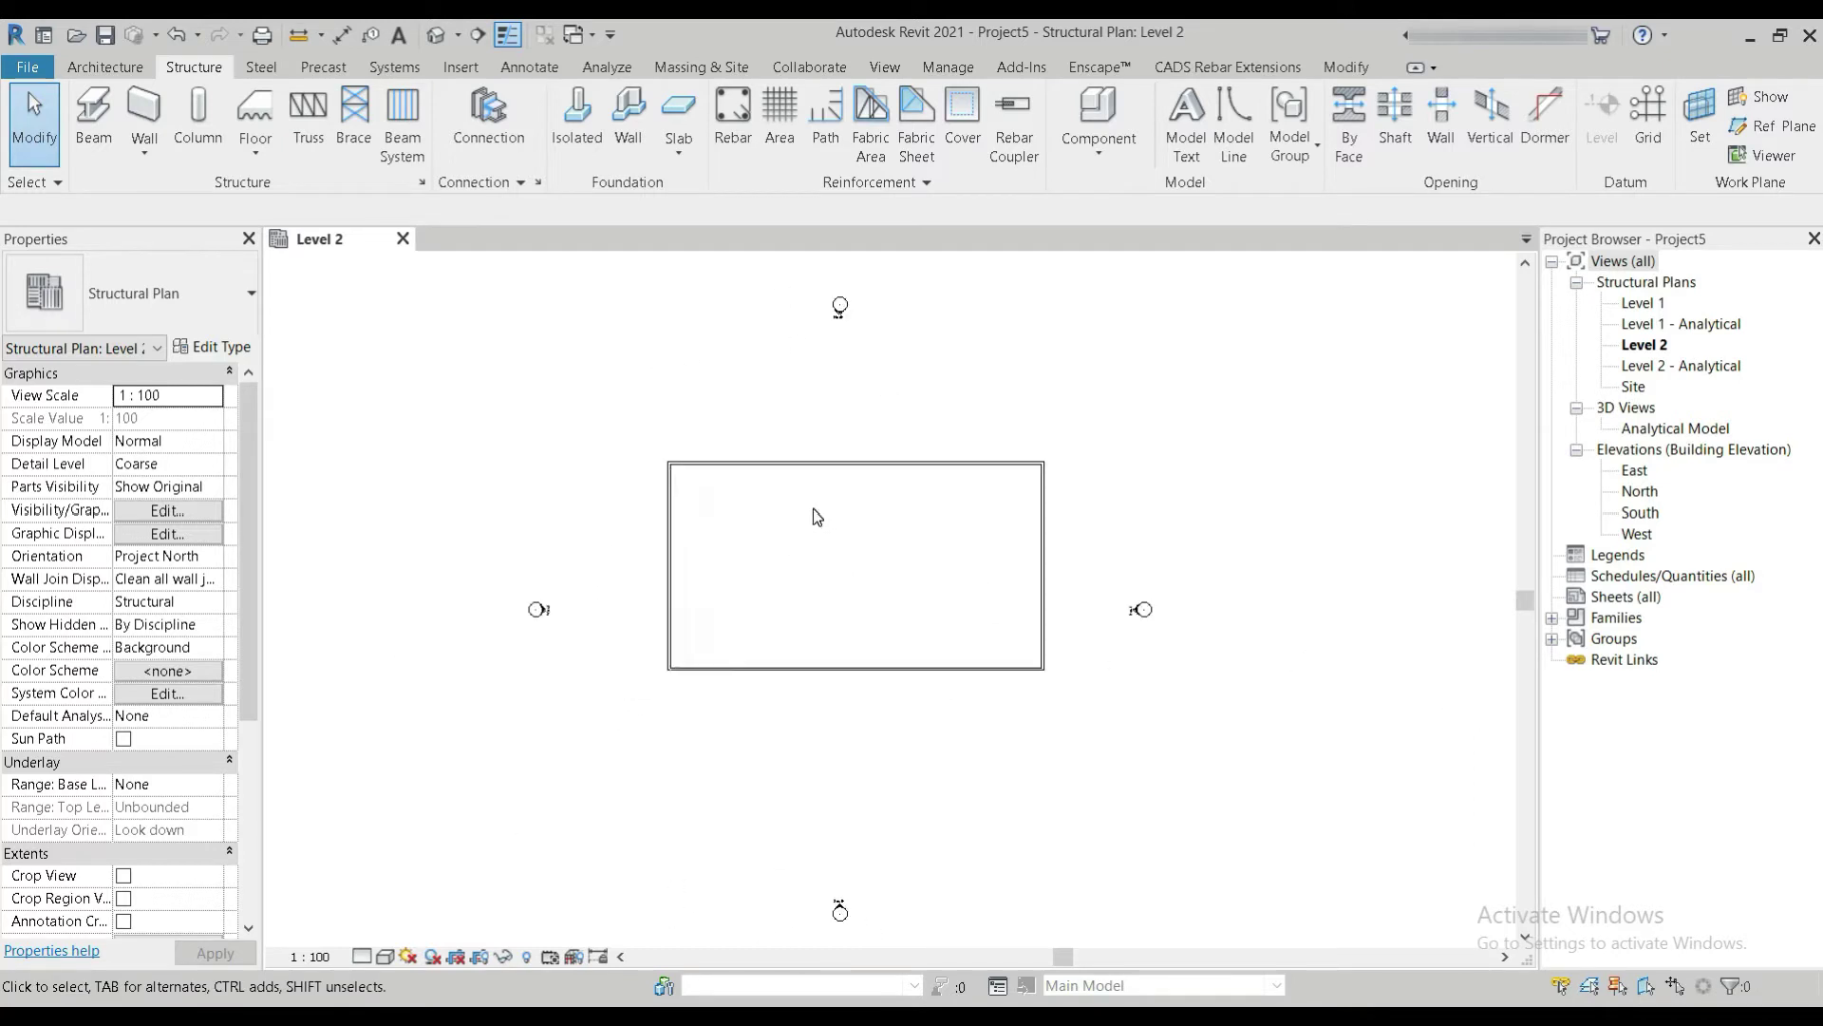
scroll(817, 515, "down", 4)
scroll(797, 475, "up", 3)
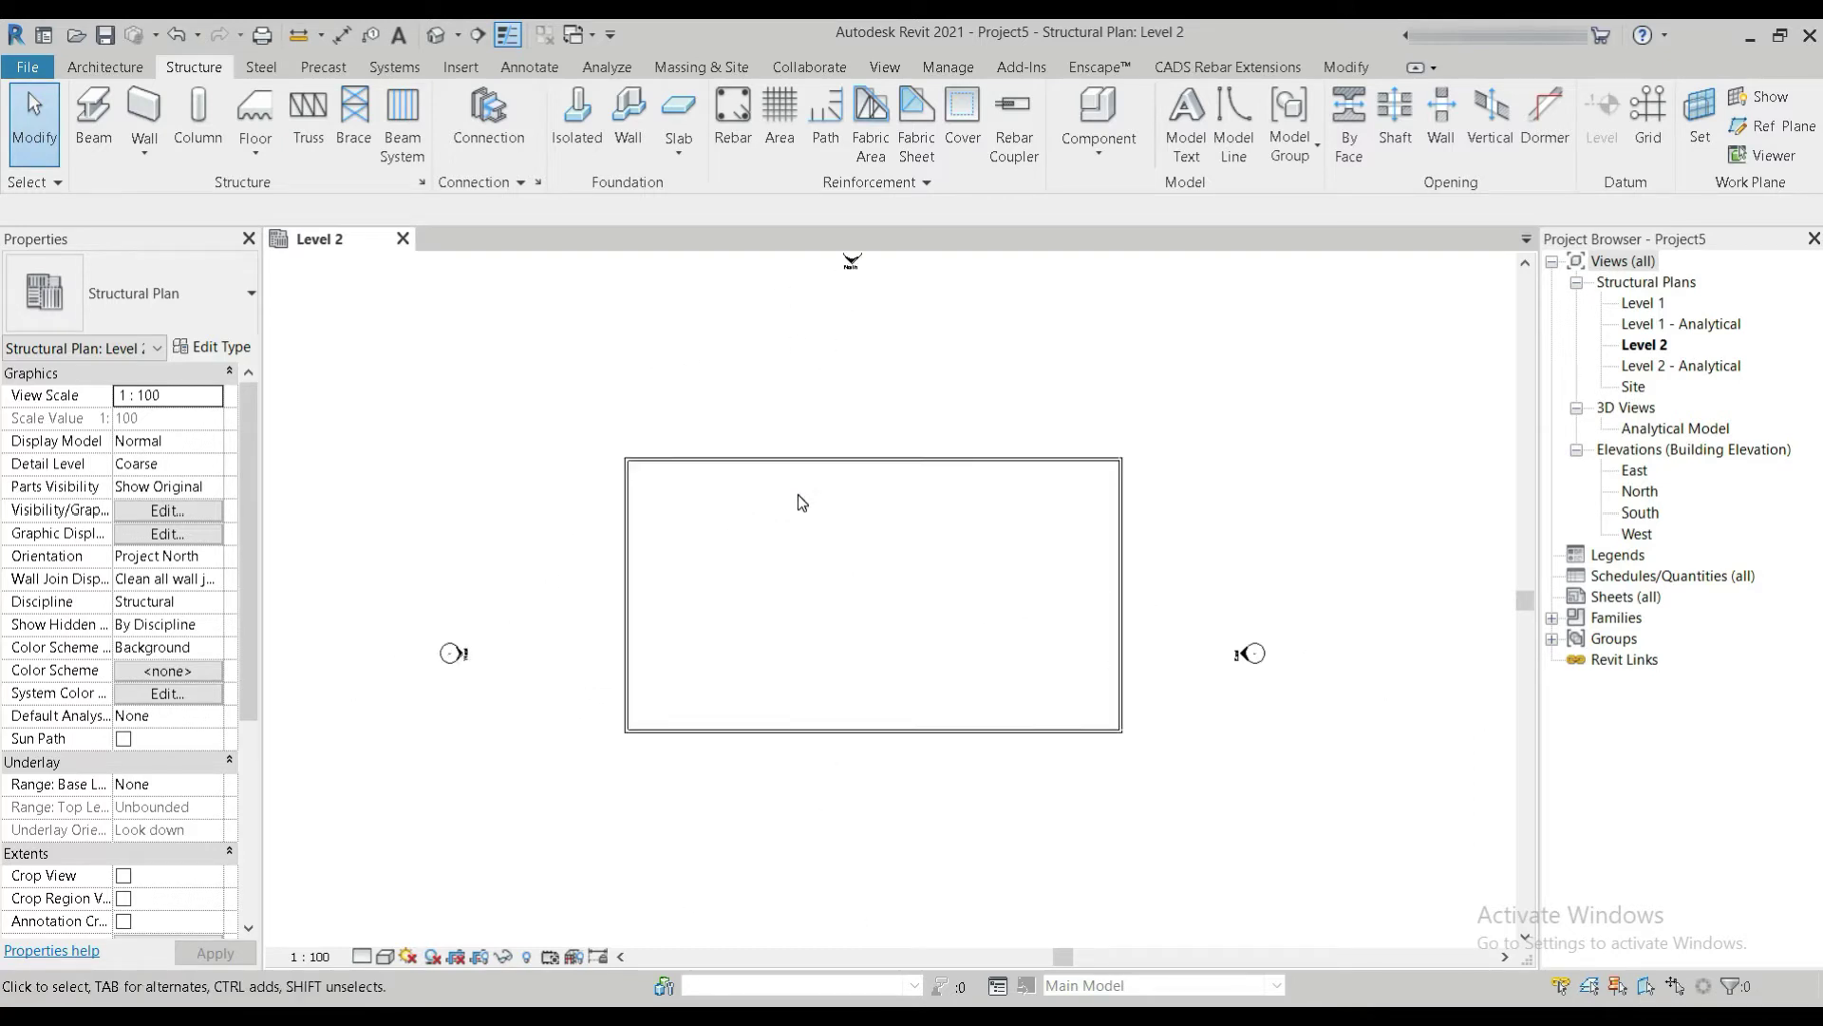
middle_click_drag(857, 636, 814, 557)
scroll(799, 551, "down", 2)
scroll(800, 551, "up", 2)
scroll(797, 546, "down", 2)
scroll(794, 541, "up", 2)
scroll(788, 528, "down", 3)
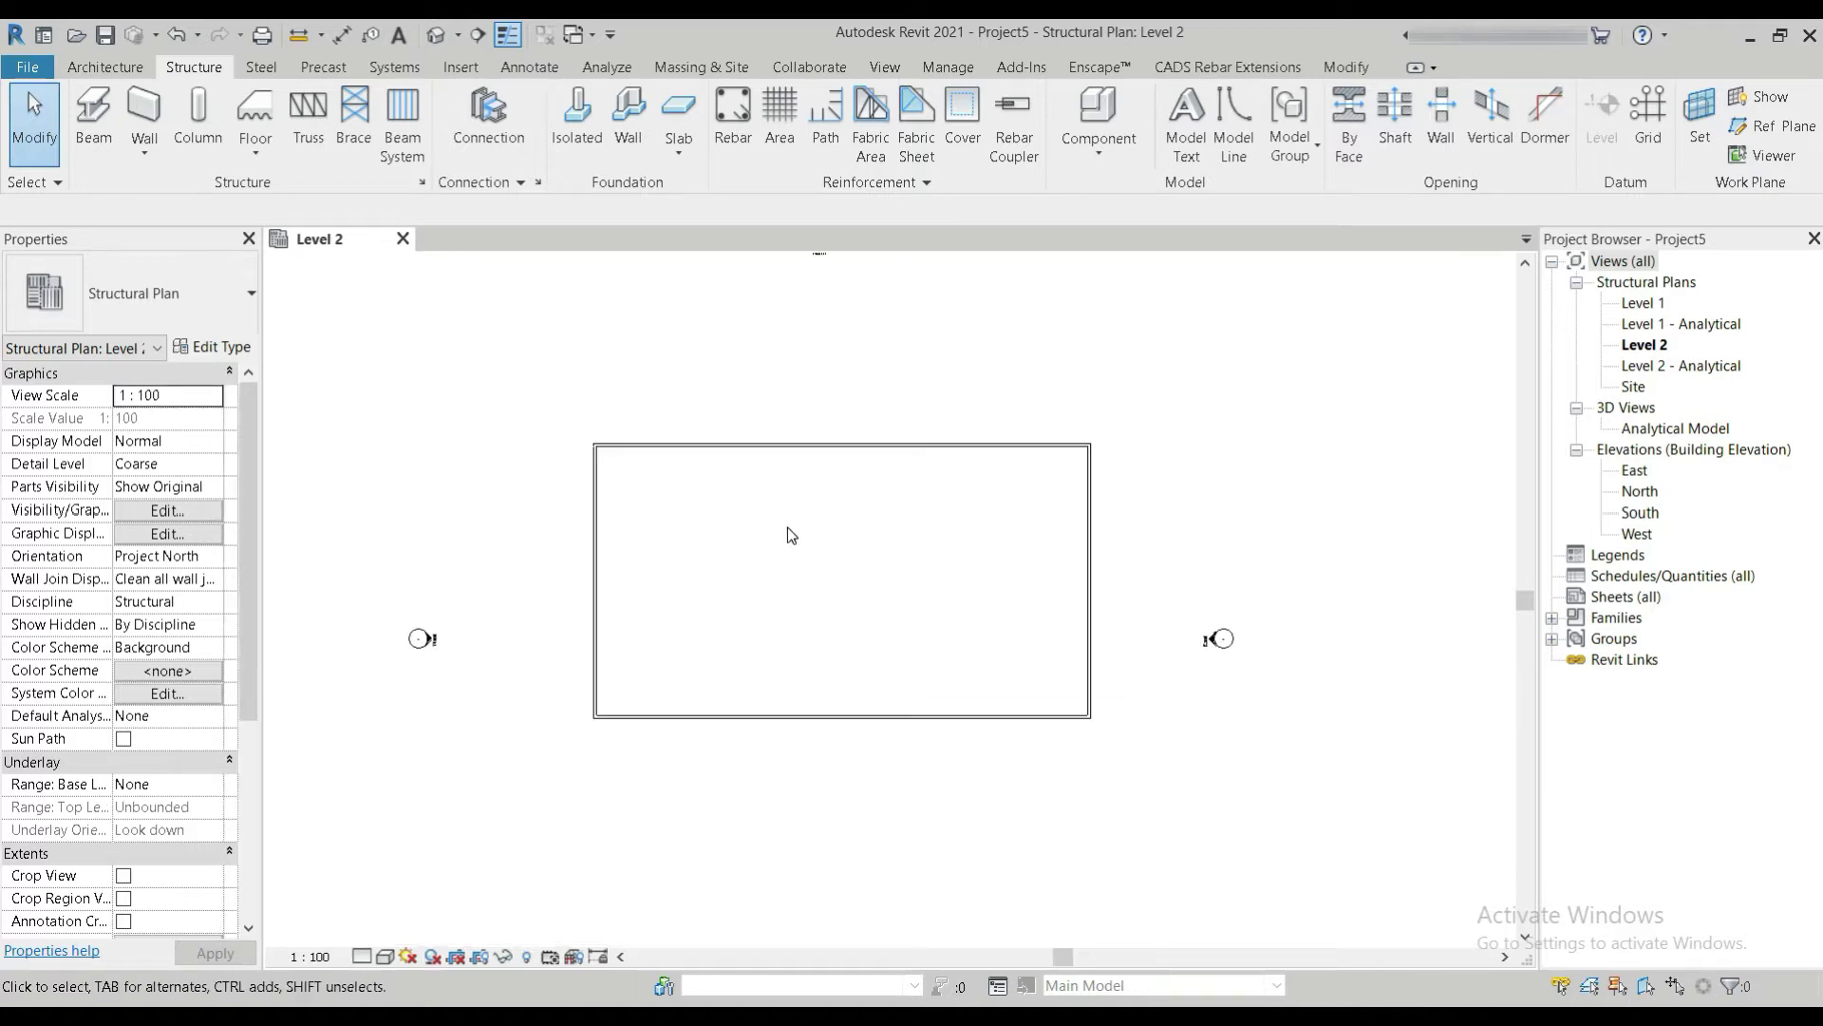
scroll(786, 529, "down", 3)
scroll(782, 532, "up", 2)
scroll(788, 537, "down", 2)
scroll(835, 550, "up", 2)
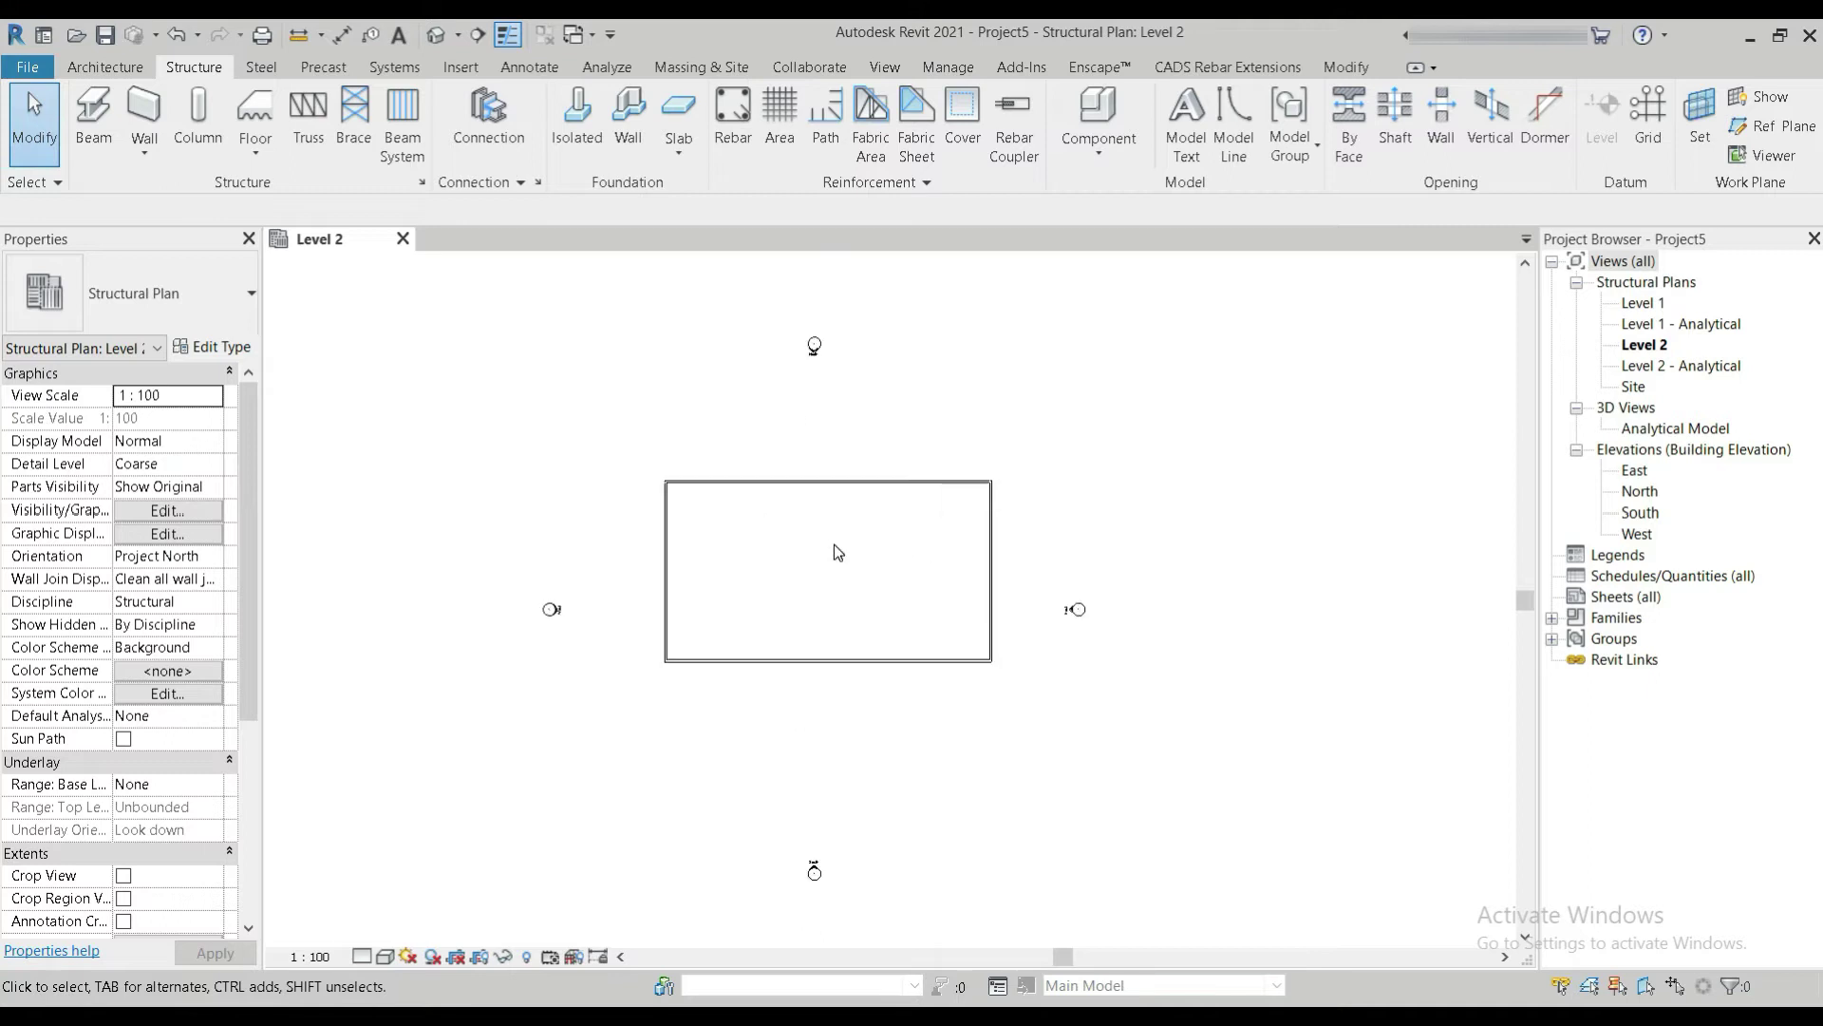
scroll(789, 579, "up", 1)
middle_click_drag(794, 582, 825, 624)
scroll(840, 585, "up", 1)
scroll(758, 524, "down", 2)
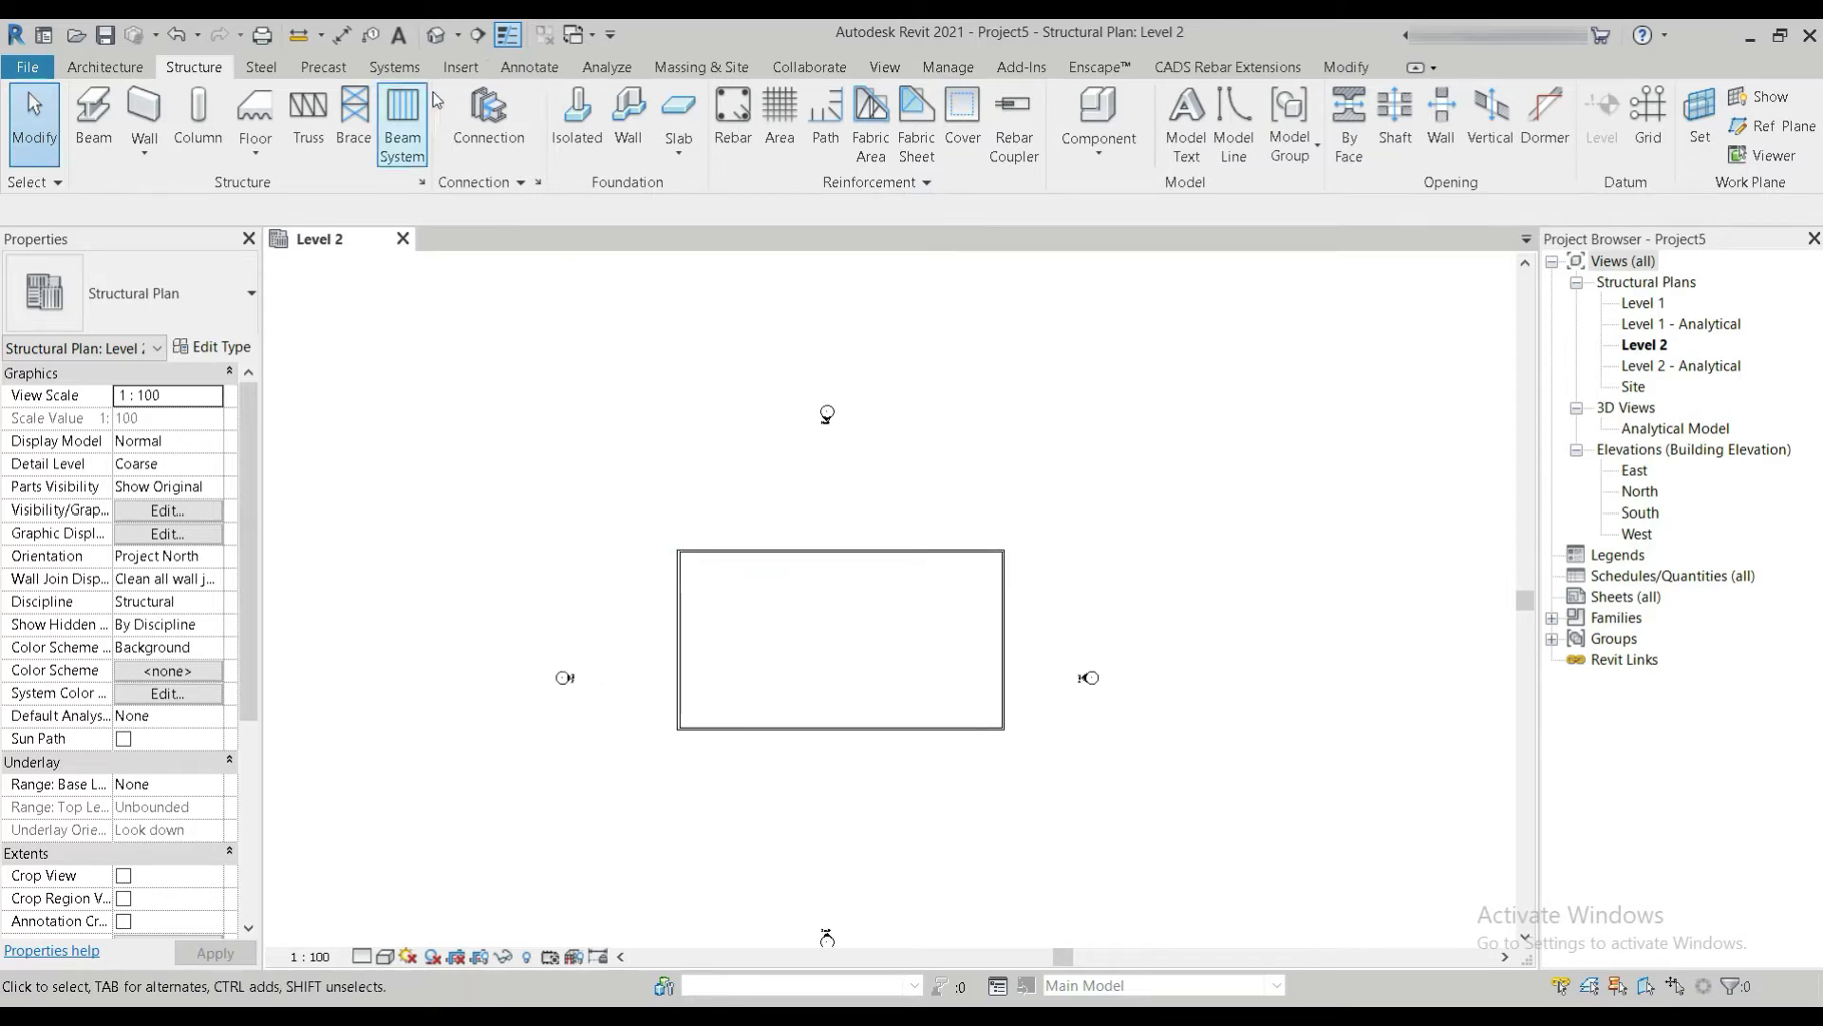
Open the default 3D view of the model and set its visual style to Realistic.
left_click(433, 38)
middle_click_drag(1065, 686, 926, 694)
left_click(388, 957)
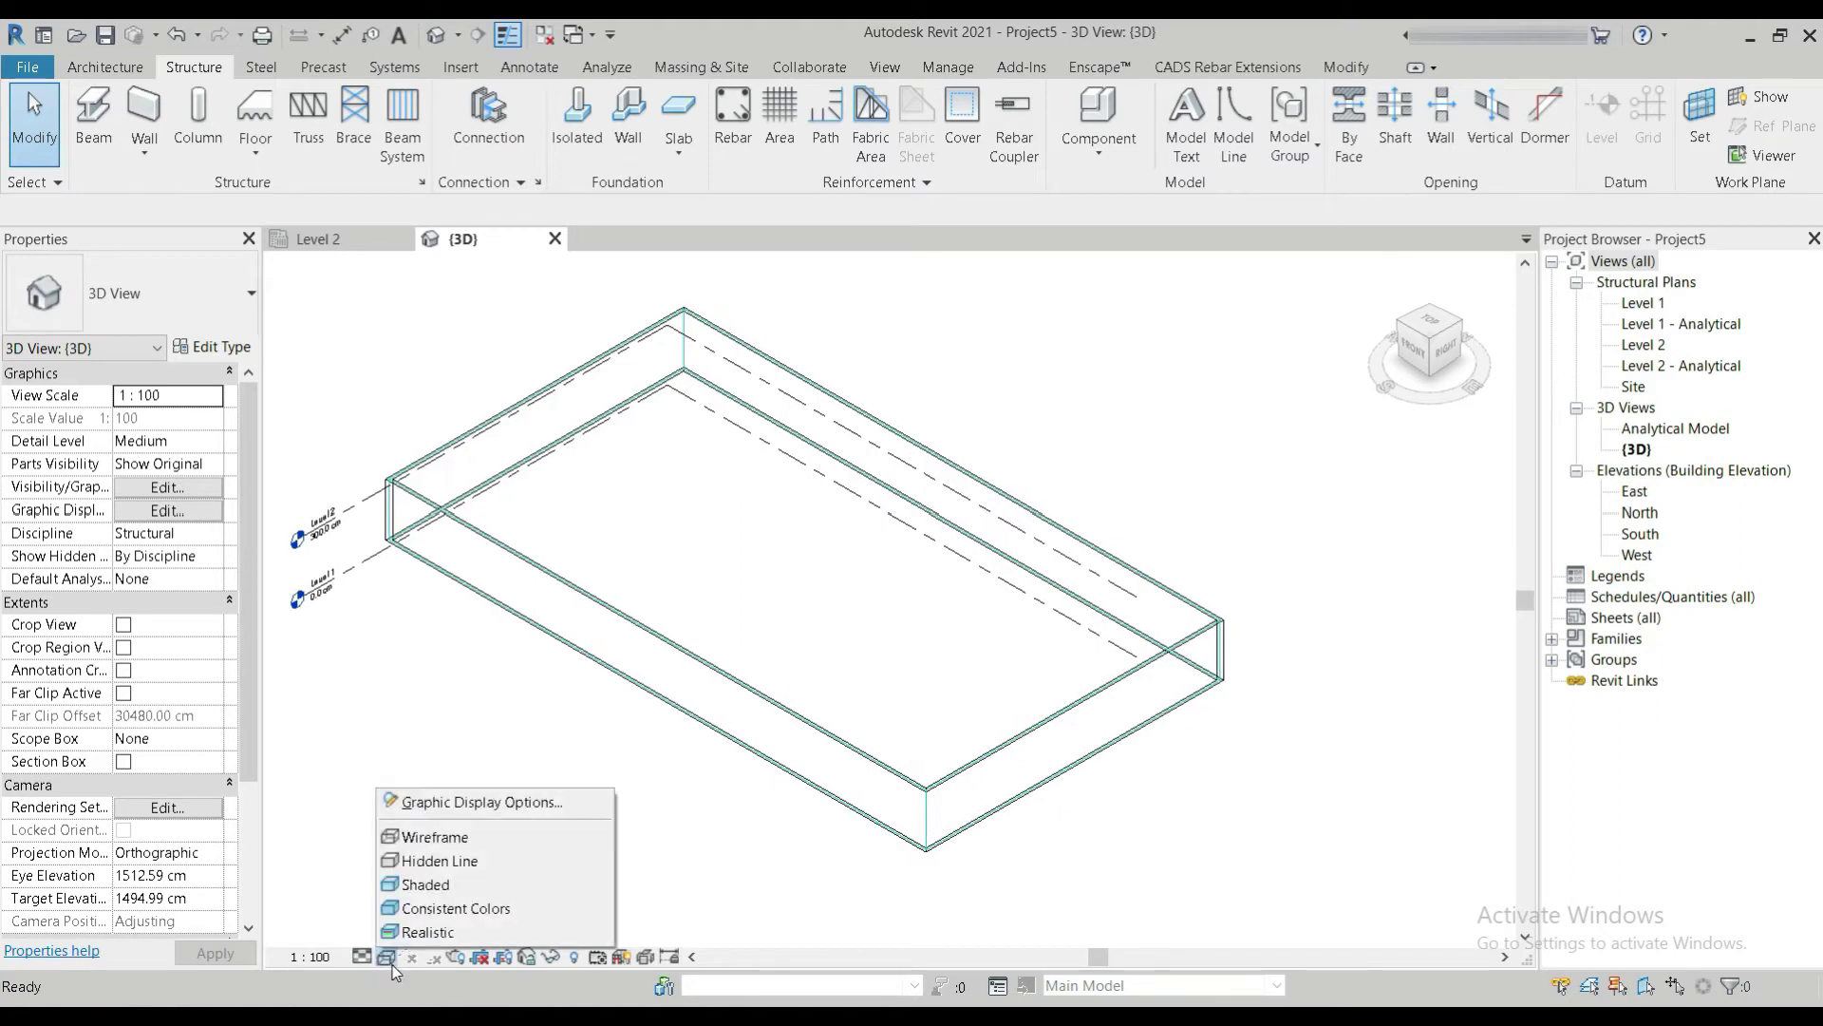
left_click(428, 932)
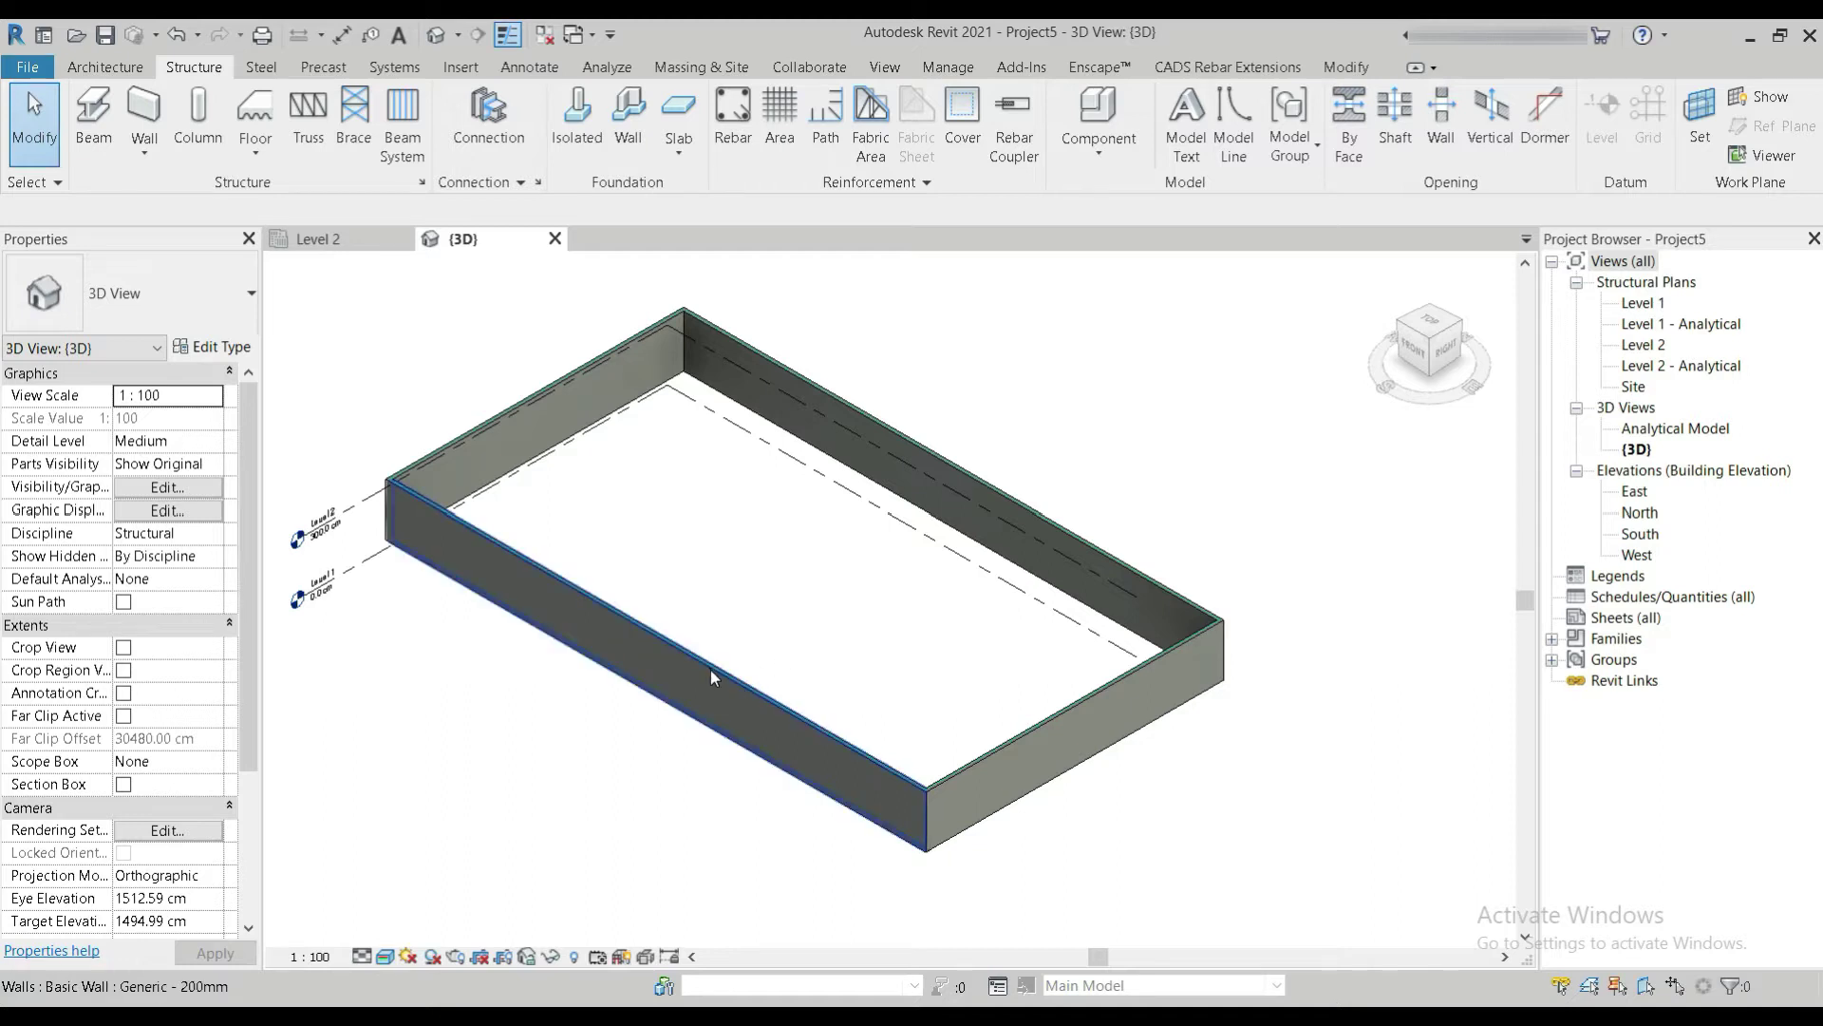
Examine the rectangular wall enclosure in the 3D view from several angles and distances.
middle_click_drag(714, 677, 927, 705, "shift")
scroll(933, 704, "up", 5)
scroll(894, 661, "down", 6)
scroll(894, 661, "down", 1)
middle_click_drag(720, 595, 865, 554)
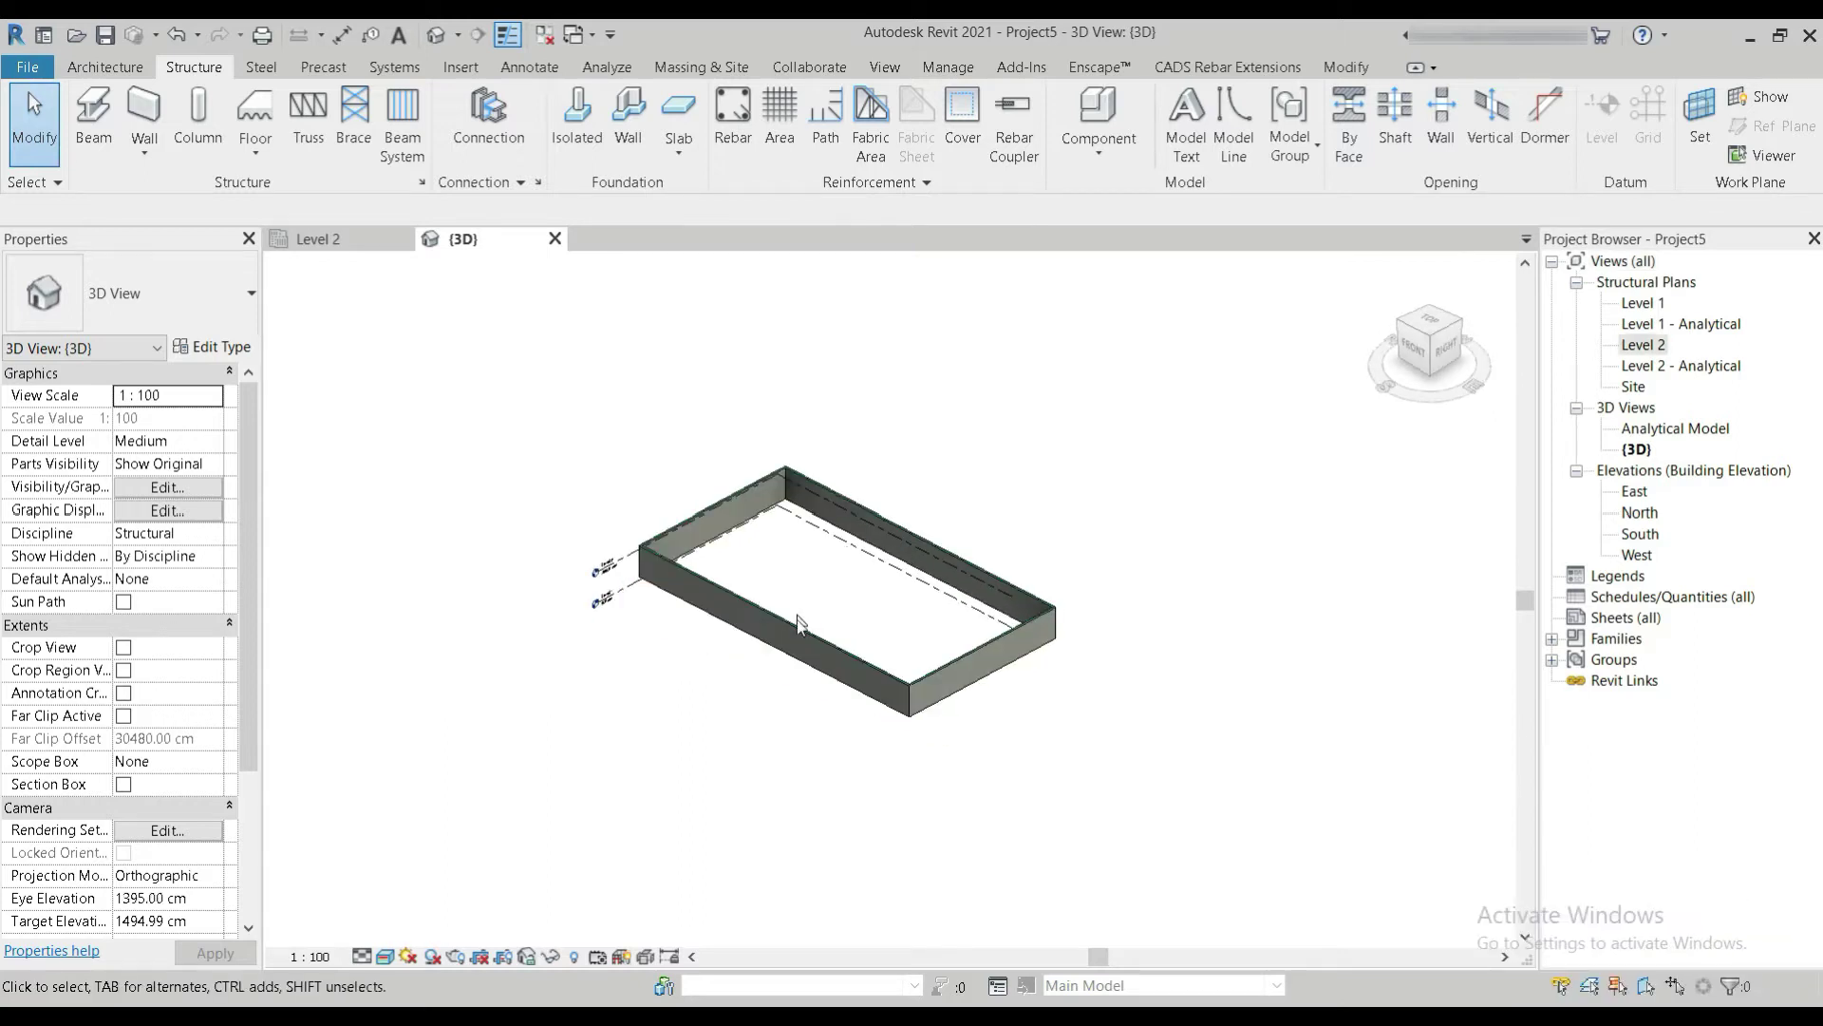
middle_click_drag(847, 769, 872, 804, "shift")
scroll(823, 602, "up", 5)
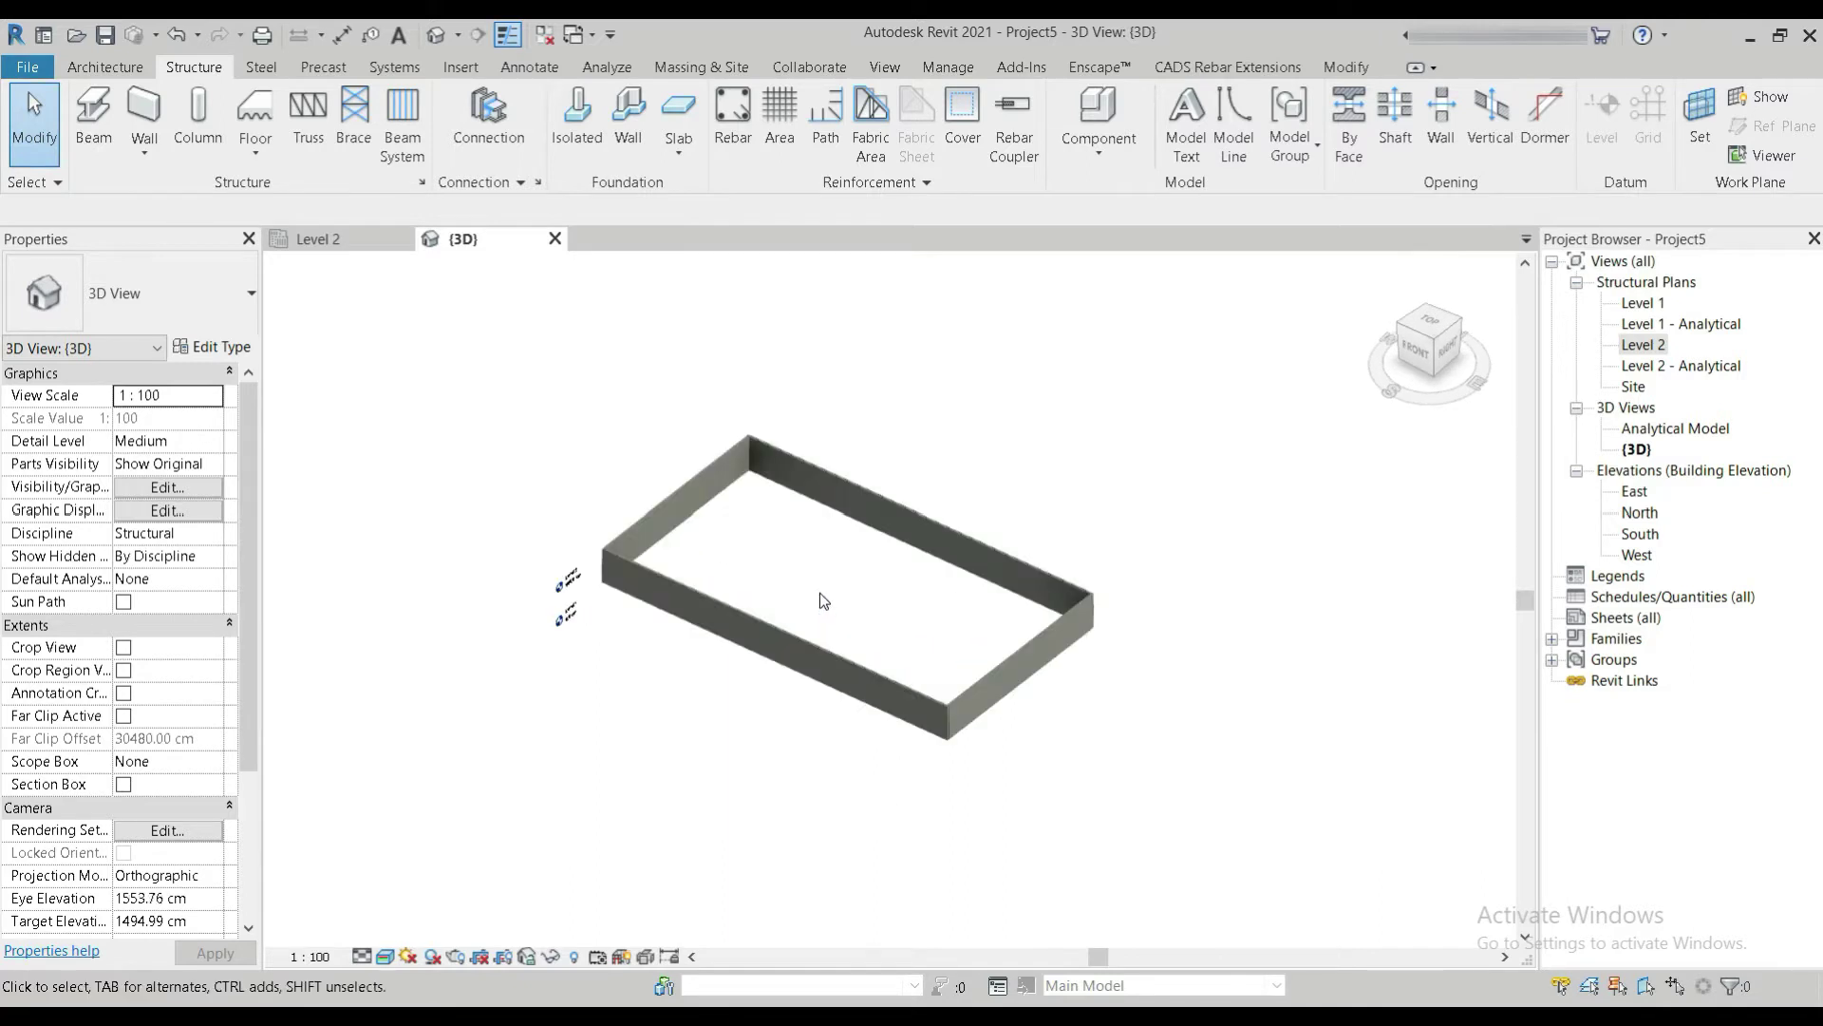
middle_click_drag(823, 601, 829, 676)
mouse_move(918, 742)
middle_mouse_down("shift")
mouse_move(932, 737)
mouse_move(476, 732)
mouse_move(915, 700)
mouse_move(913, 827)
mouse_move(921, 719)
middle_mouse_up("shift")
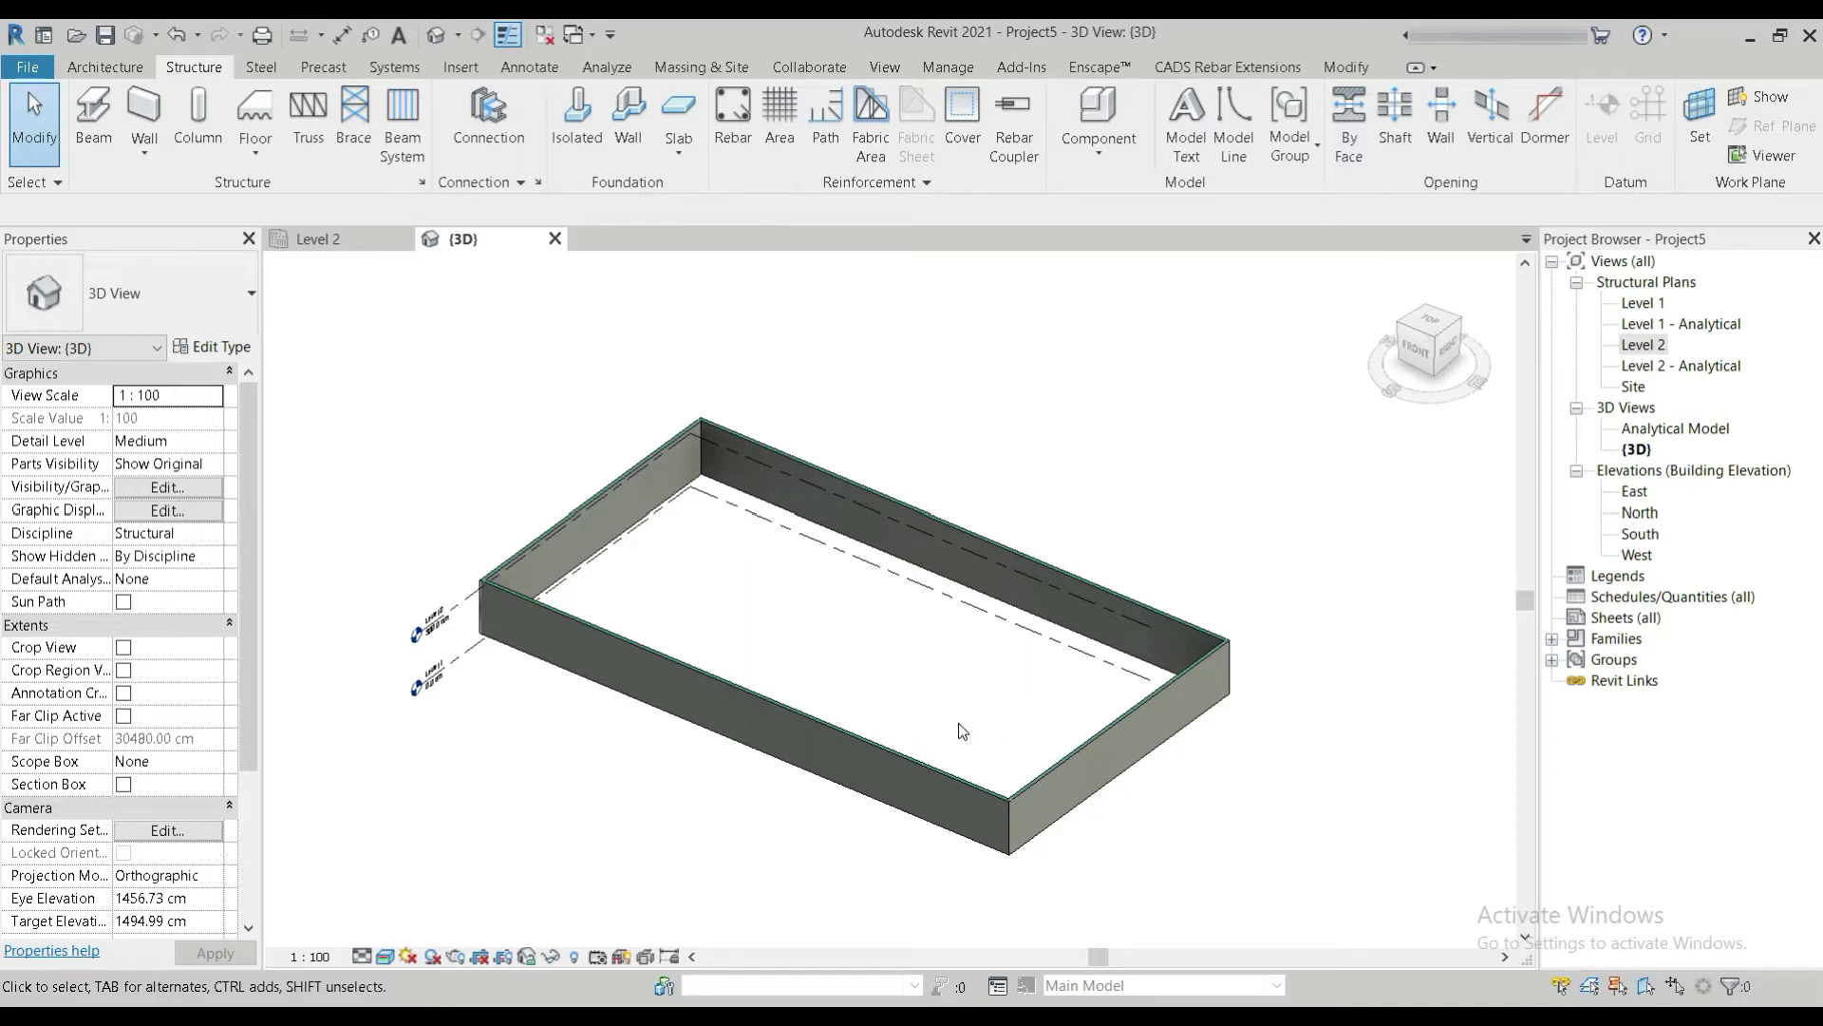
middle_click_drag(945, 730, 1050, 737, "shift")
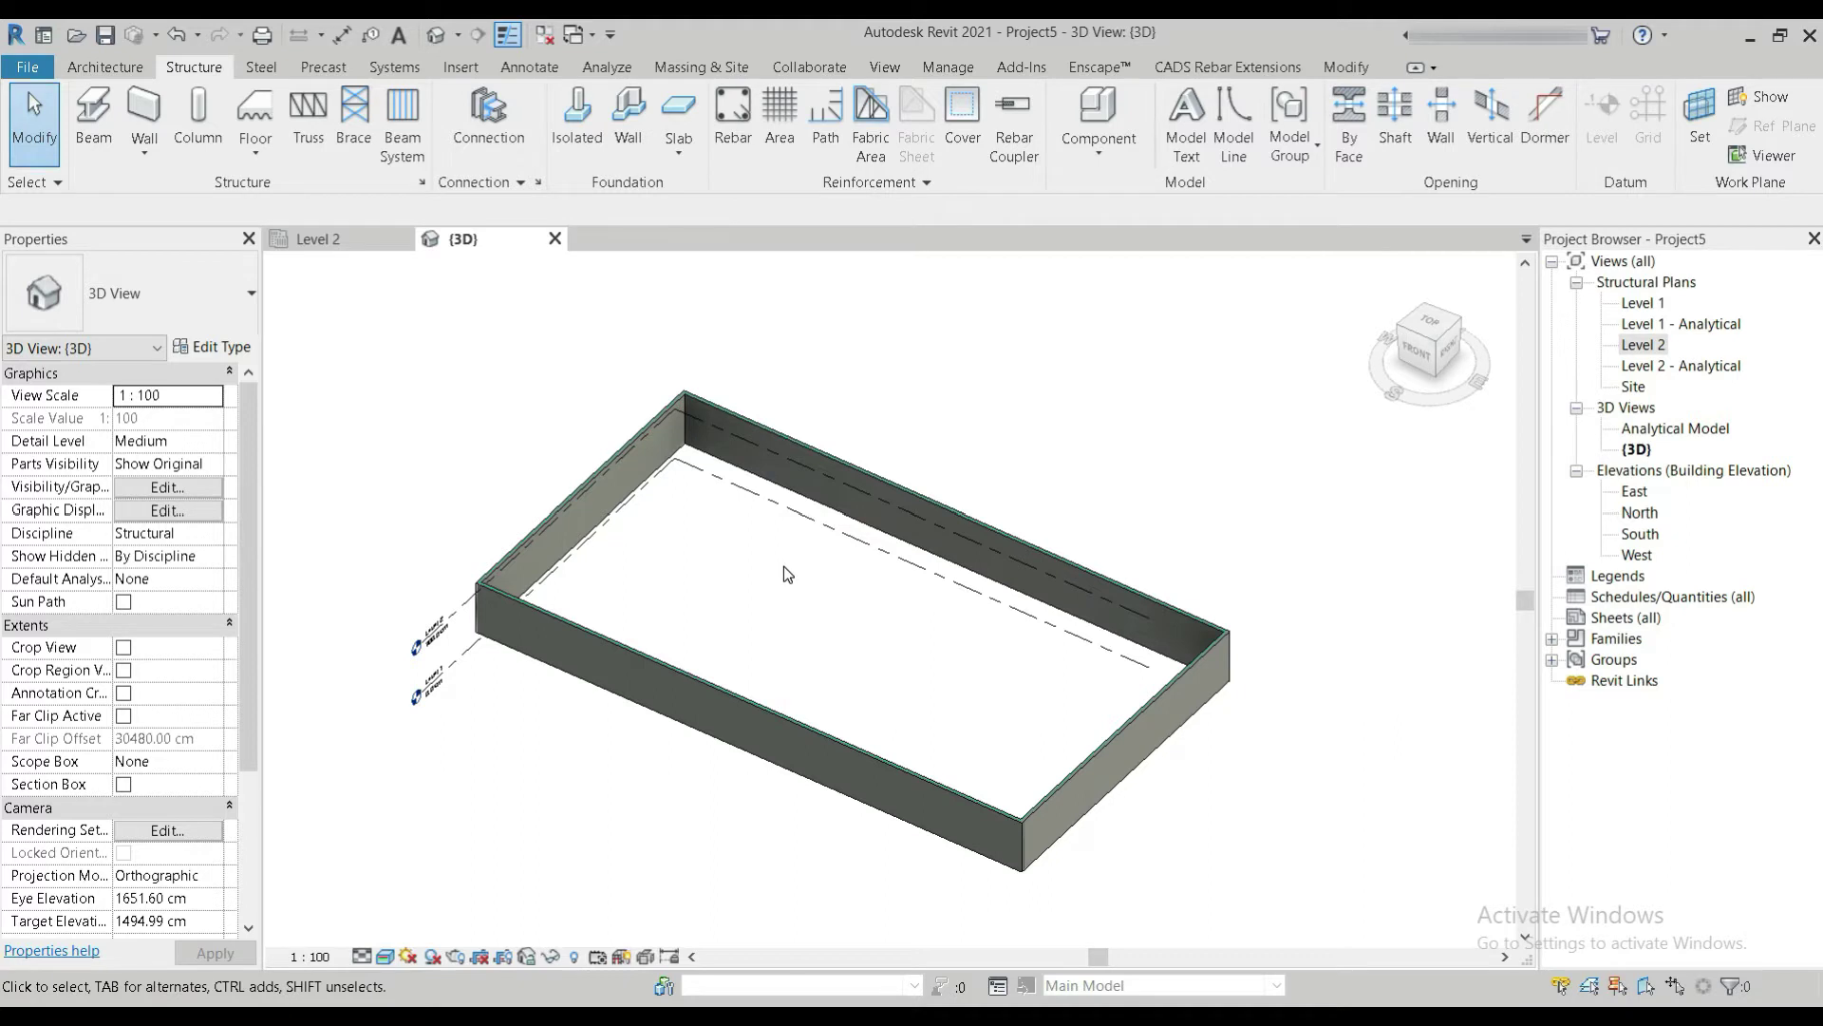
View the walls in the Level 1 structural plan and return to the Level 2 structural plan.
double_click(1659, 304)
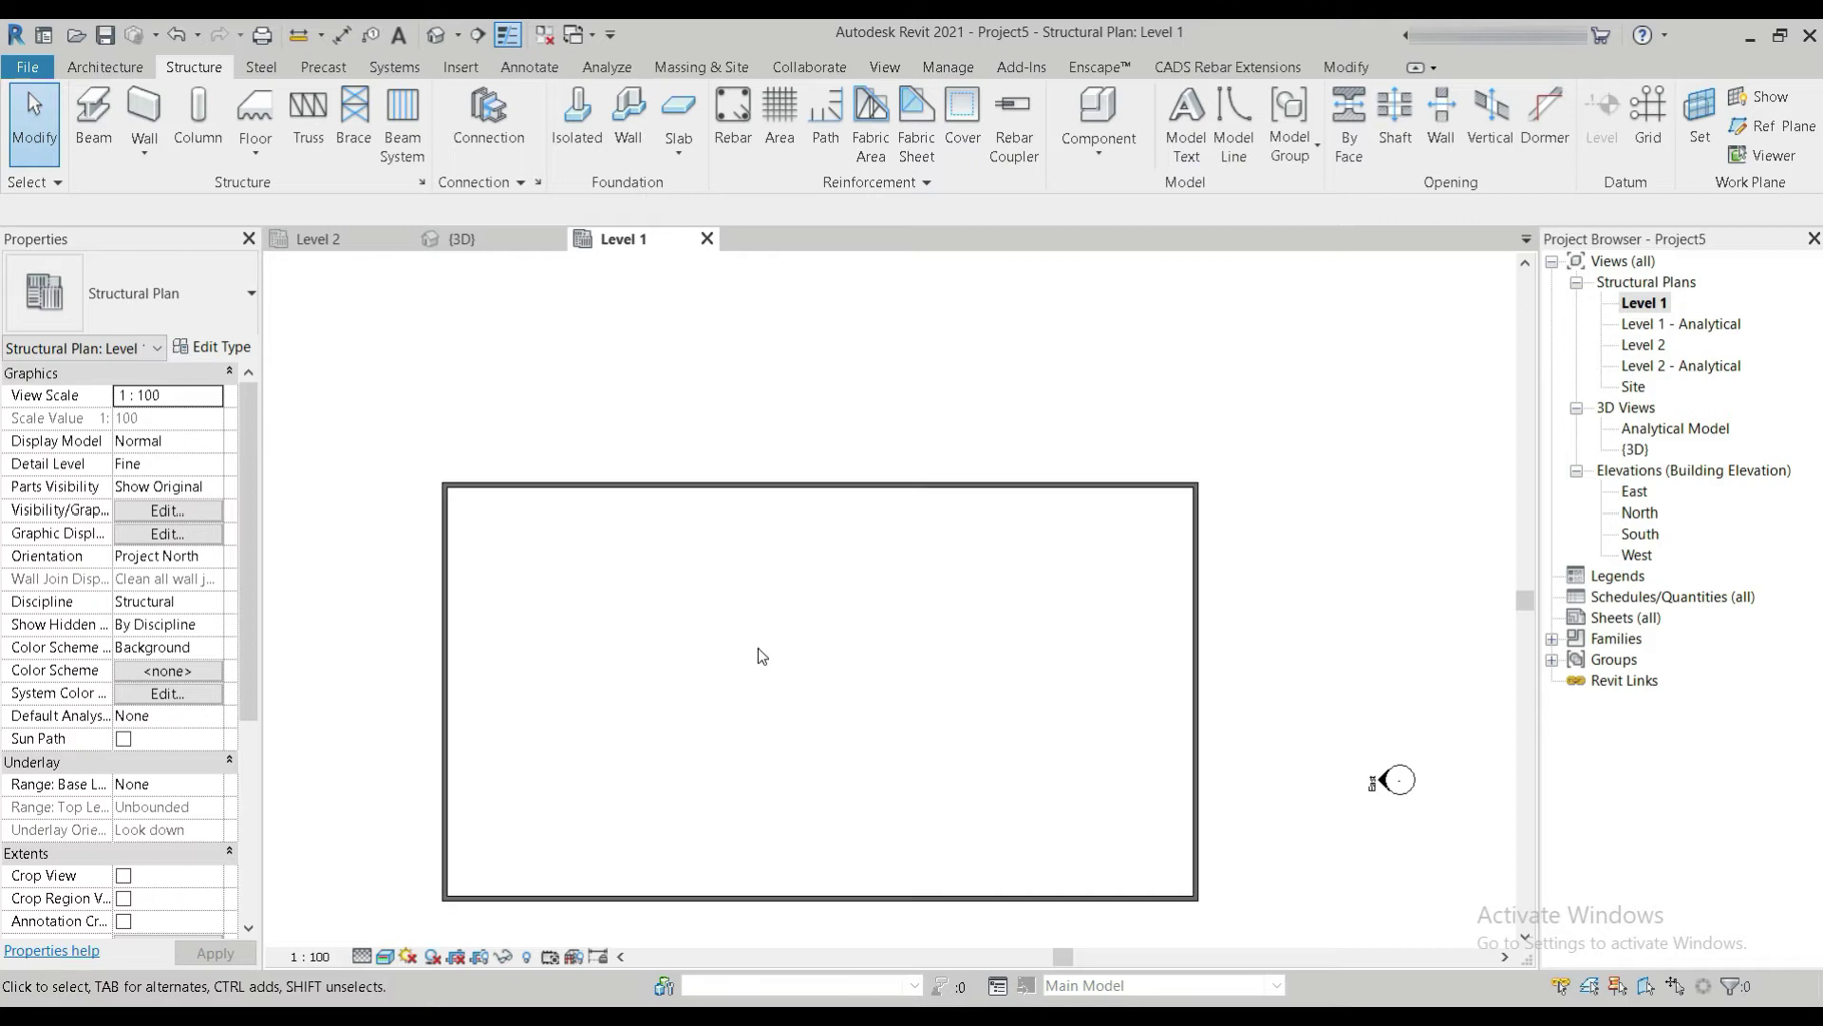
left_click(1660, 350)
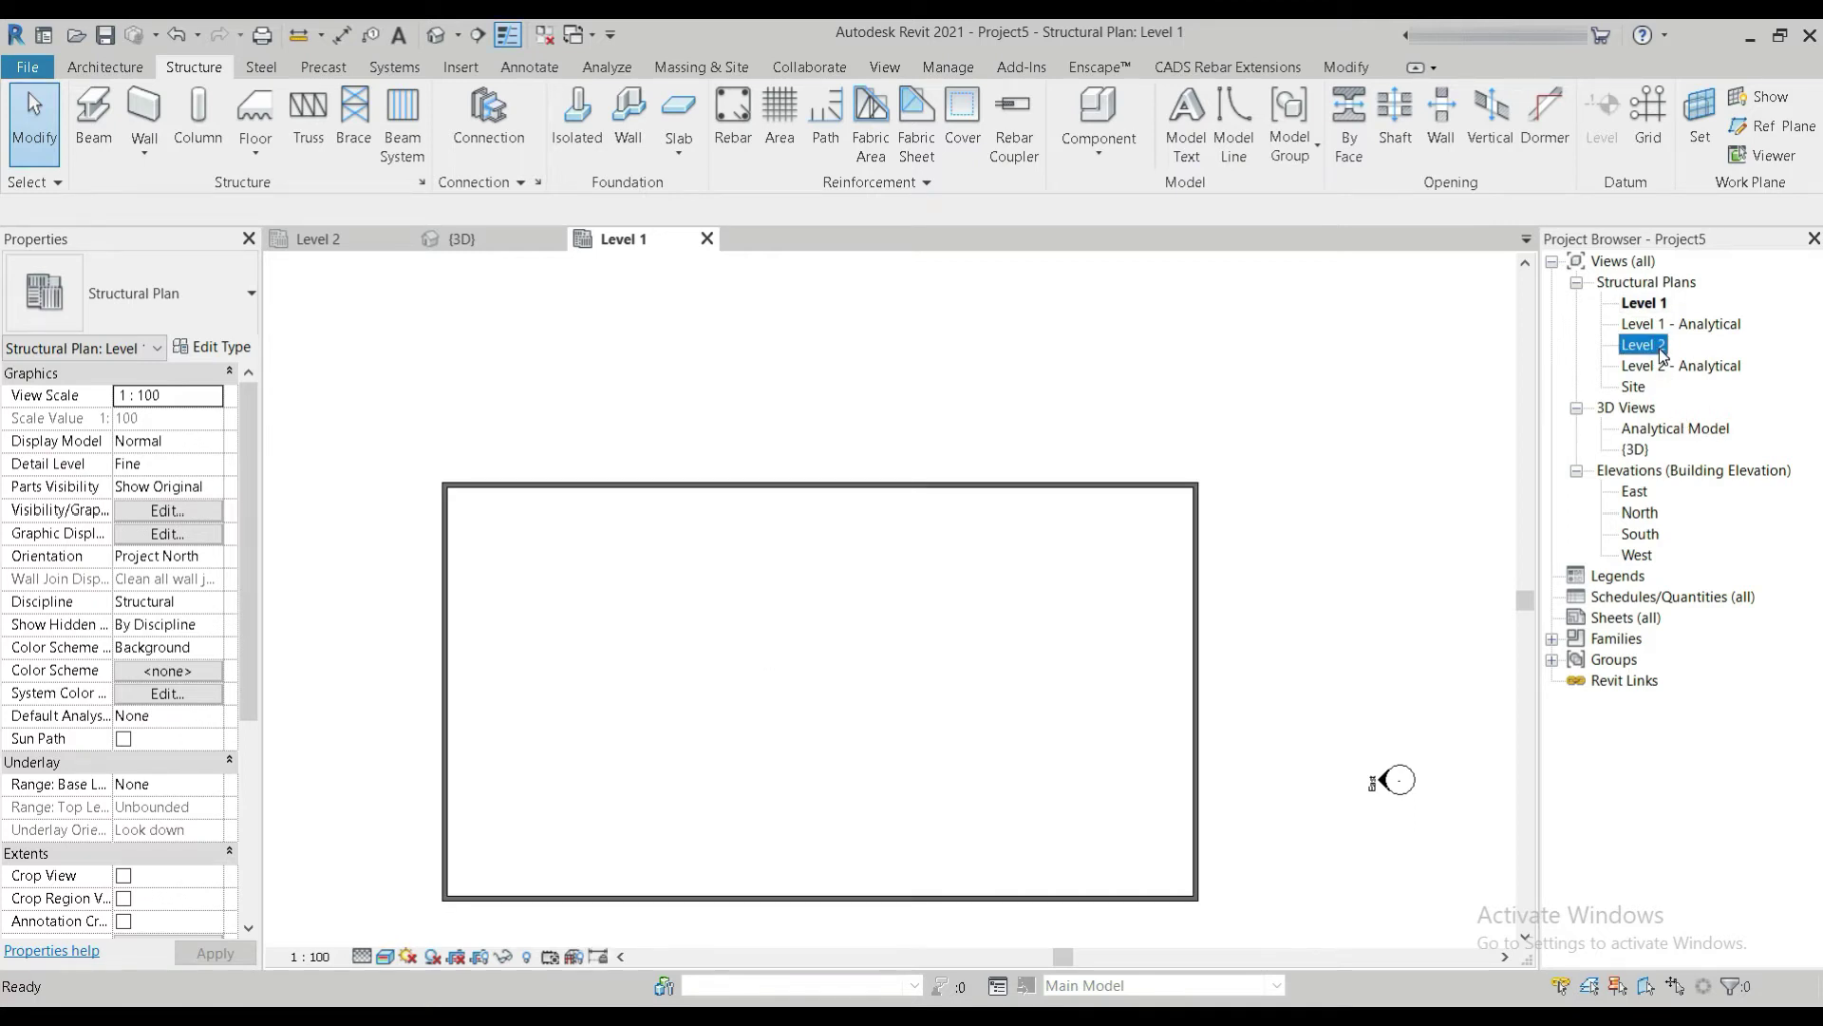
double_click(1662, 350)
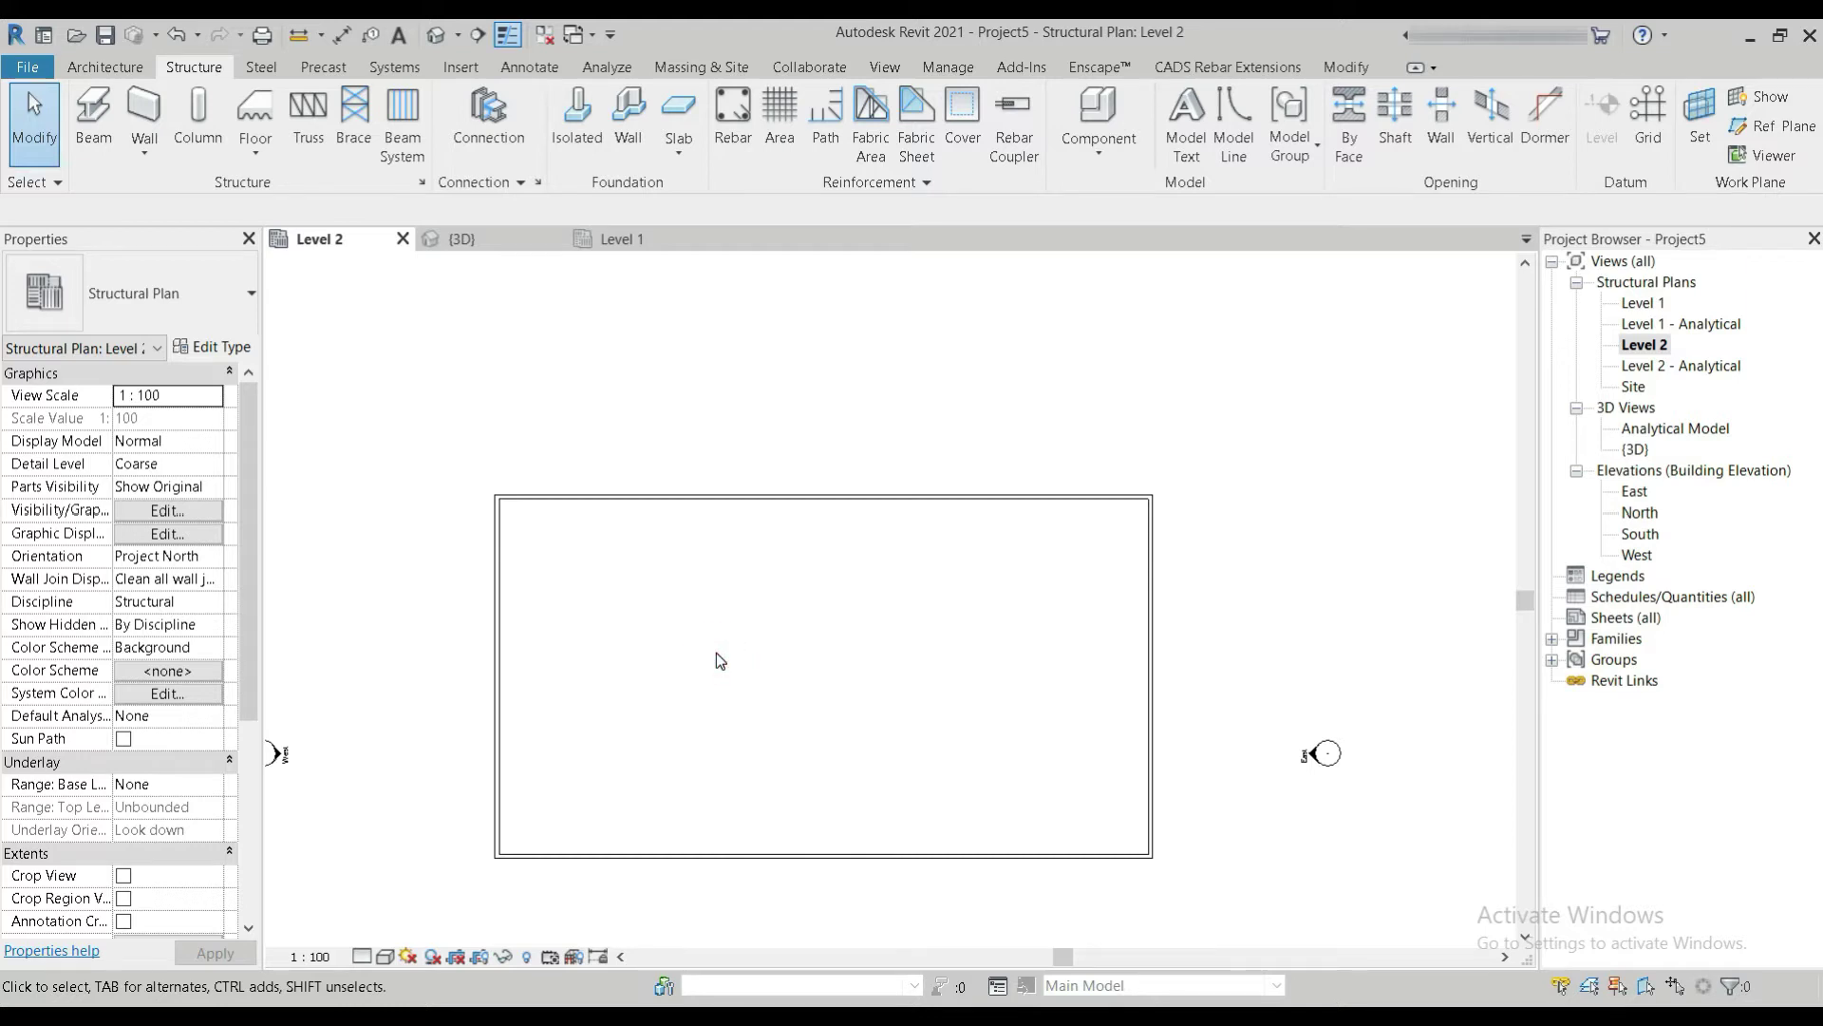
Set the Bottom and View Depth of the Level 2 plan's view range to Unlimited.
key("v")
key("r")
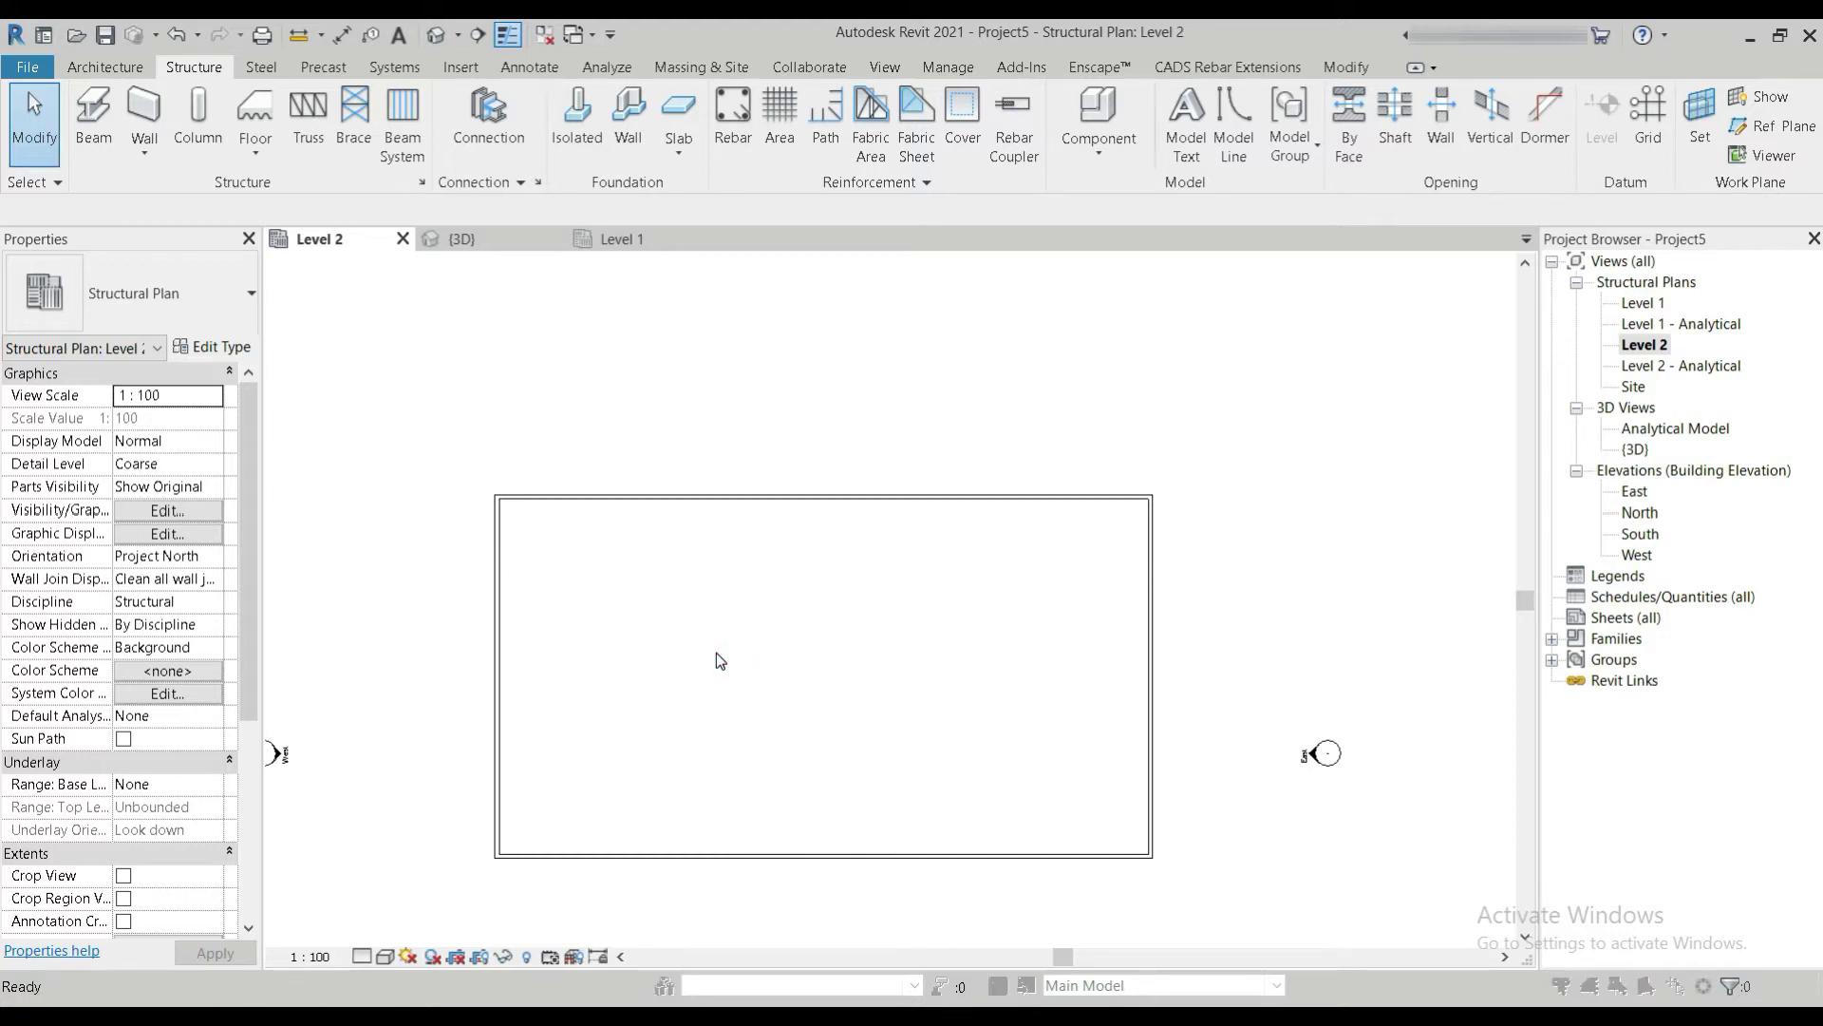
left_click(1154, 495)
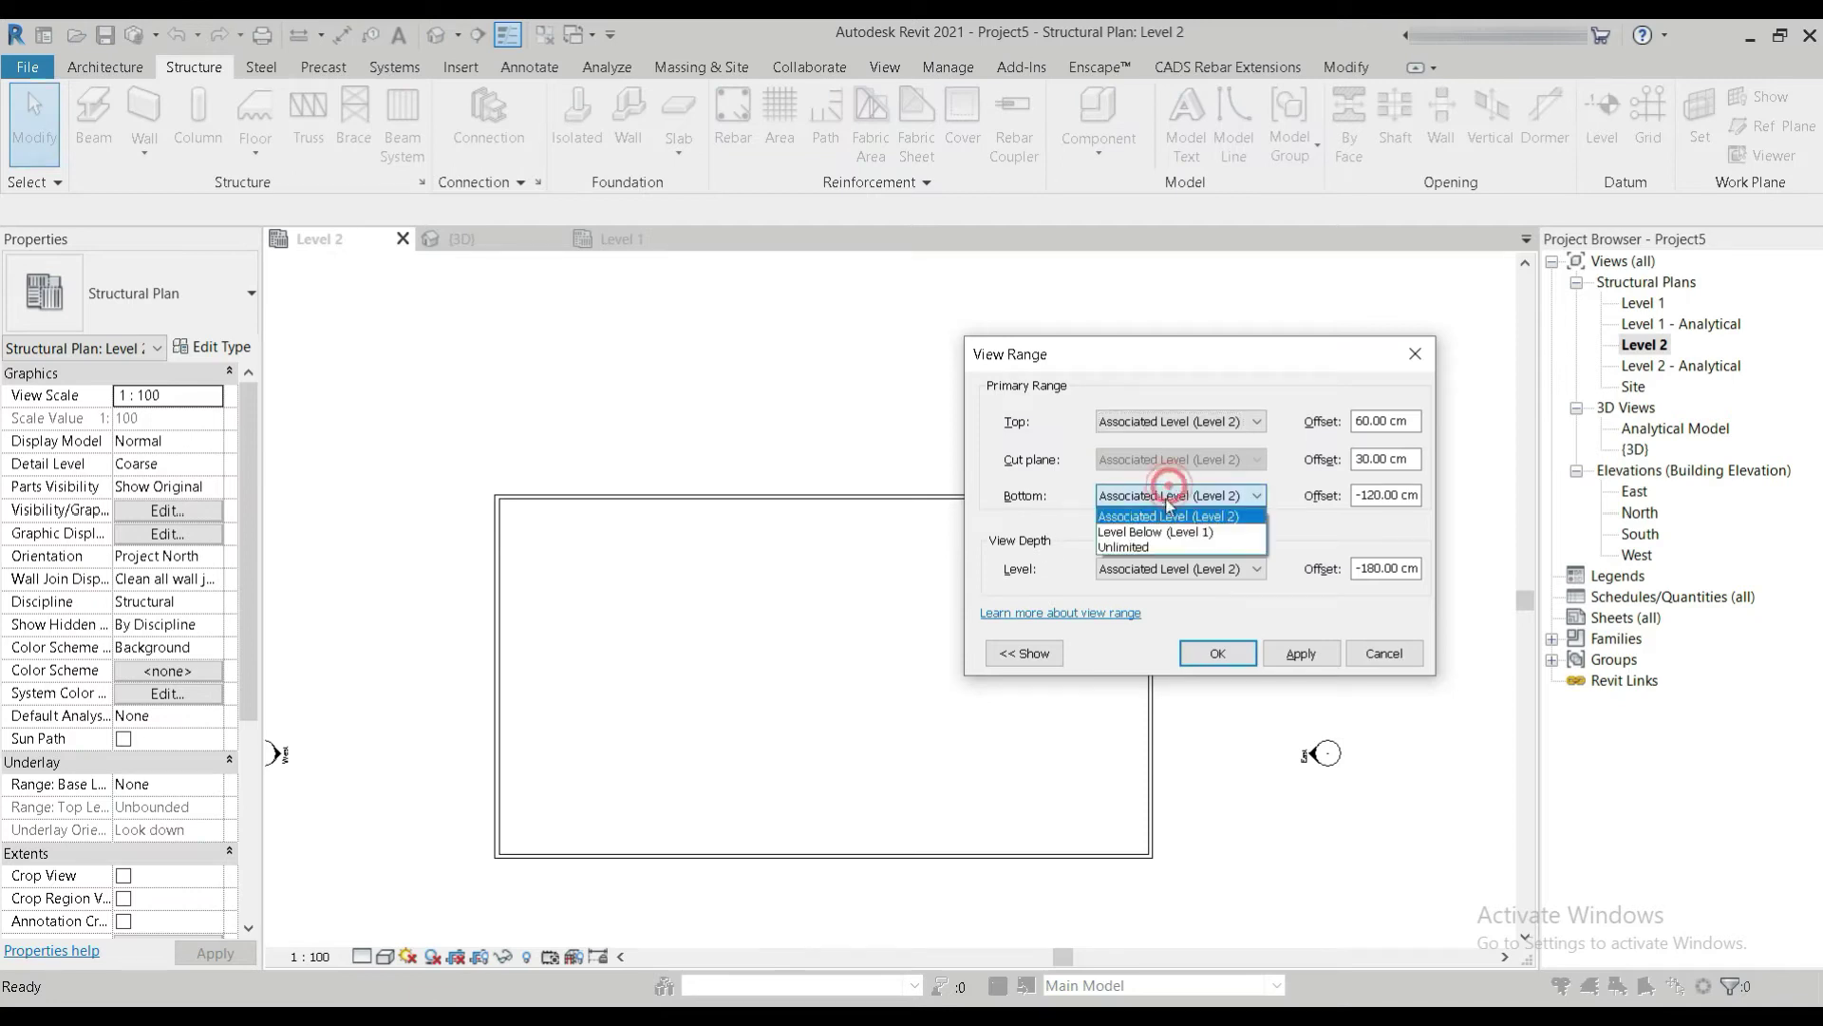
left_click(1154, 546)
left_click(1146, 567)
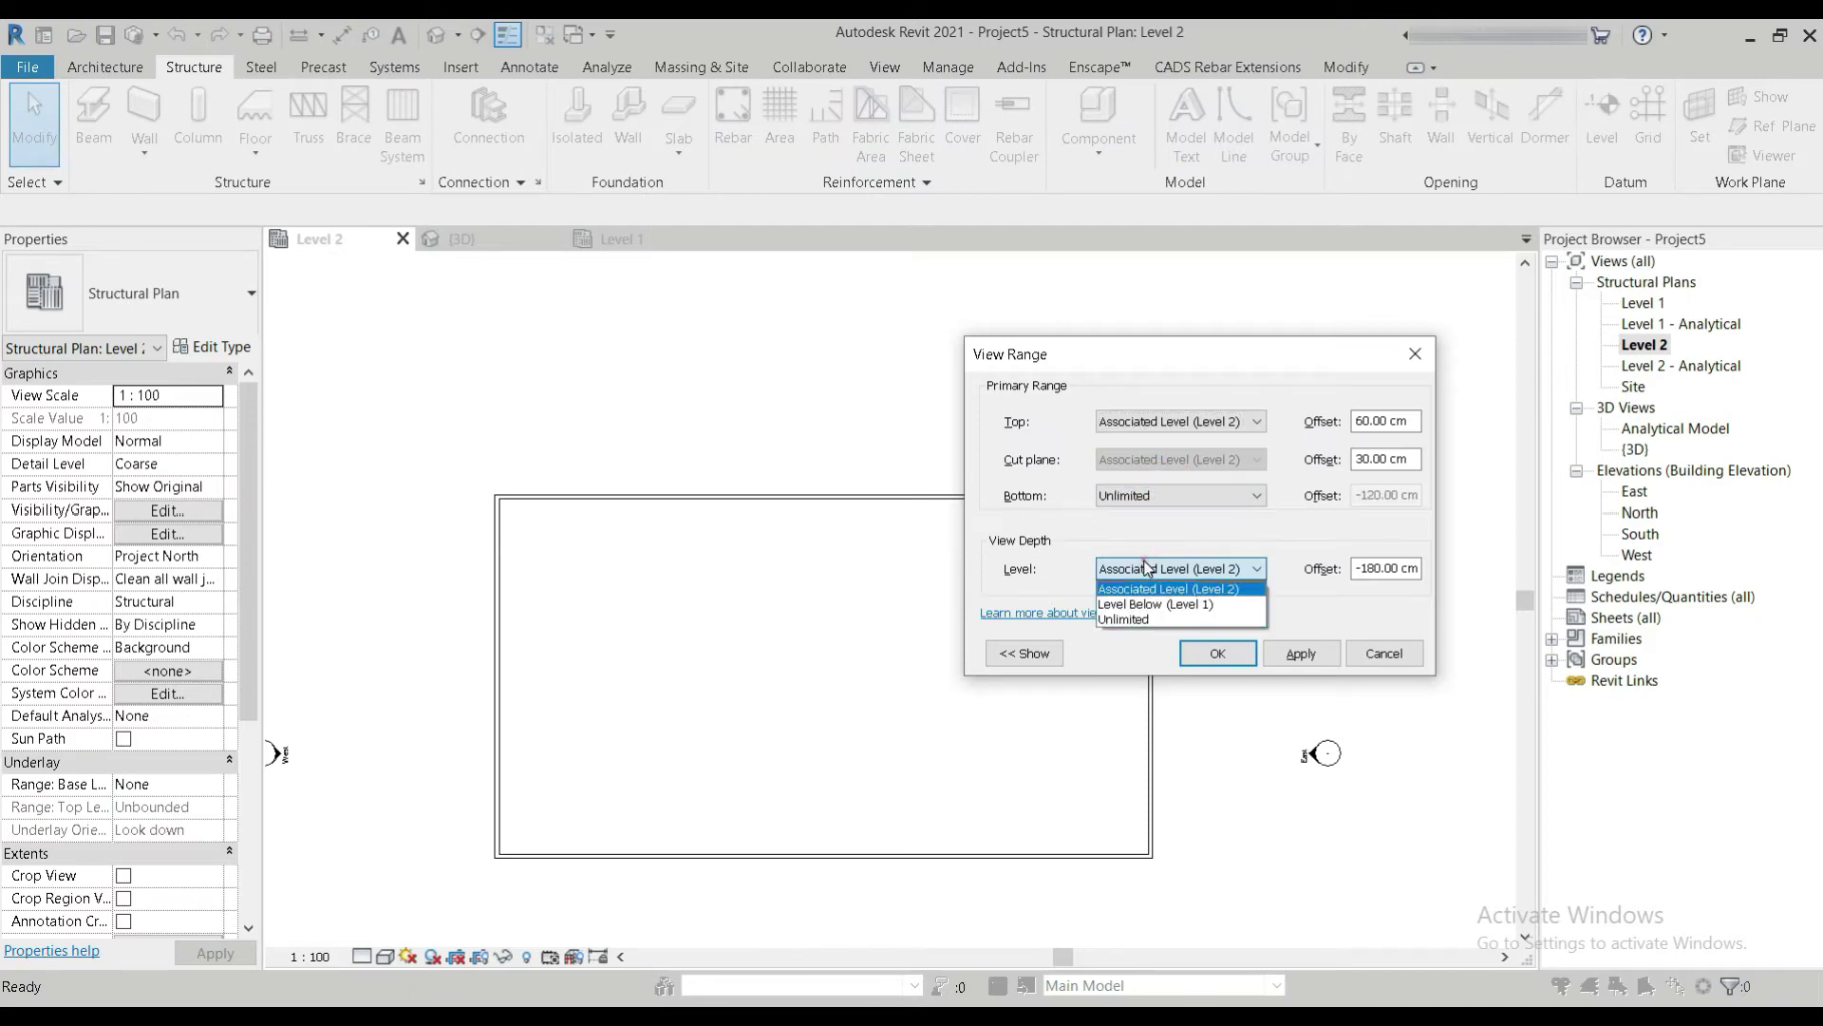
left_click(1137, 619)
left_click(1198, 653)
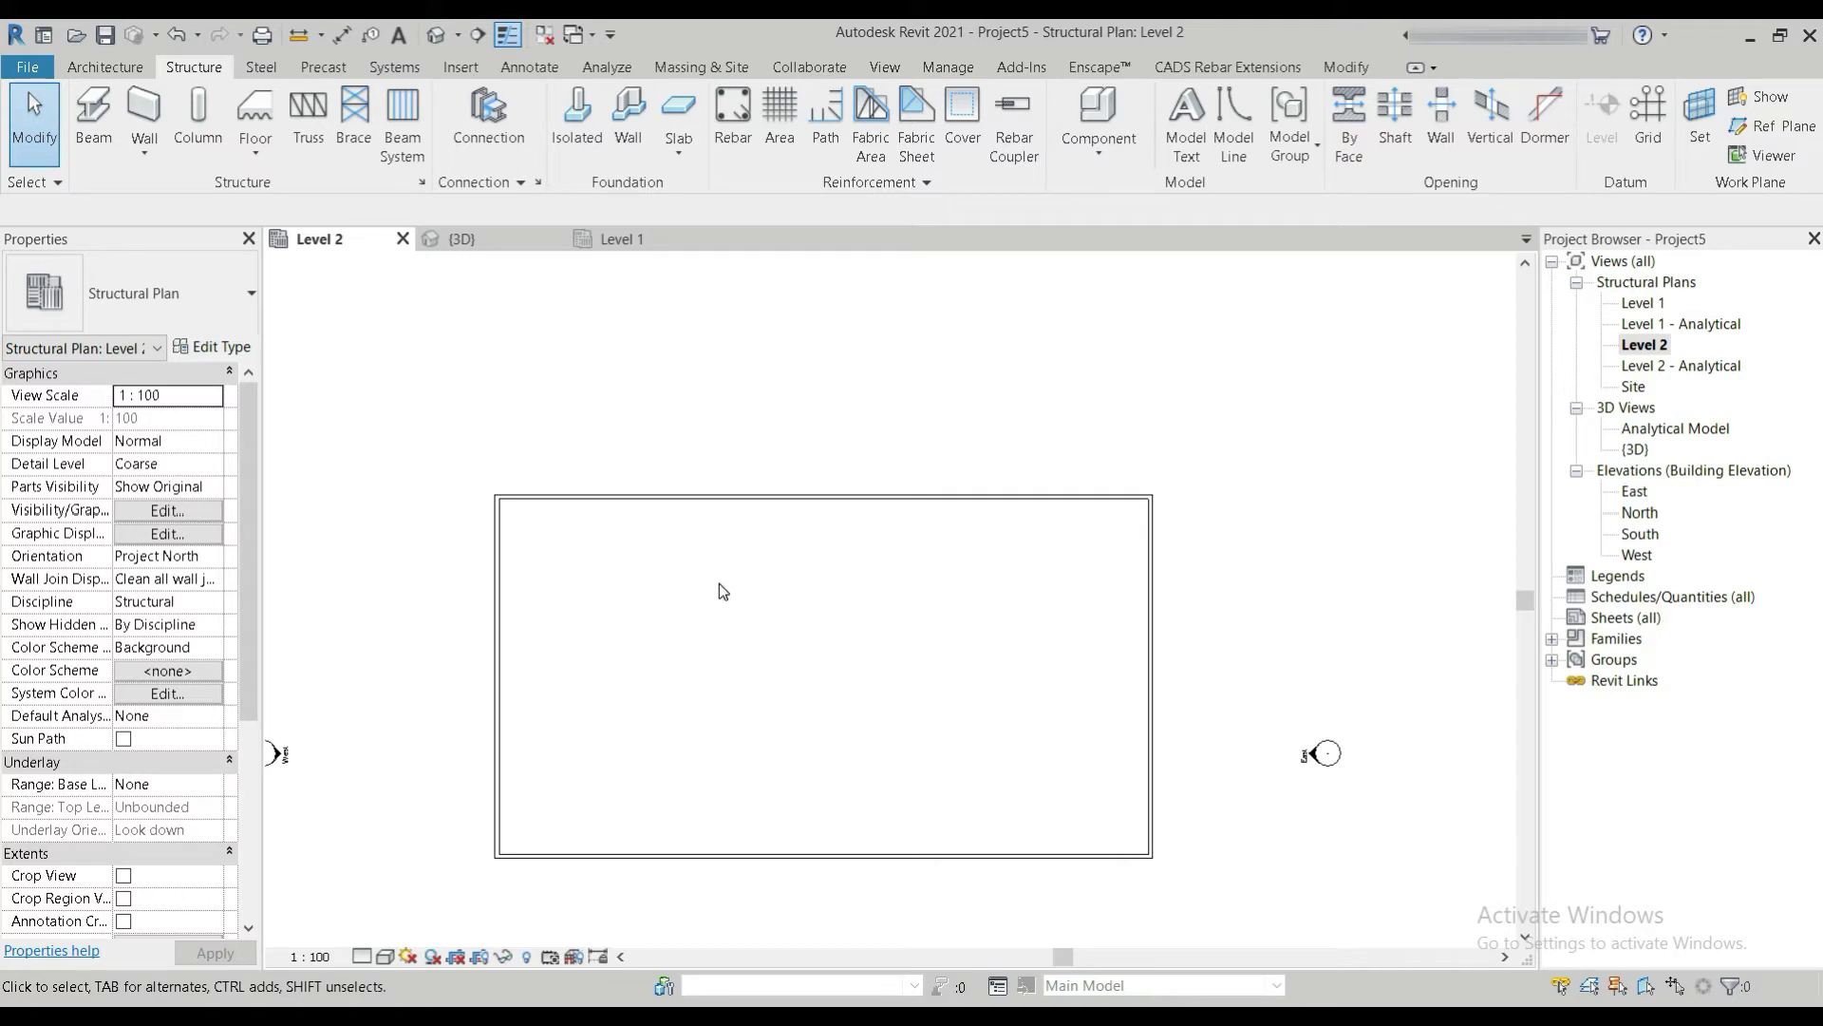
Open the East elevation of the walls and set its visual style to Realistic.
double_click(1637, 494)
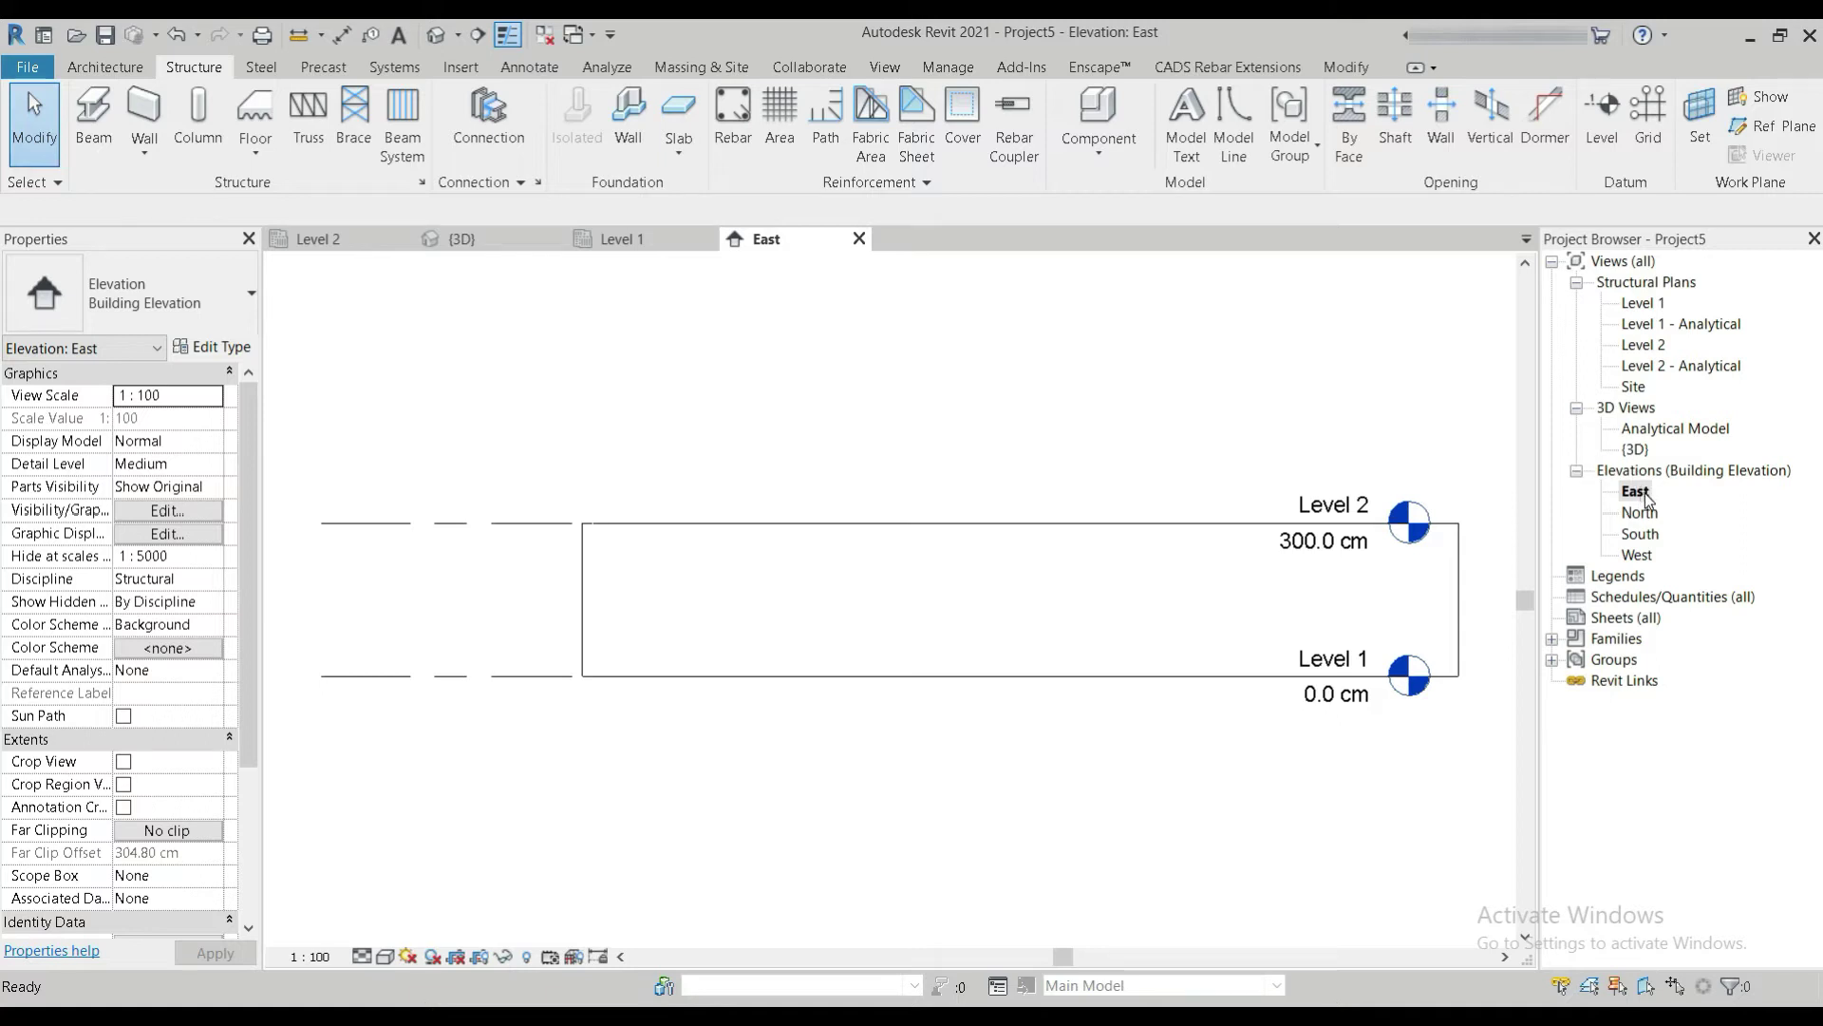
scroll(857, 689, "down", 3)
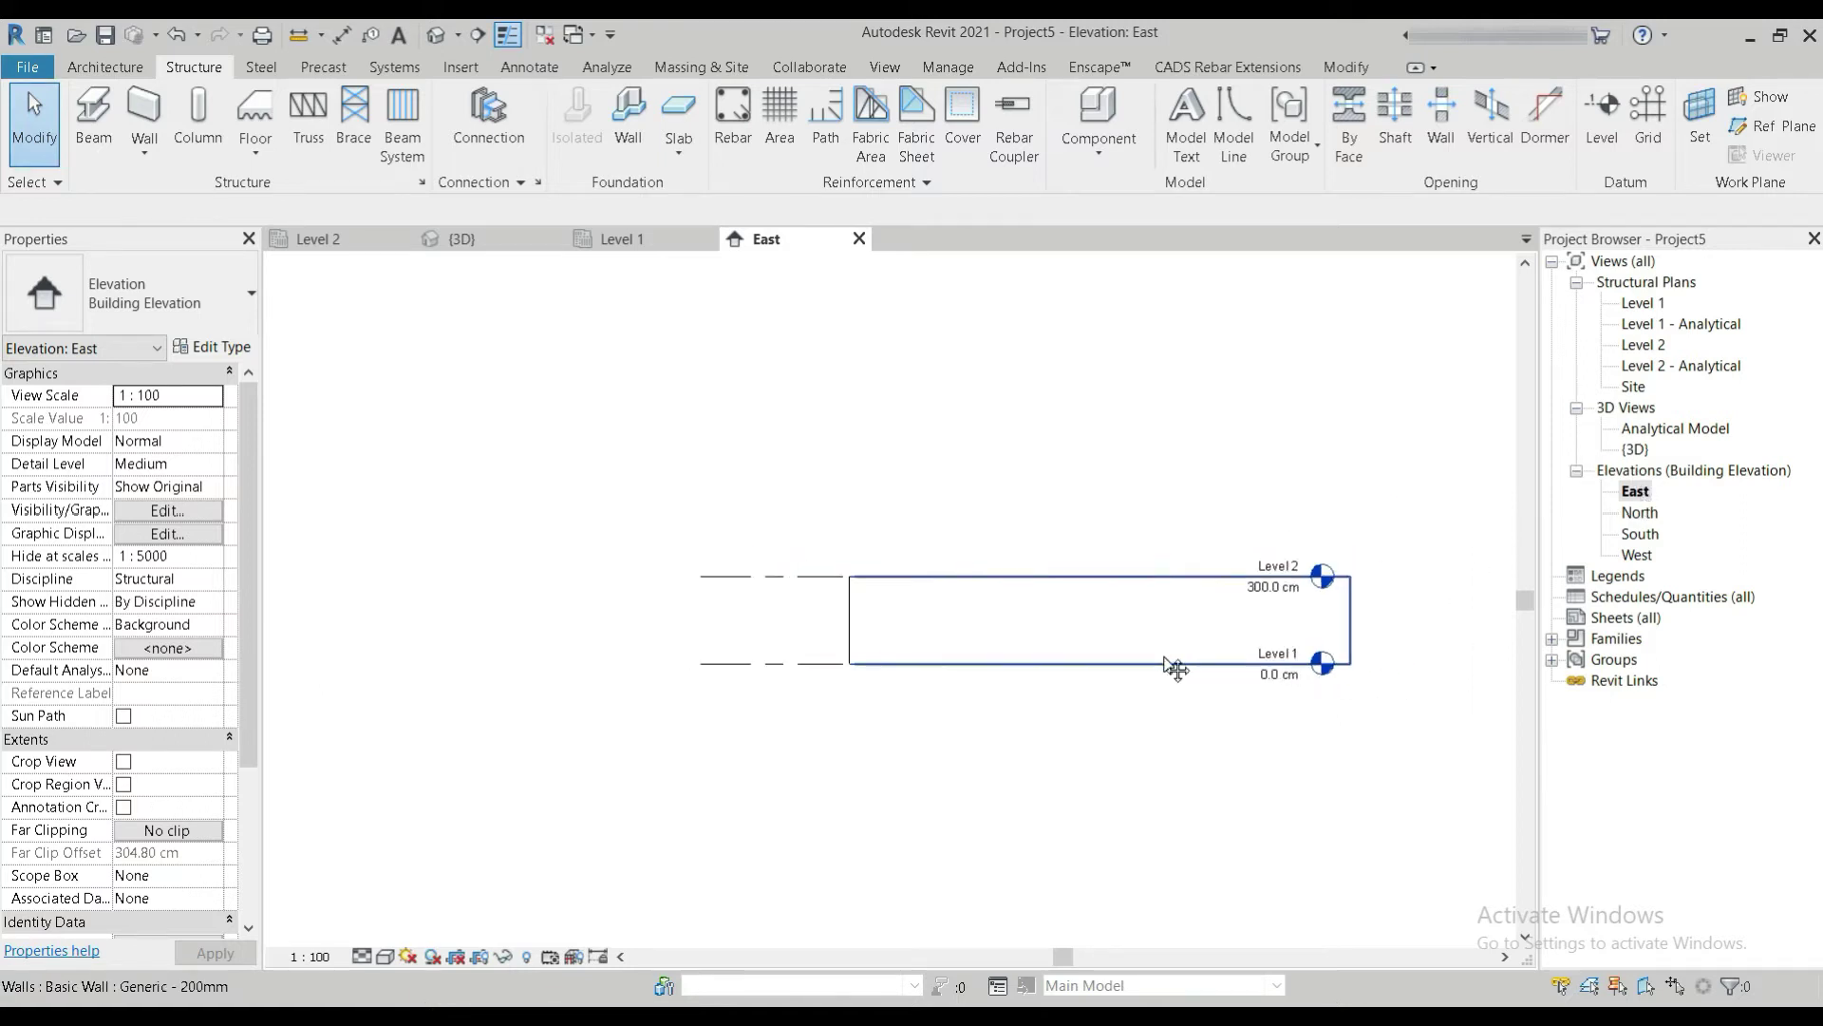
middle_click_drag(836, 696, 860, 699)
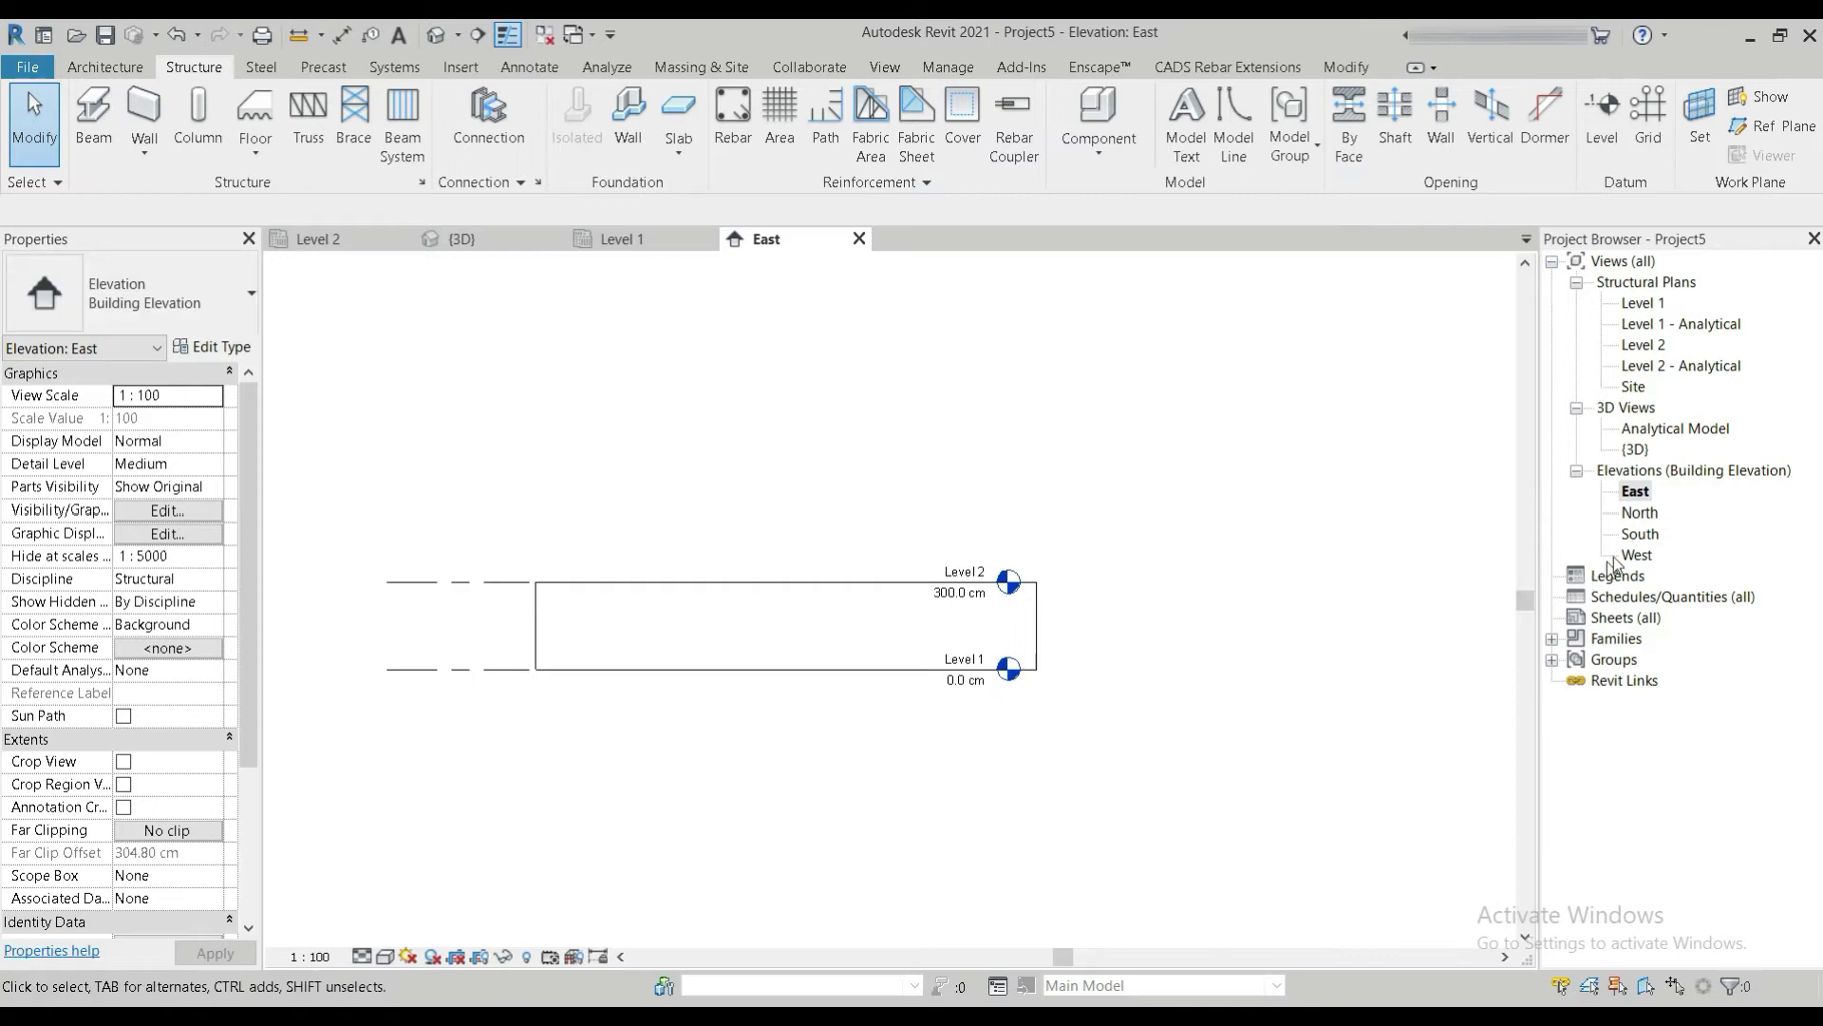
left_click(384, 956)
left_click(410, 938)
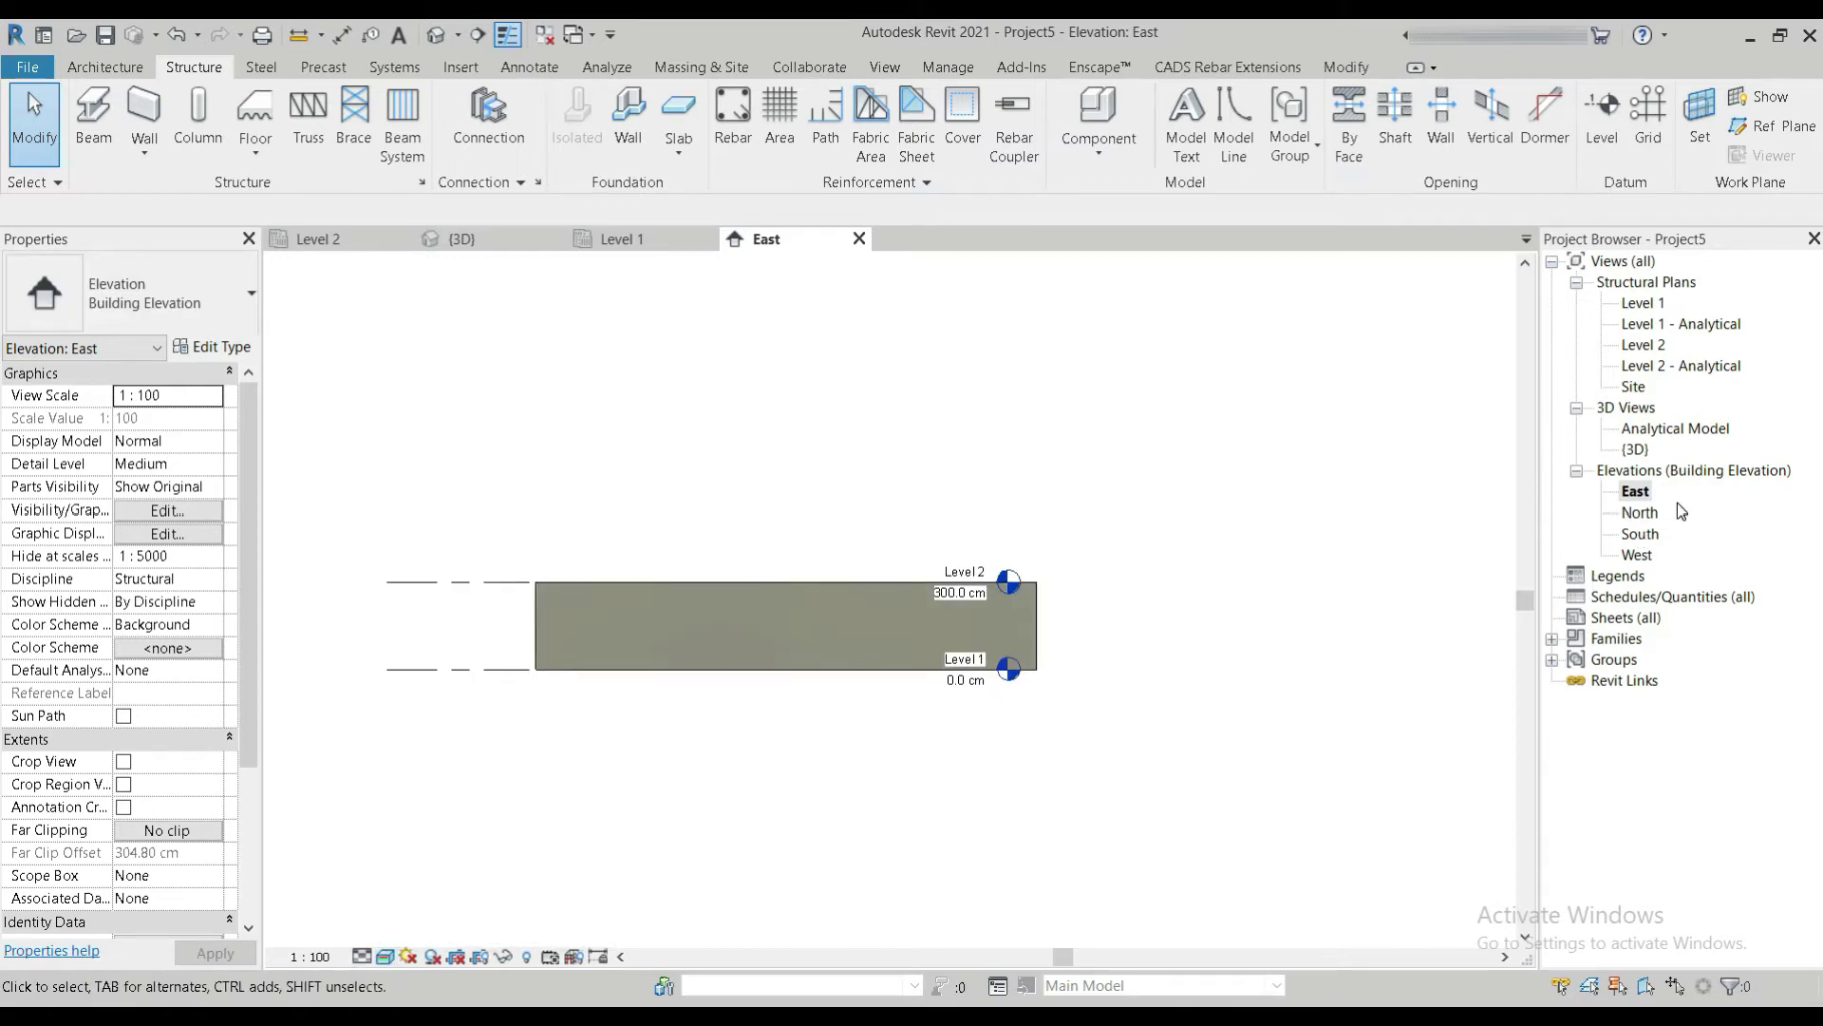
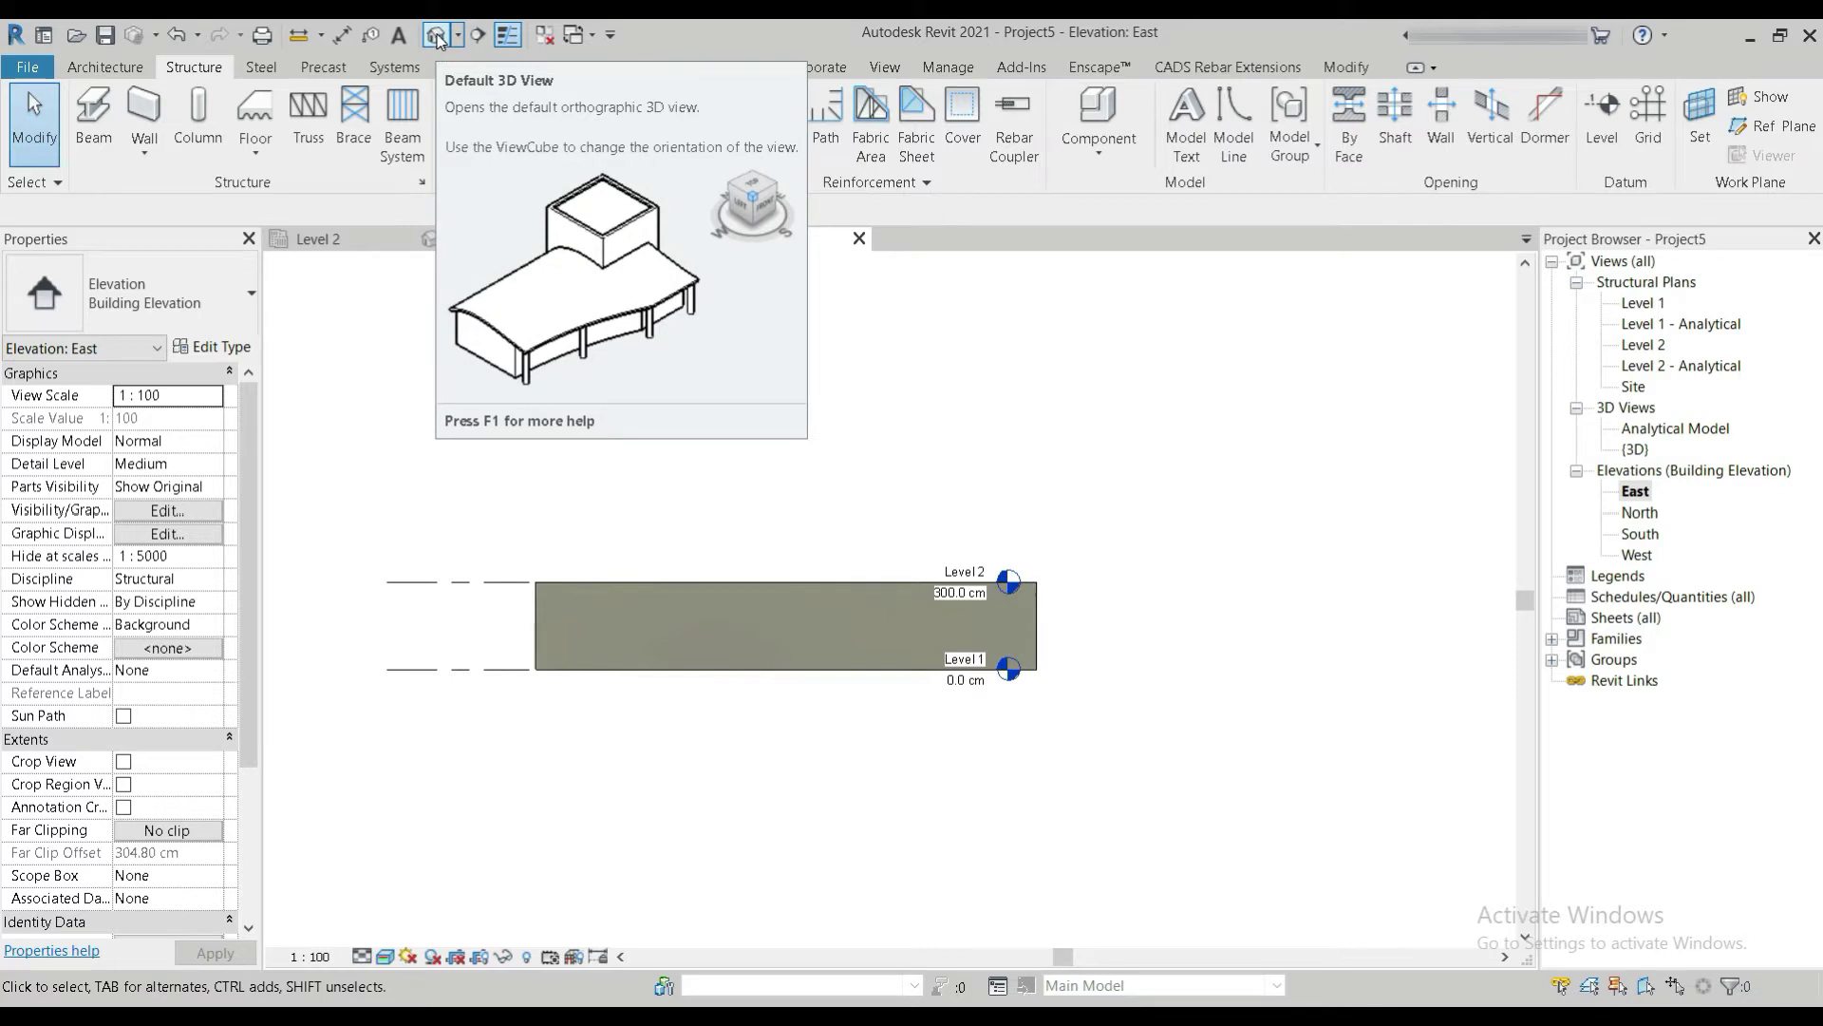
Return to the default 3D view and examine the rectangular wall enclosure.
left_click(436, 36)
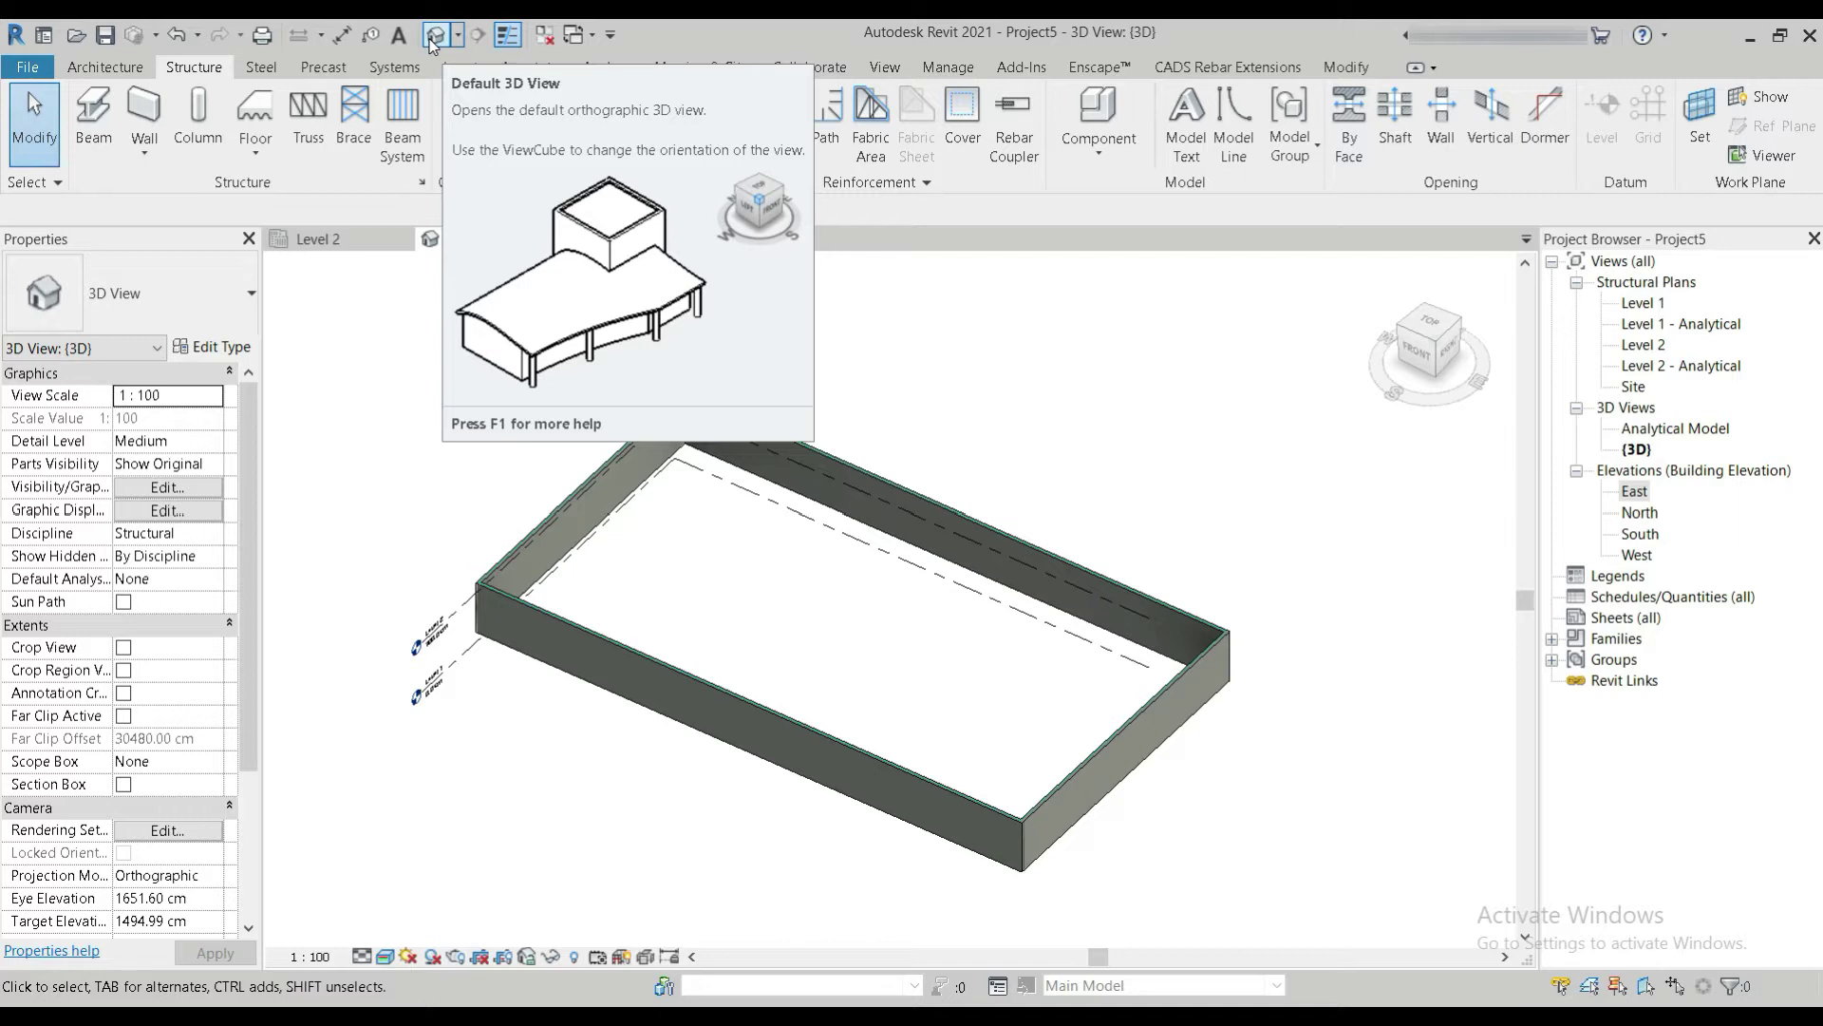
mouse_move(824, 621)
middle_mouse_down("shift")
mouse_move(842, 522)
mouse_move(818, 618)
middle_mouse_up("shift")
left_click(1288, 764)
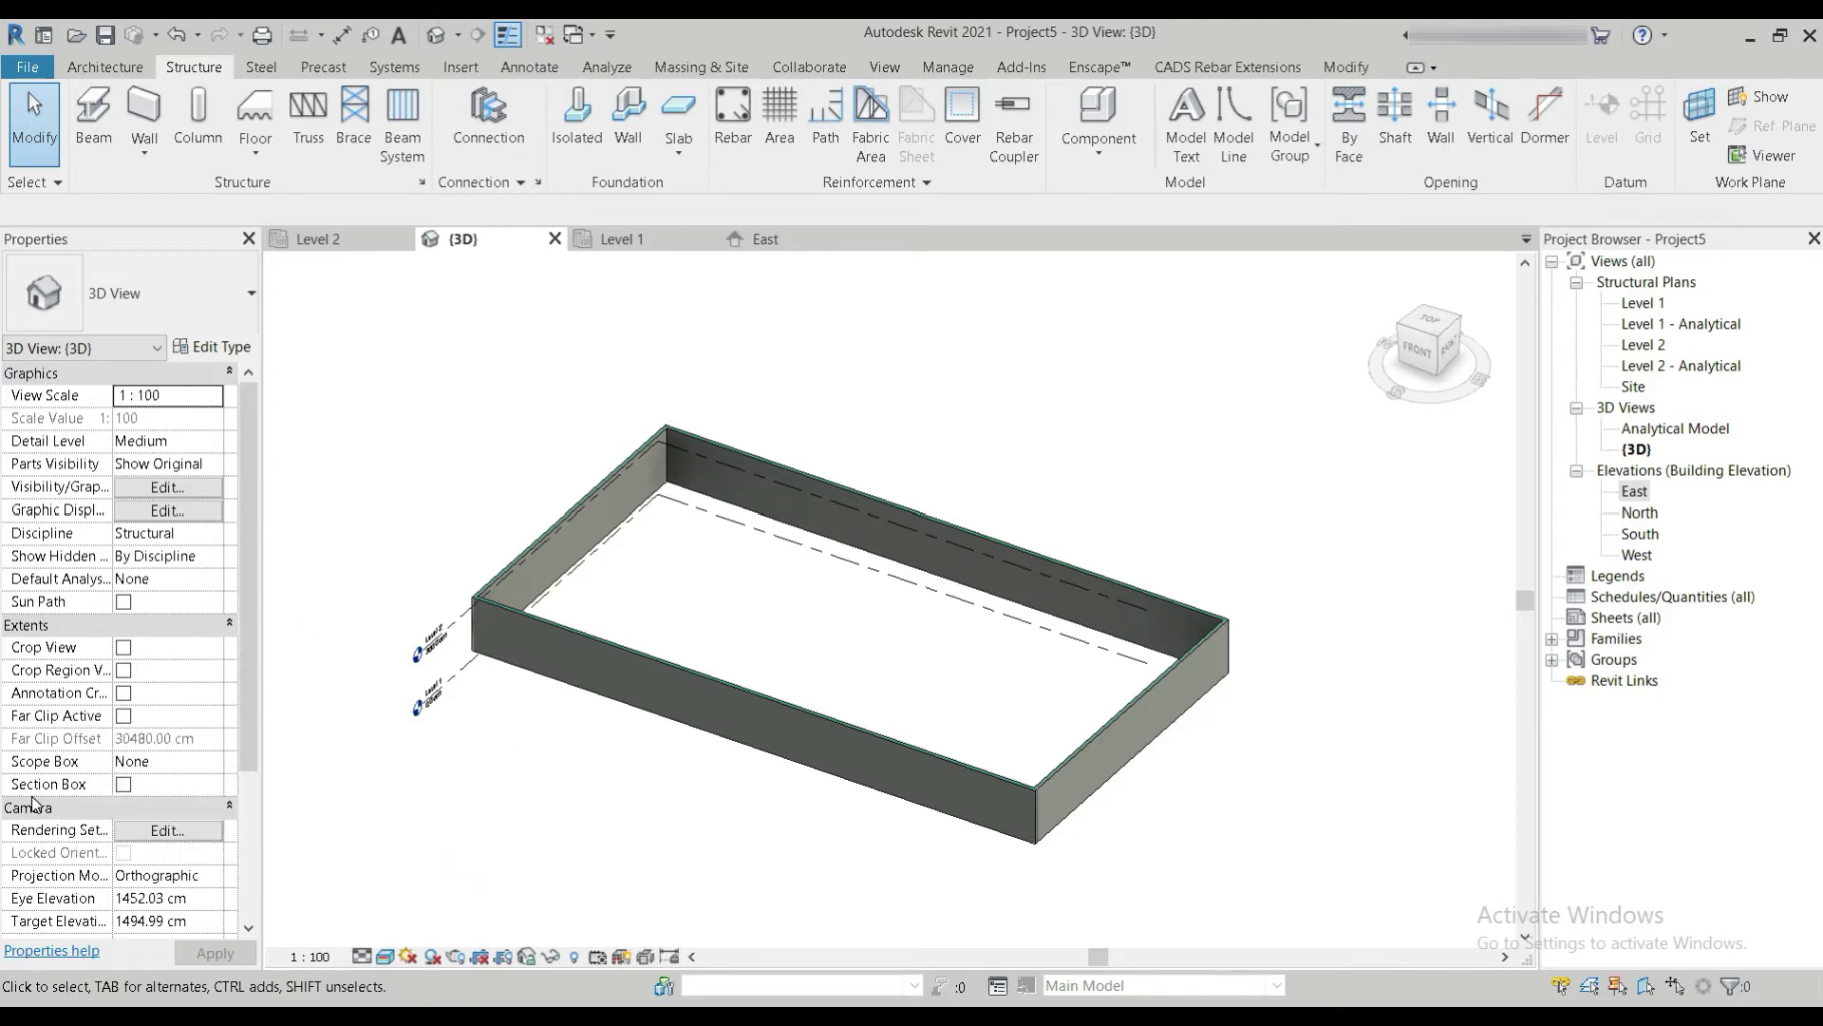
Turn on the 3D view's section box and pull its front face inward to cut away the front long wall.
left_click(123, 786)
left_click(122, 786)
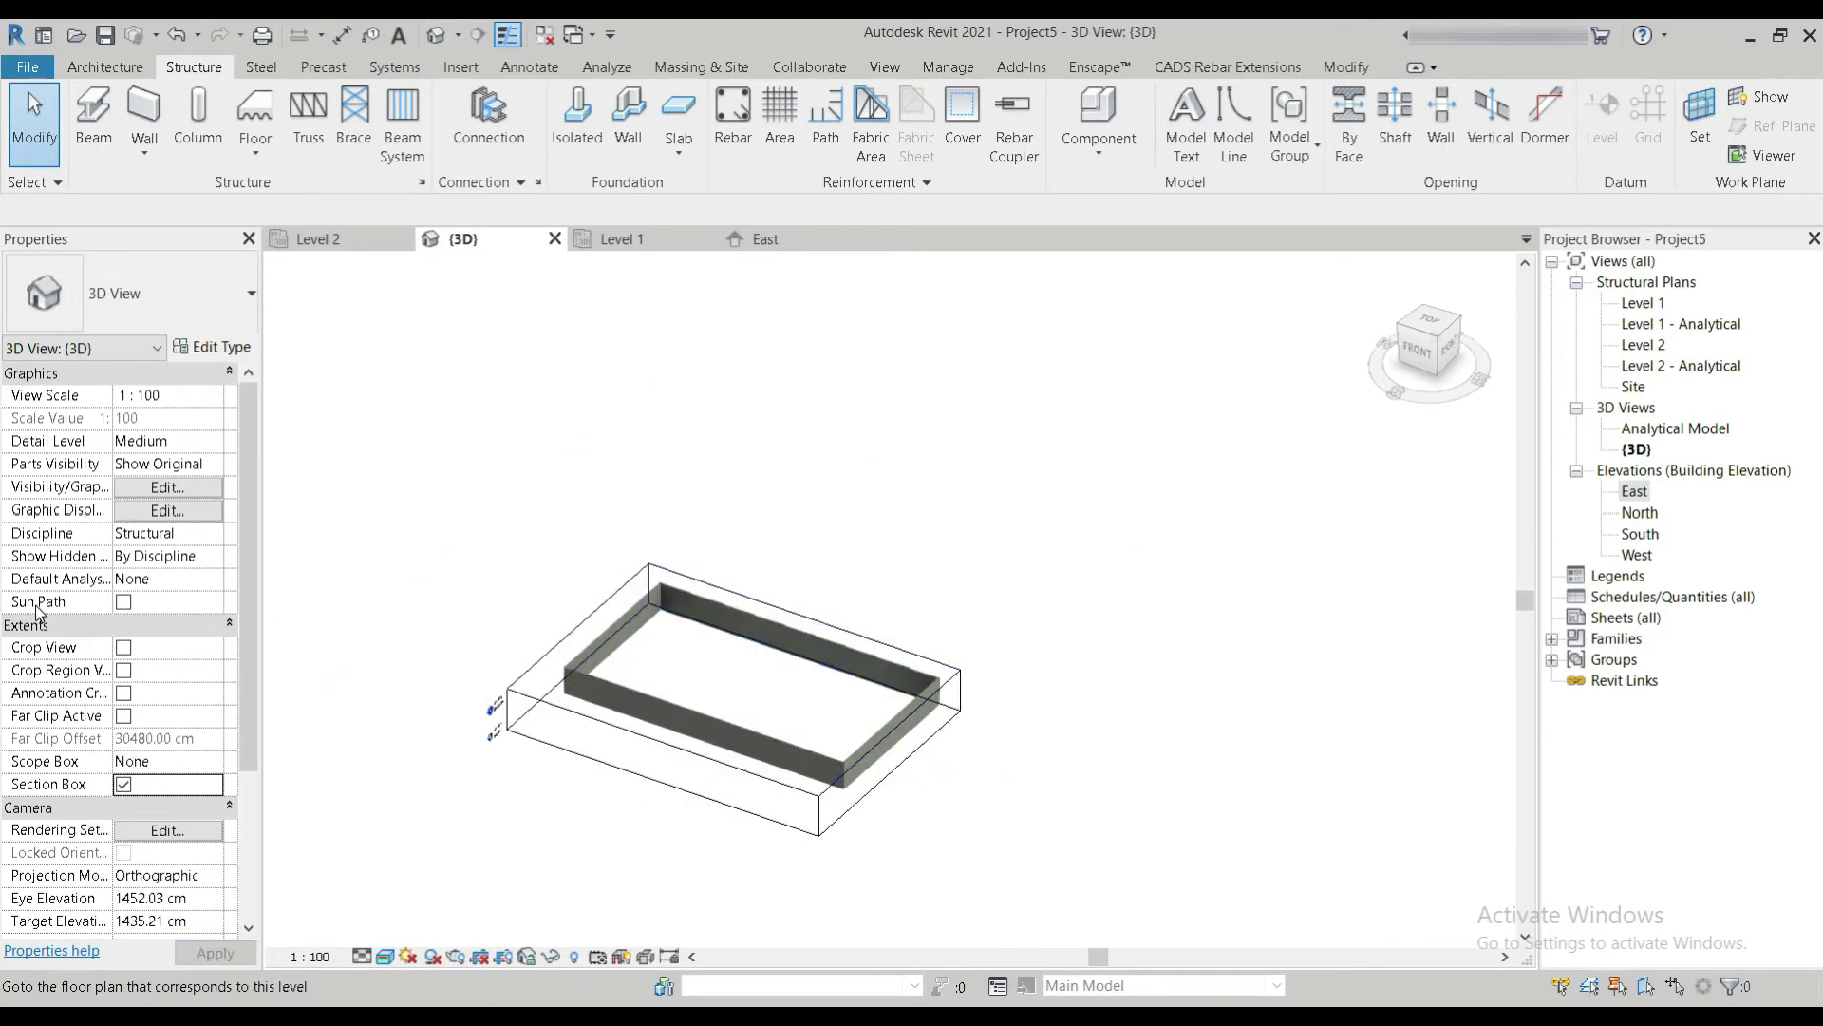
left_click(822, 836)
scroll(742, 846, "up", 4)
left_click_drag(586, 679, 816, 531)
middle_click_drag(950, 570, 1071, 600, "shift")
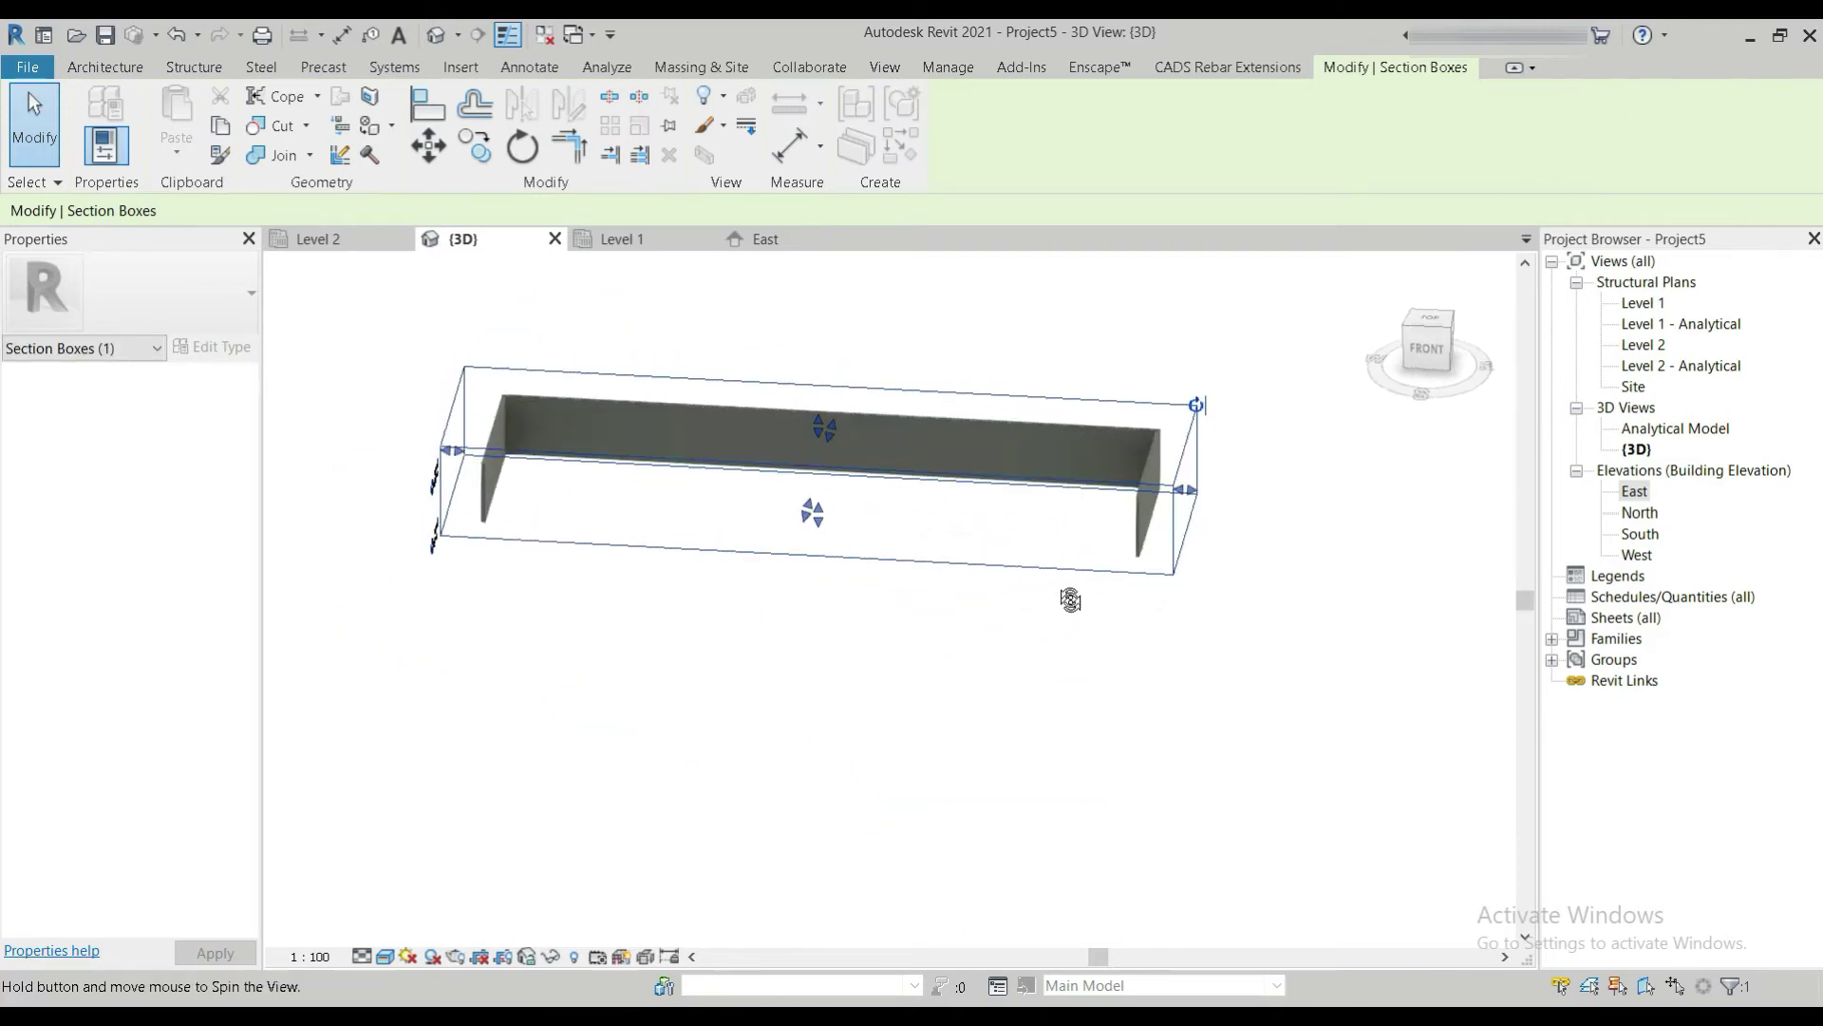
scroll(1070, 601, "up", 5)
middle_click_drag(1156, 509, 803, 622)
scroll(1050, 551, "down", 2)
scroll(896, 651, "down", 4)
left_click(480, 664)
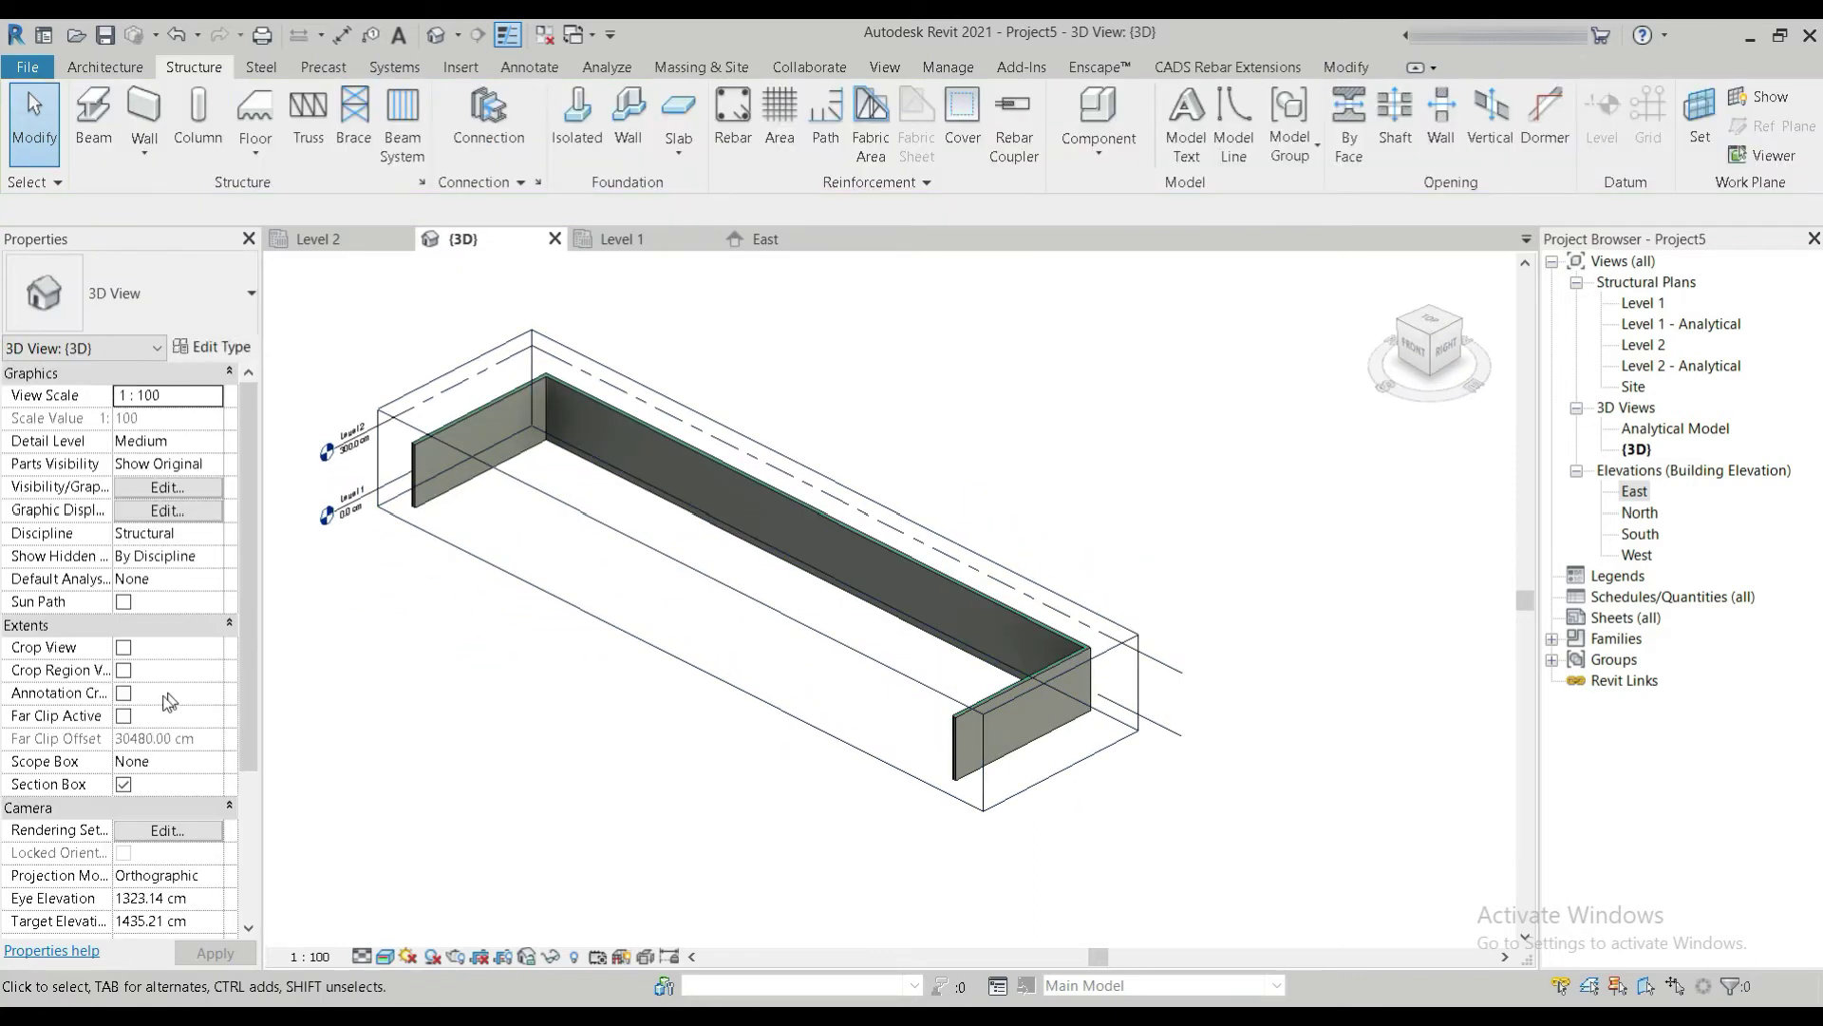
Turn off the section box so the whole wall enclosure displays in the 3D view.
left_click(123, 785)
left_click(510, 780)
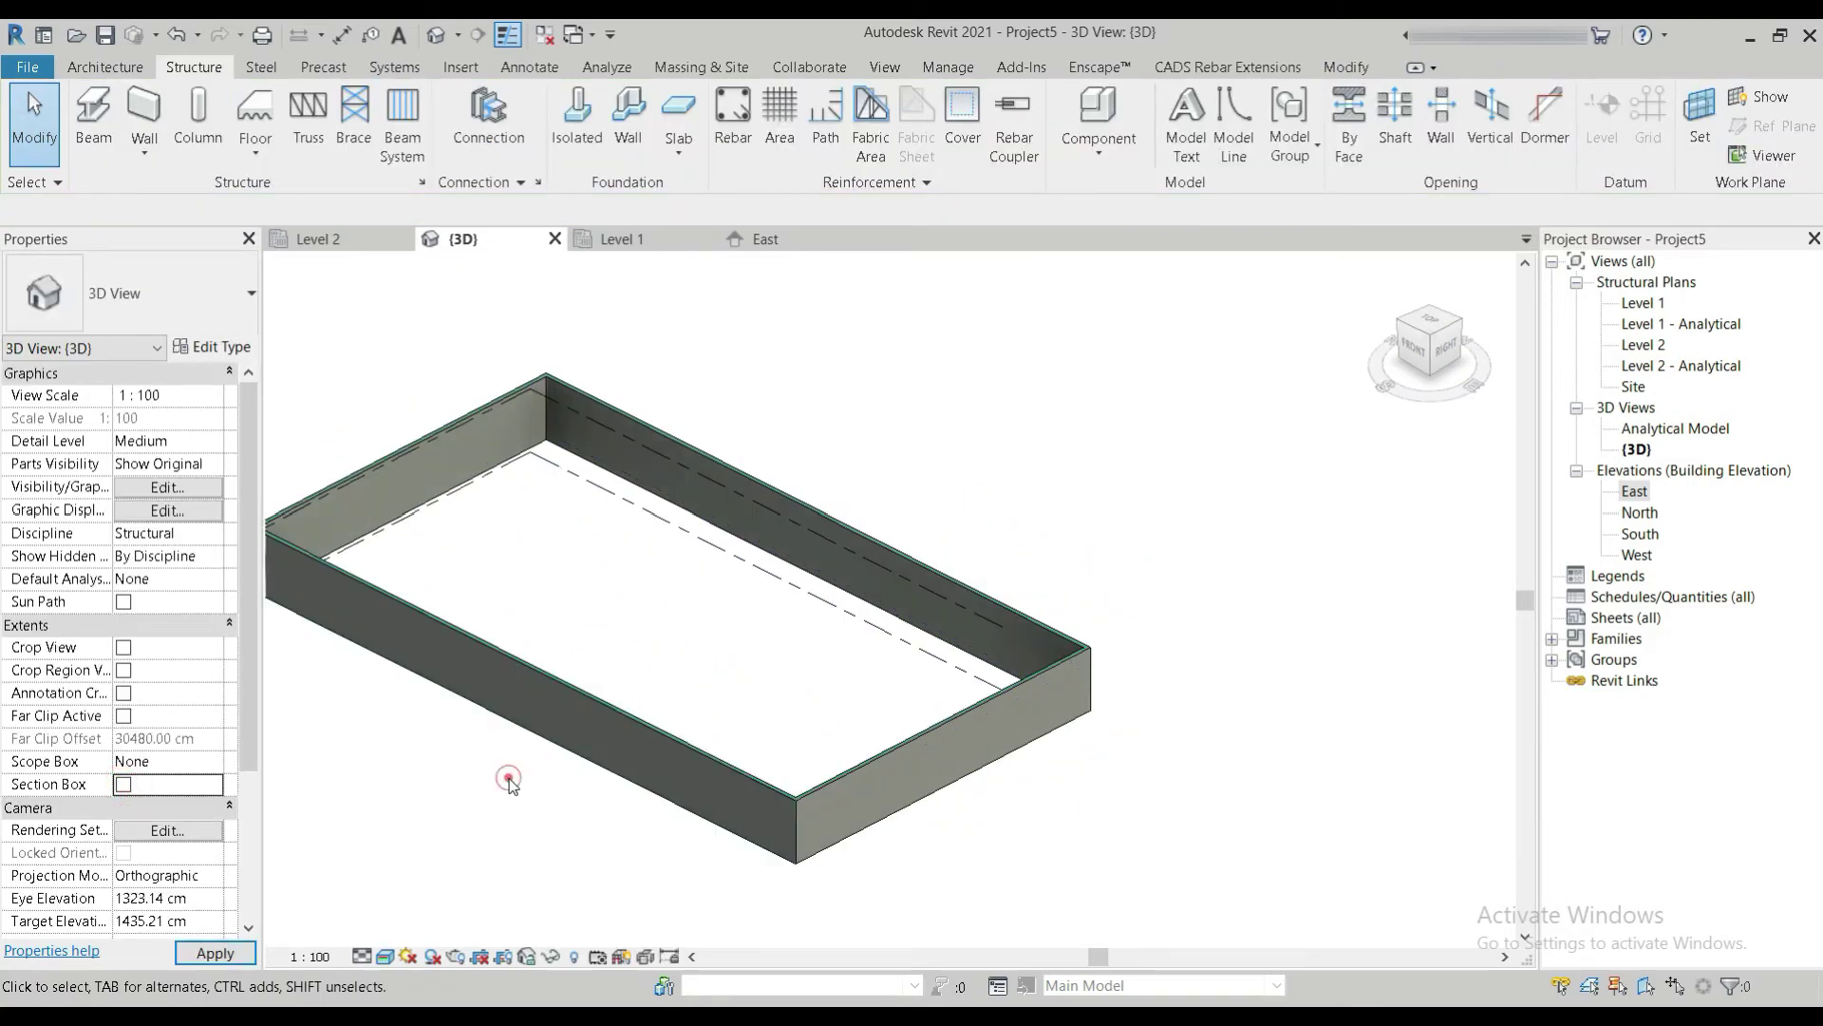
left_click(1095, 514)
scroll(906, 705, "down", 2)
middle_click_drag(906, 707, 904, 783, "shift")
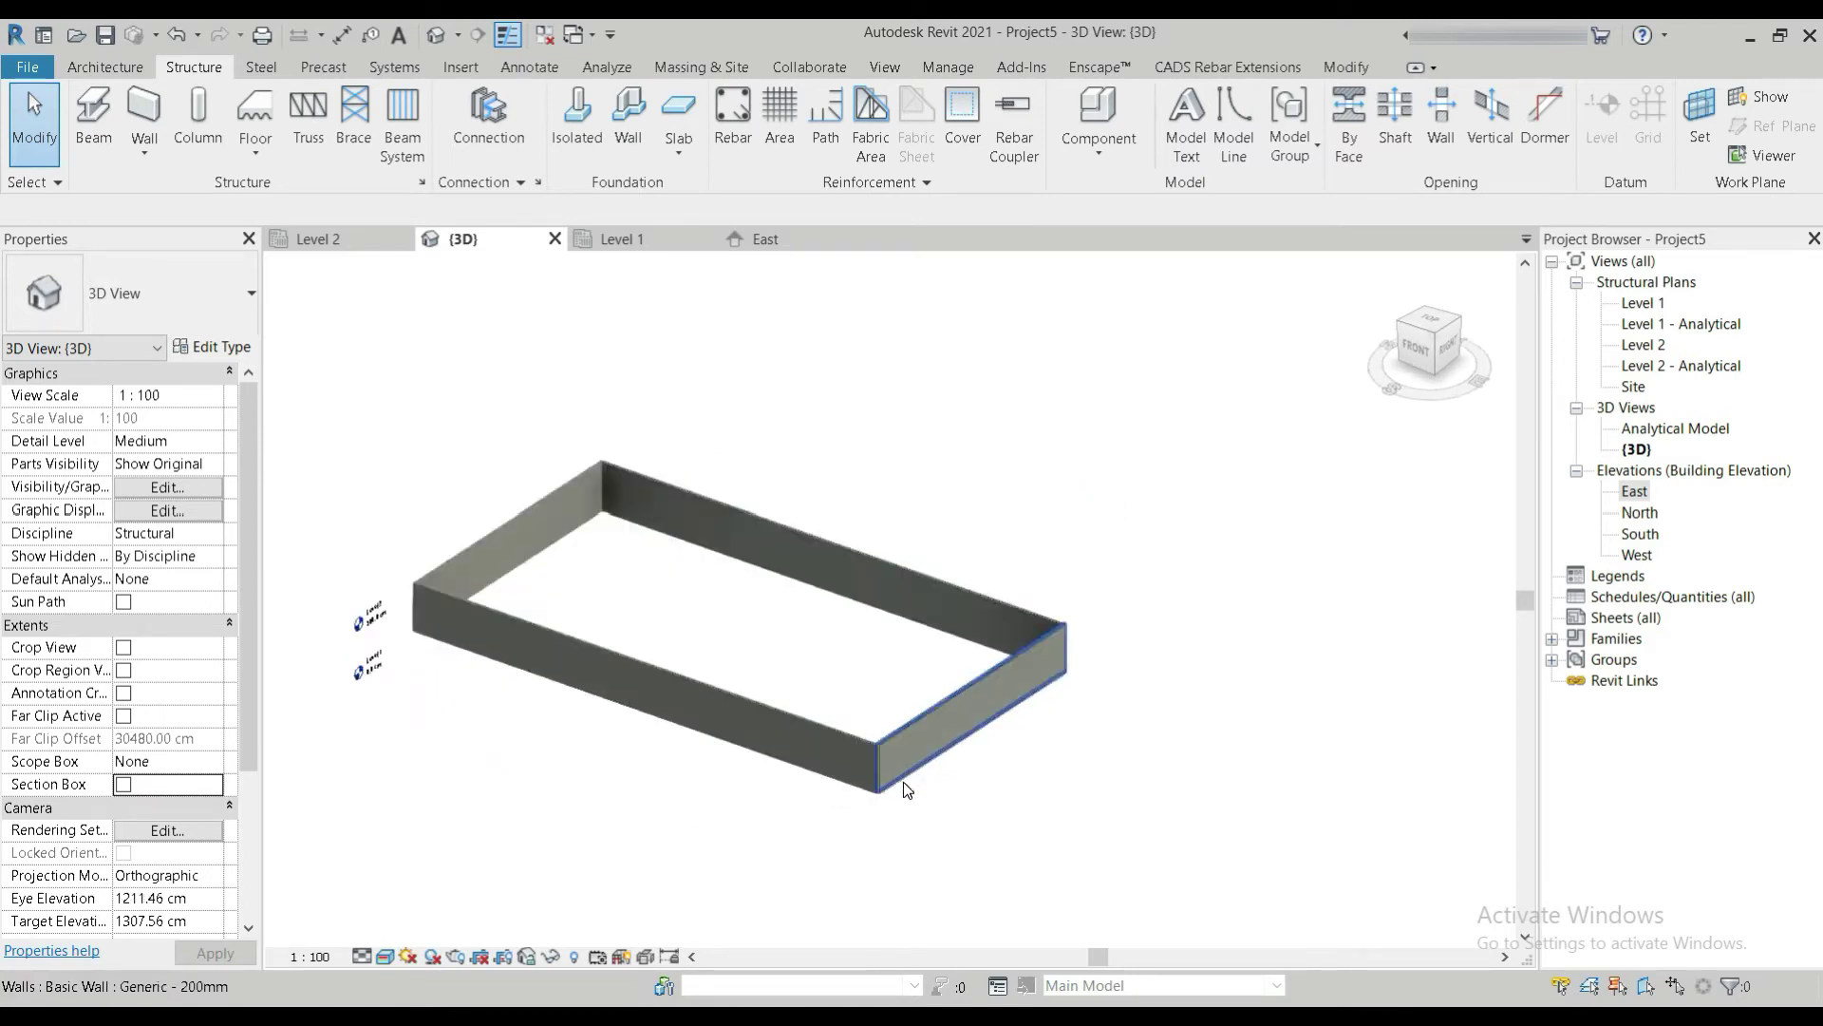
Temporarily isolate the short east wall of the enclosure in the 3D view and examine it on its own.
scroll(904, 783, "up", 3)
left_click(898, 692)
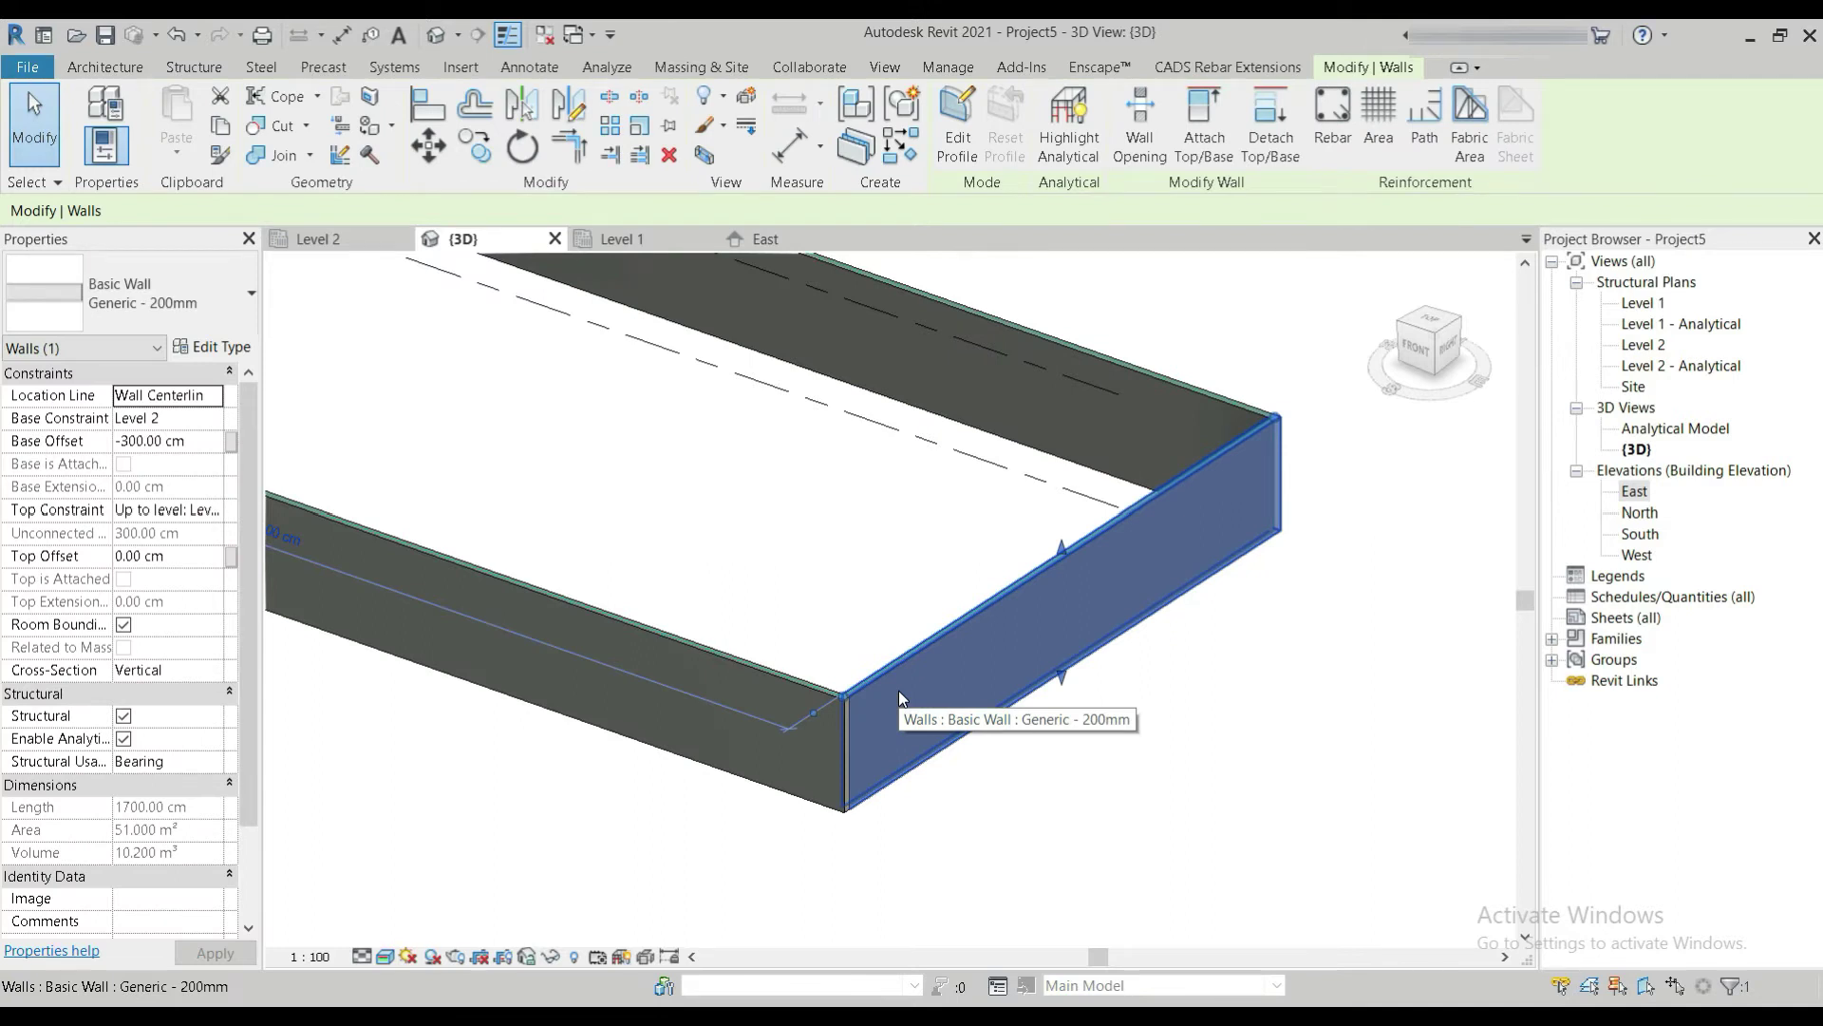
left_click(546, 963)
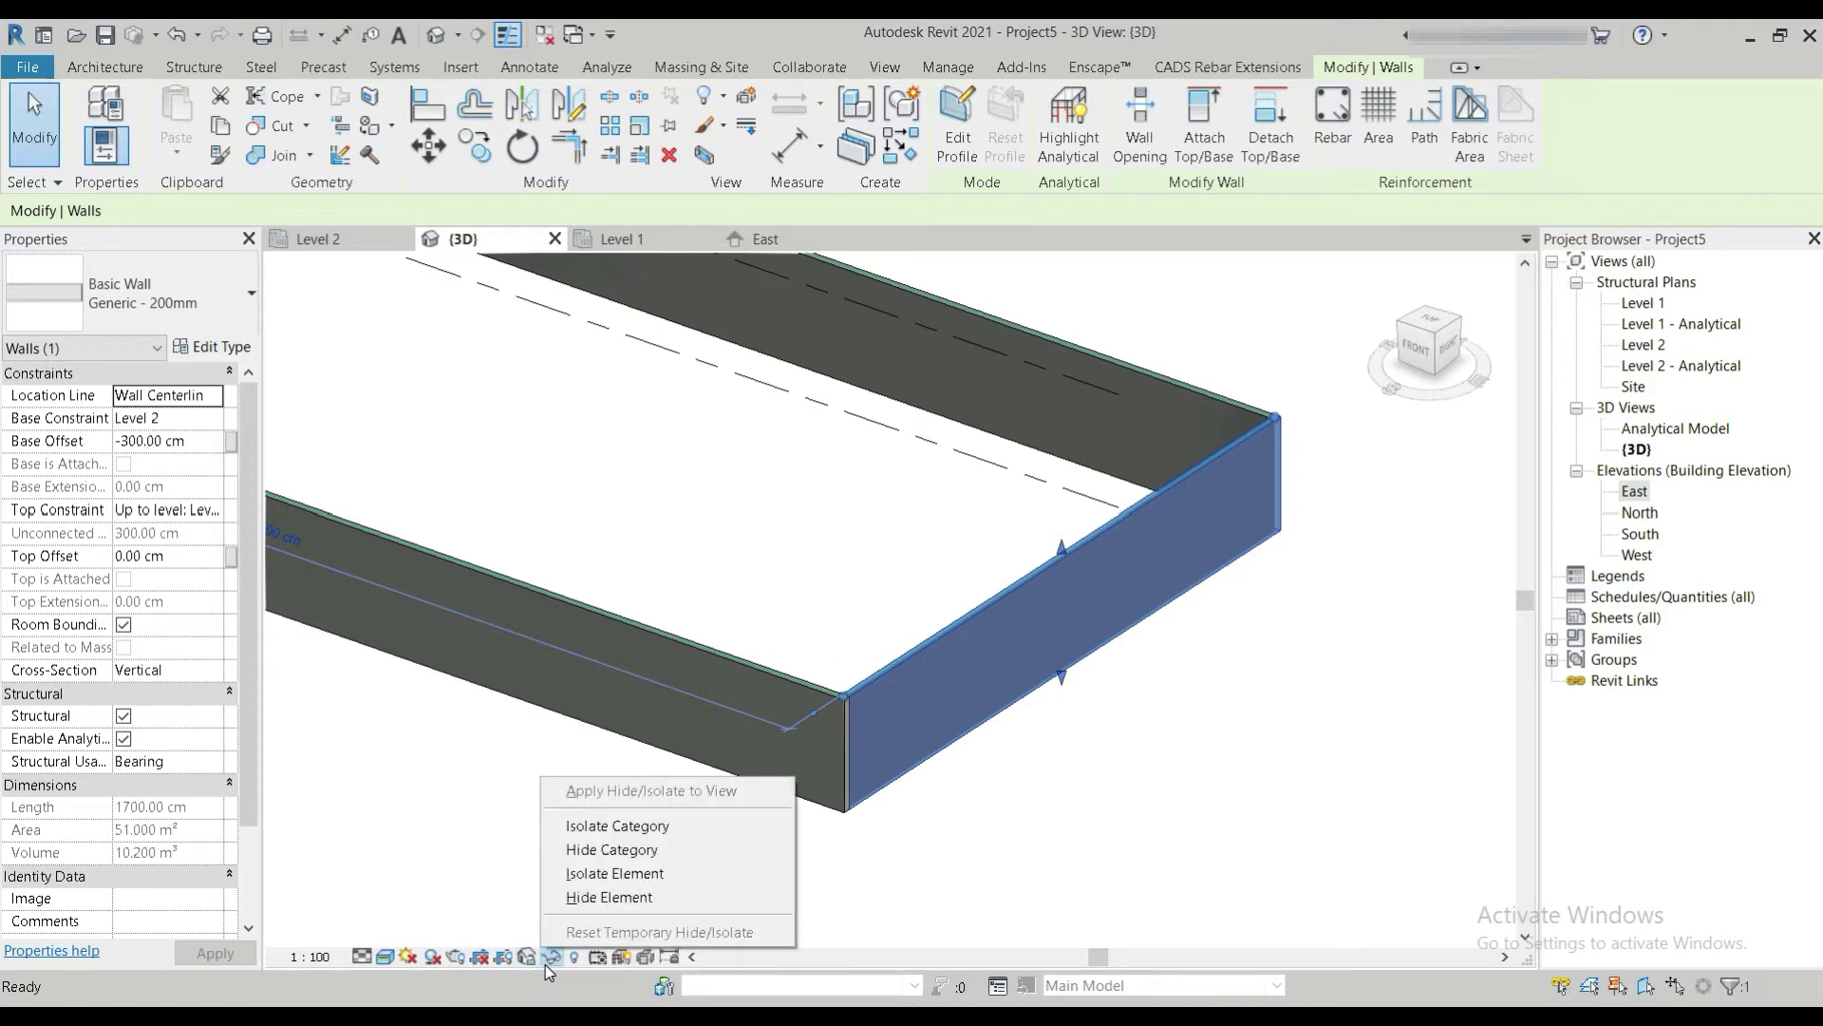
left_click(462, 874)
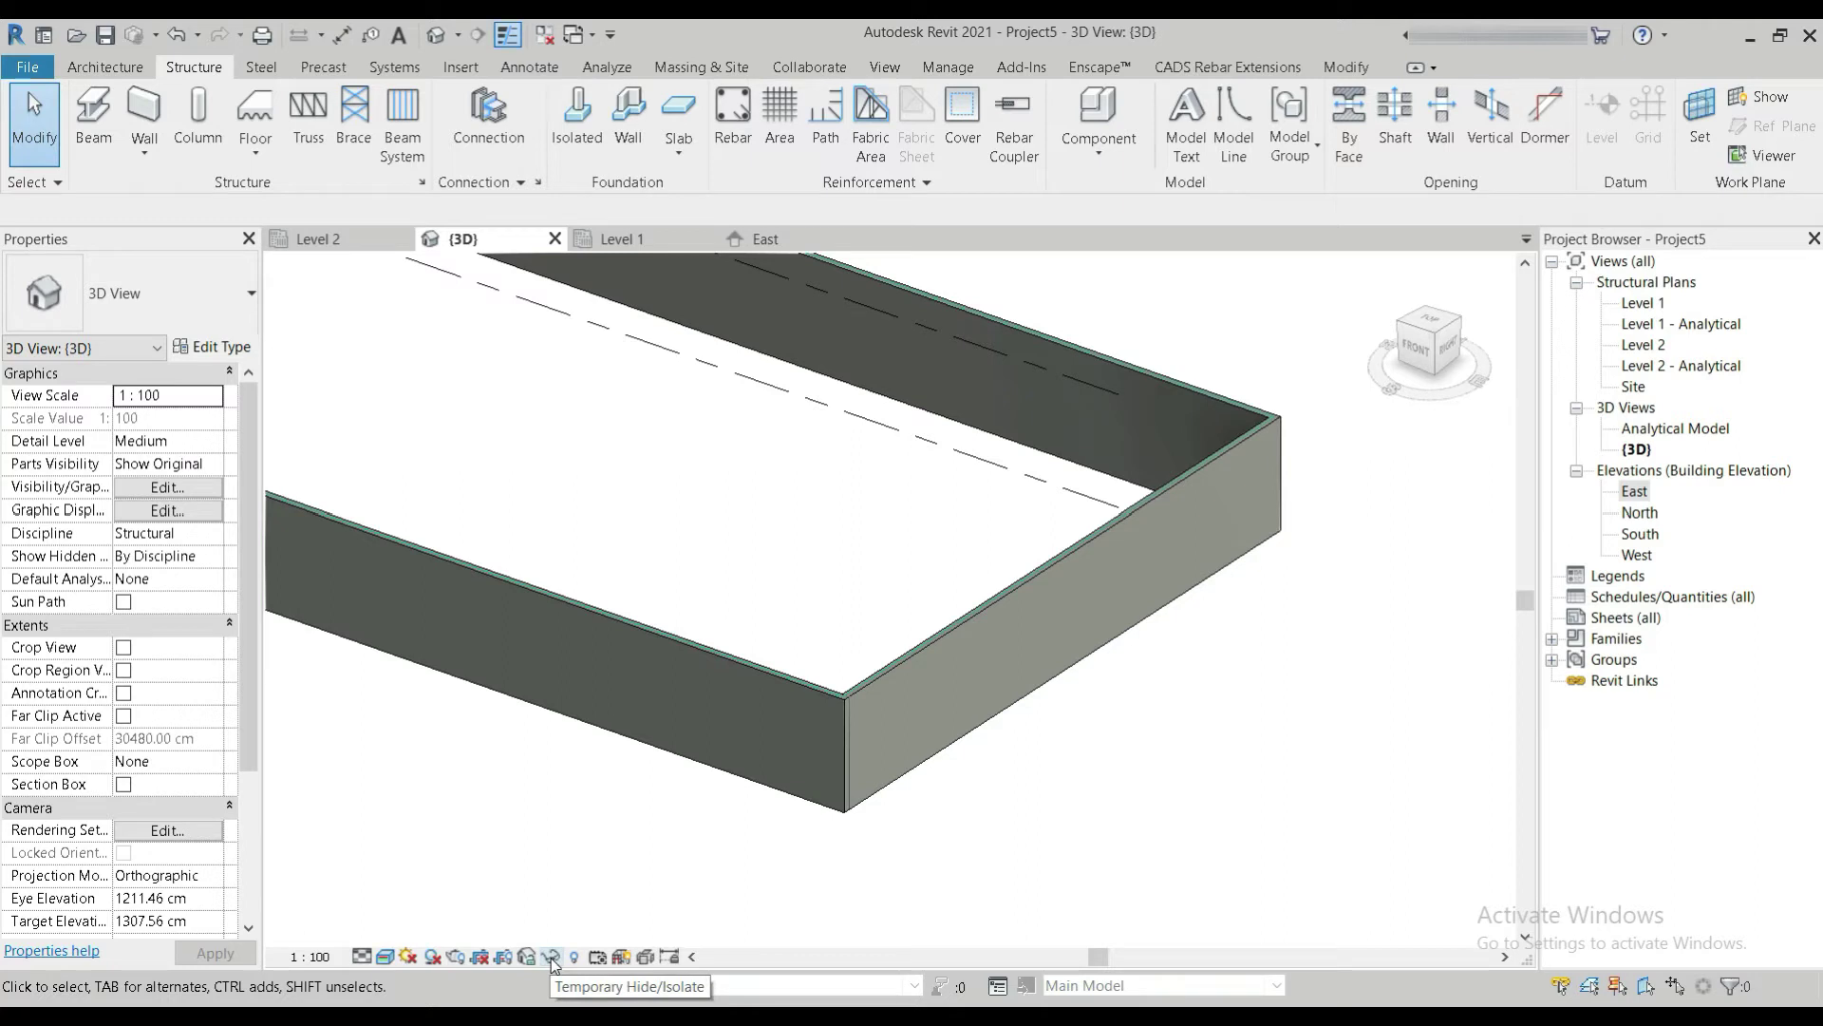
left_click(551, 957)
left_click(992, 699)
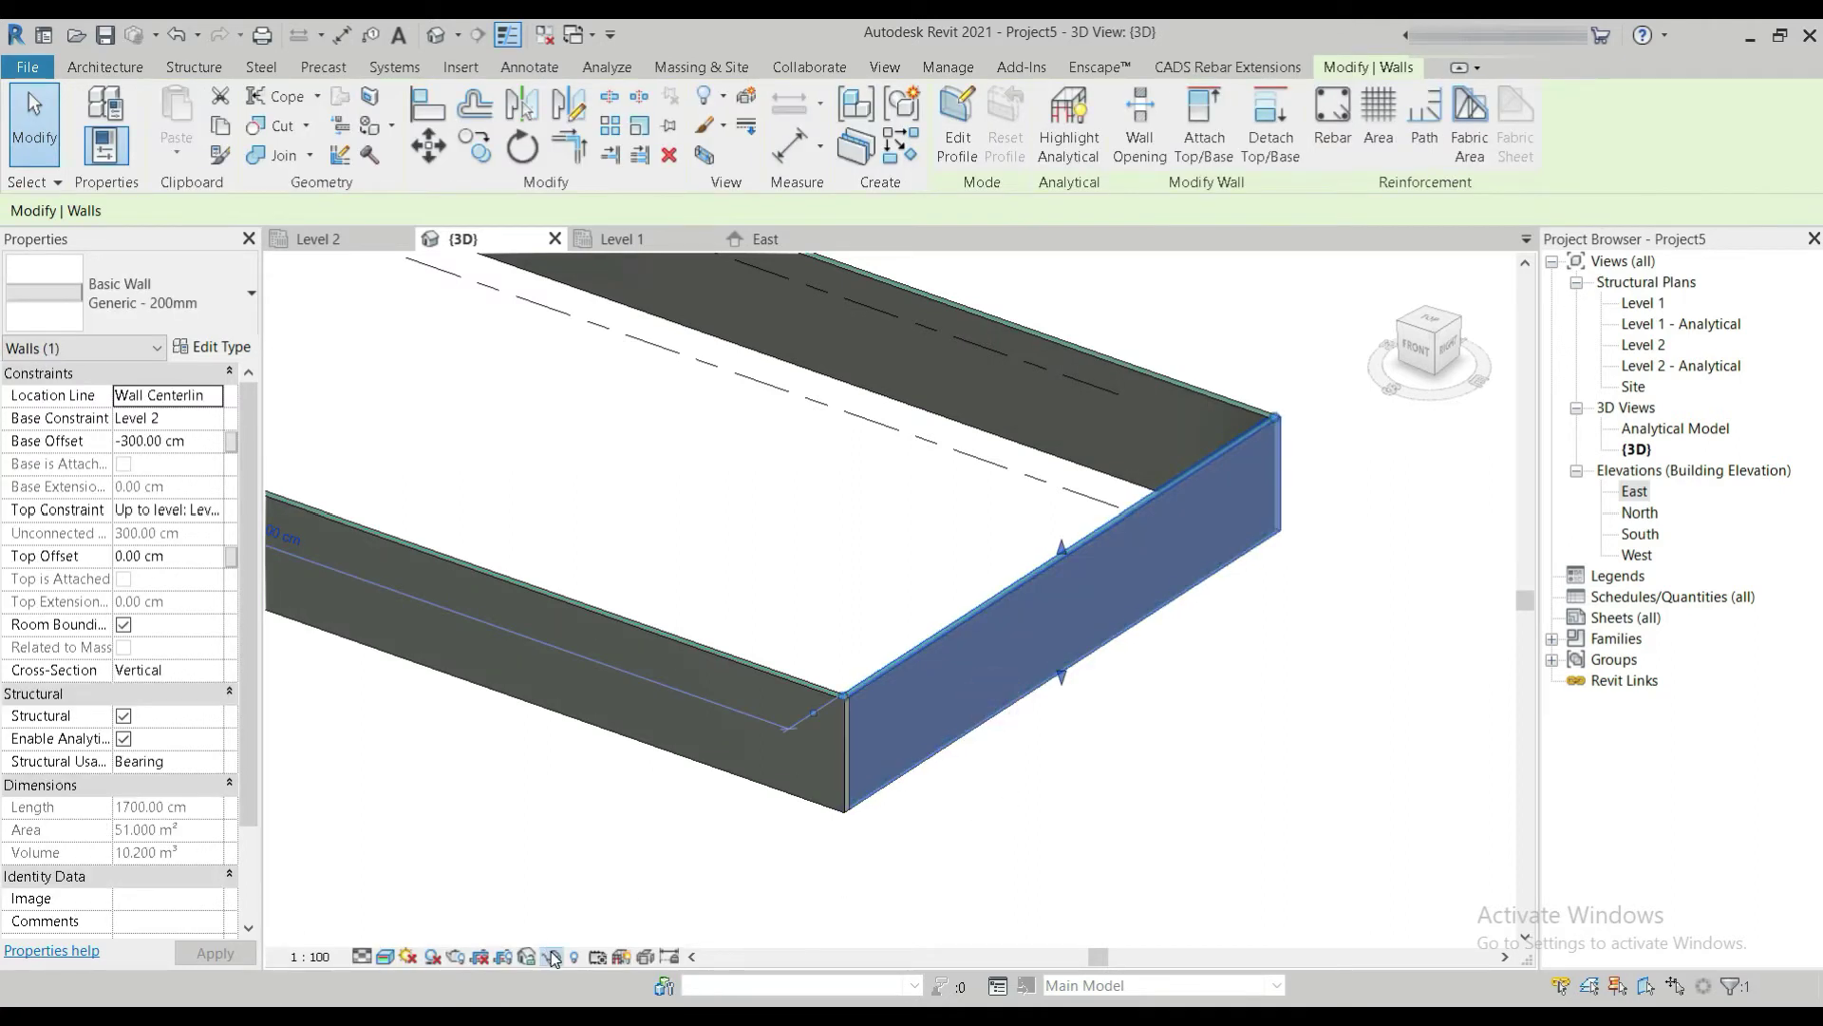
left_click(552, 957)
left_click(614, 874)
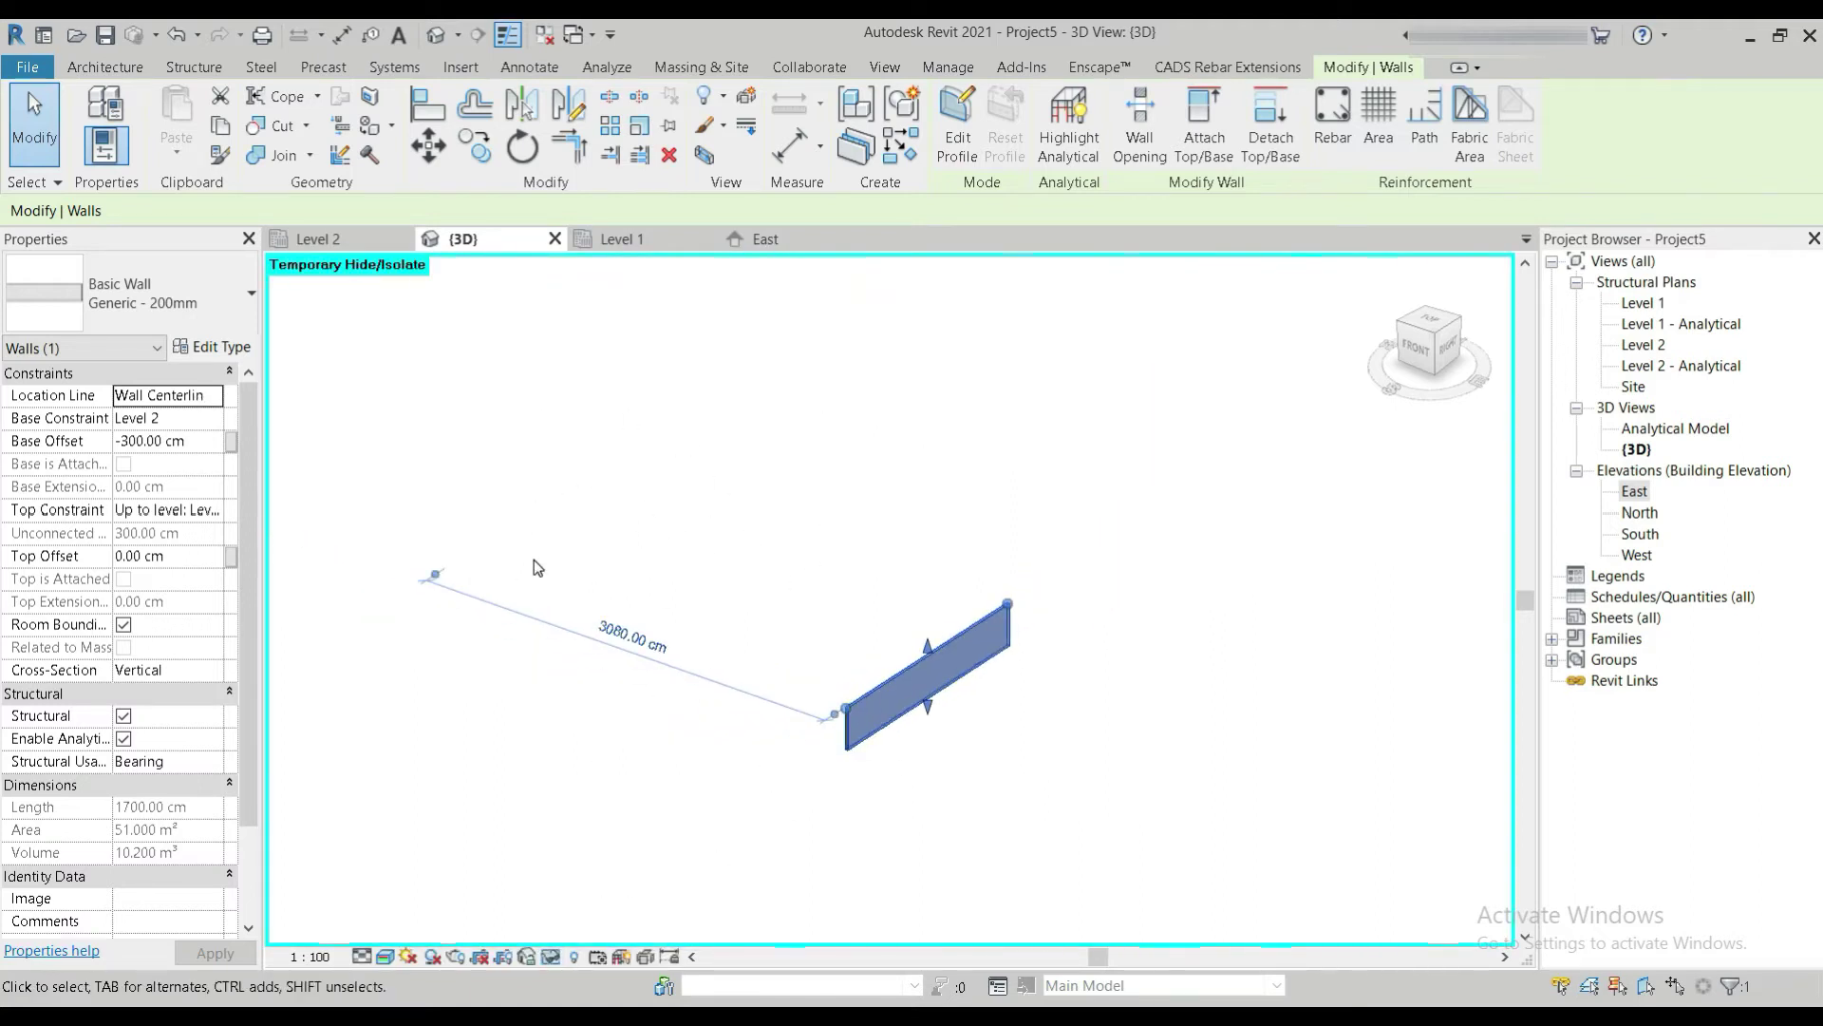
left_click(885, 782)
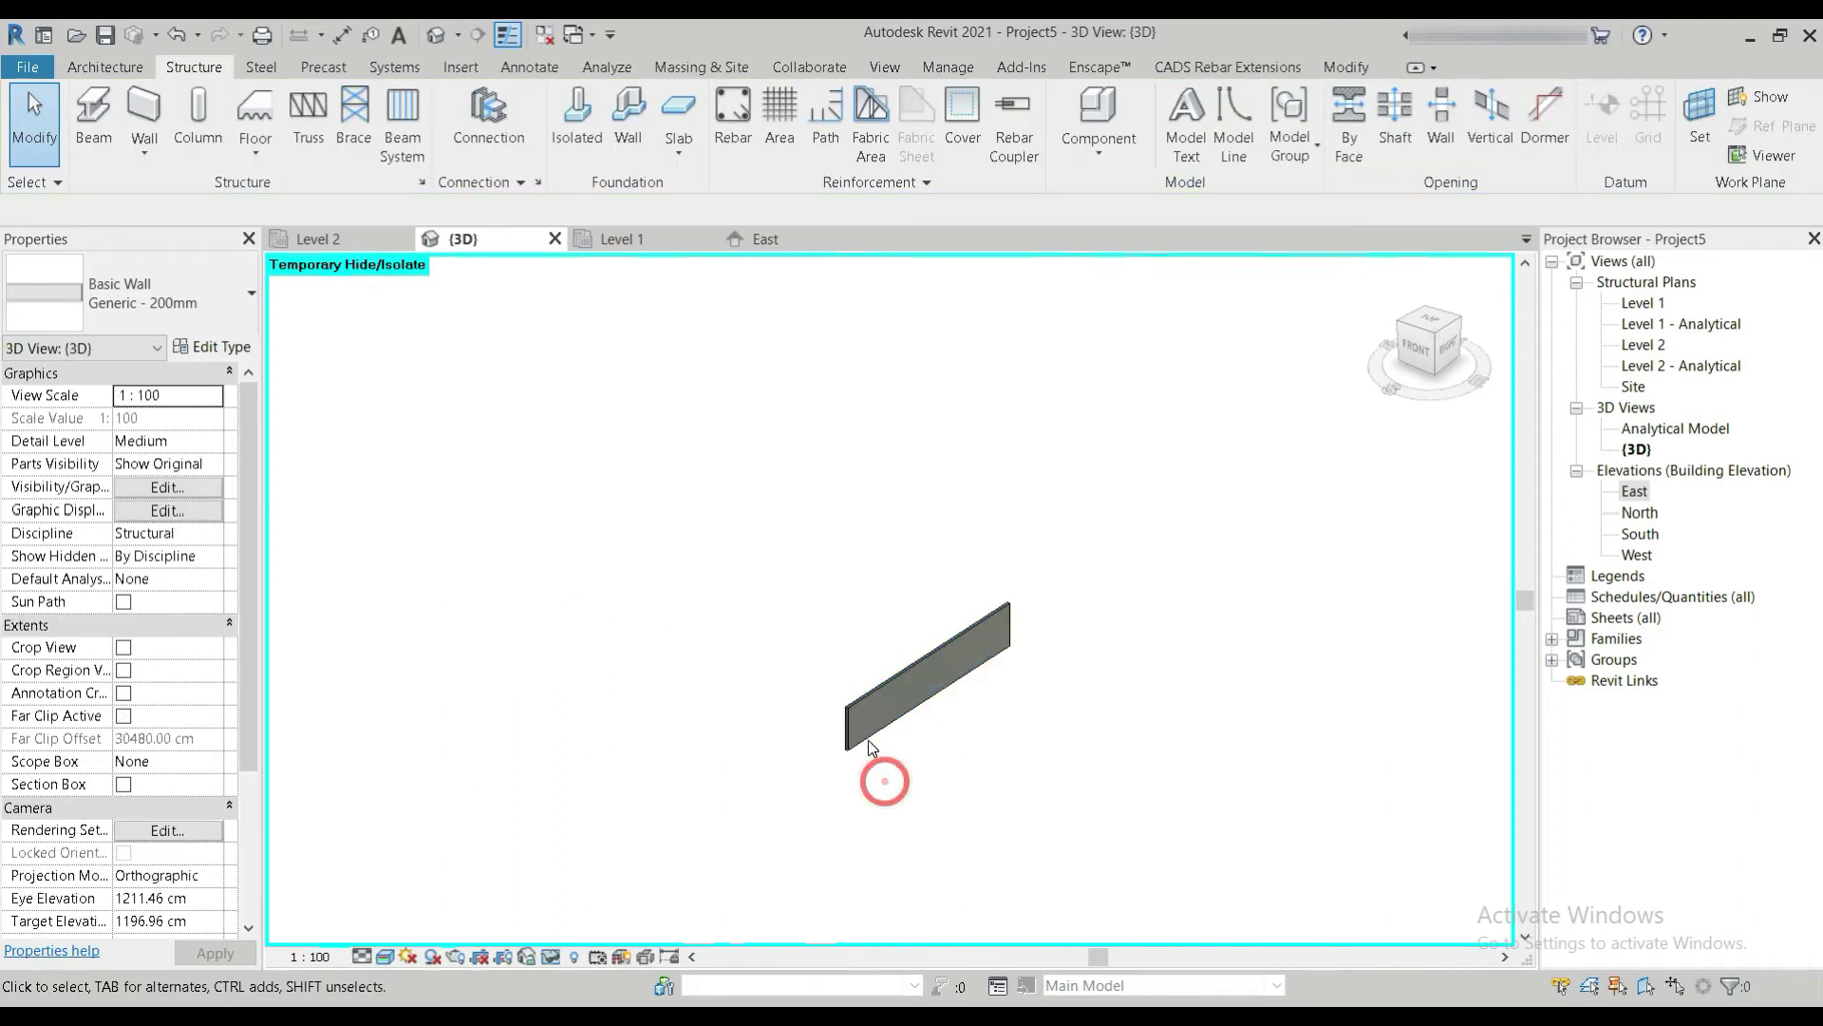
scroll(868, 739, "up", 6)
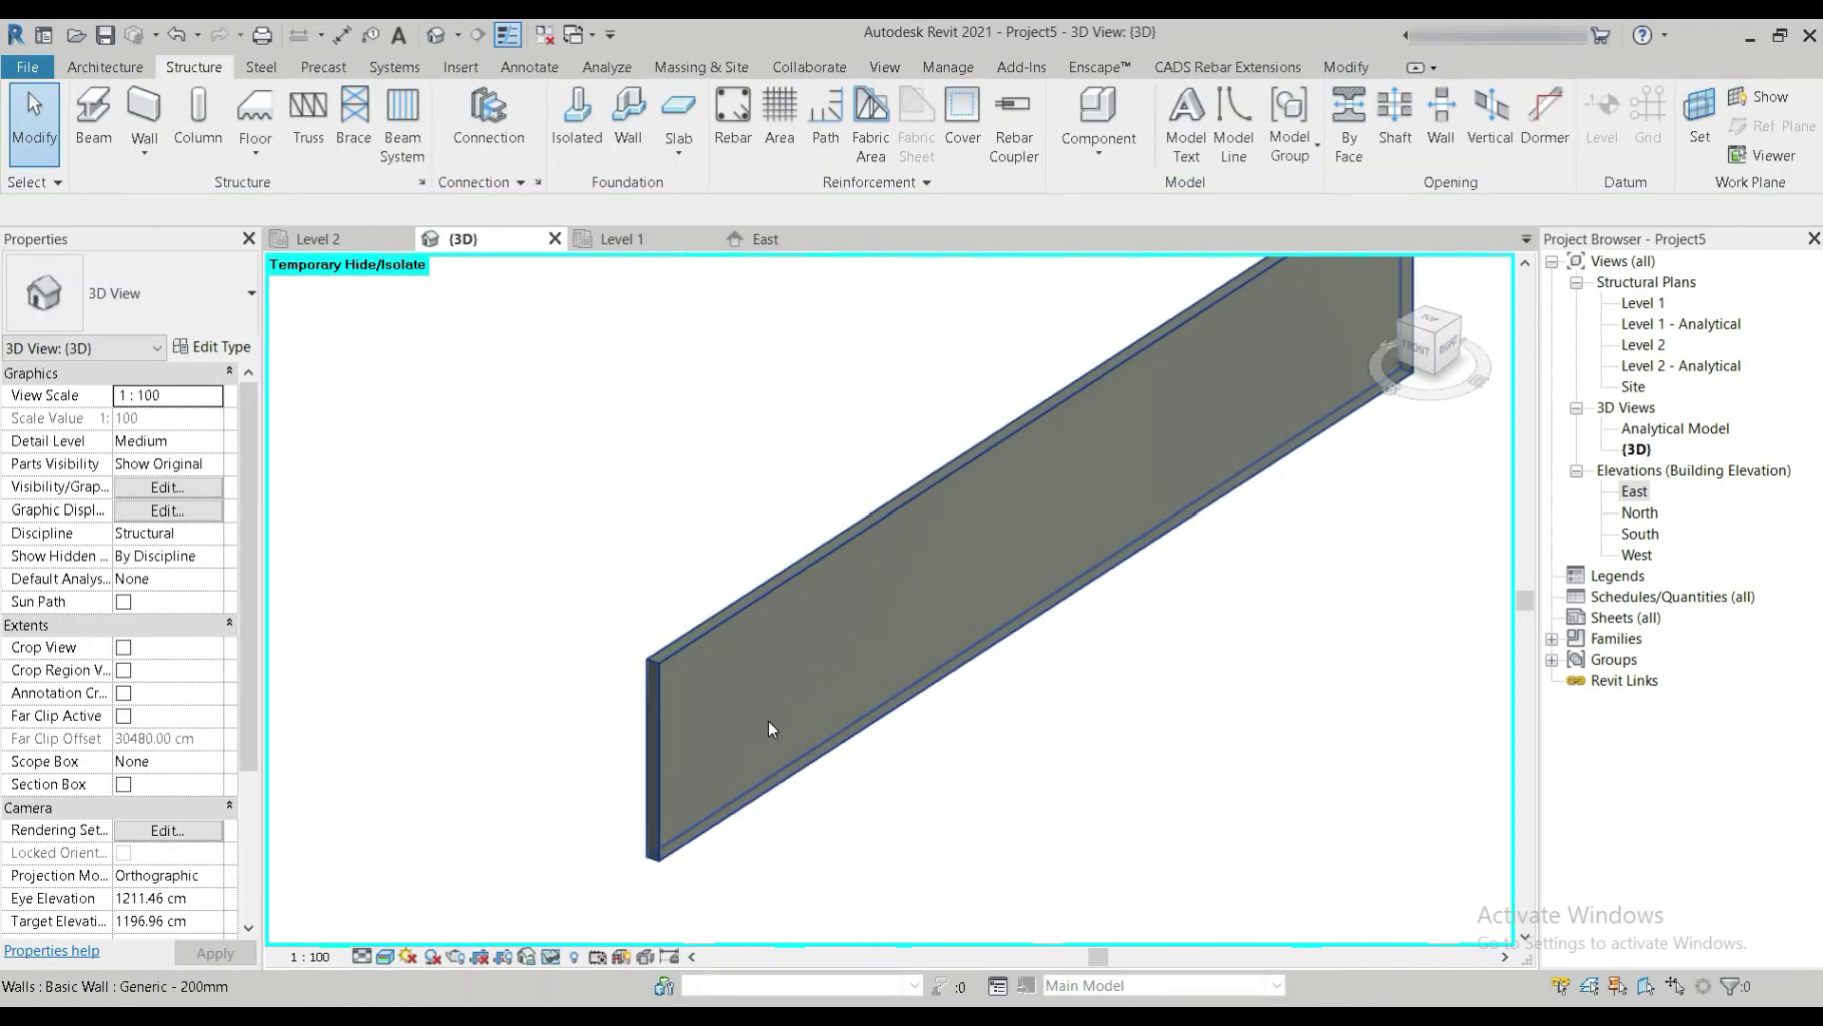
scroll(768, 723, "down", 2)
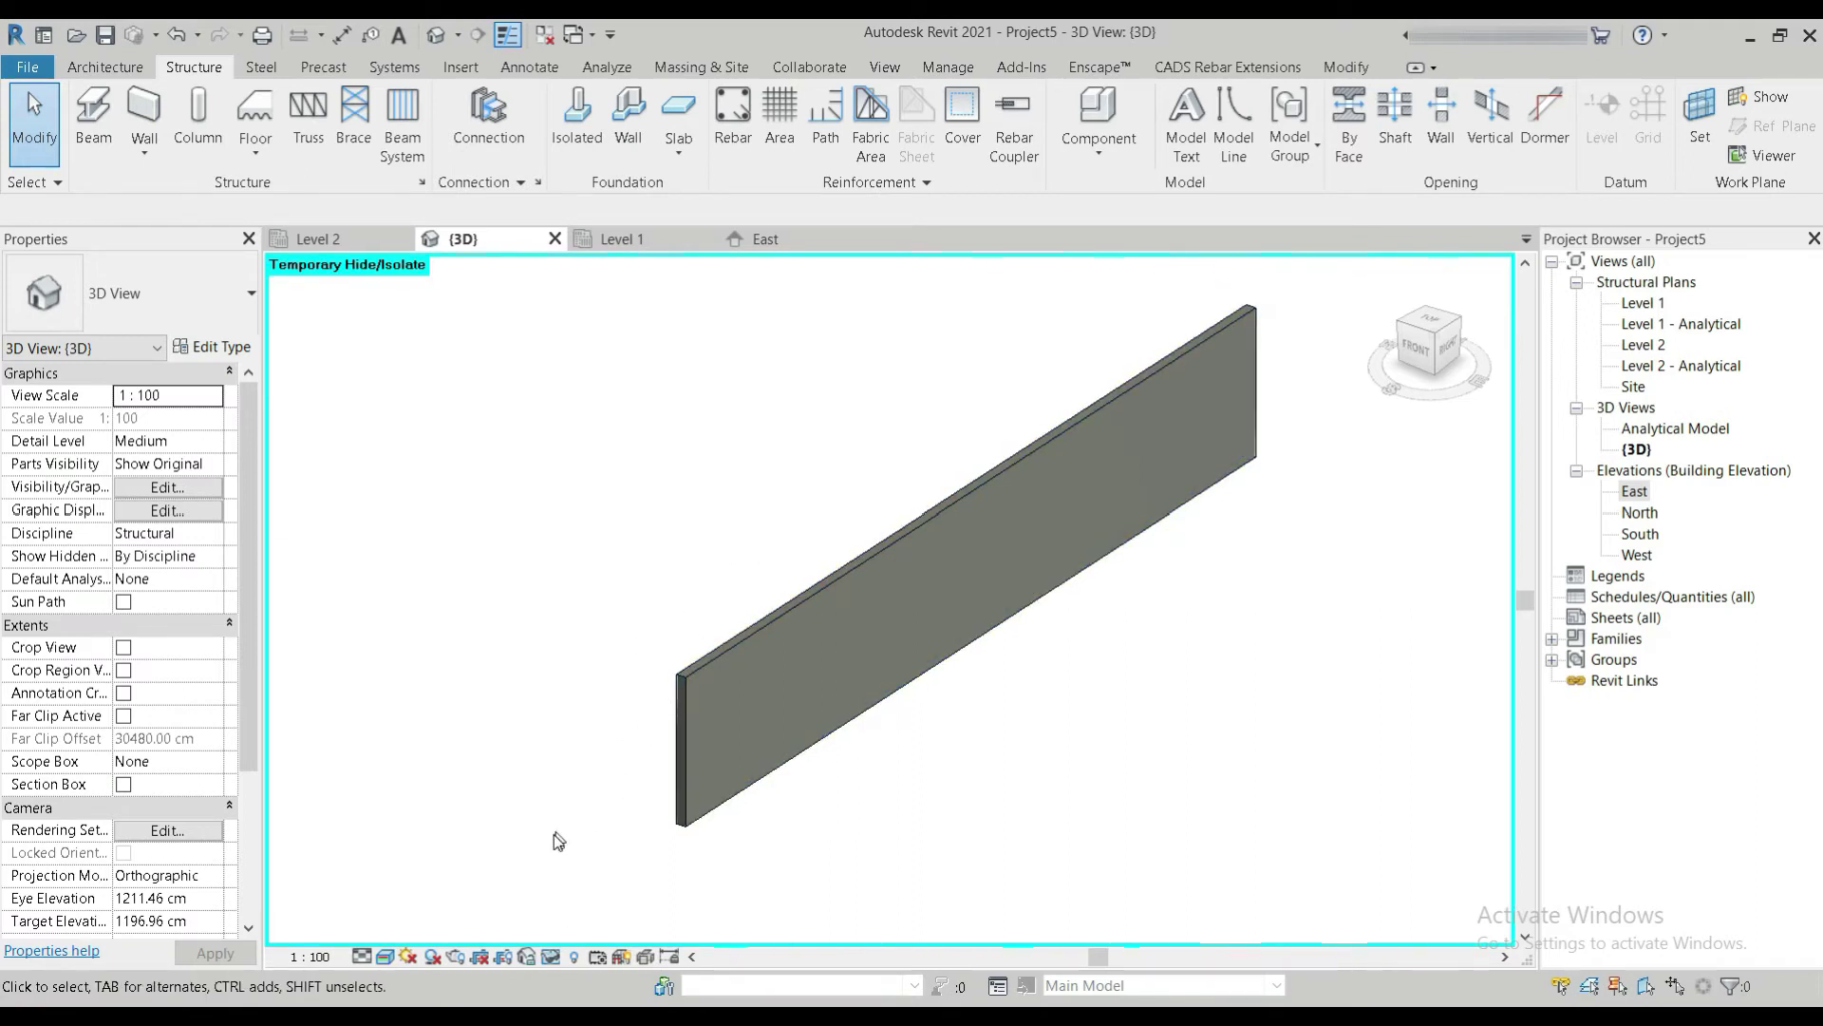
Reset the temporary hide/isolate so all enclosure walls display in the 3D view.
left_click(553, 955)
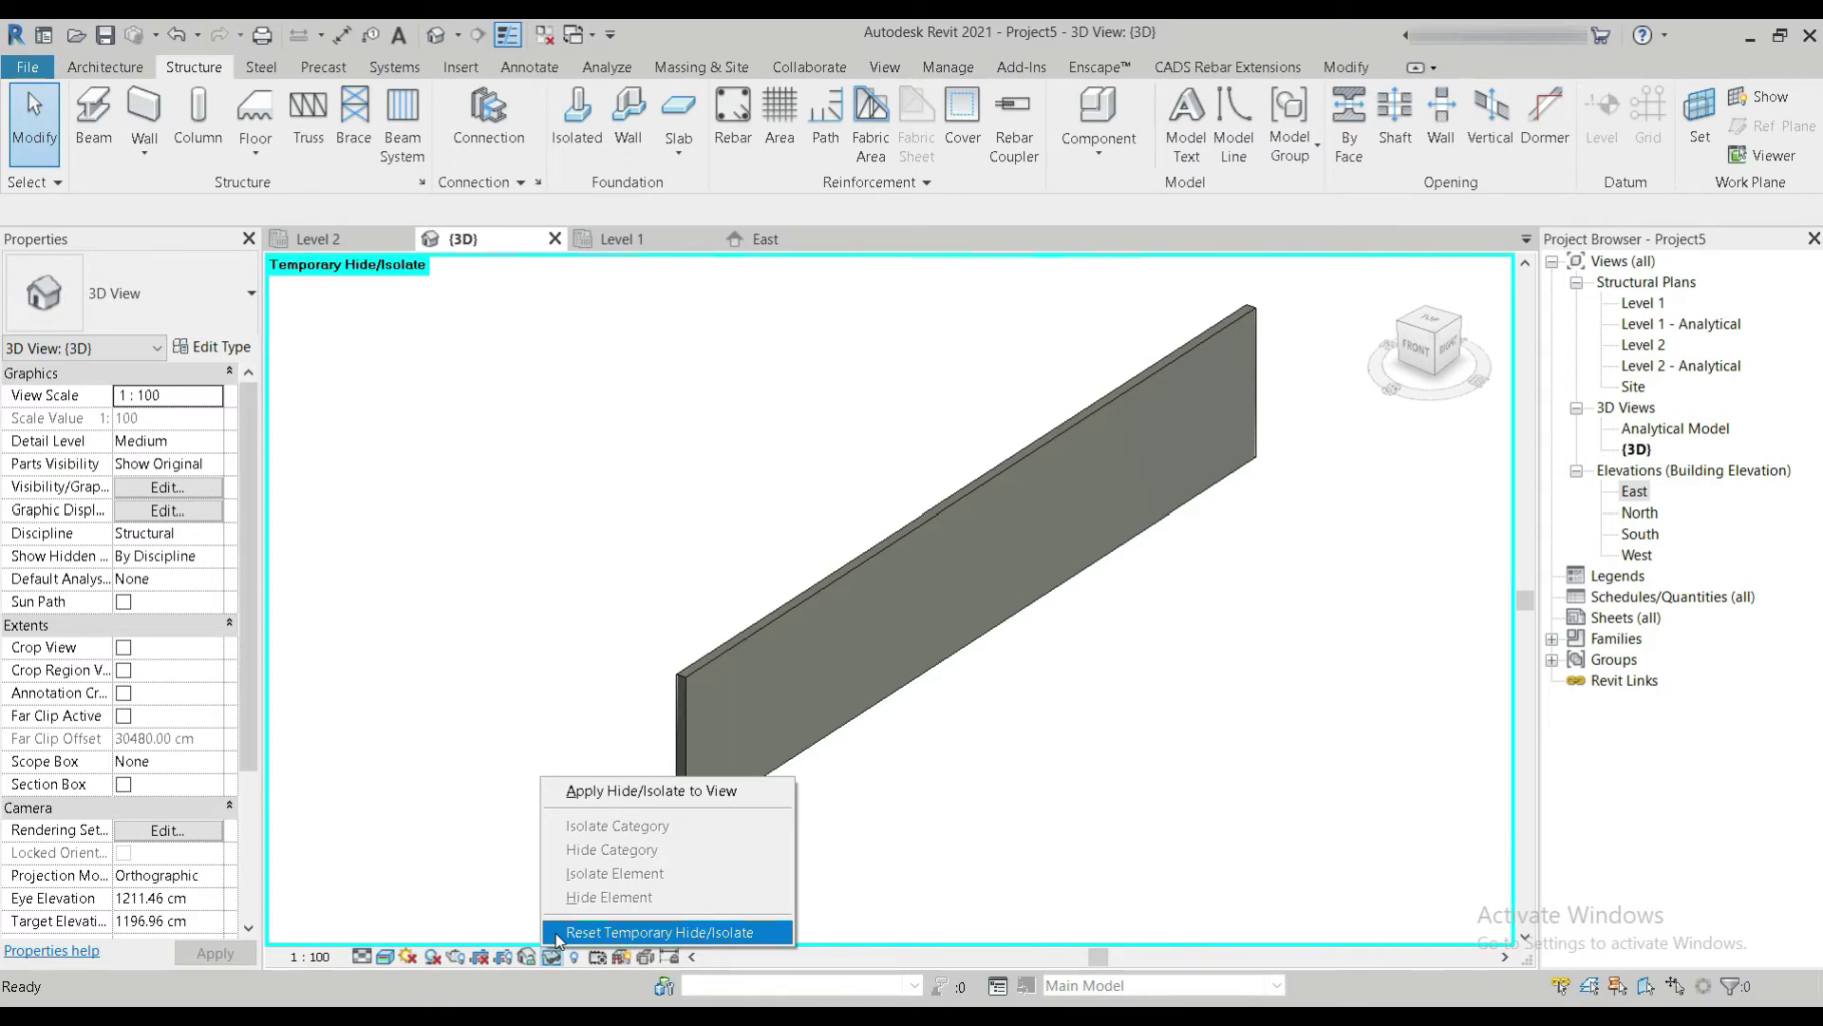
left_click(551, 957)
left_click(527, 956)
left_click(551, 954)
left_click(574, 934)
scroll(647, 773, "down", 6)
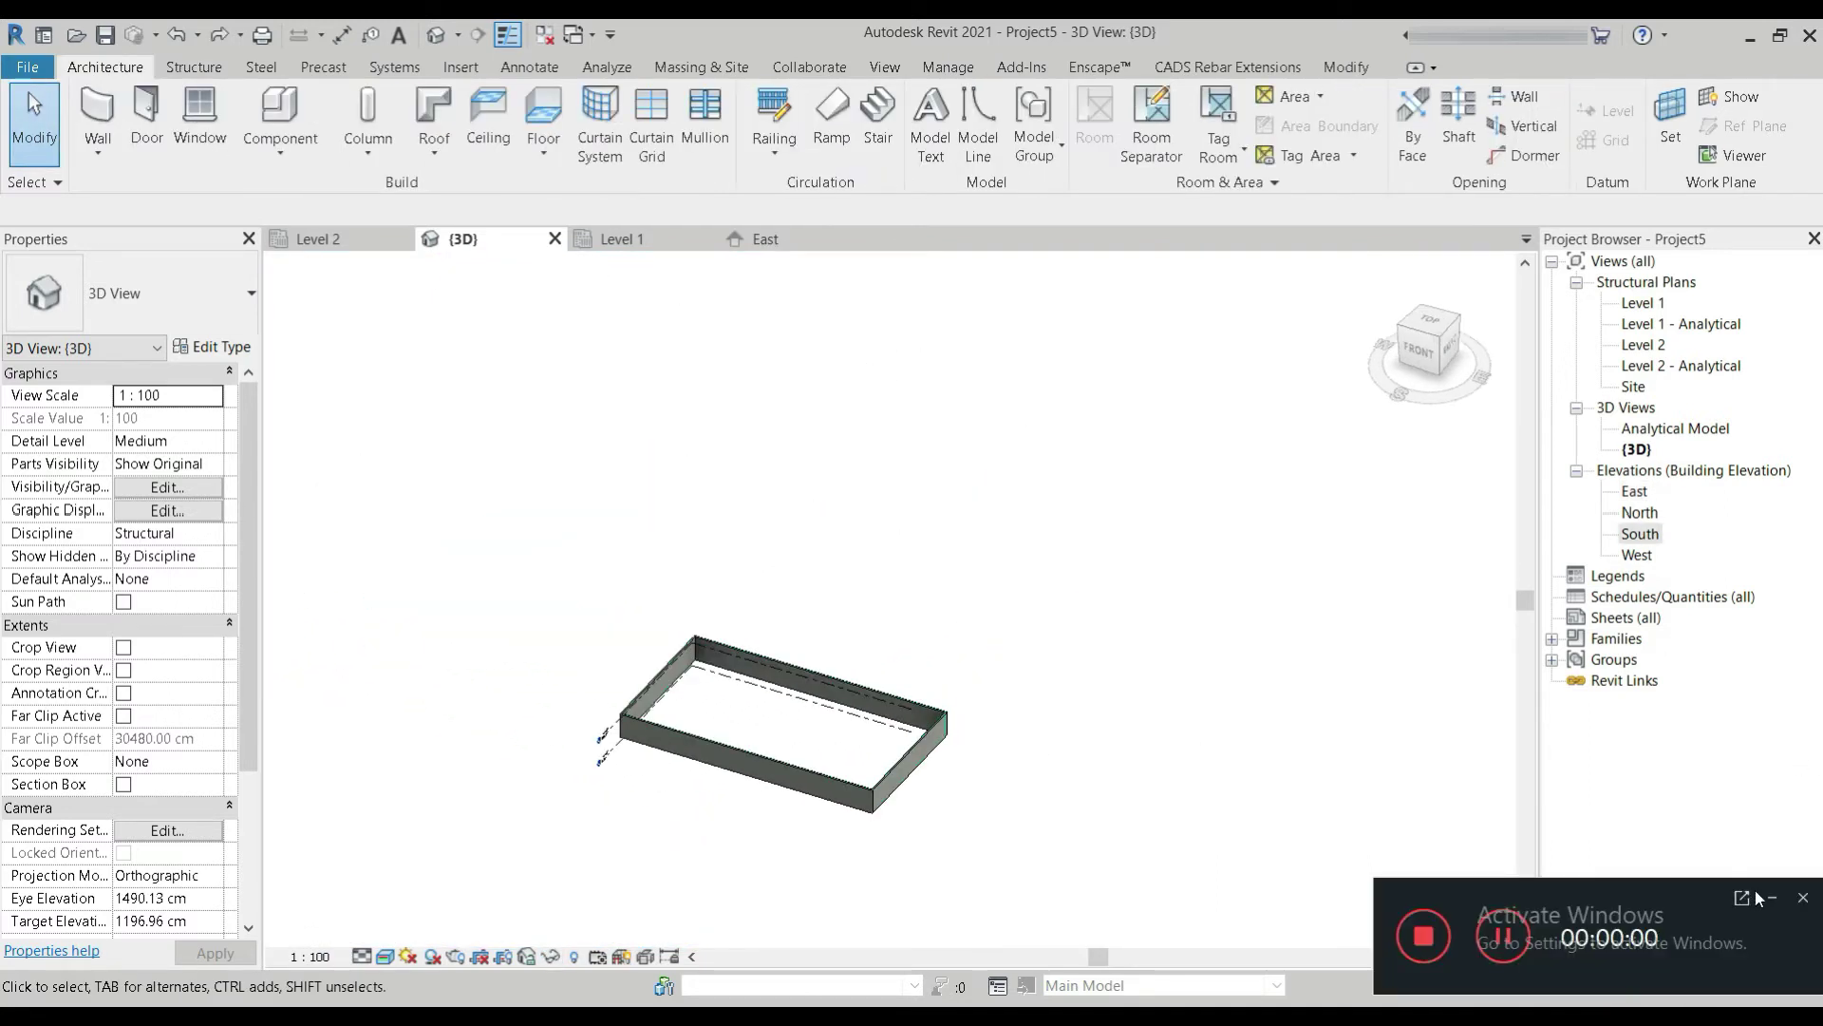
Shrink the rectangular enclosure in the 3D view by moving its walls inward, making the long walls about 1330 cm.
left_click(1772, 898)
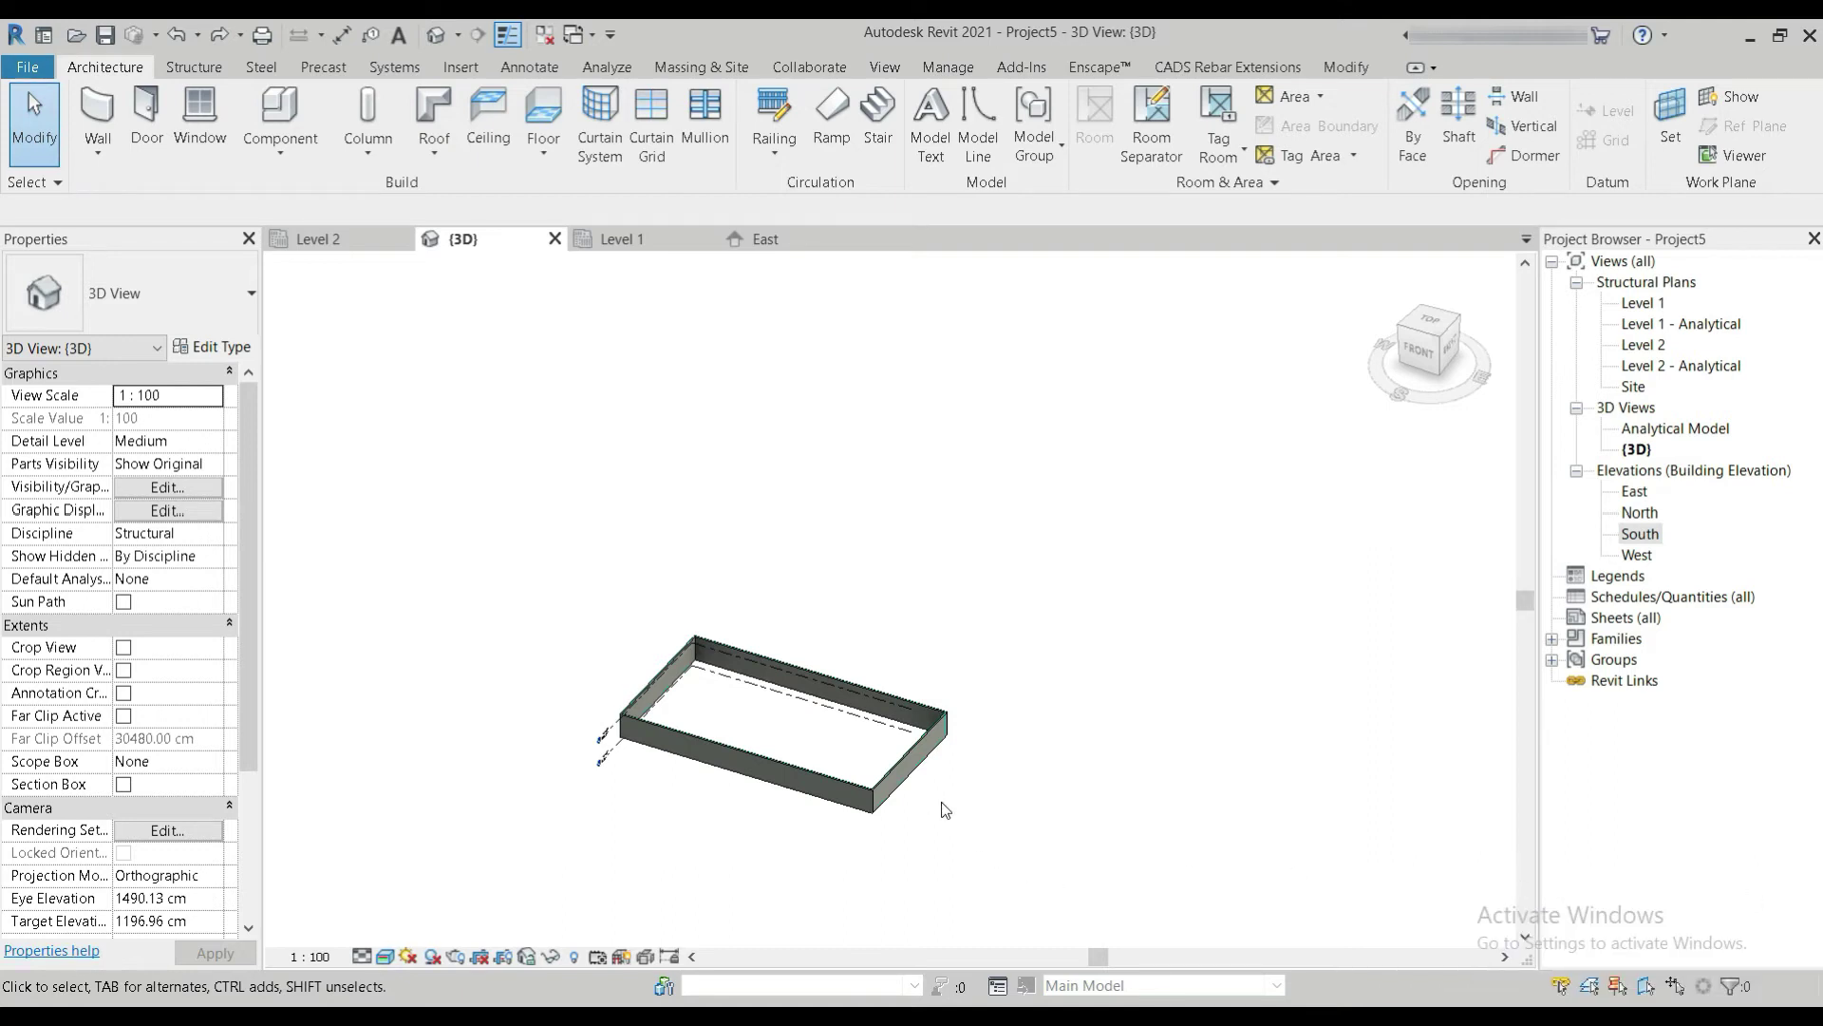
scroll(870, 796, "up", 2)
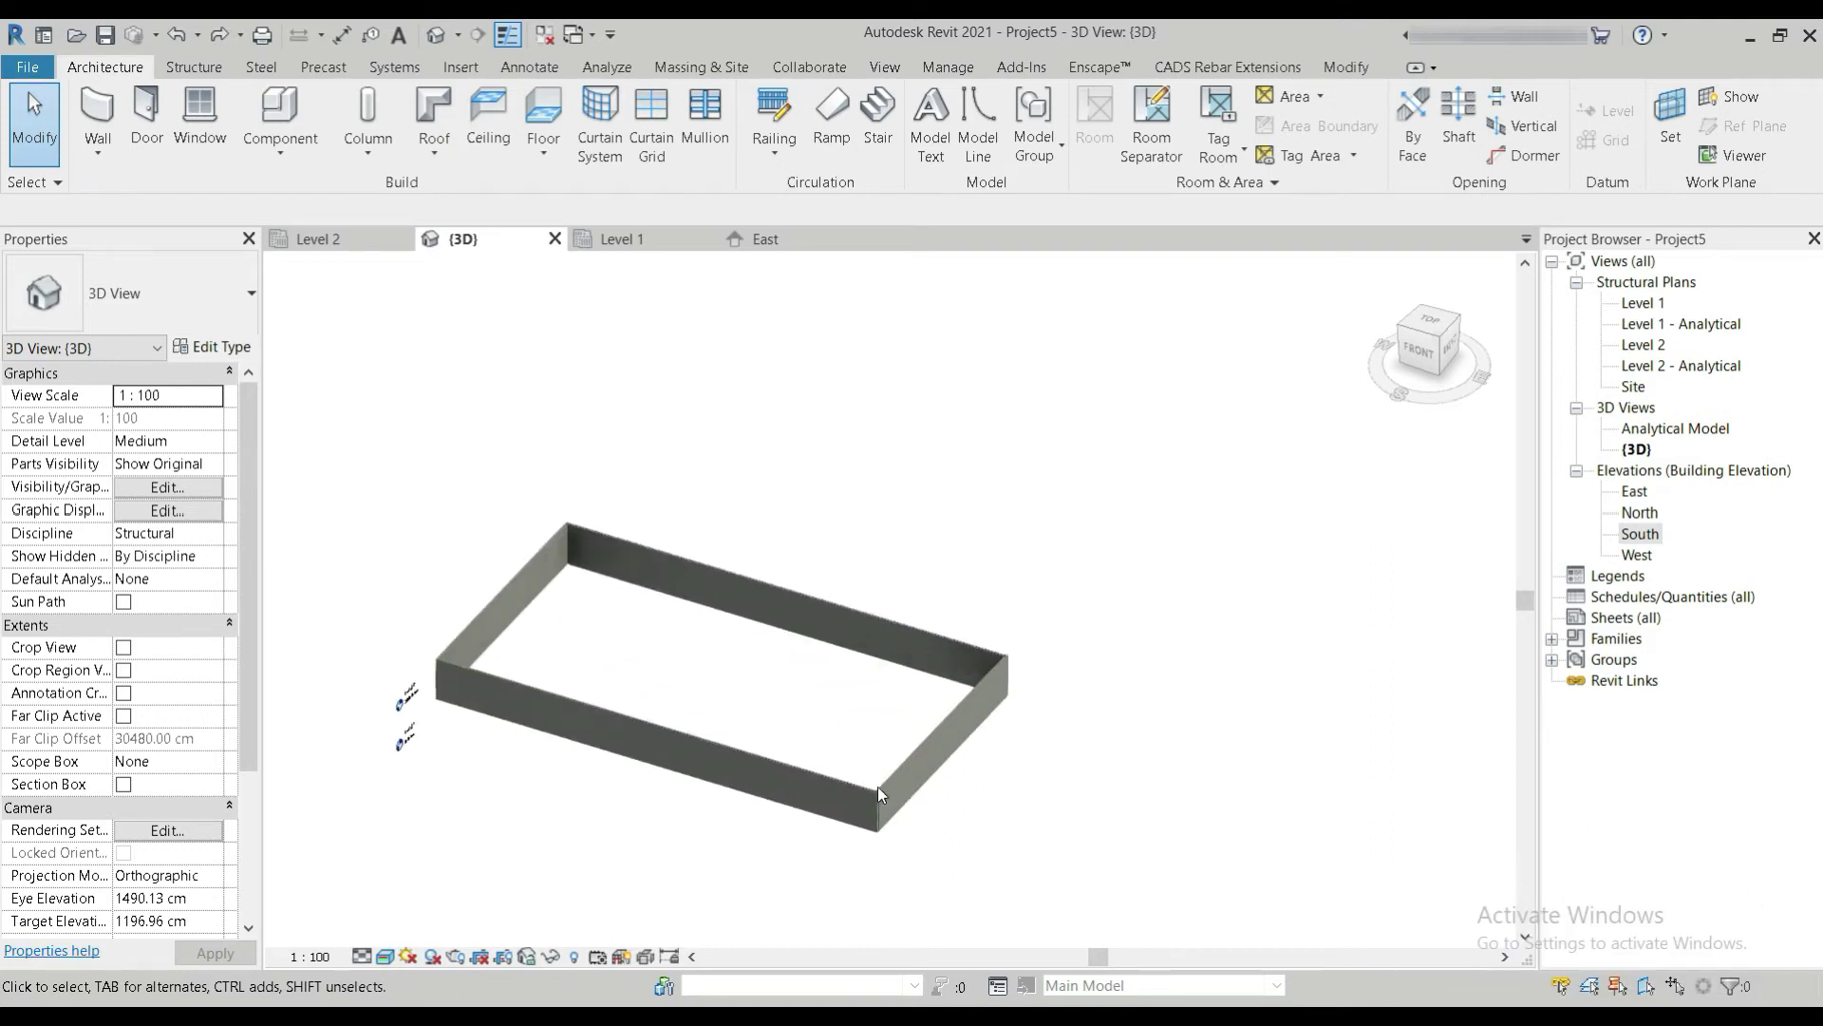
left_click(928, 757)
scroll(829, 727, "up", 2)
left_click_drag(966, 765, 789, 777)
left_click(348, 527)
left_click(551, 753)
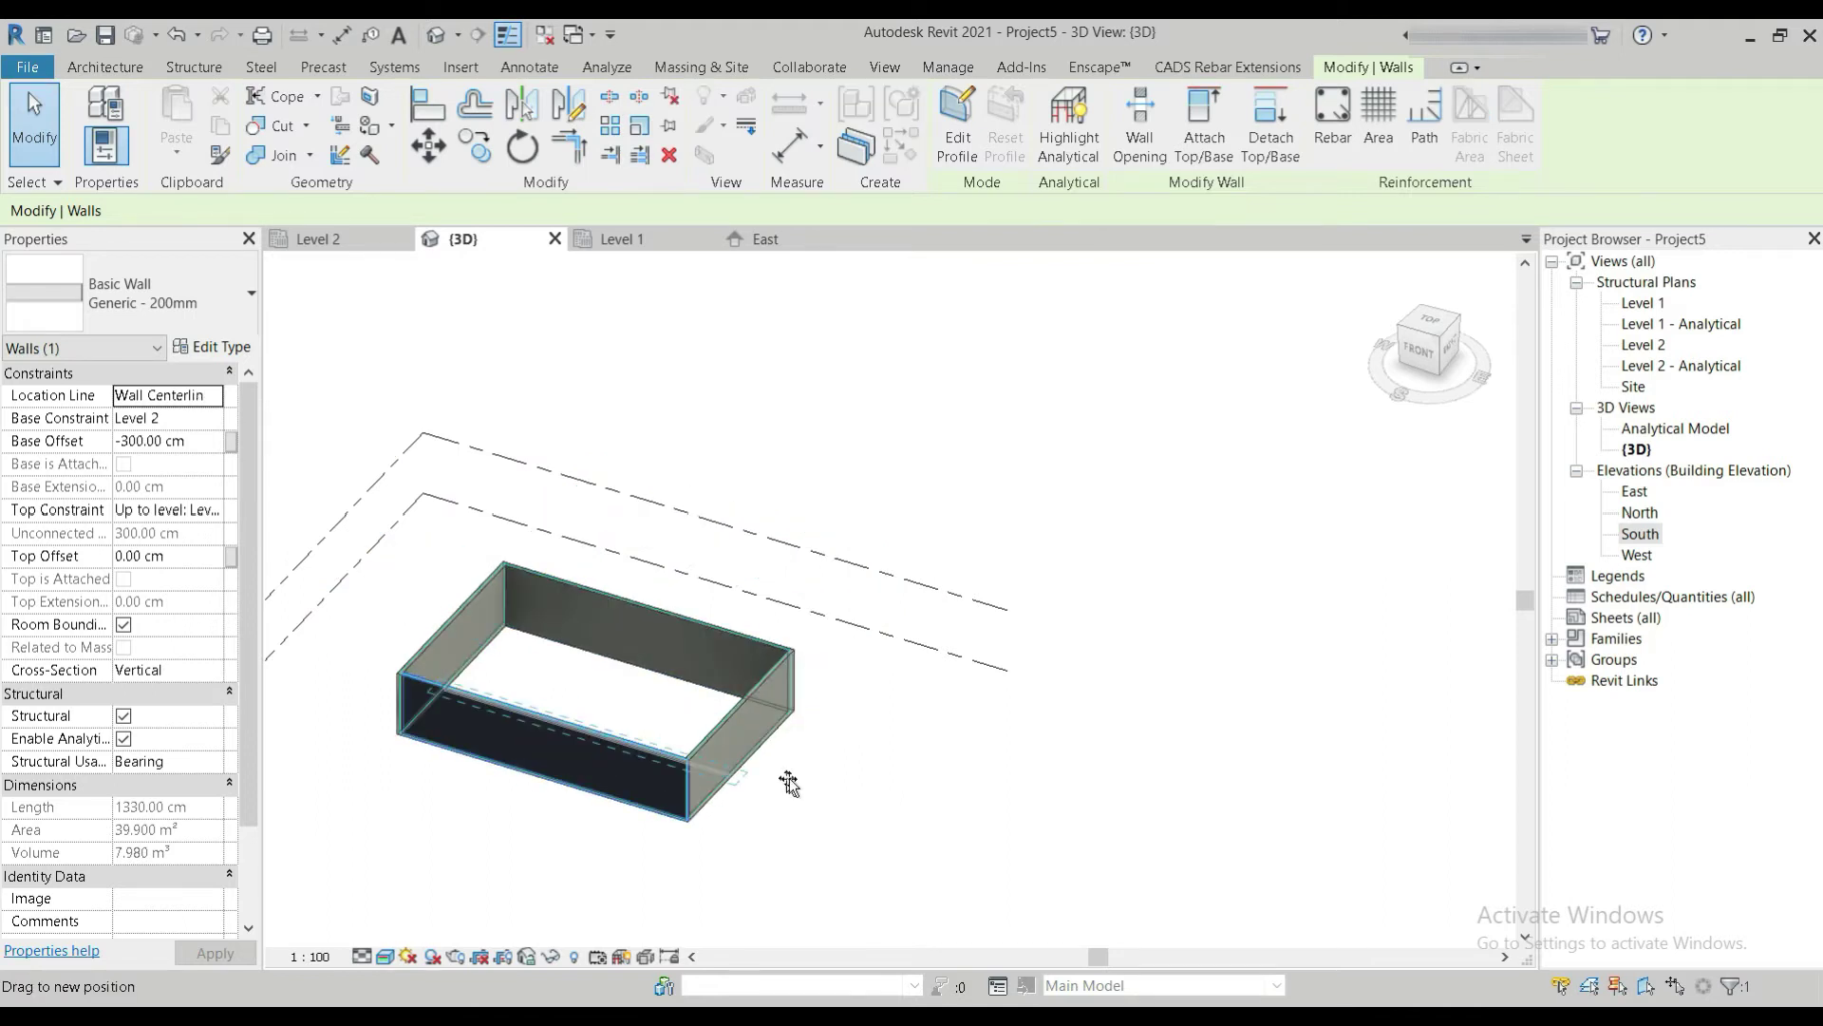
left_click(790, 781)
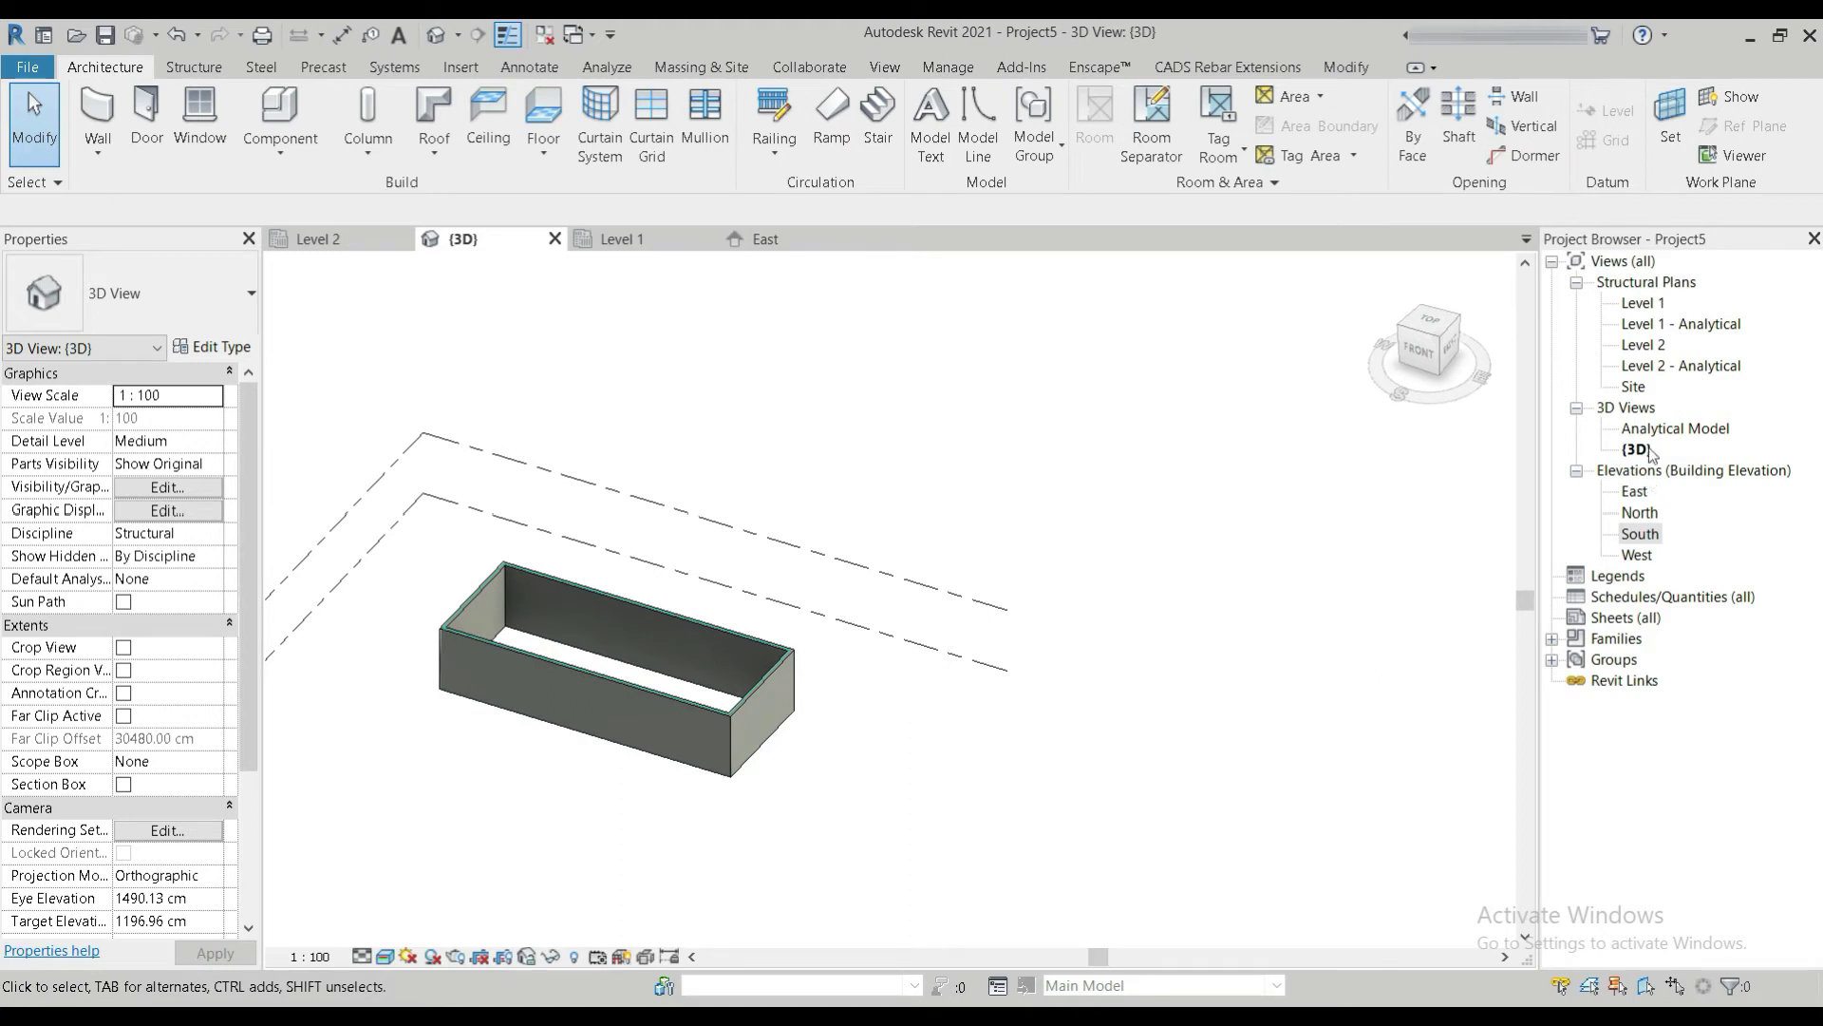
In the South elevation, rename Level 1 as "01 Ground floor" and apply the new name to its corresponding views.
double_click(1641, 534)
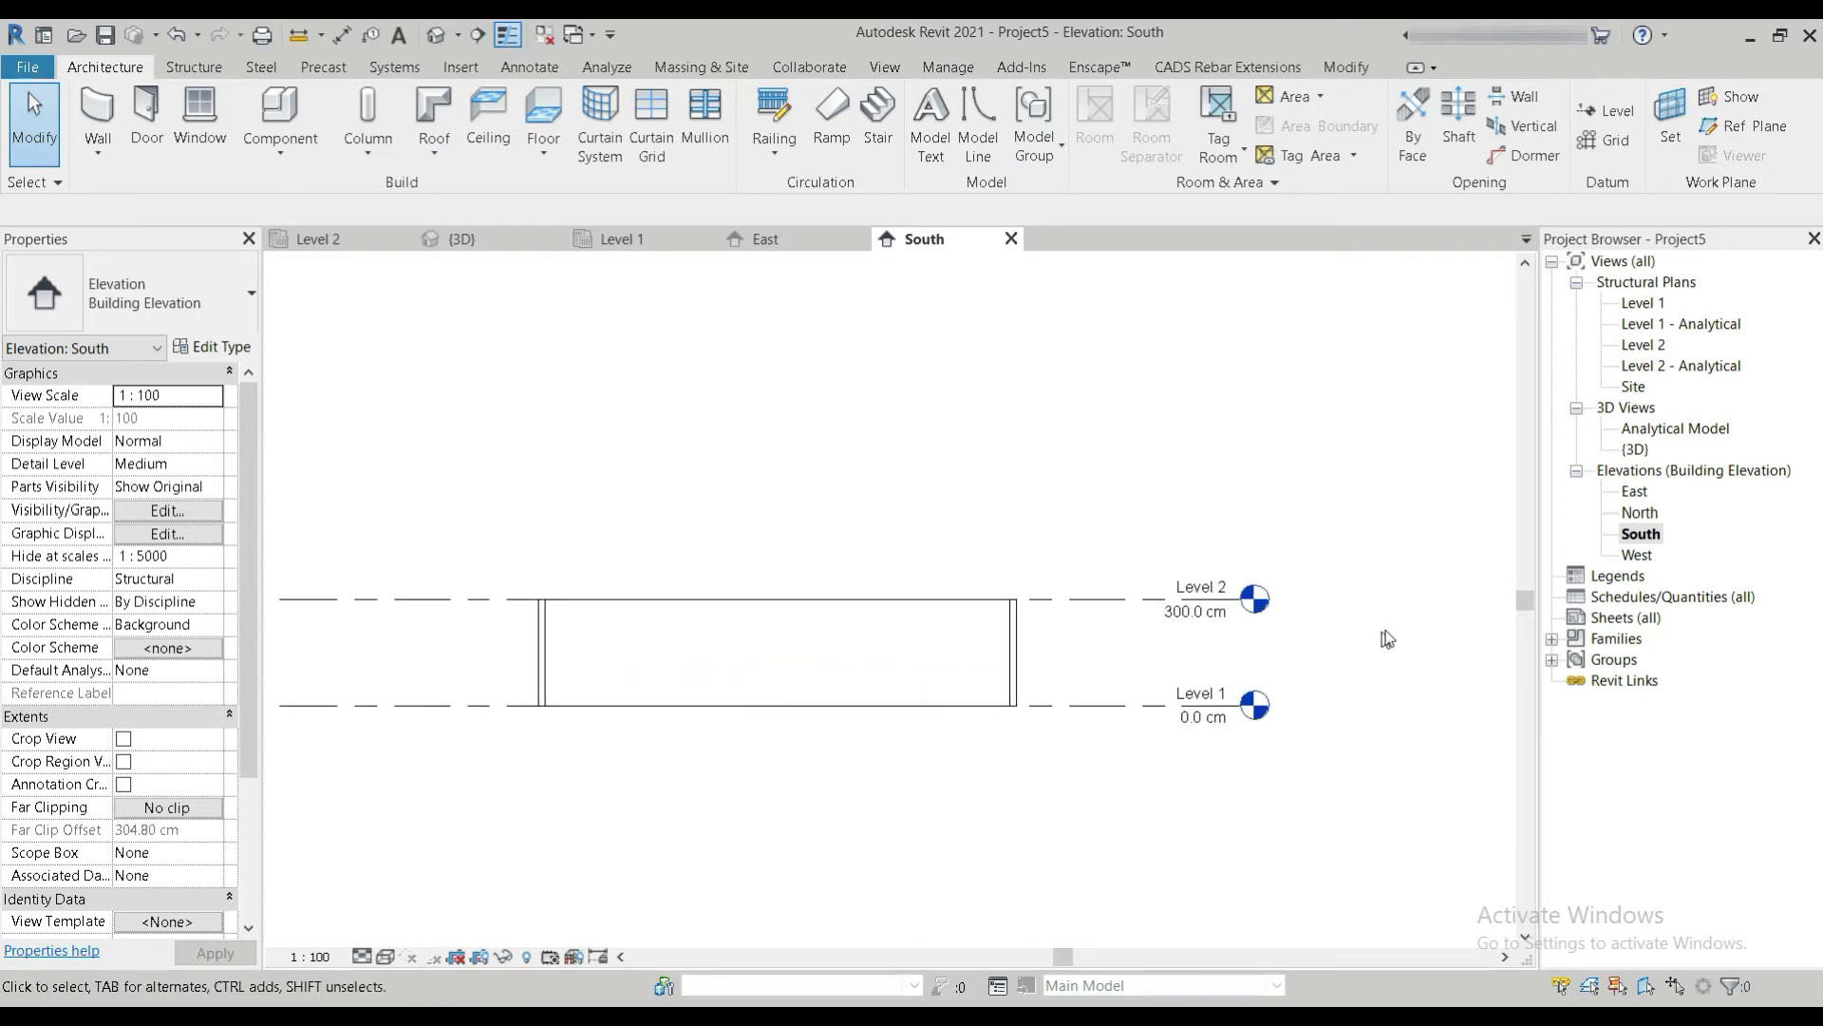
scroll(1383, 646, "up", 3)
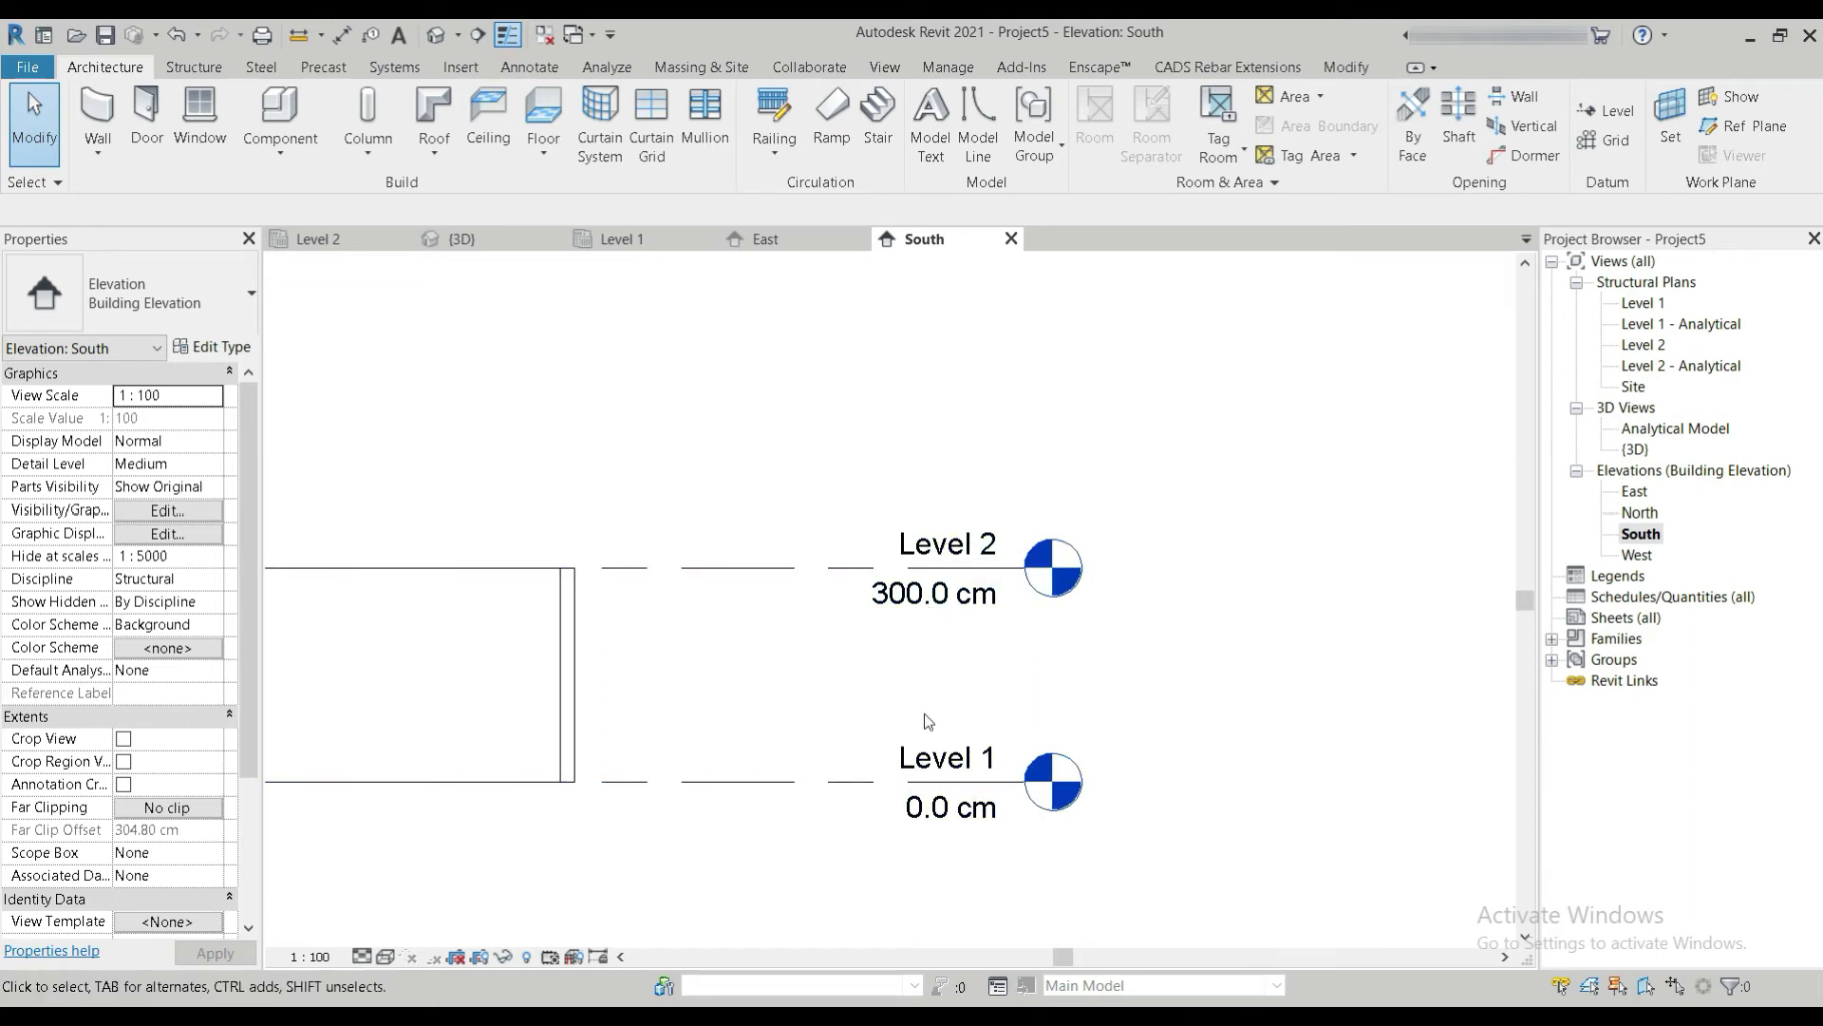
left_click(933, 752)
left_click(932, 751)
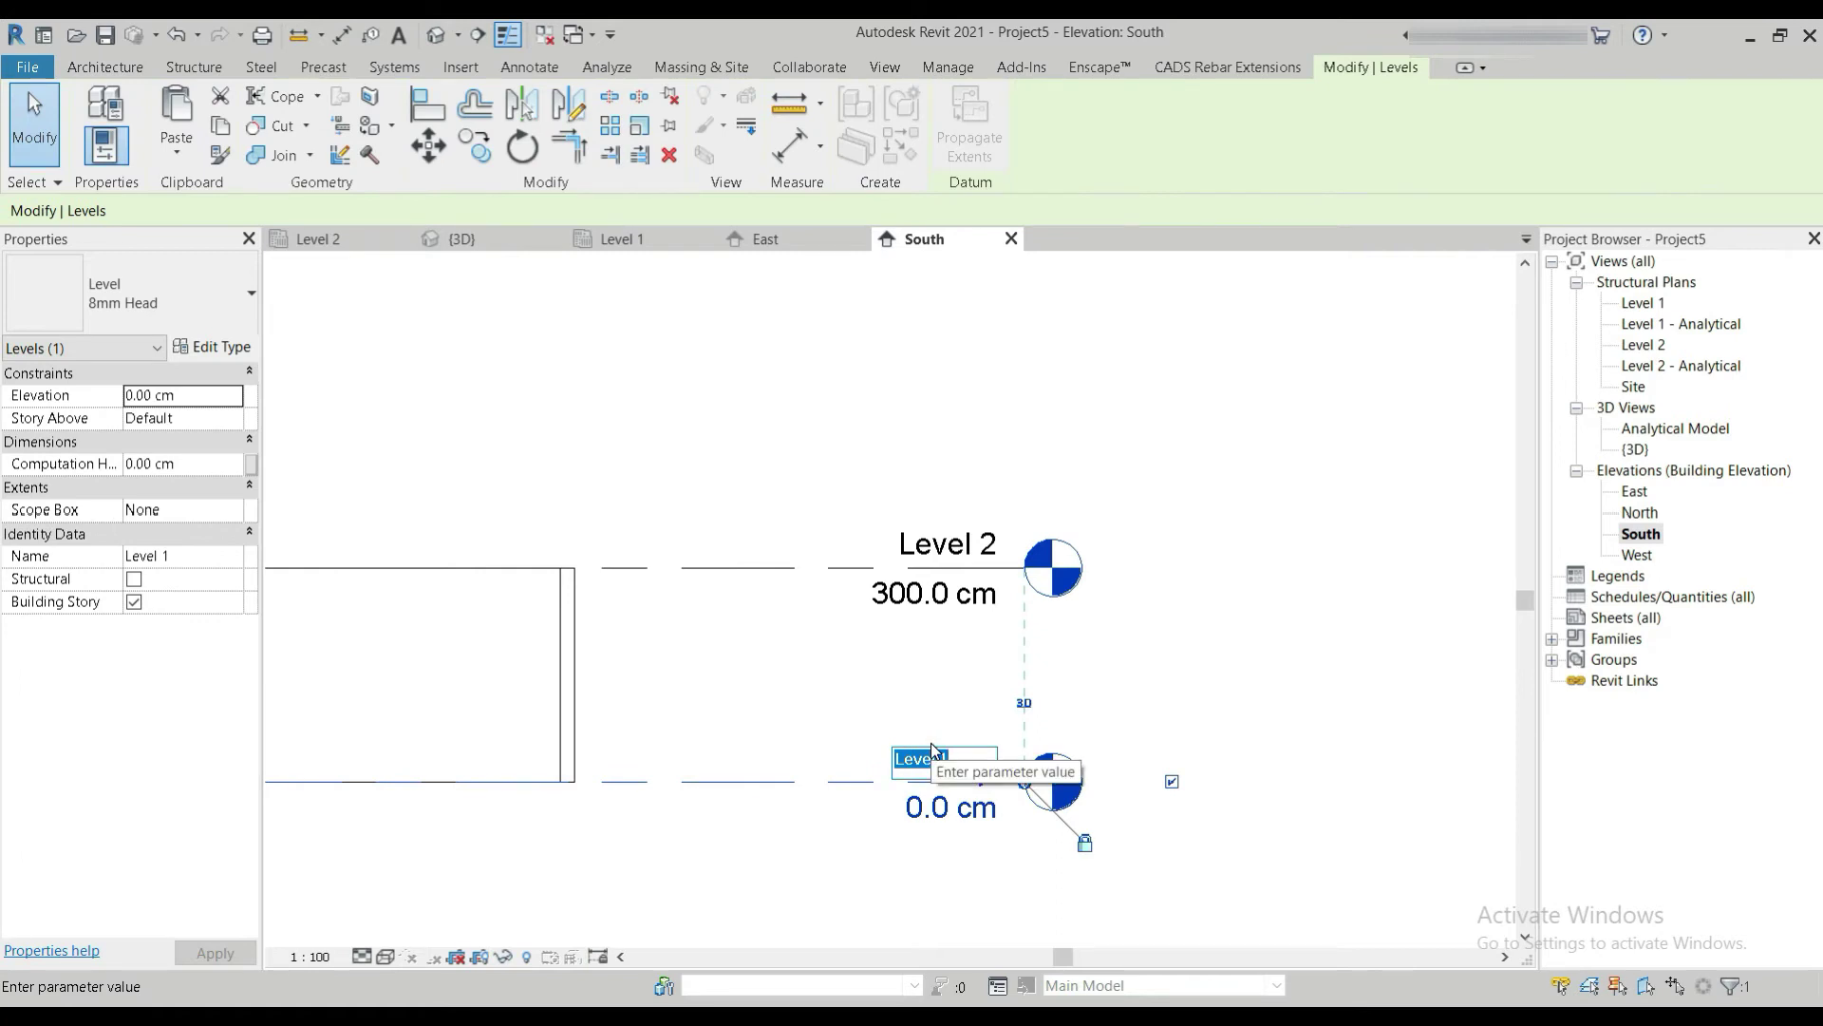
type("01")
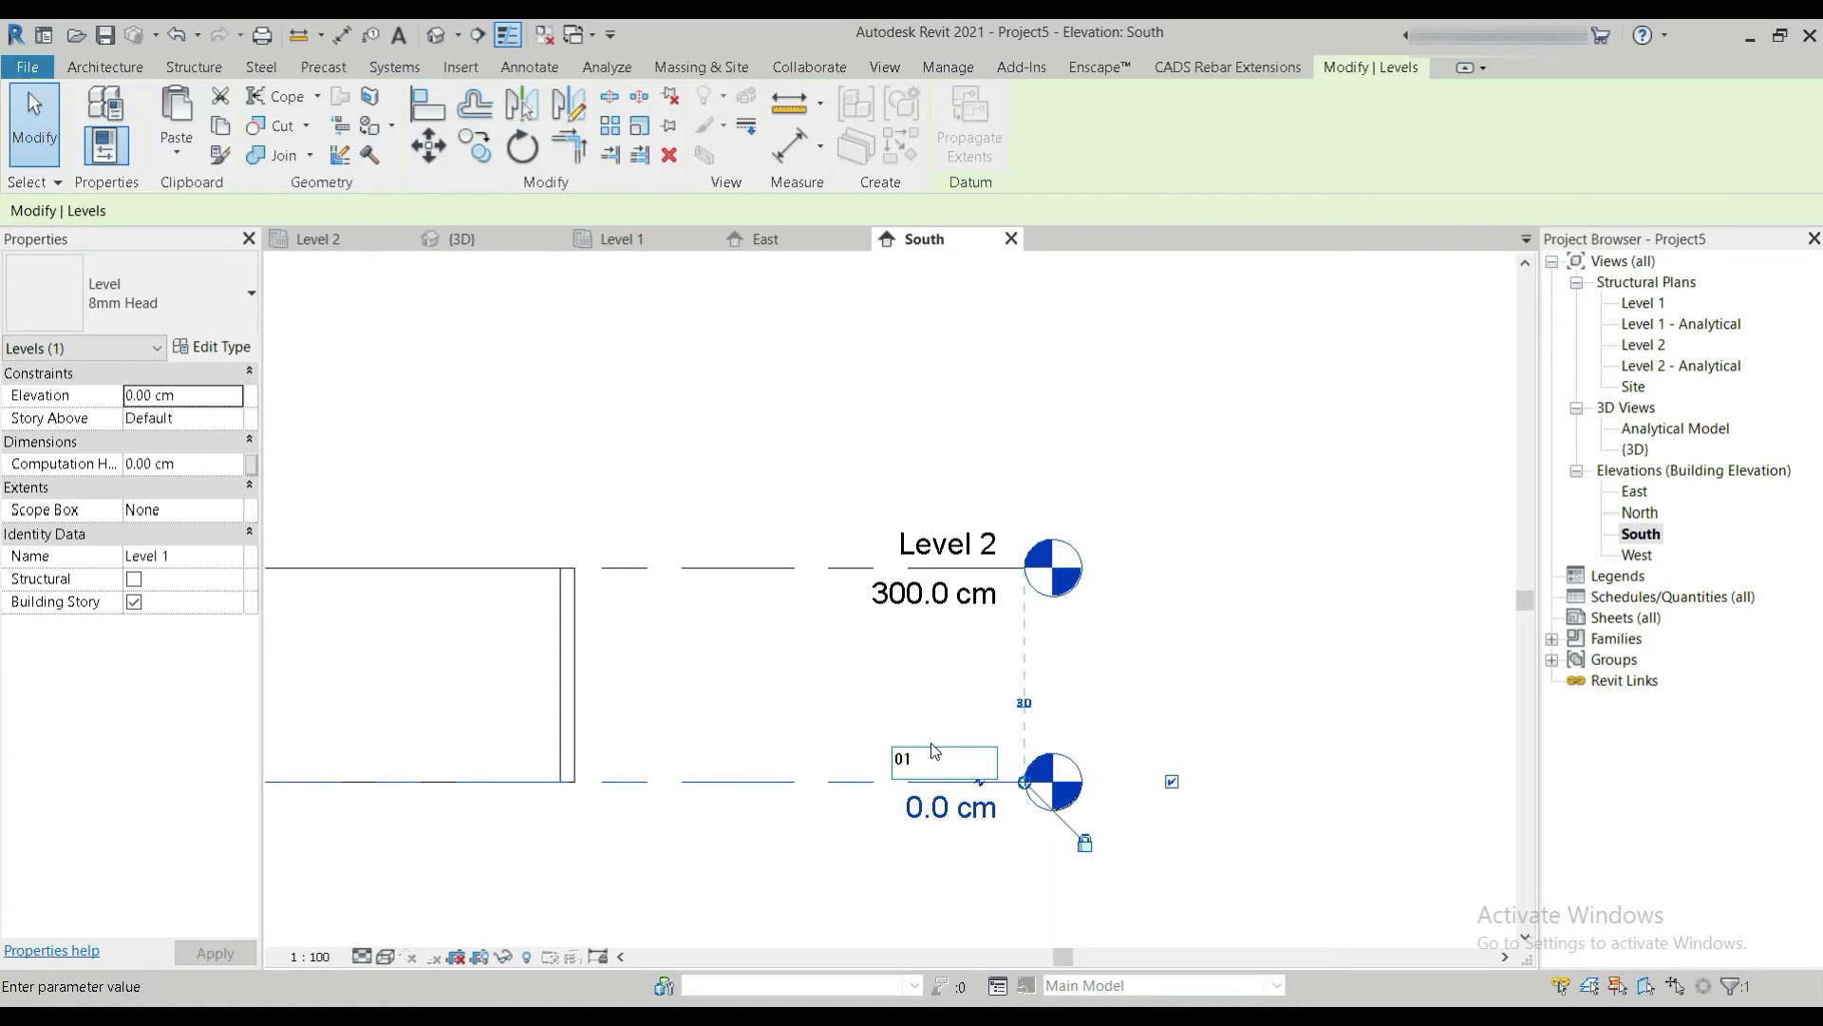
type(" Groubd")
type("oor")
key("Home")
key("Delete")
key("Delete")
key("Delete")
key("Return")
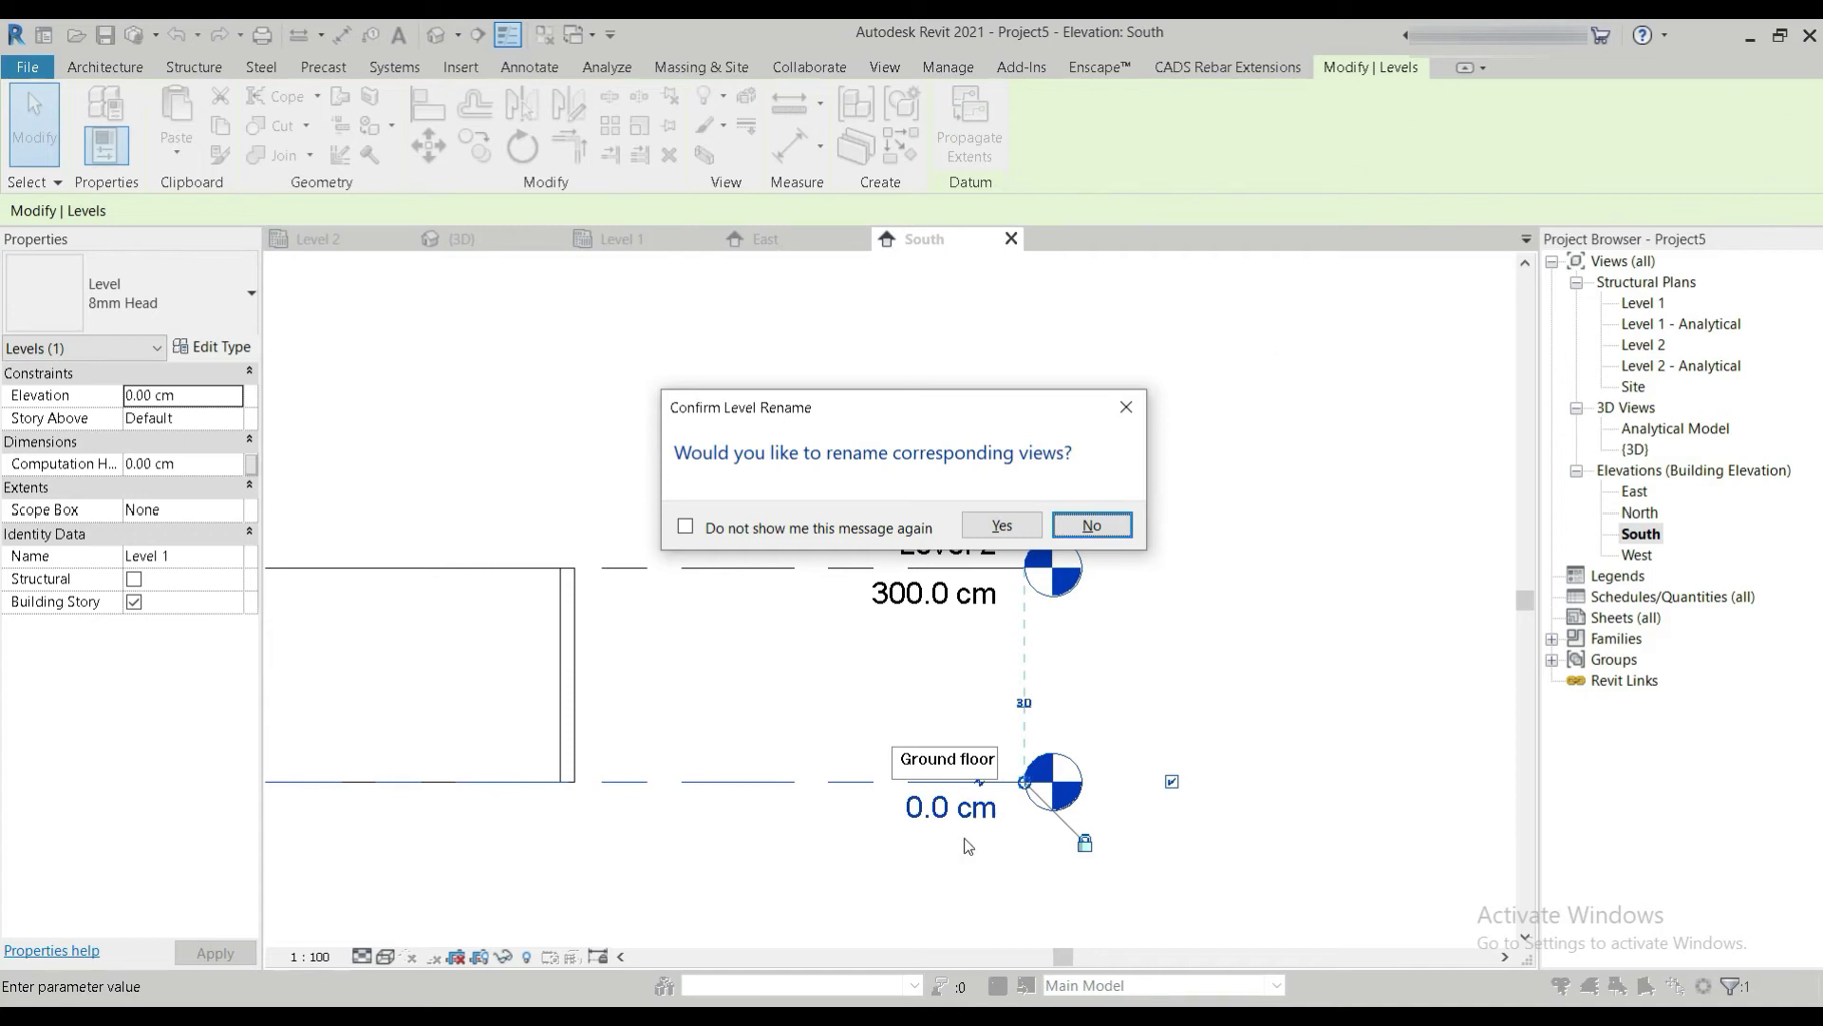
left_click(1002, 526)
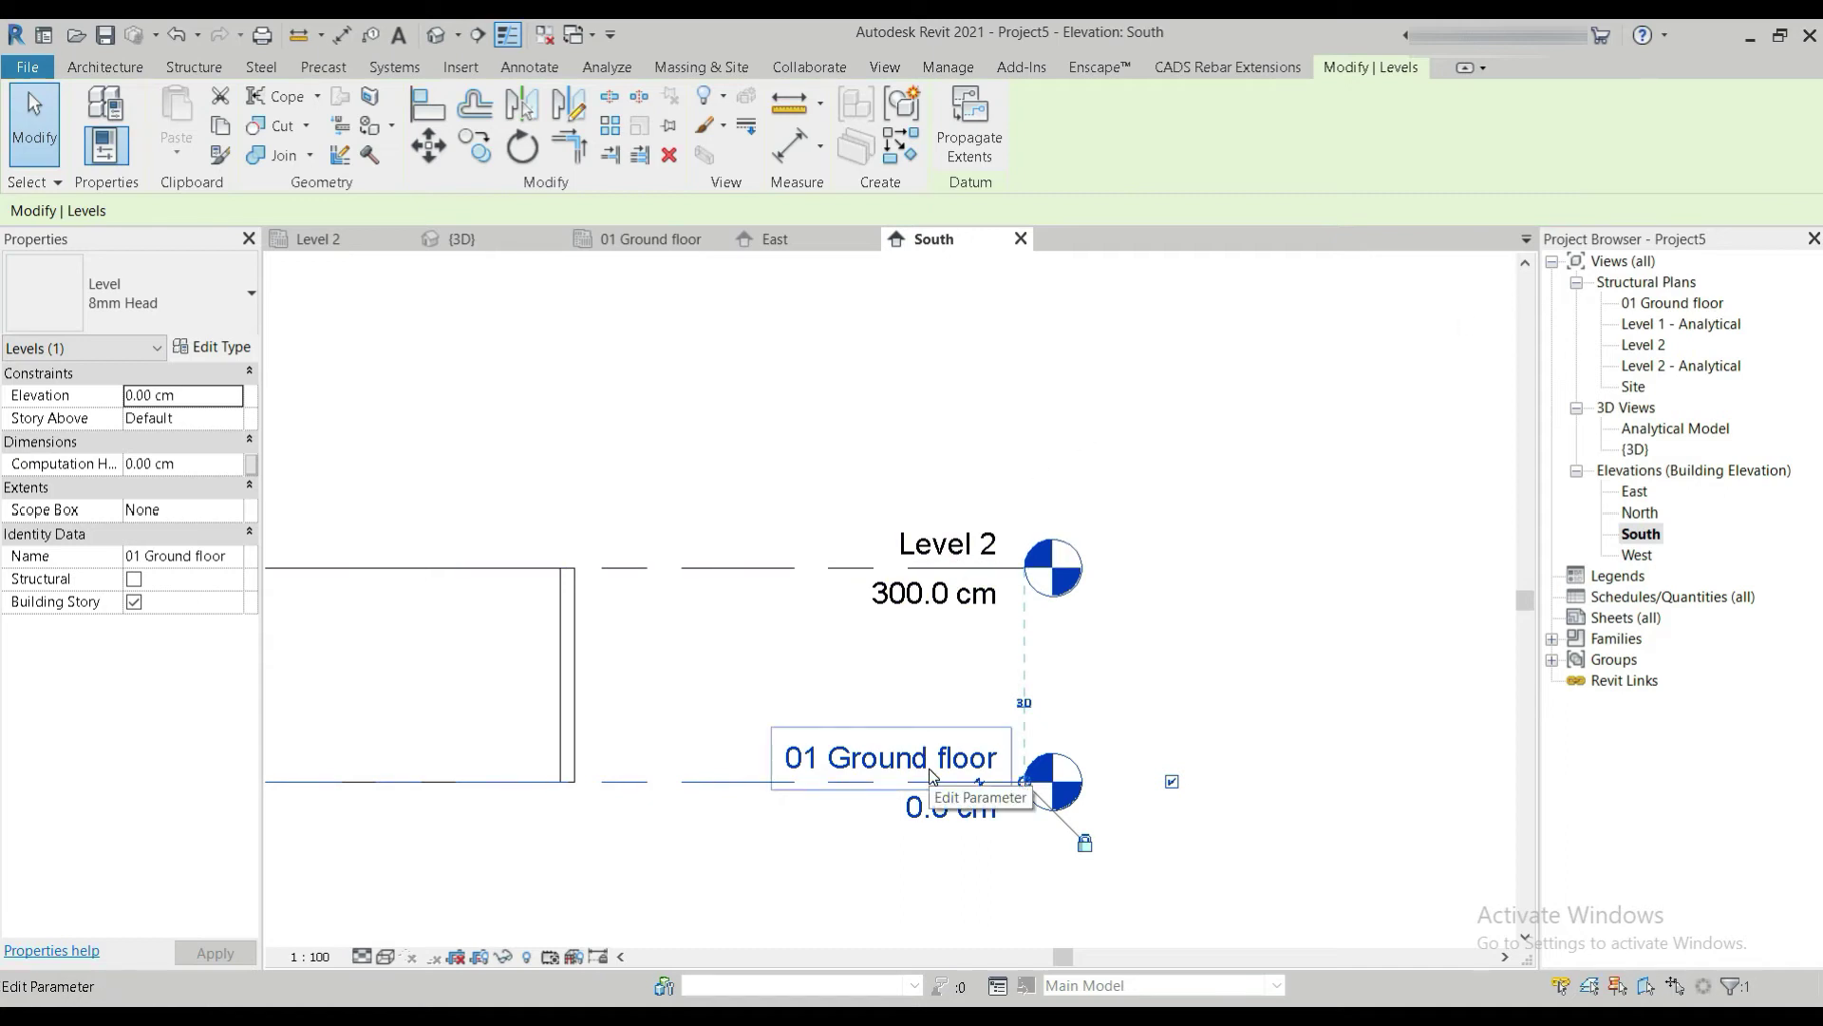
Delete the Level 1 - Analytical and Level 2 - Analytical structural plans from the project.
left_click(1664, 325)
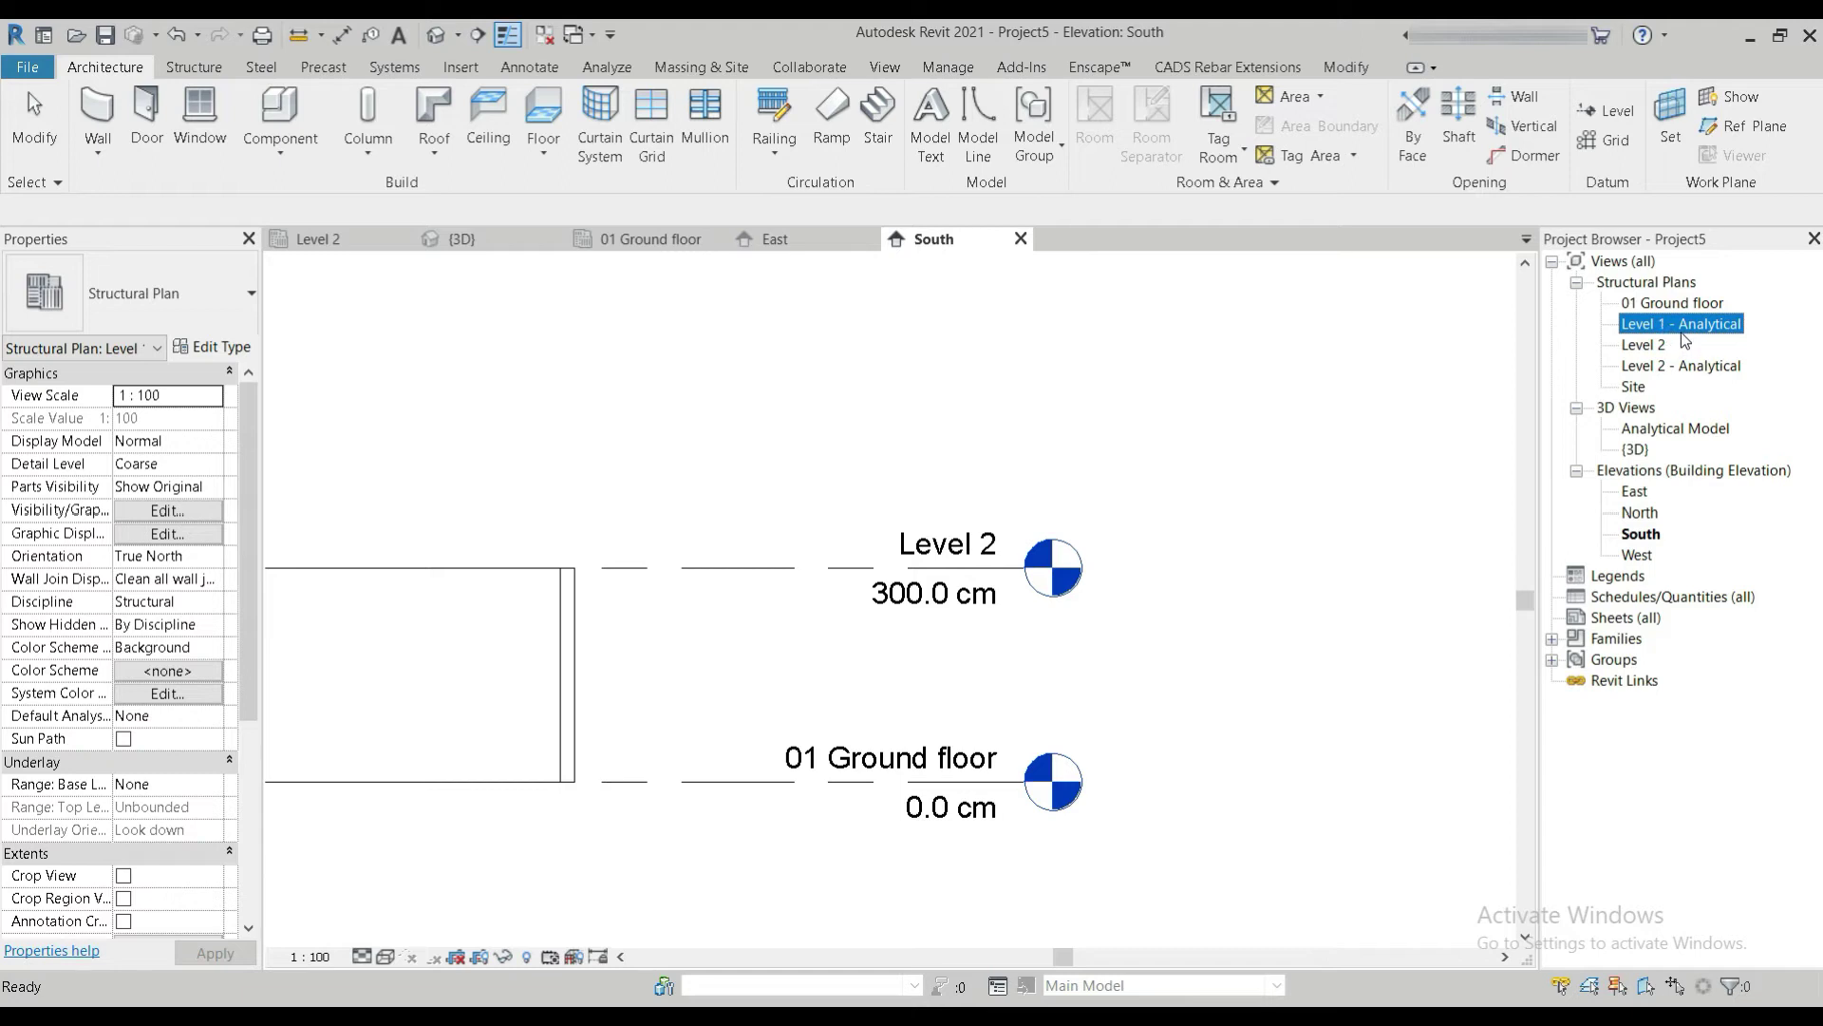
right_click(1668, 327)
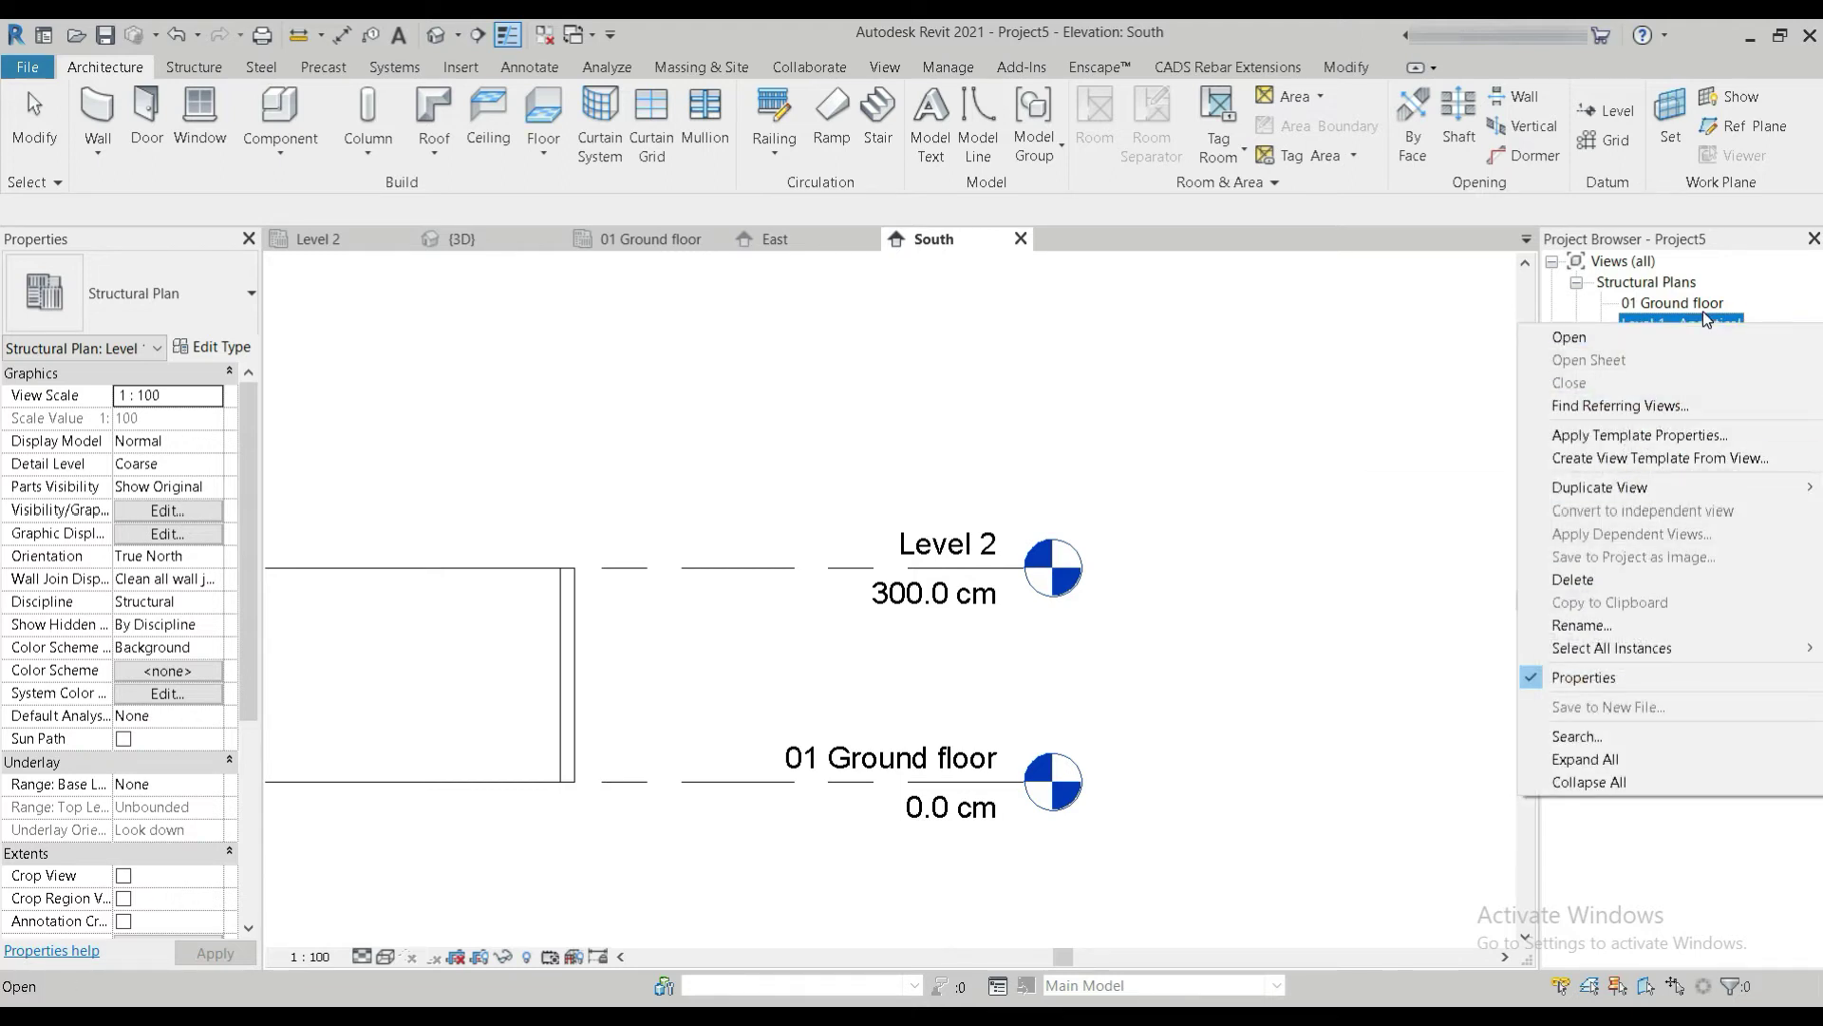
left_click(1610, 581)
left_click(1681, 344)
right_click(1681, 344)
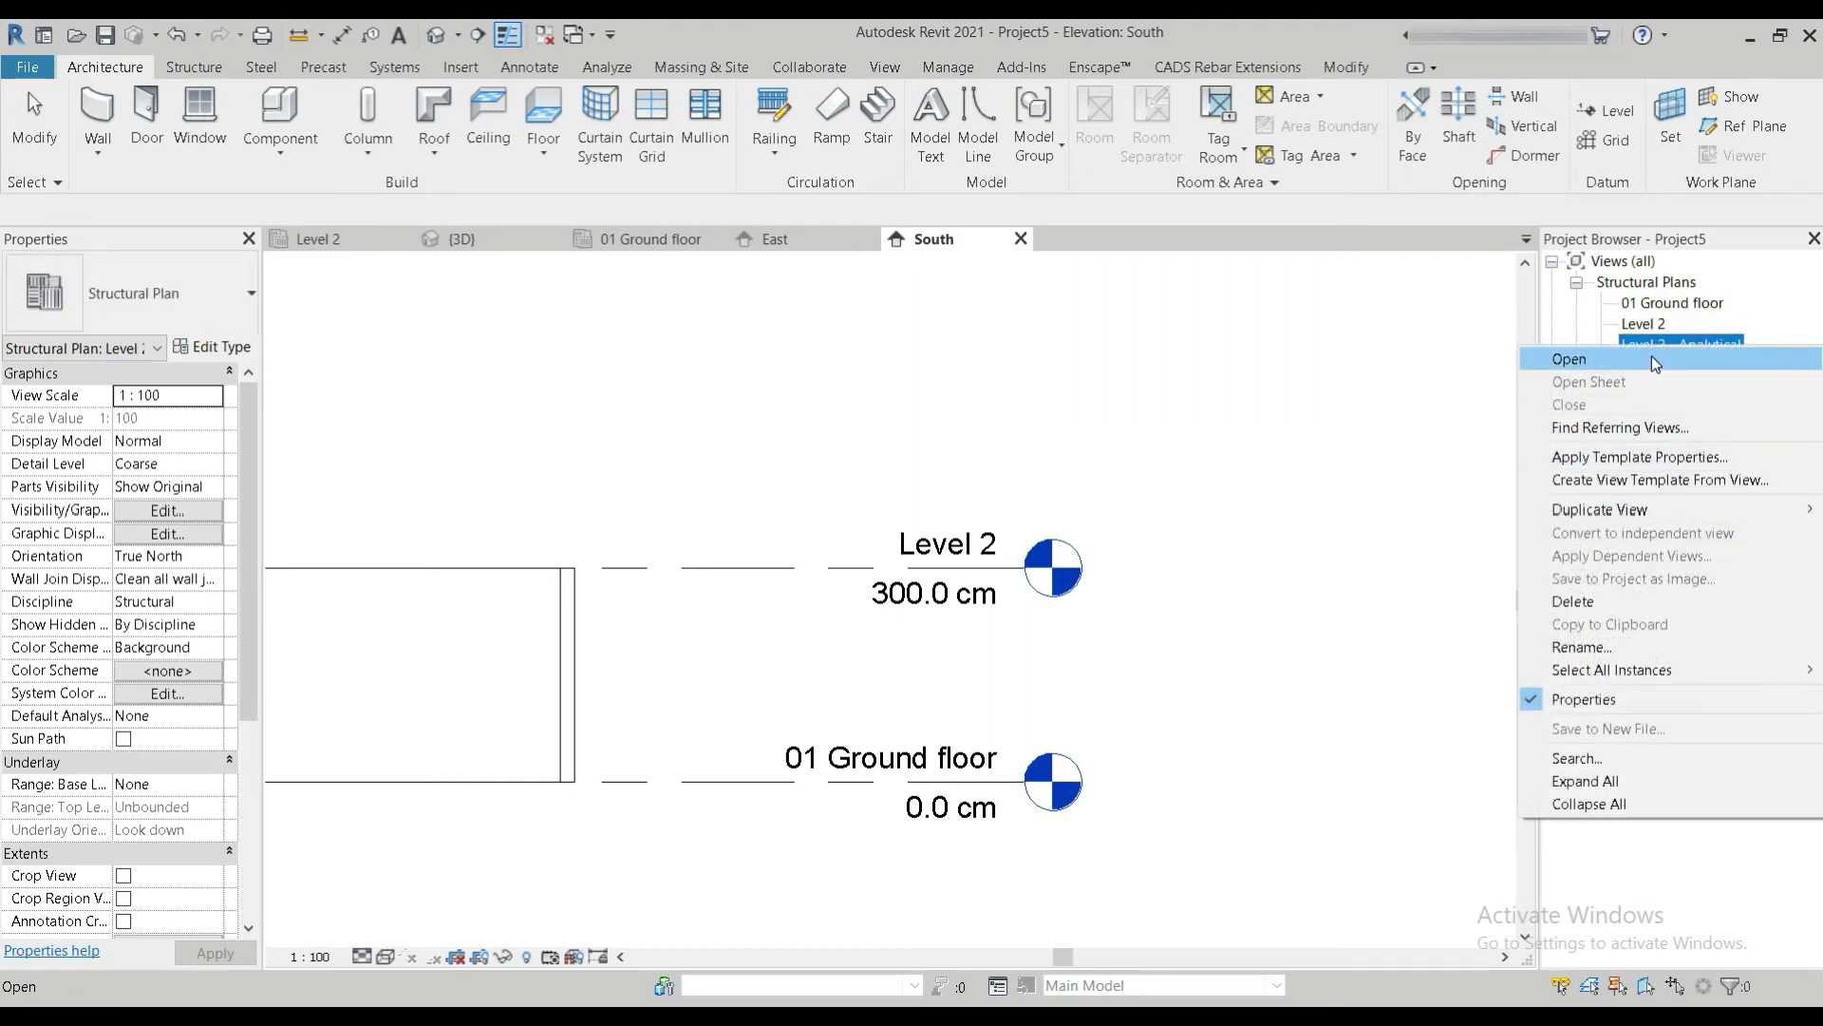
left_click(1604, 602)
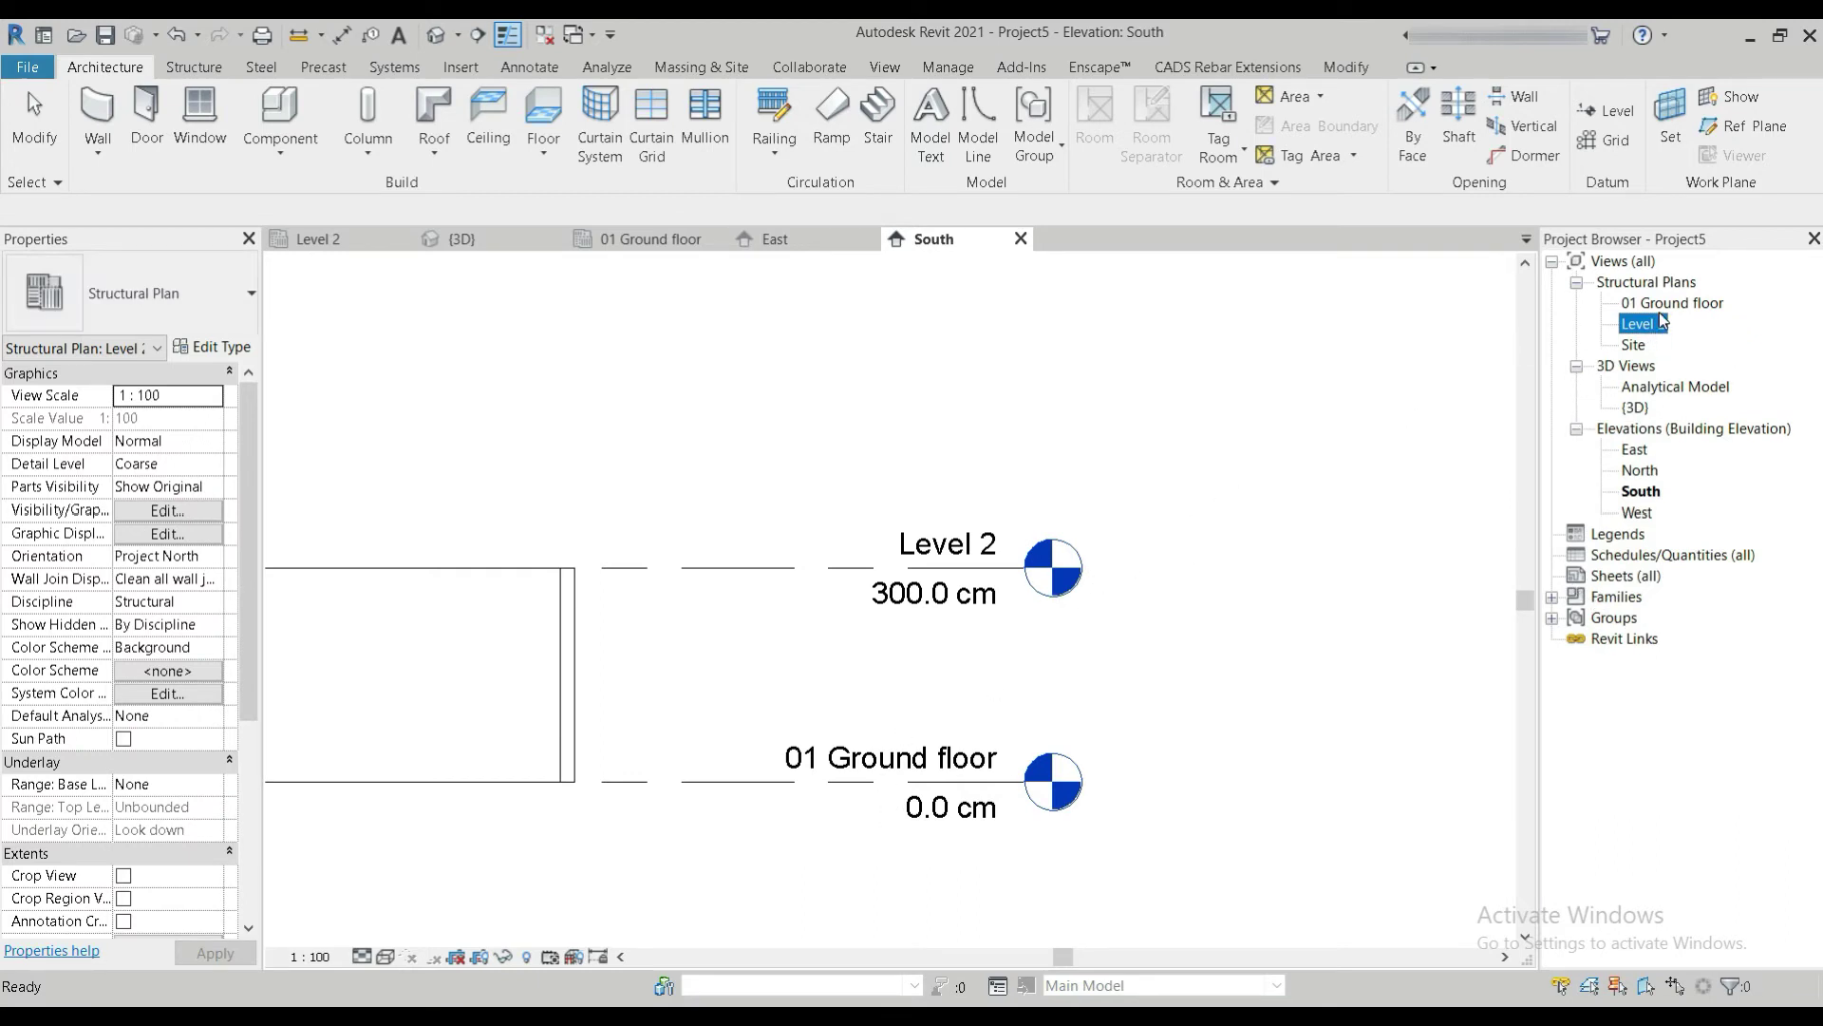
Rename Level 2 as "02 first floor" in the South elevation without renaming its corresponding views.
left_click(938, 550)
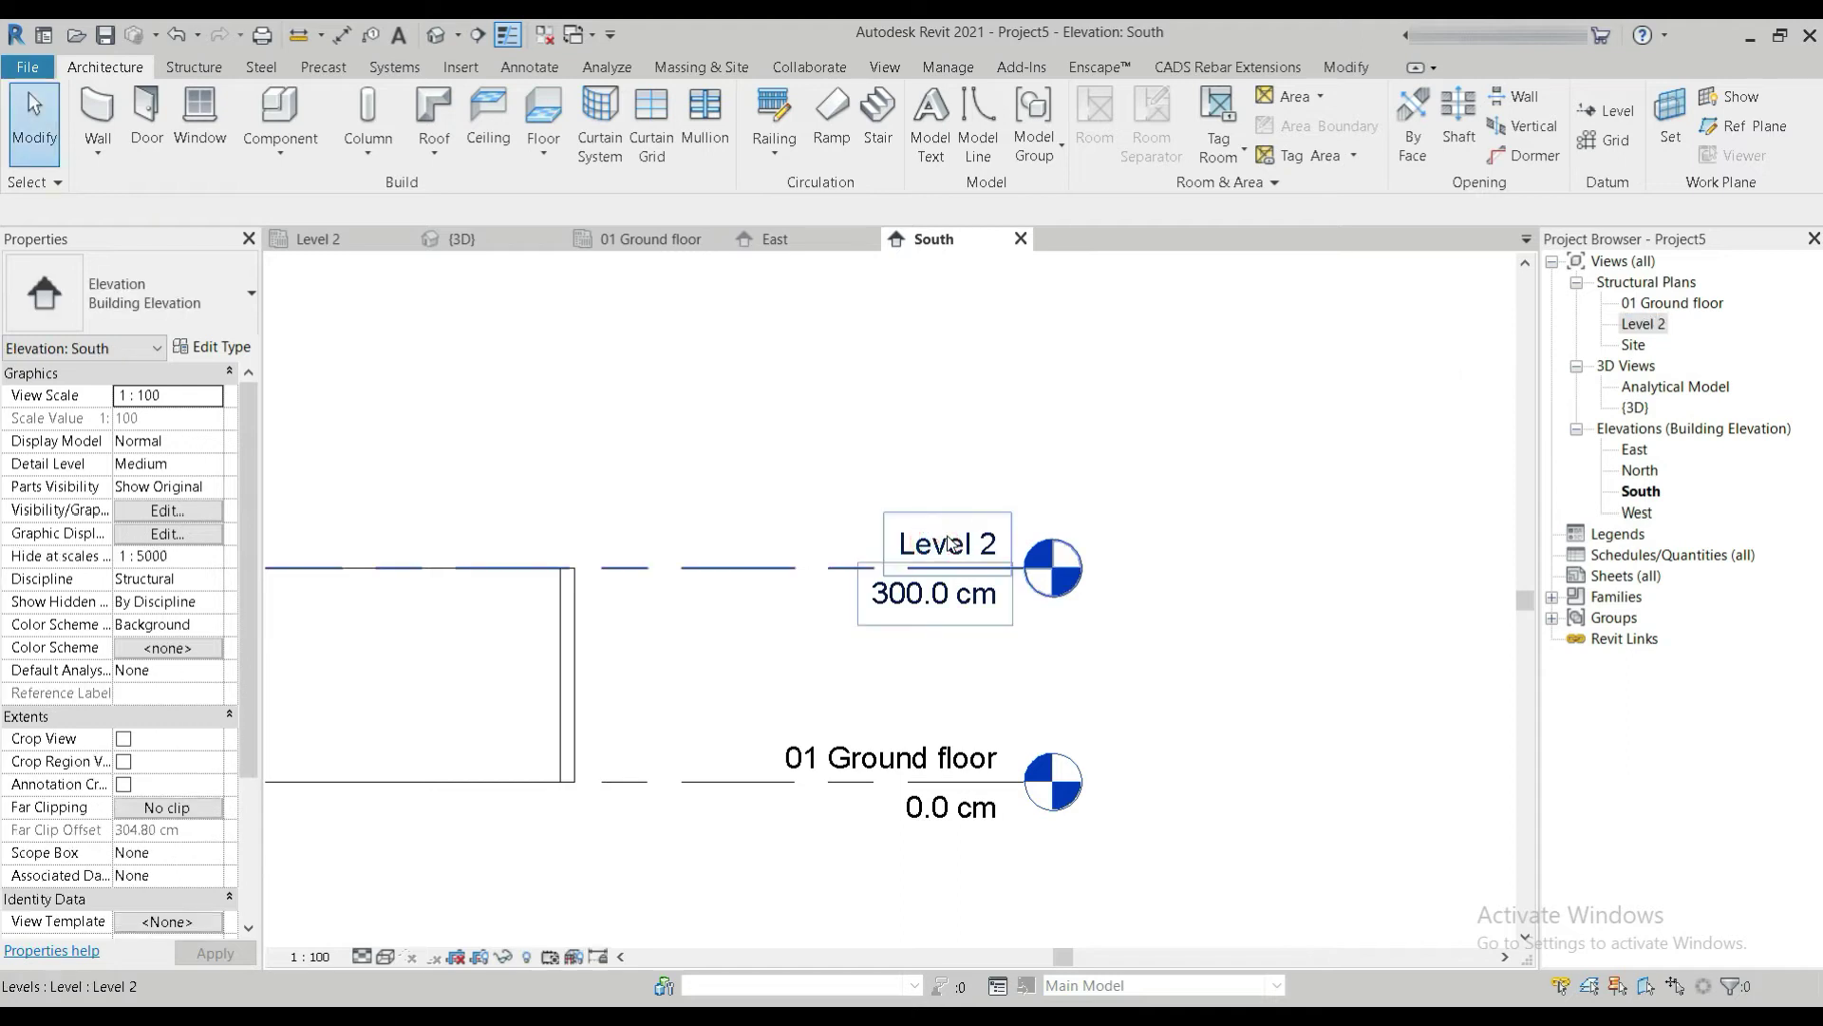
left_click(940, 547)
left_click(950, 541)
type("02 first floor")
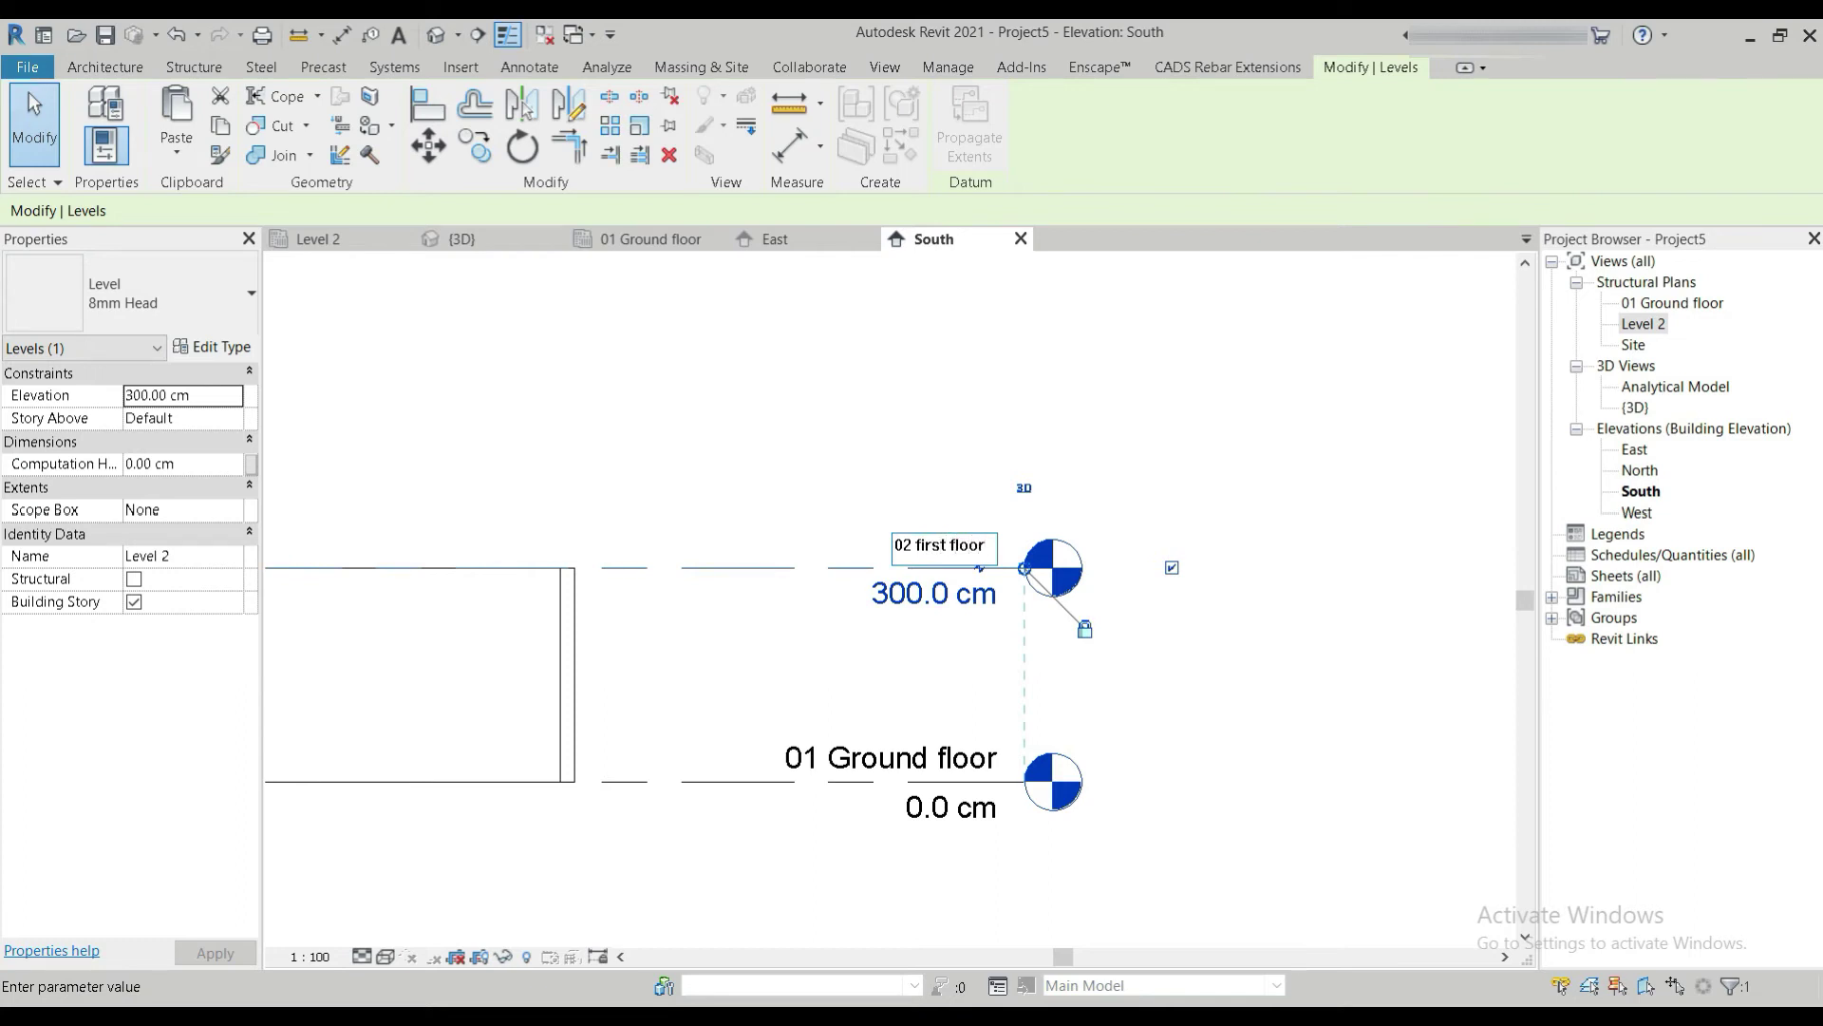
key("Return")
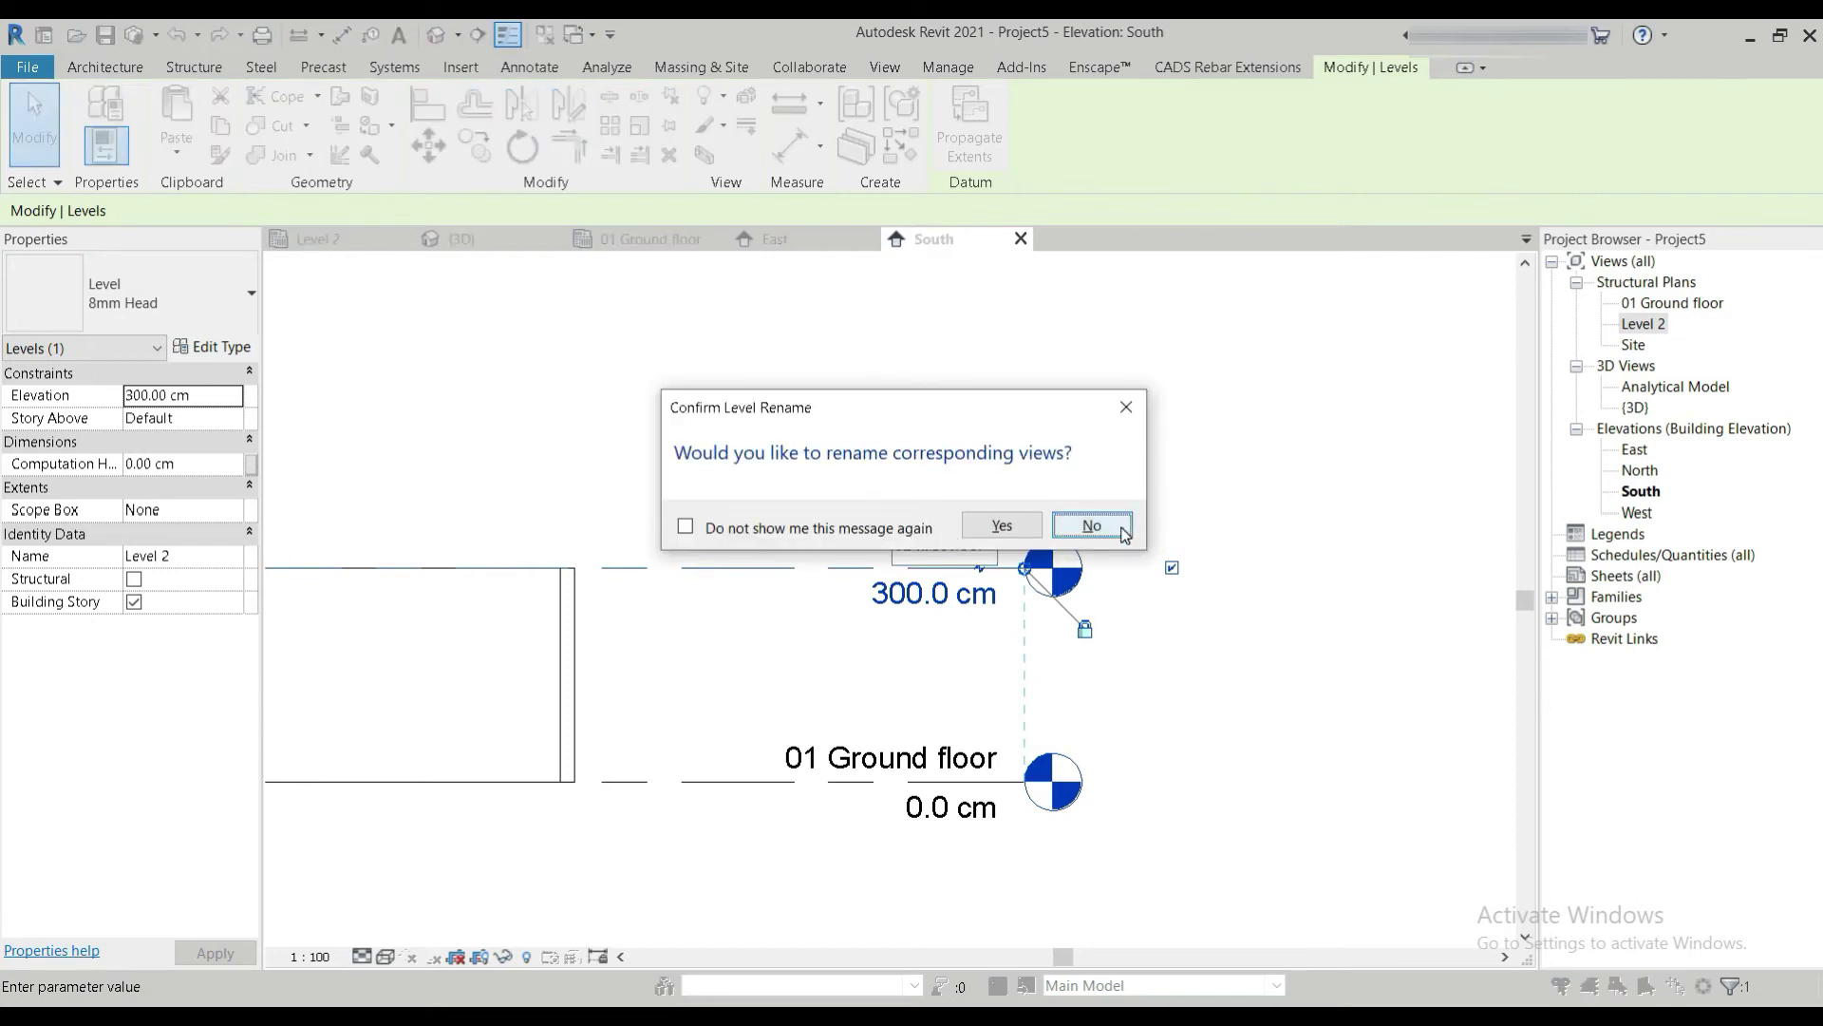
left_click(1092, 525)
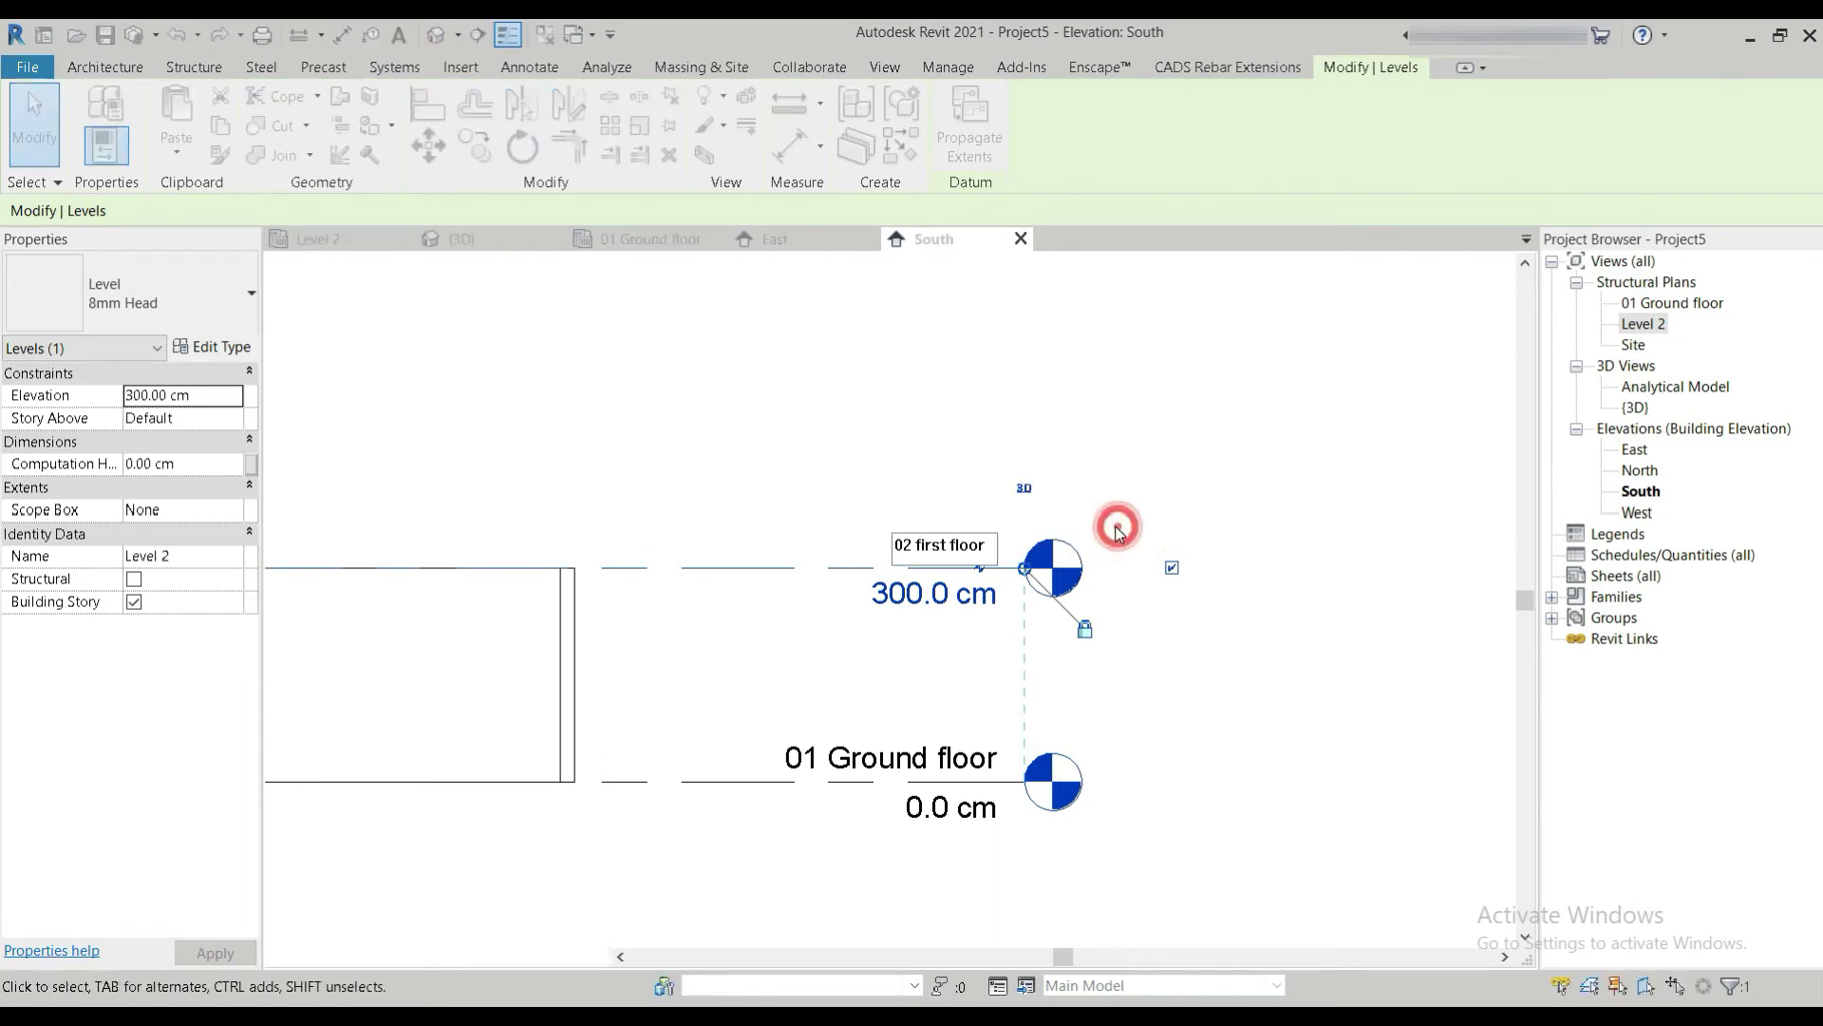
left_click(1222, 465)
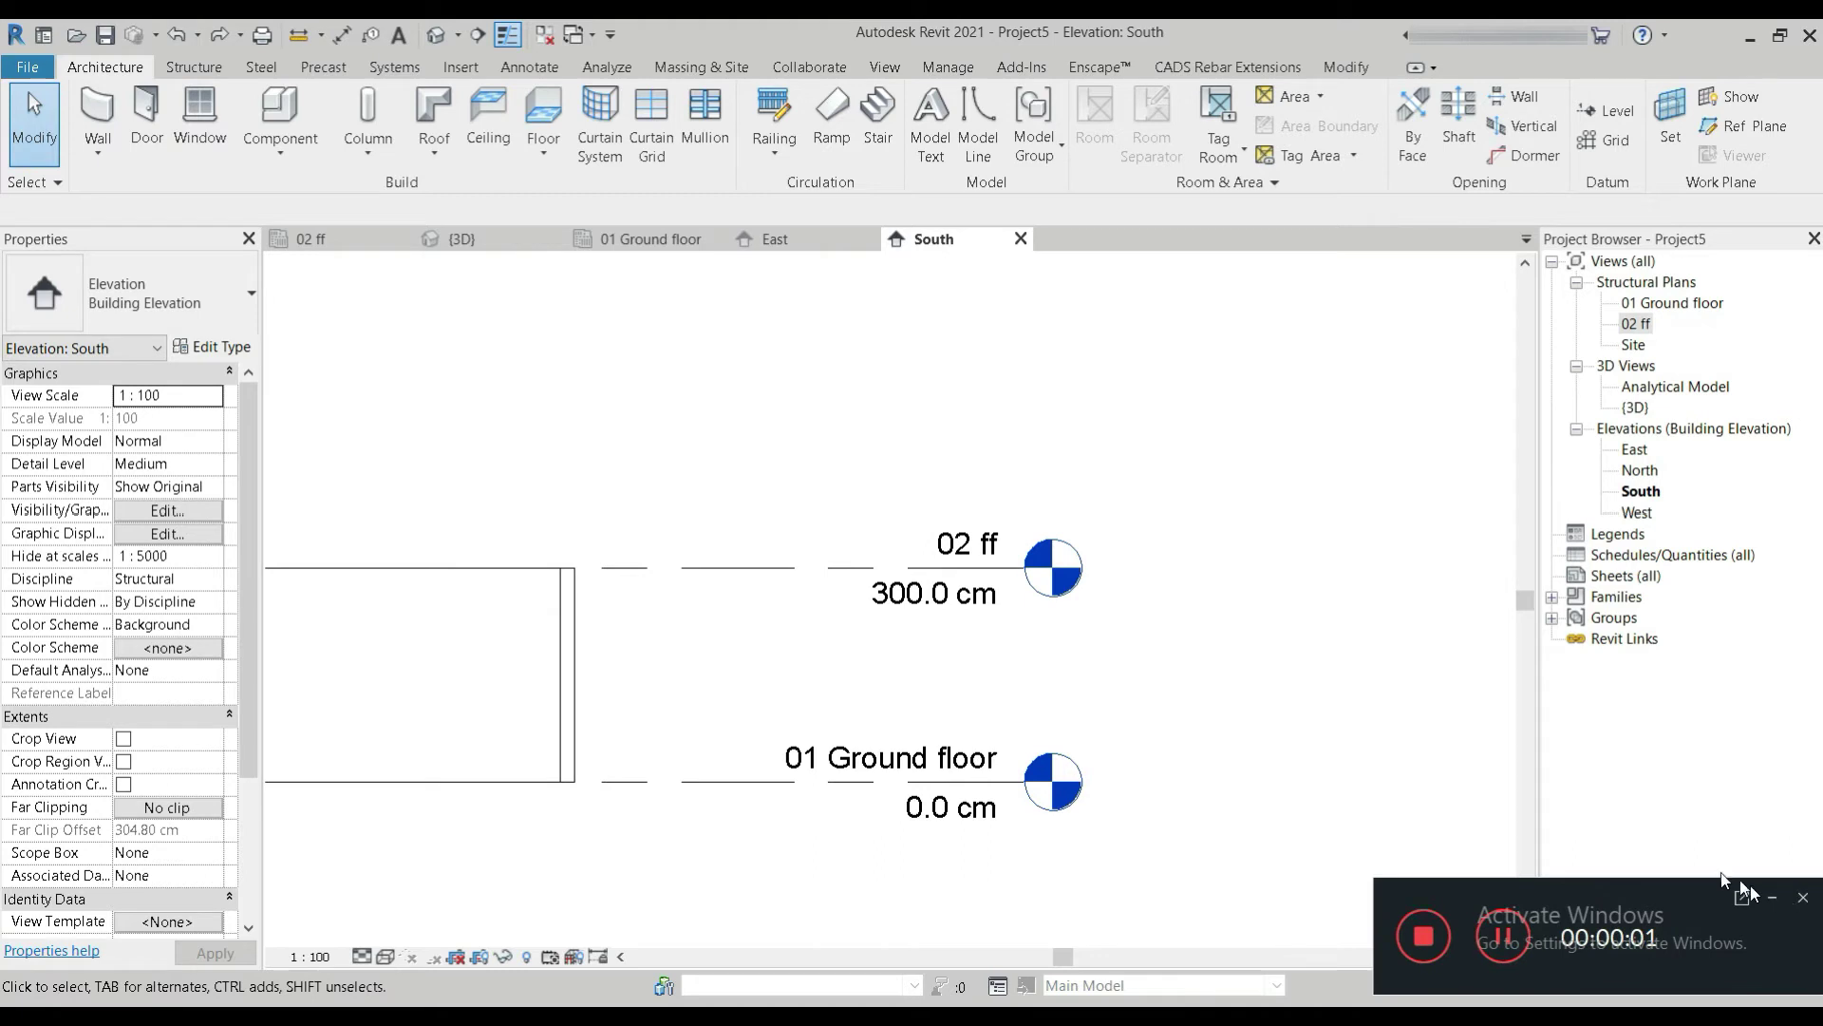
Set the elevation of the 02 ff level to 350 cm in the South elevation.
left_click(1769, 898)
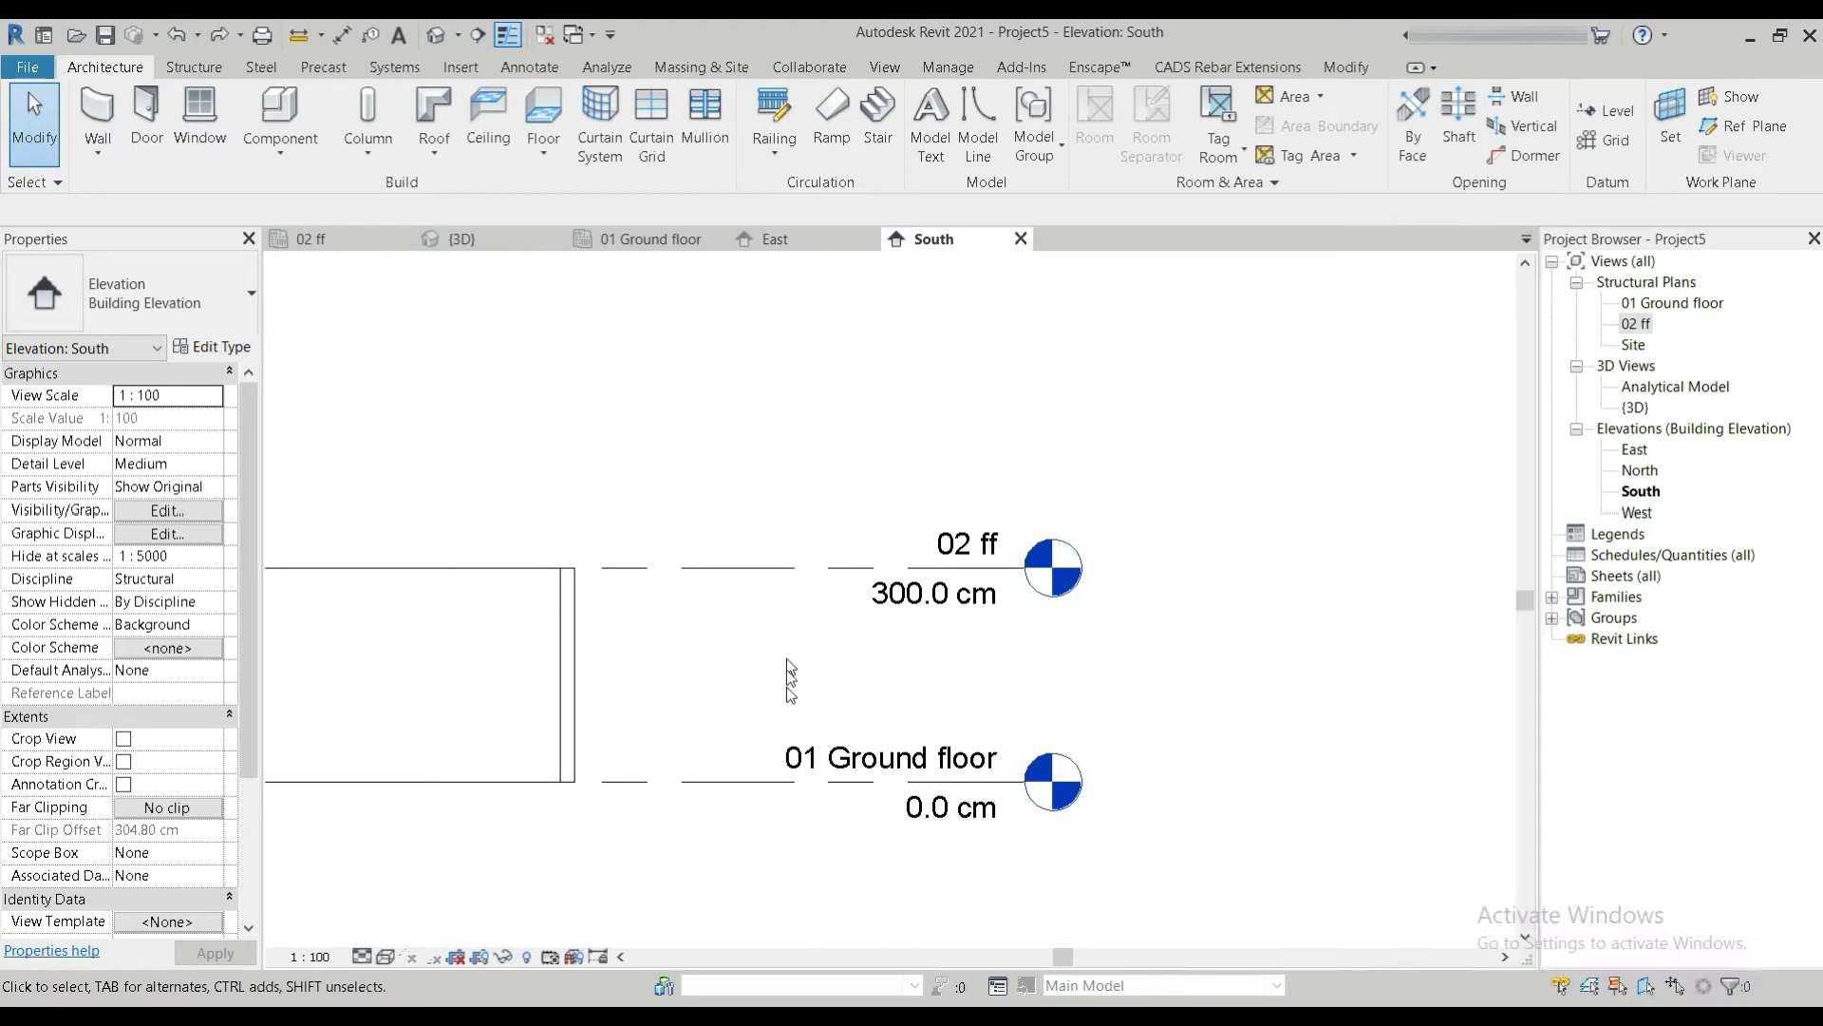
left_click(909, 593)
left_click(931, 594)
type("350")
key("Return")
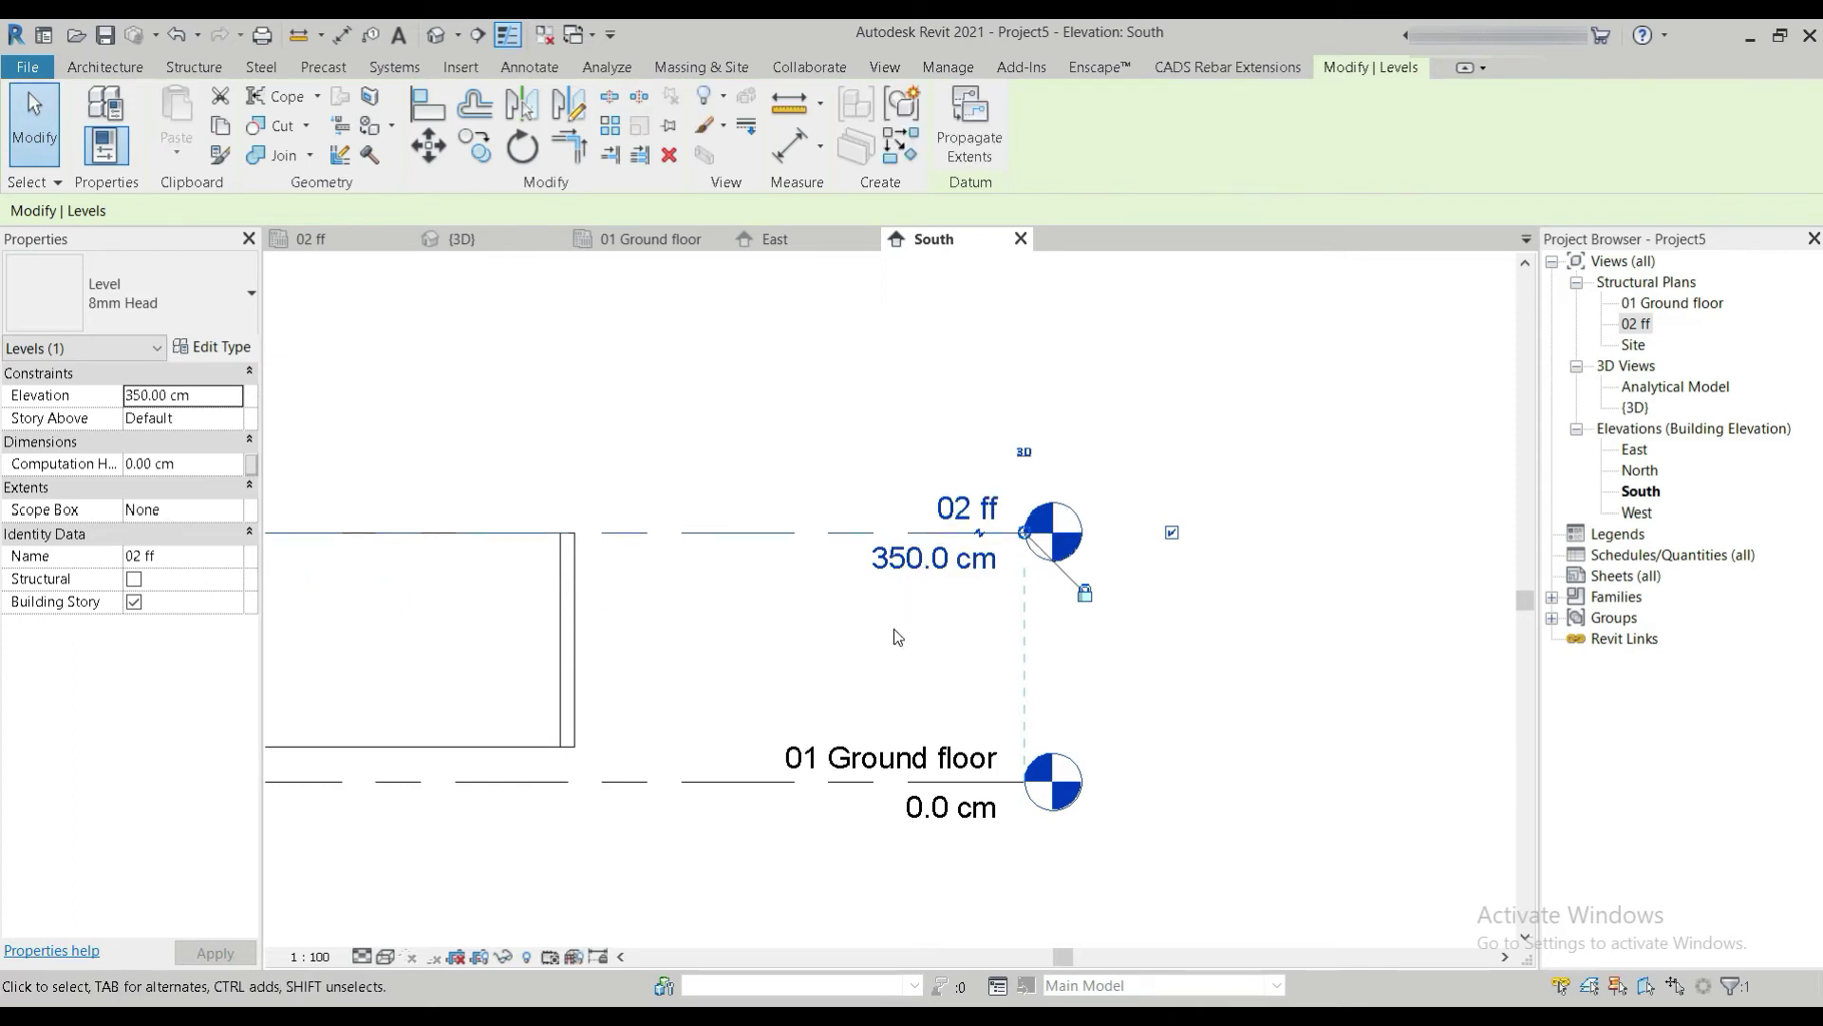
Copy the 02 ff level 300 cm vertically upward to add another level above it.
middle_click_drag(877, 623, 1234, 657)
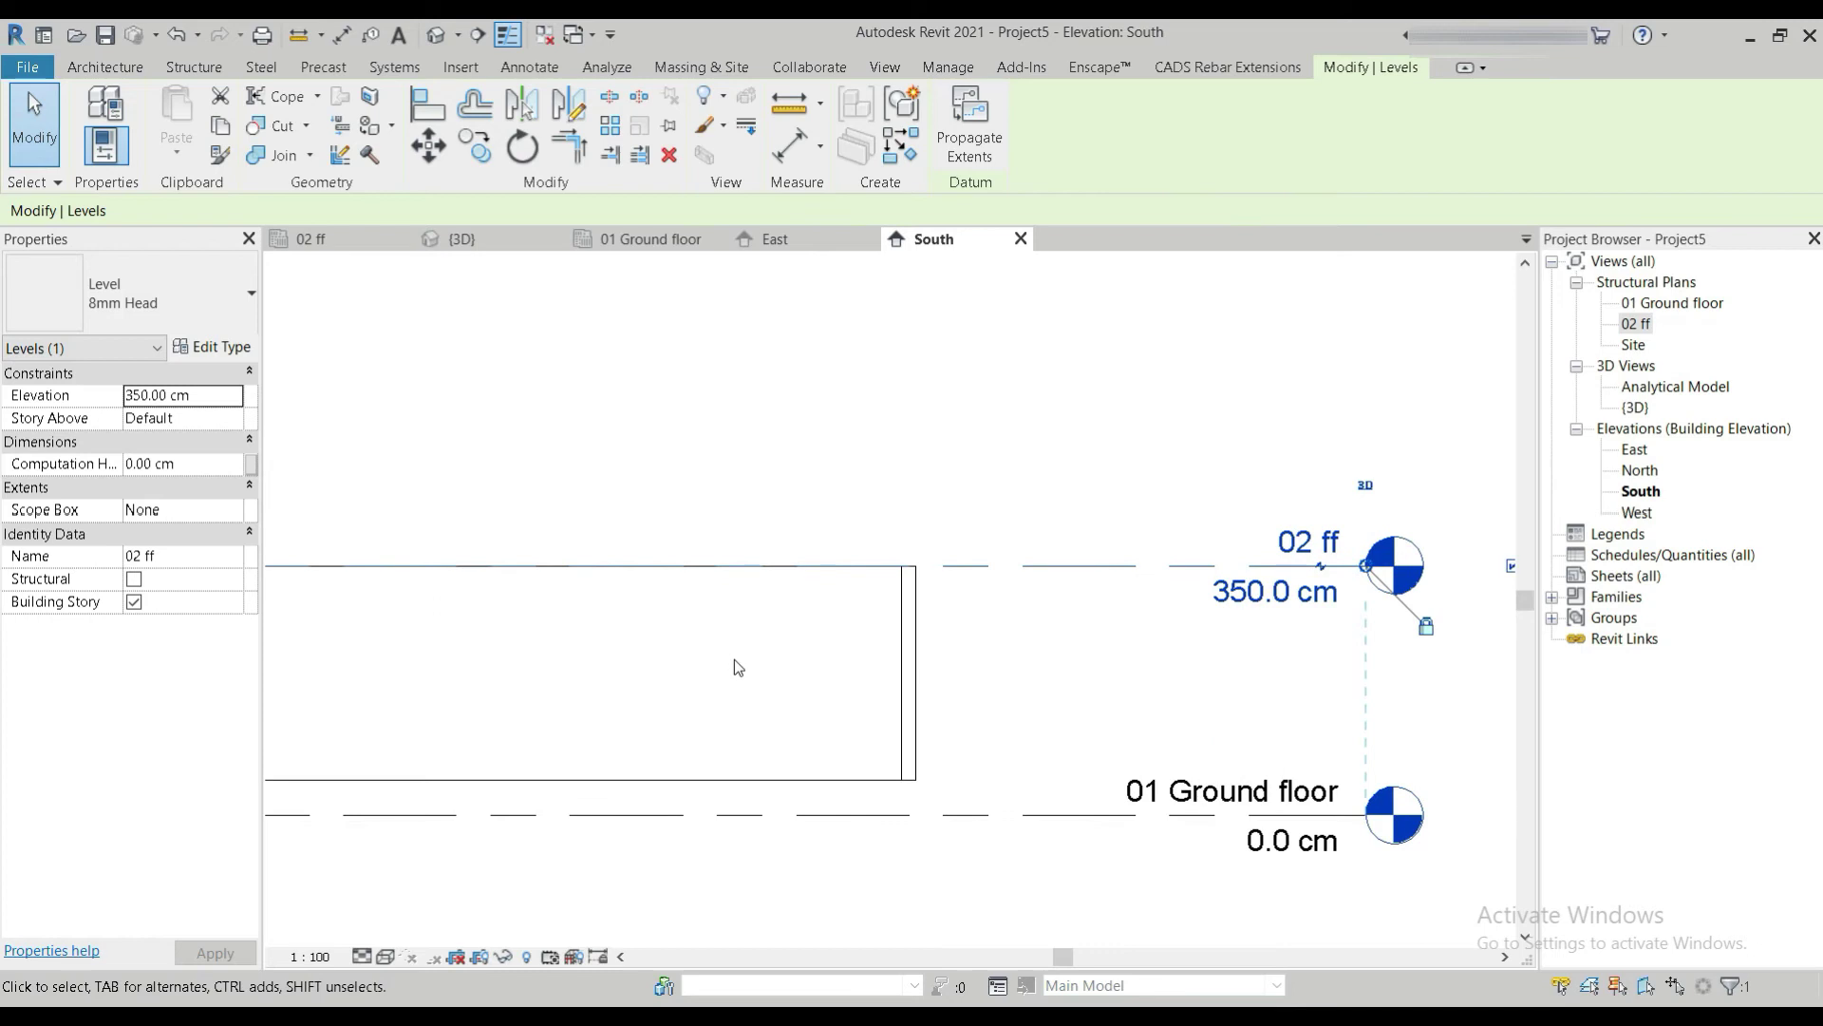
middle_click_drag(897, 709, 1140, 675)
scroll(883, 663, "down", 4)
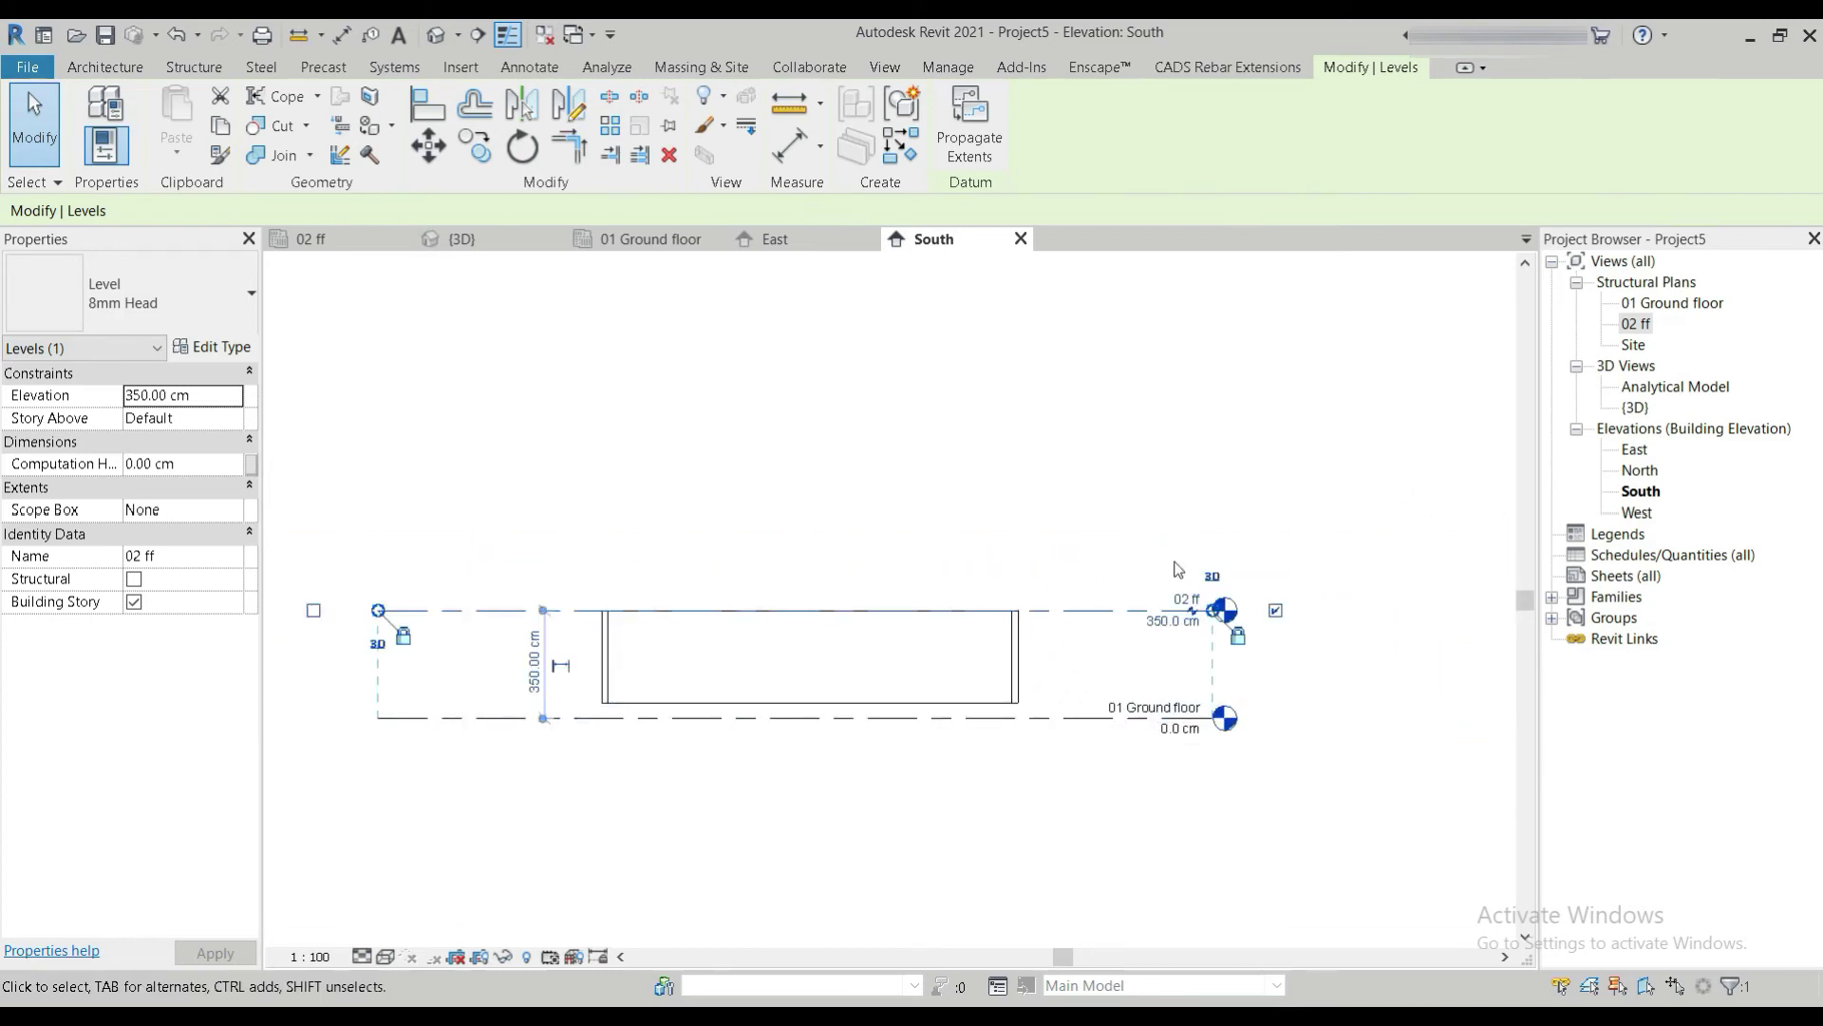
scroll(872, 832, "up", 2)
middle_click_drag(1107, 789, 819, 880)
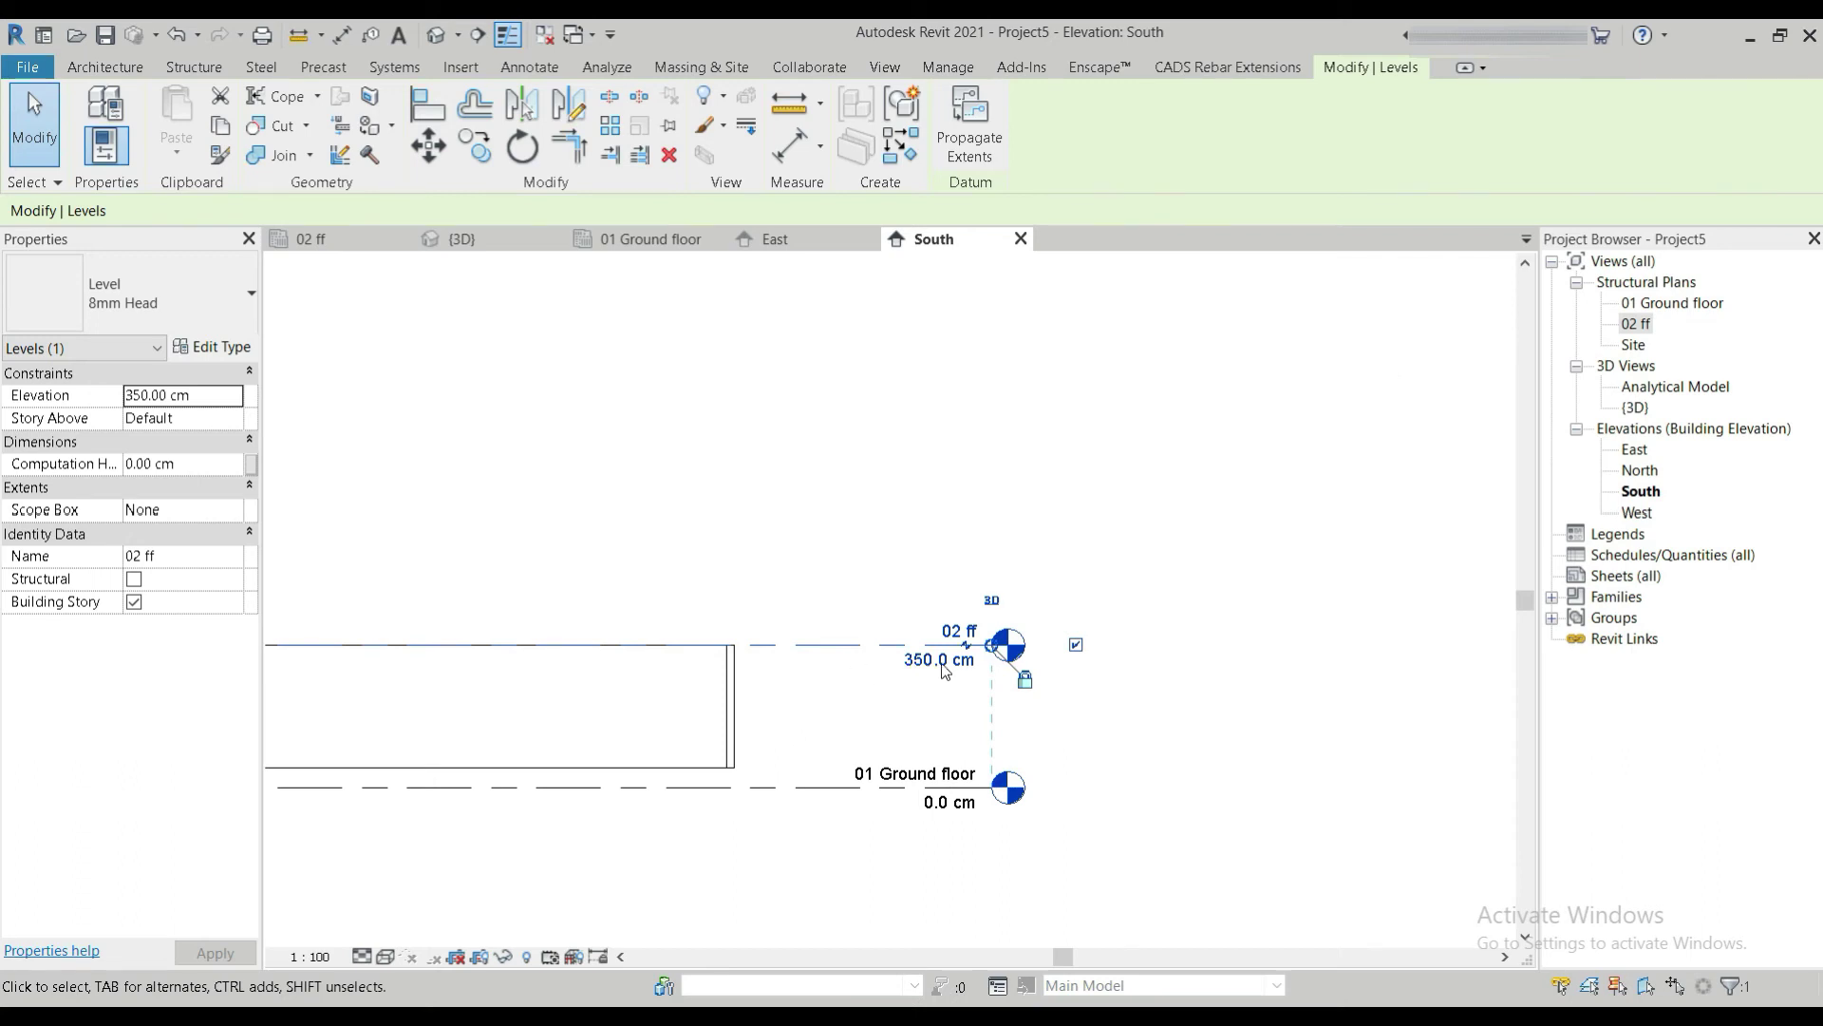
scroll(945, 672, "up", 3)
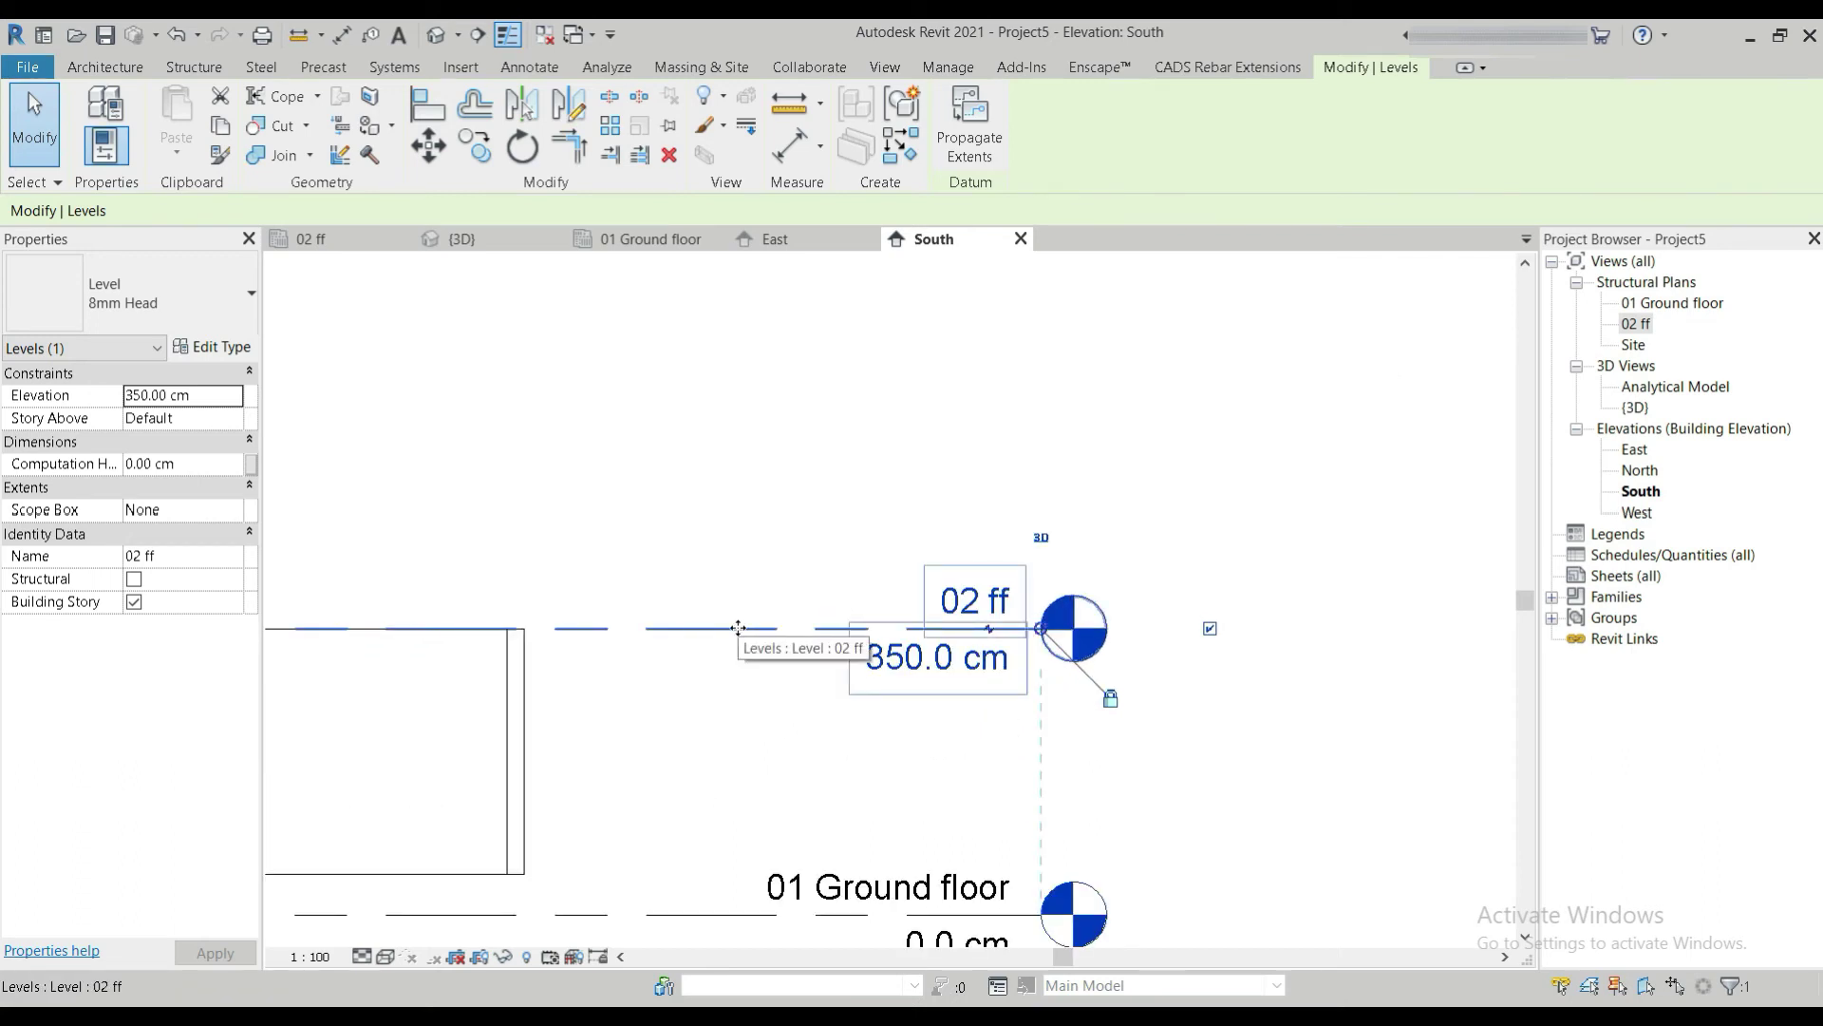
left_click(475, 144)
left_click(670, 630)
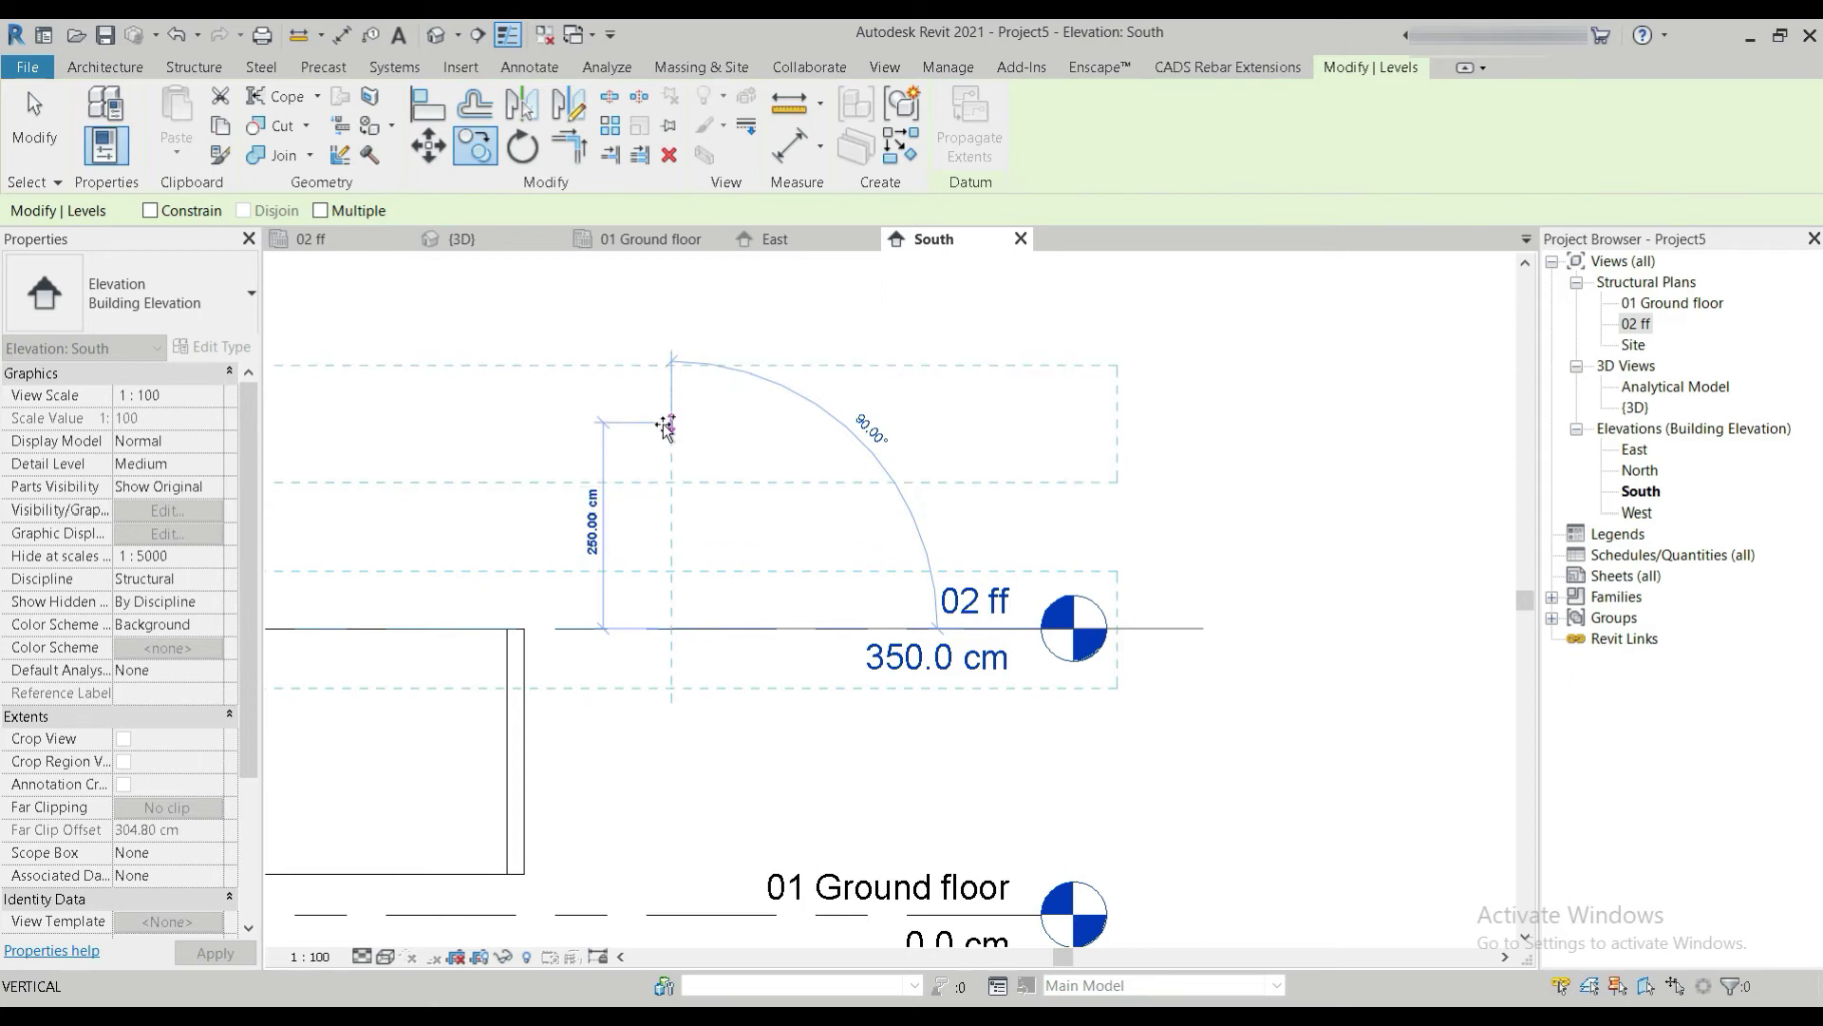
type("300")
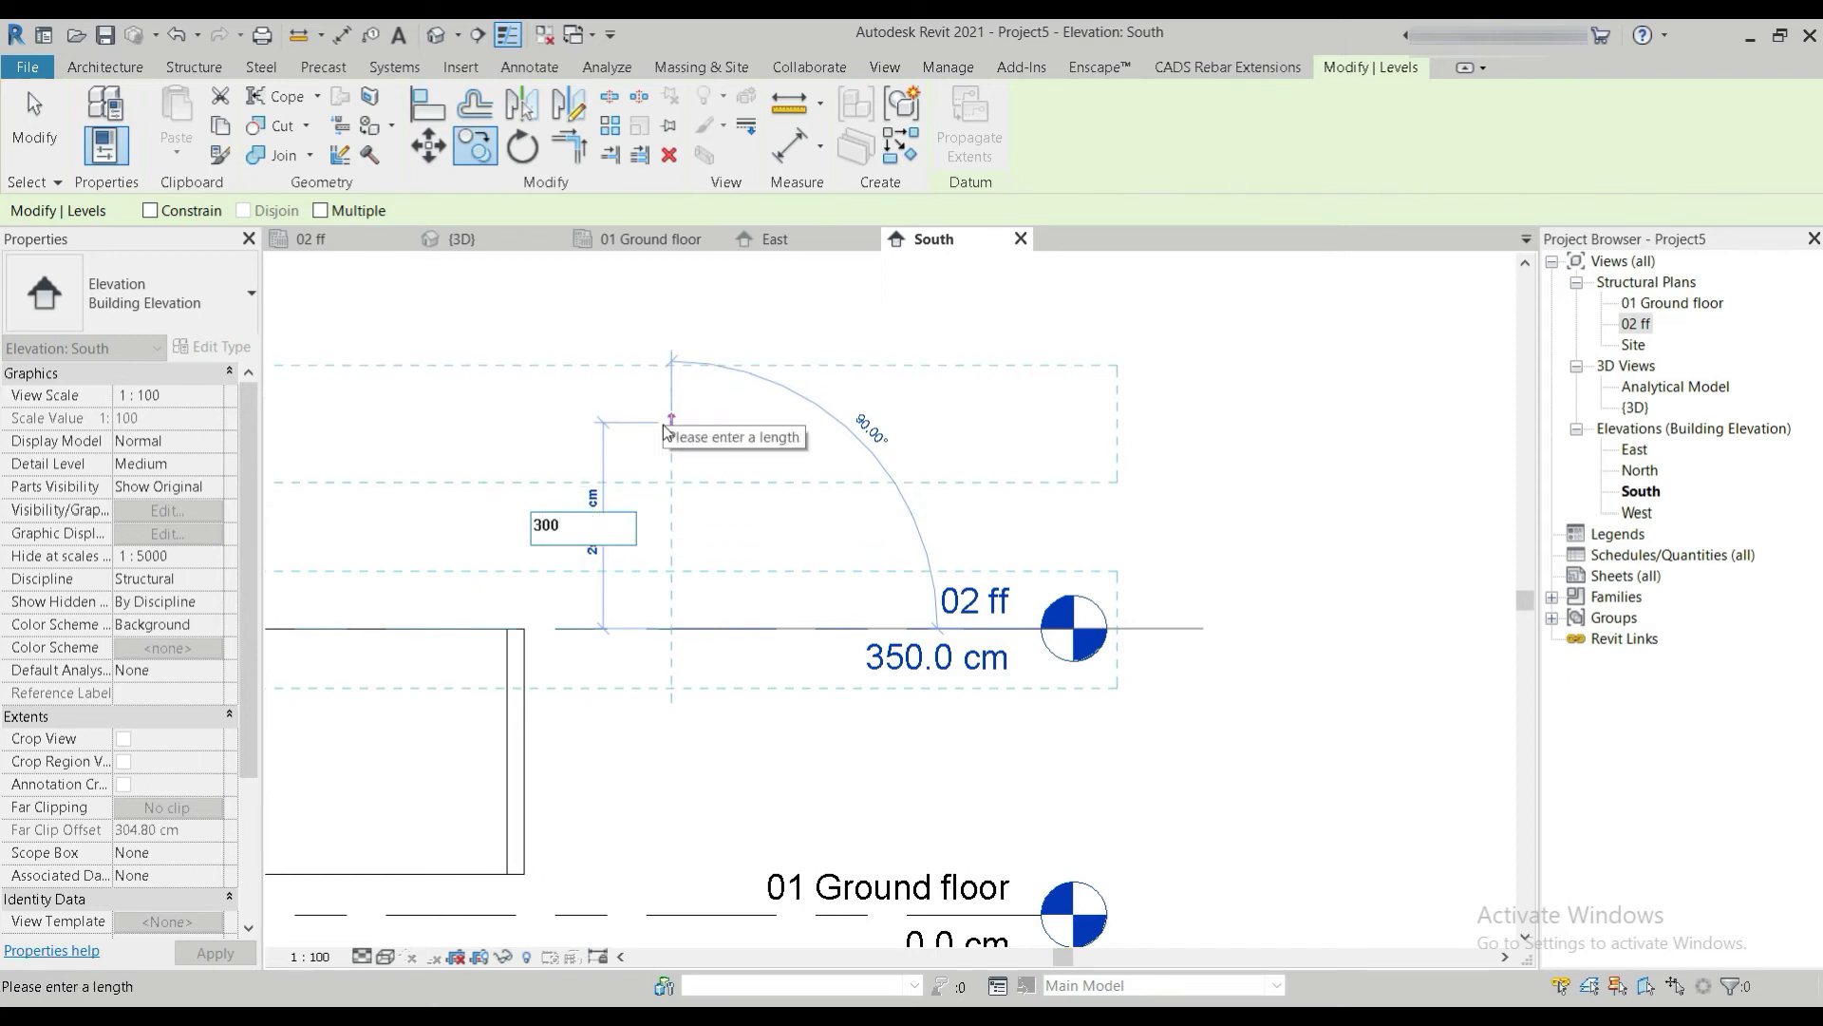
type("cm")
key("Return")
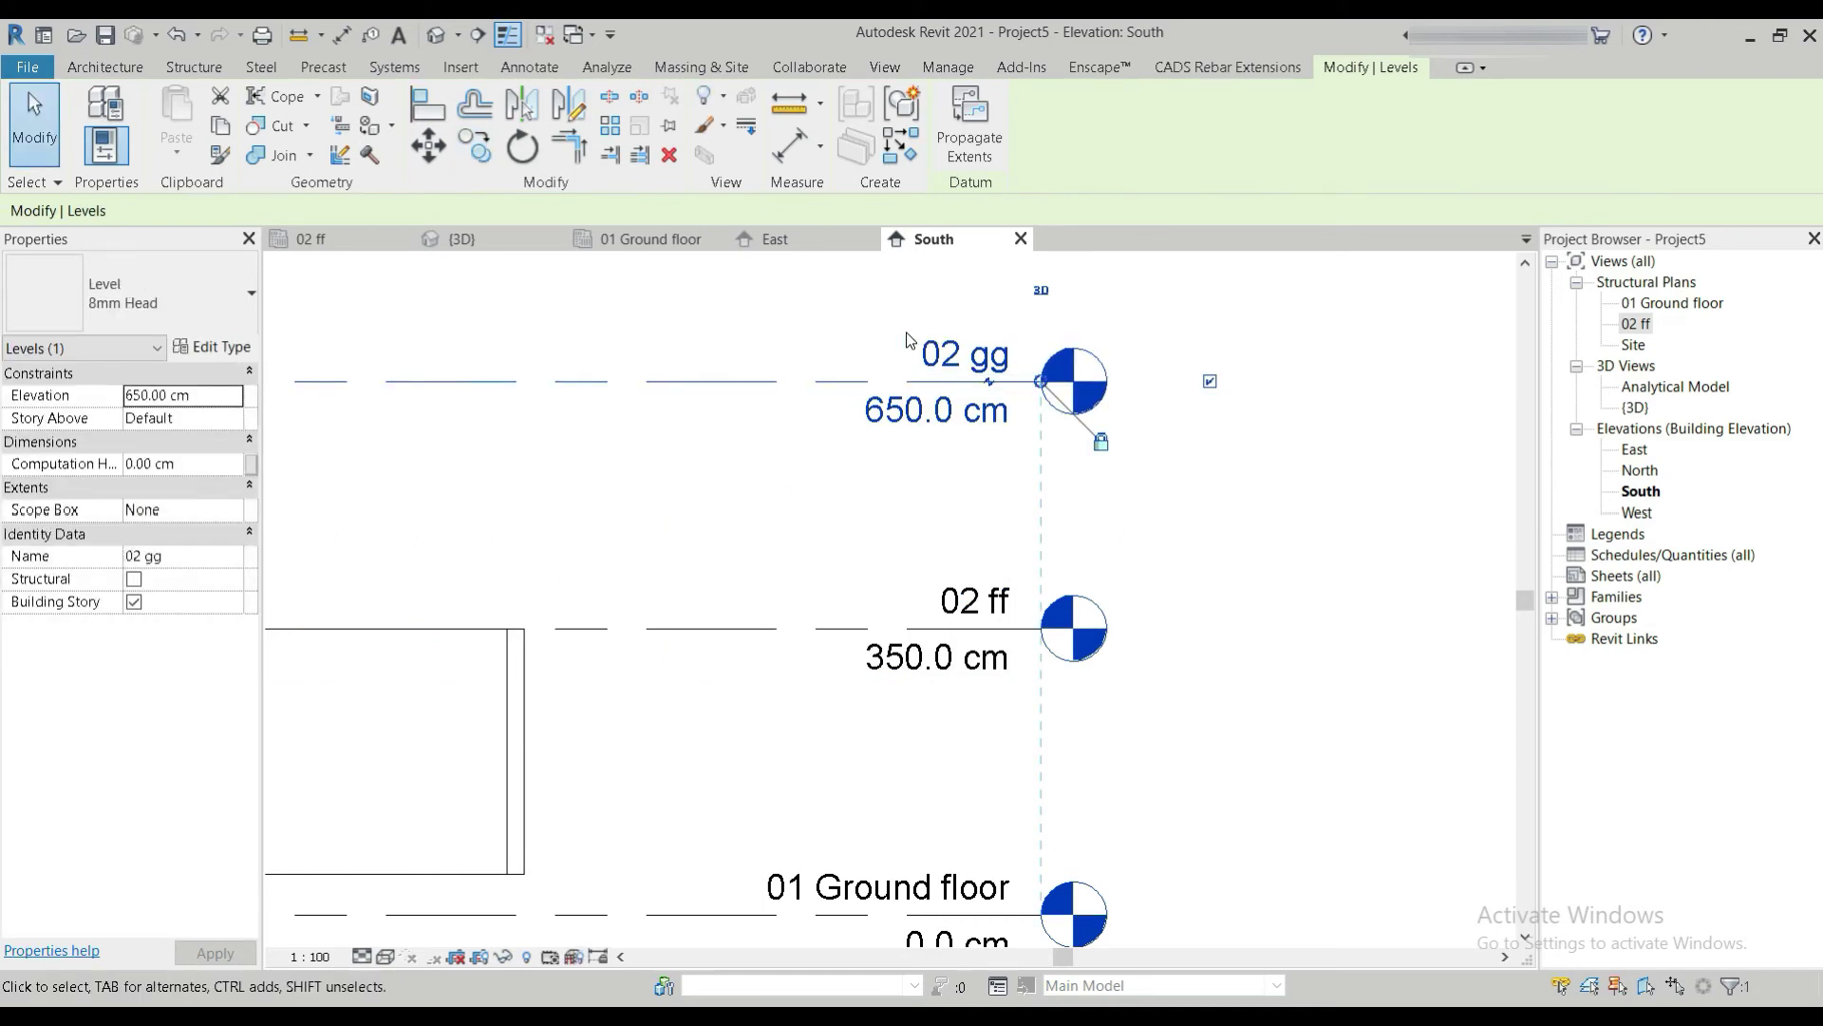
left_click(1185, 521)
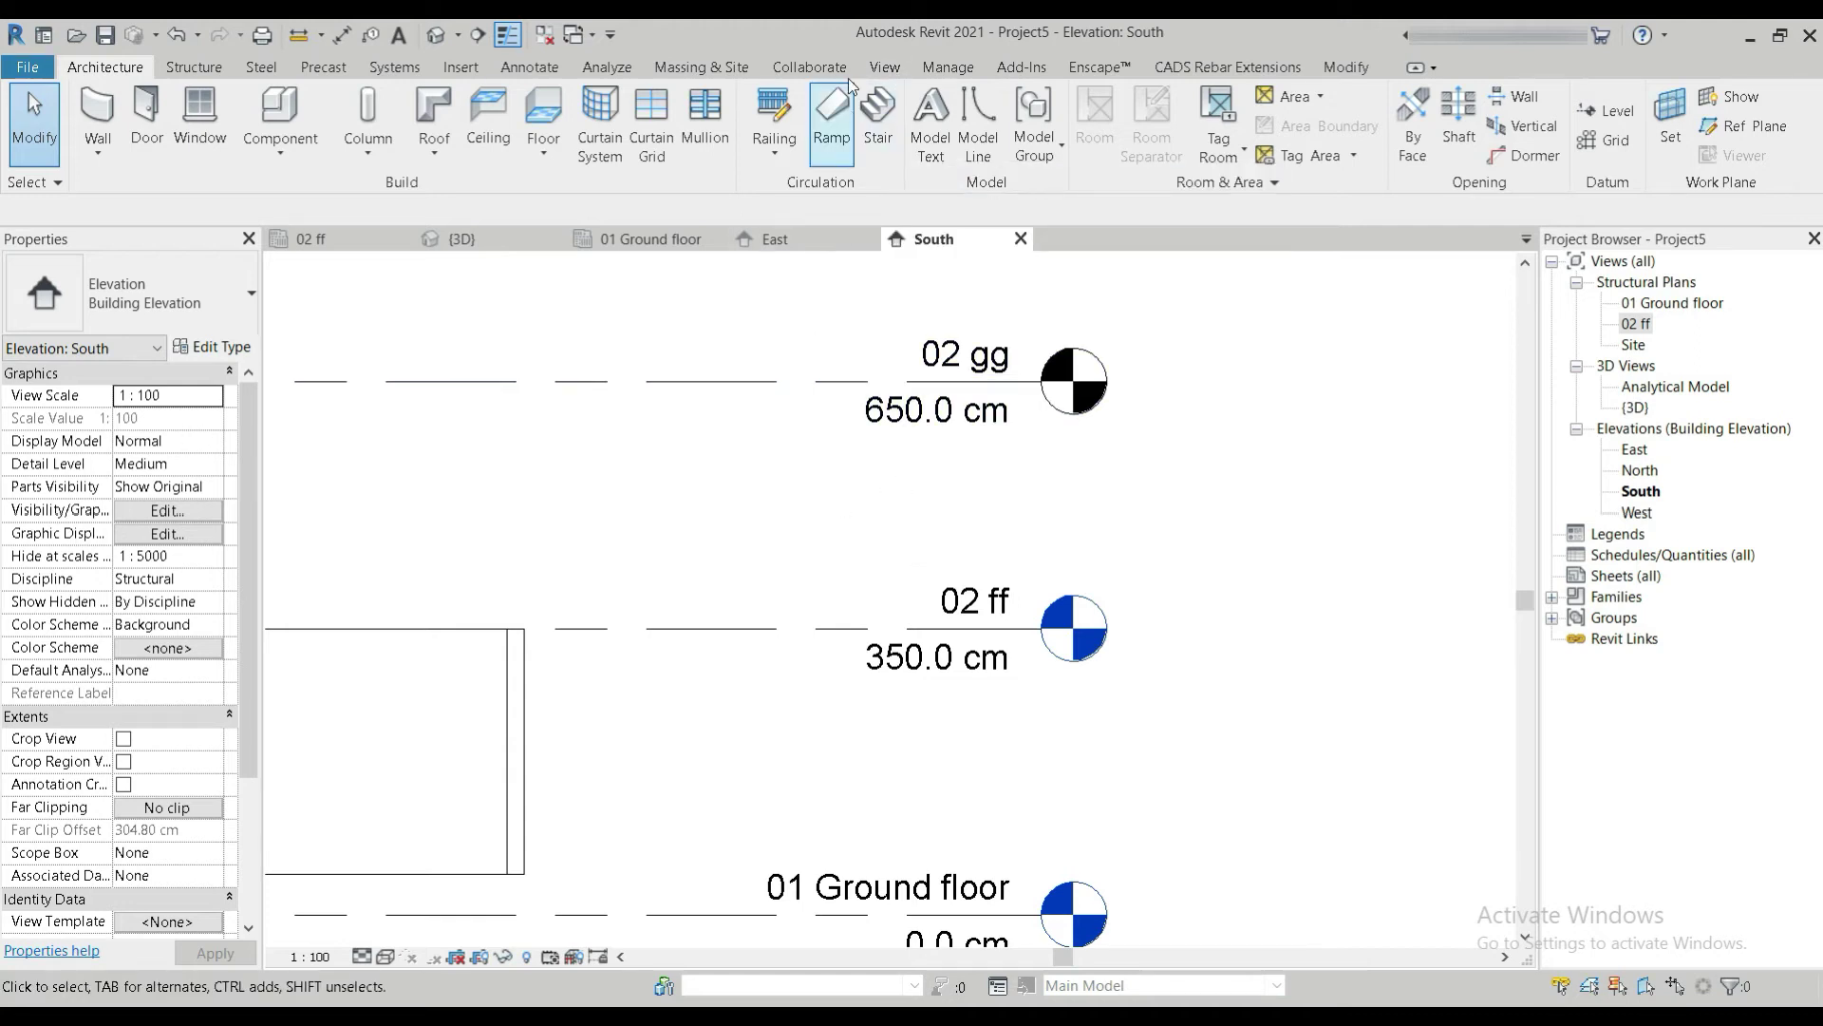
Create a new structural plan view for the 02 gg level, without duplicating existing views.
left_click(888, 65)
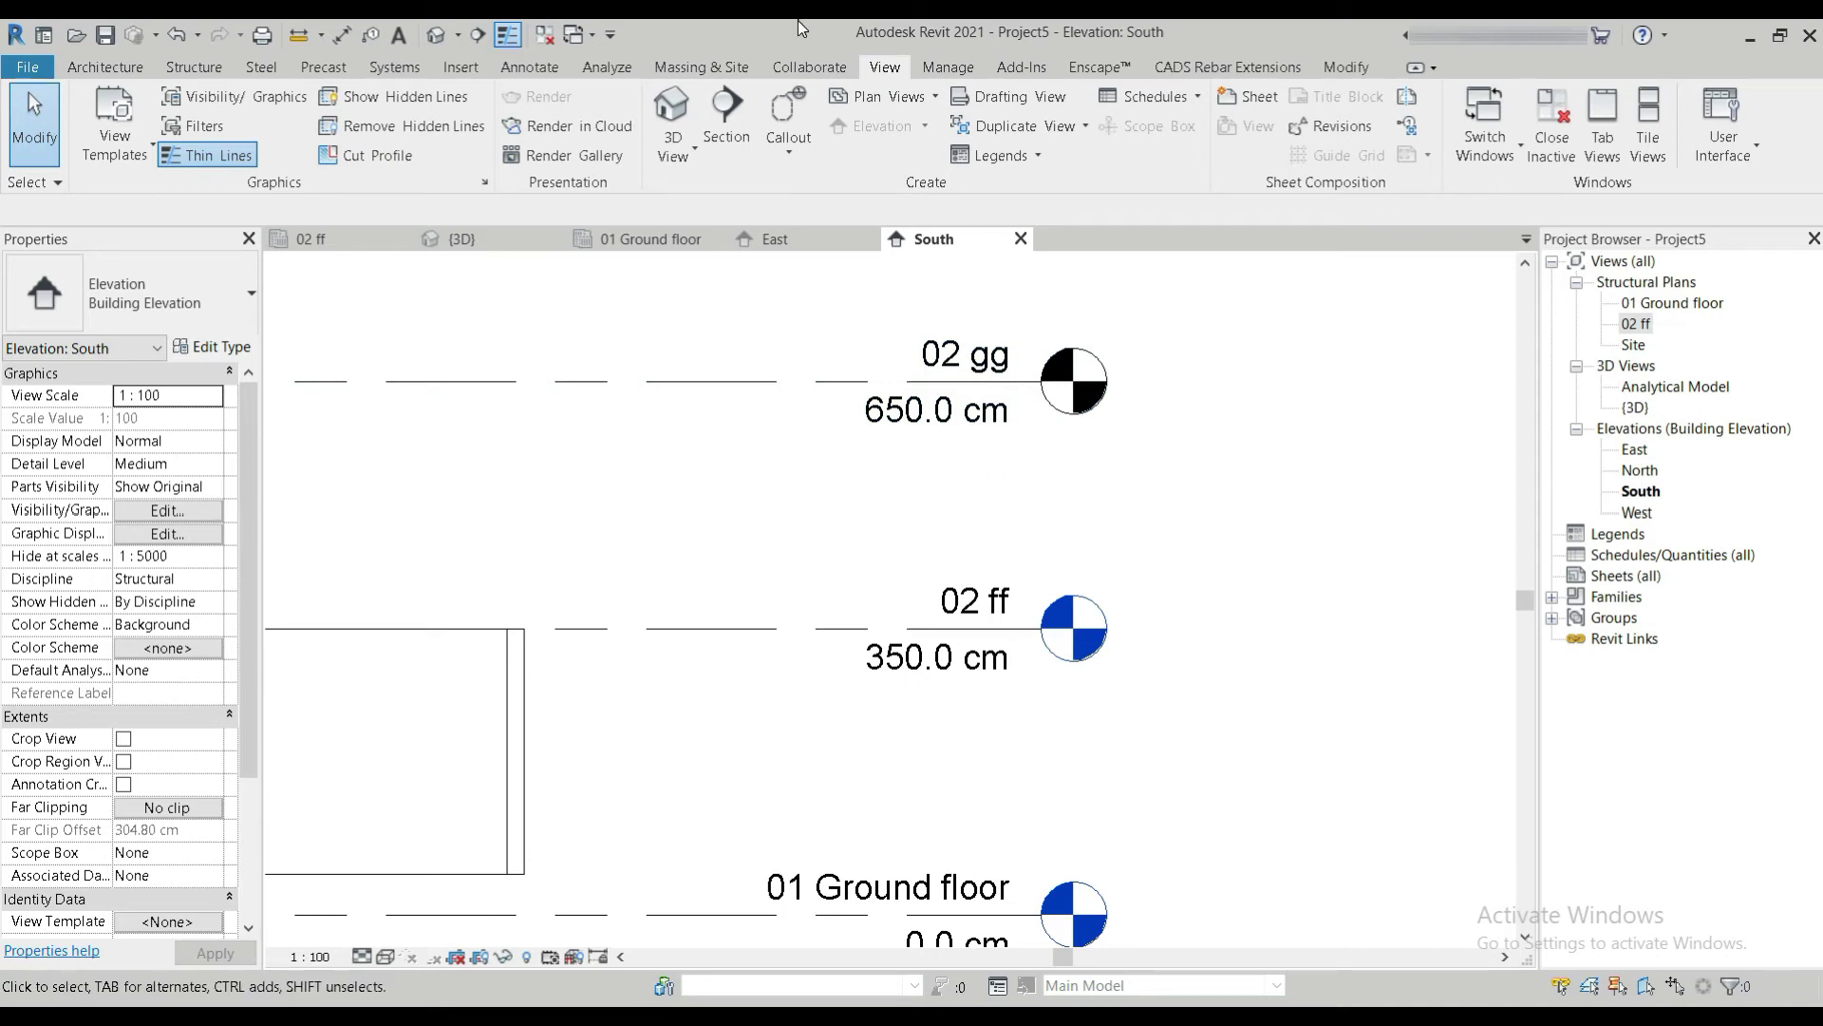
left_click(894, 98)
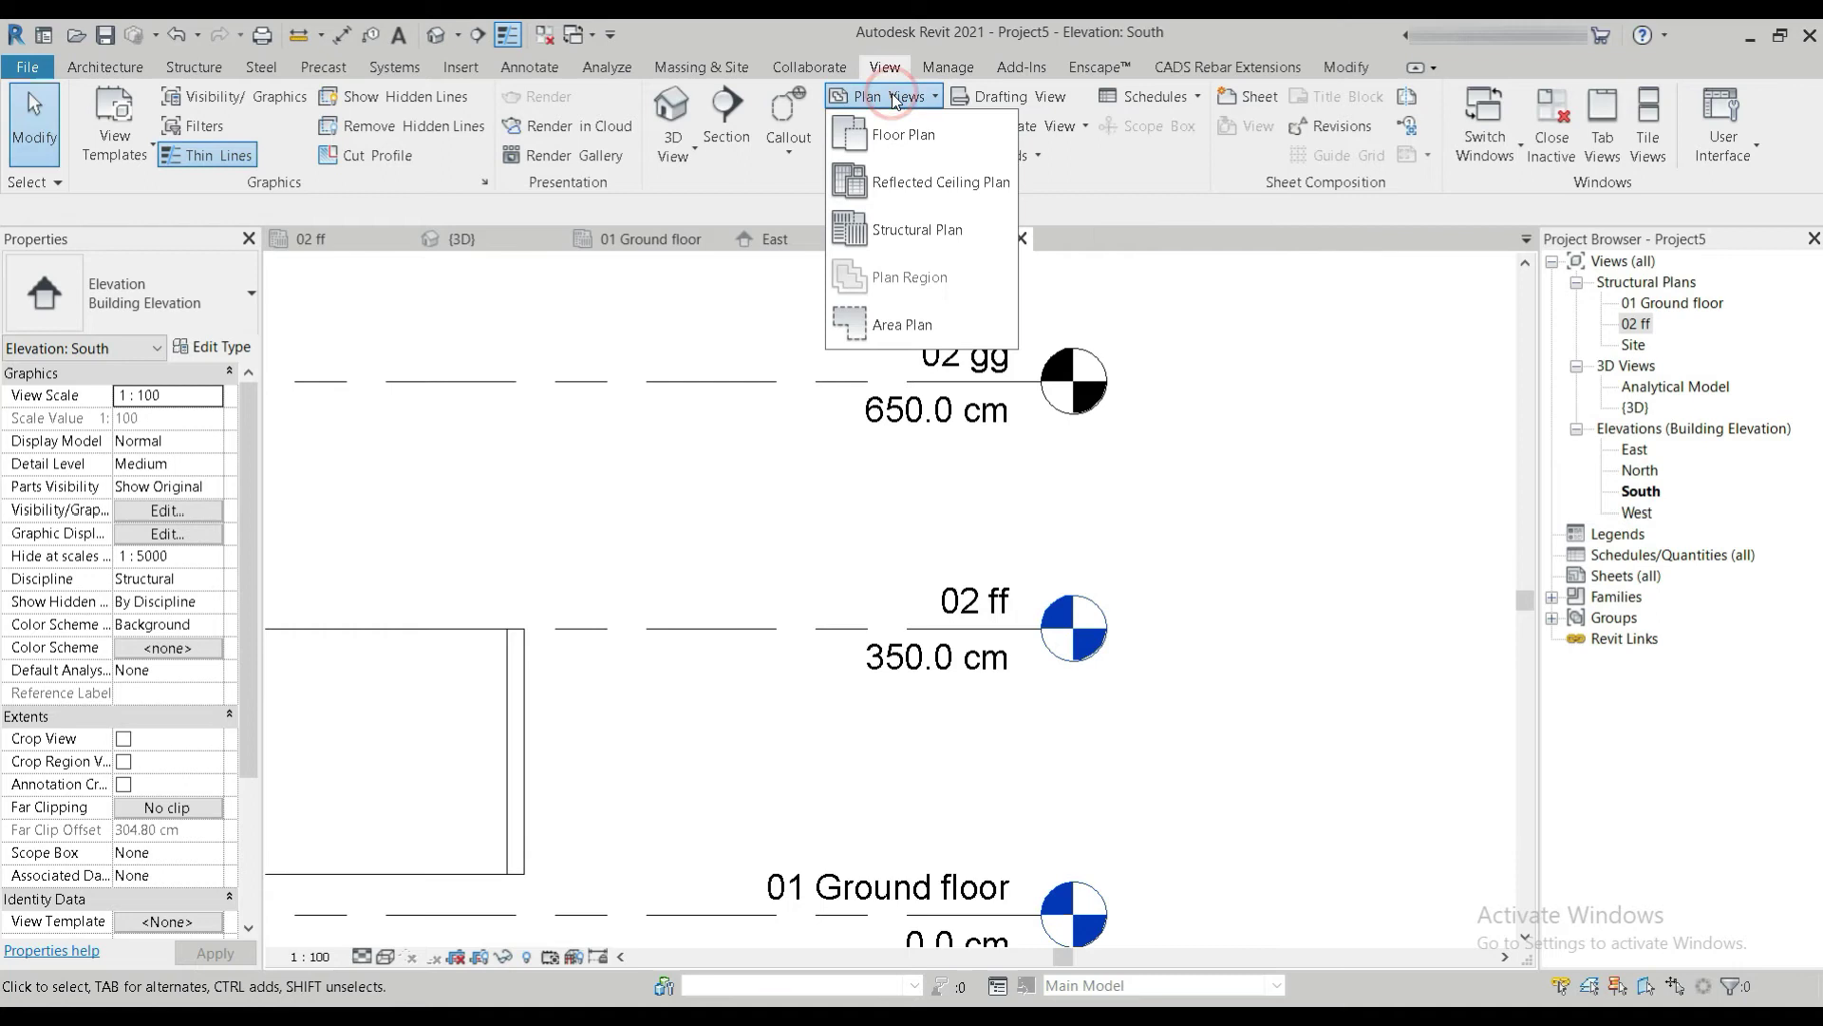
left_click(924, 242)
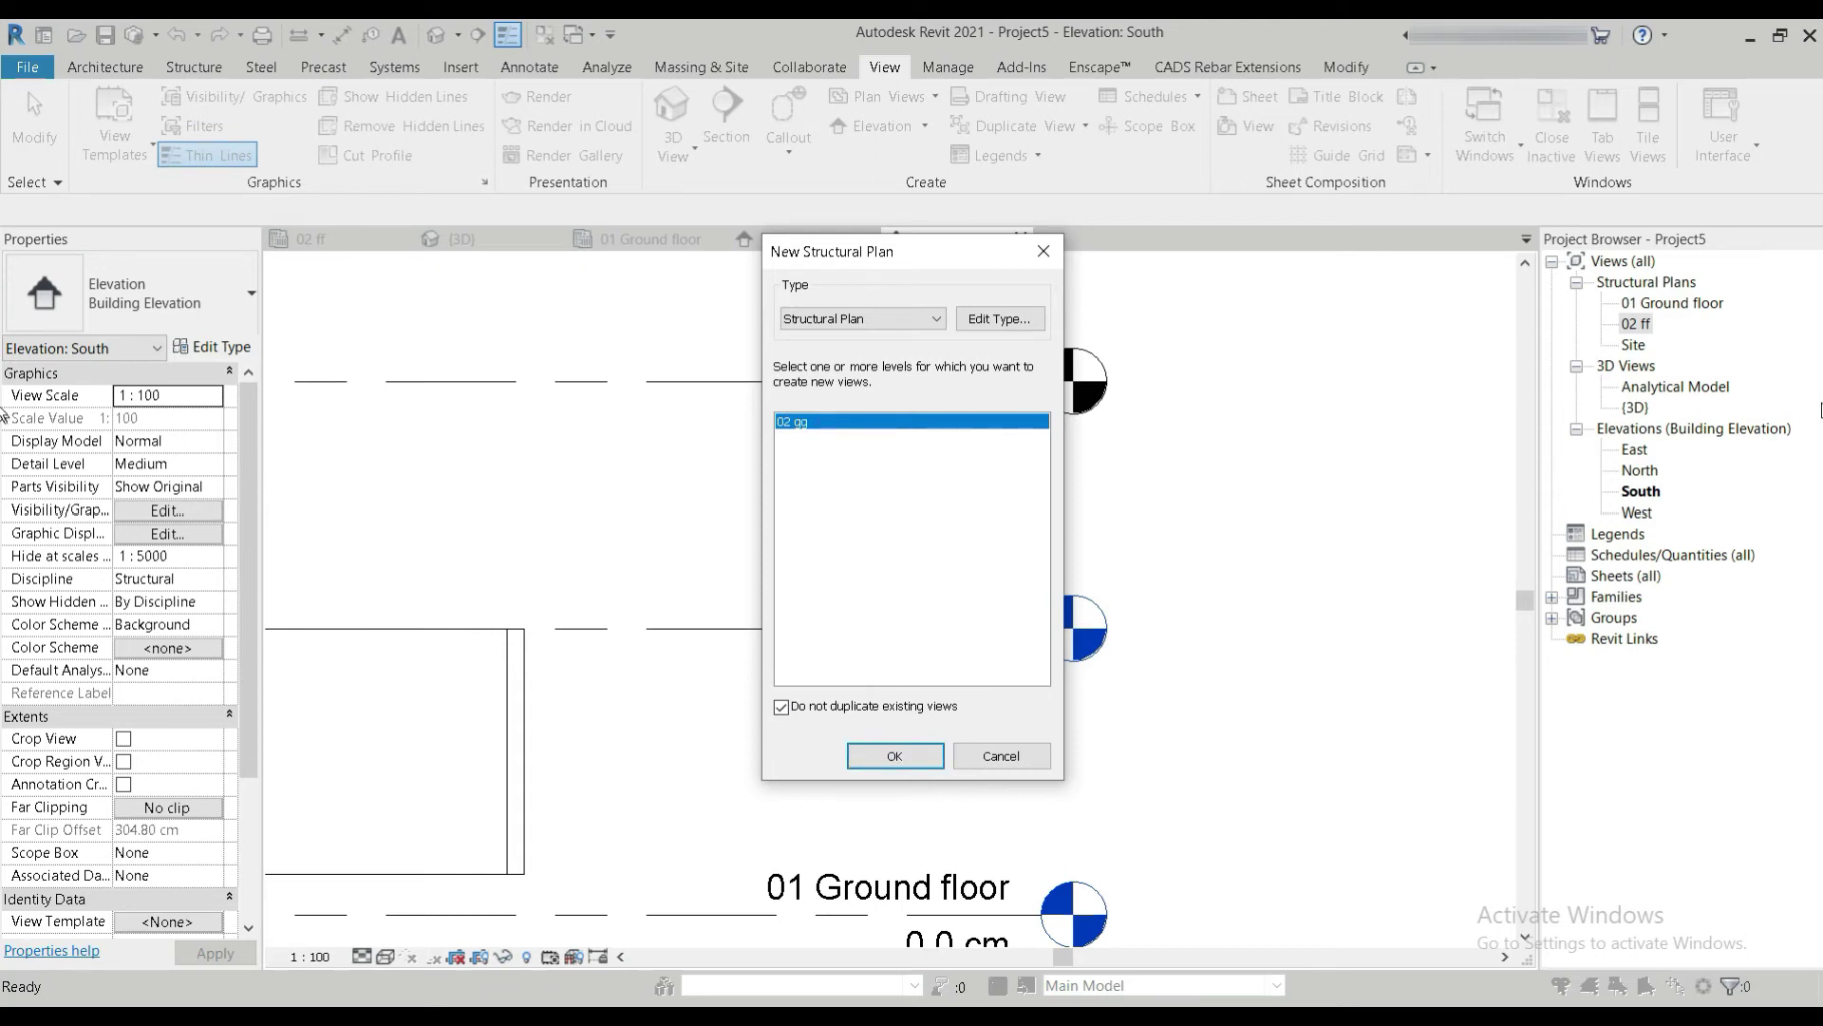
left_click(875, 755)
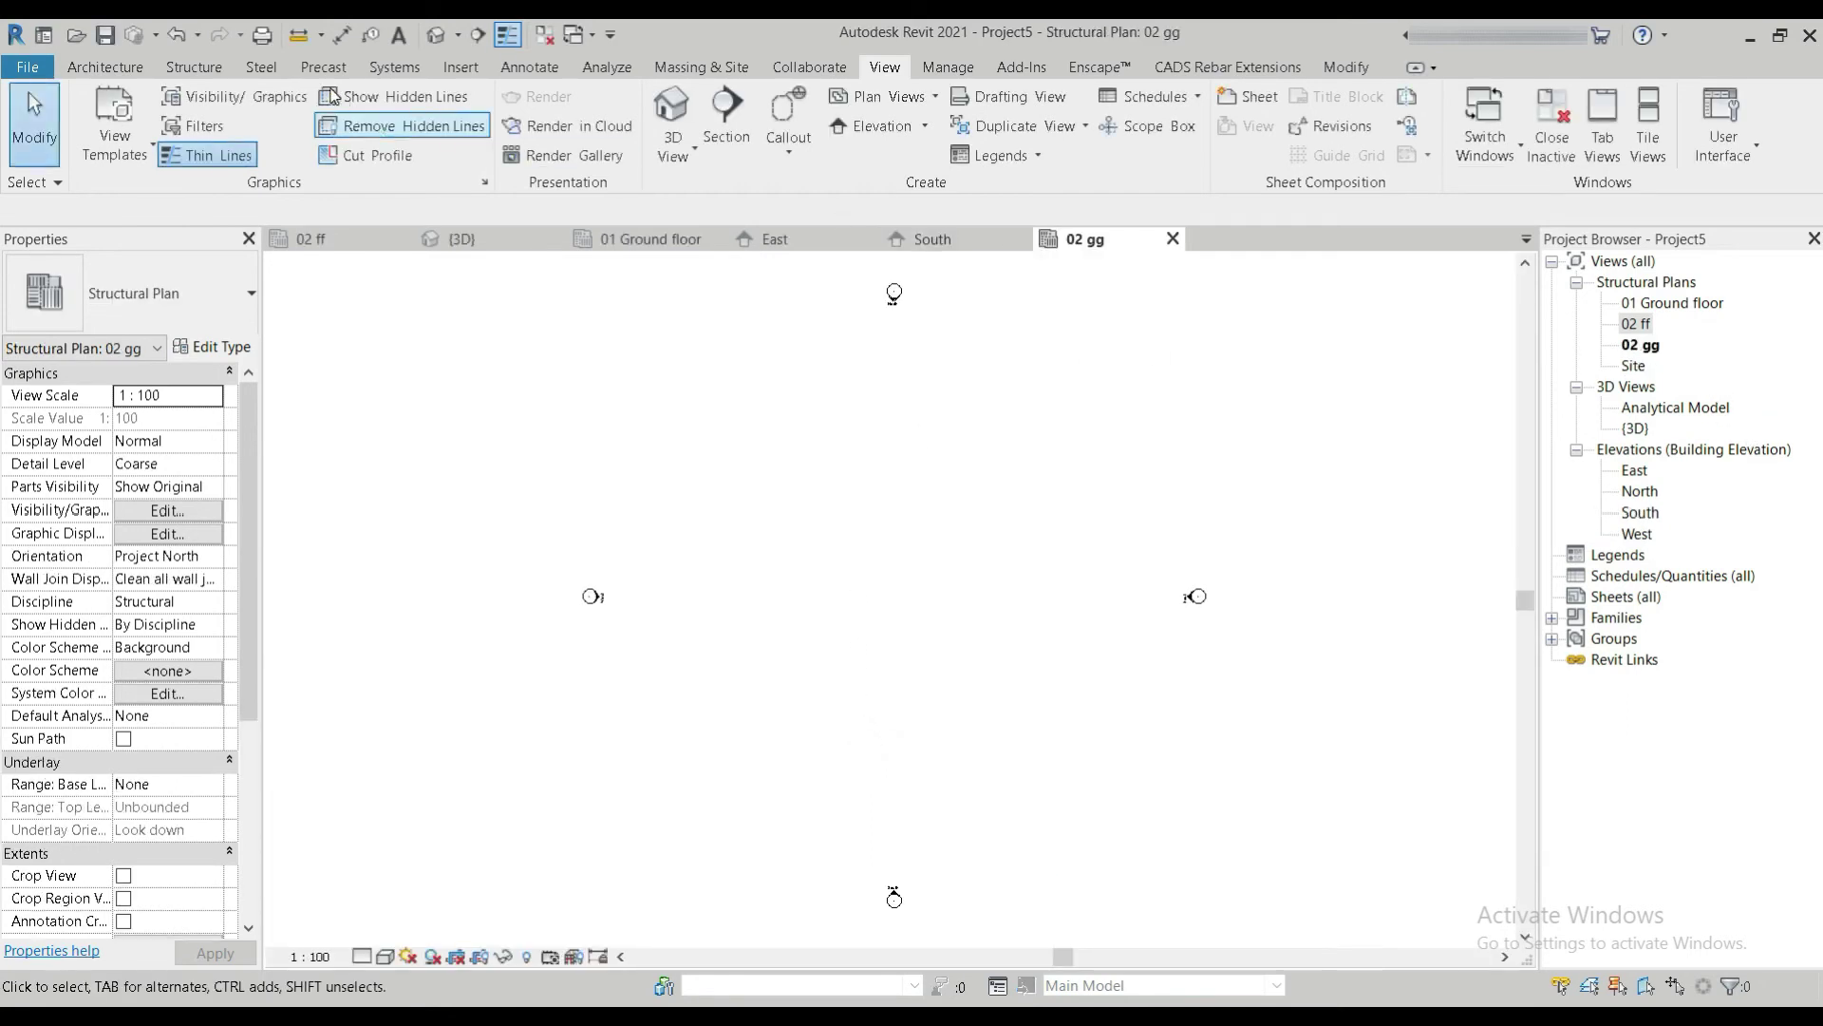
Return to the South elevation and rename the 02 gg level as "03 2nd floor", including its corresponding views.
left_click(963, 238)
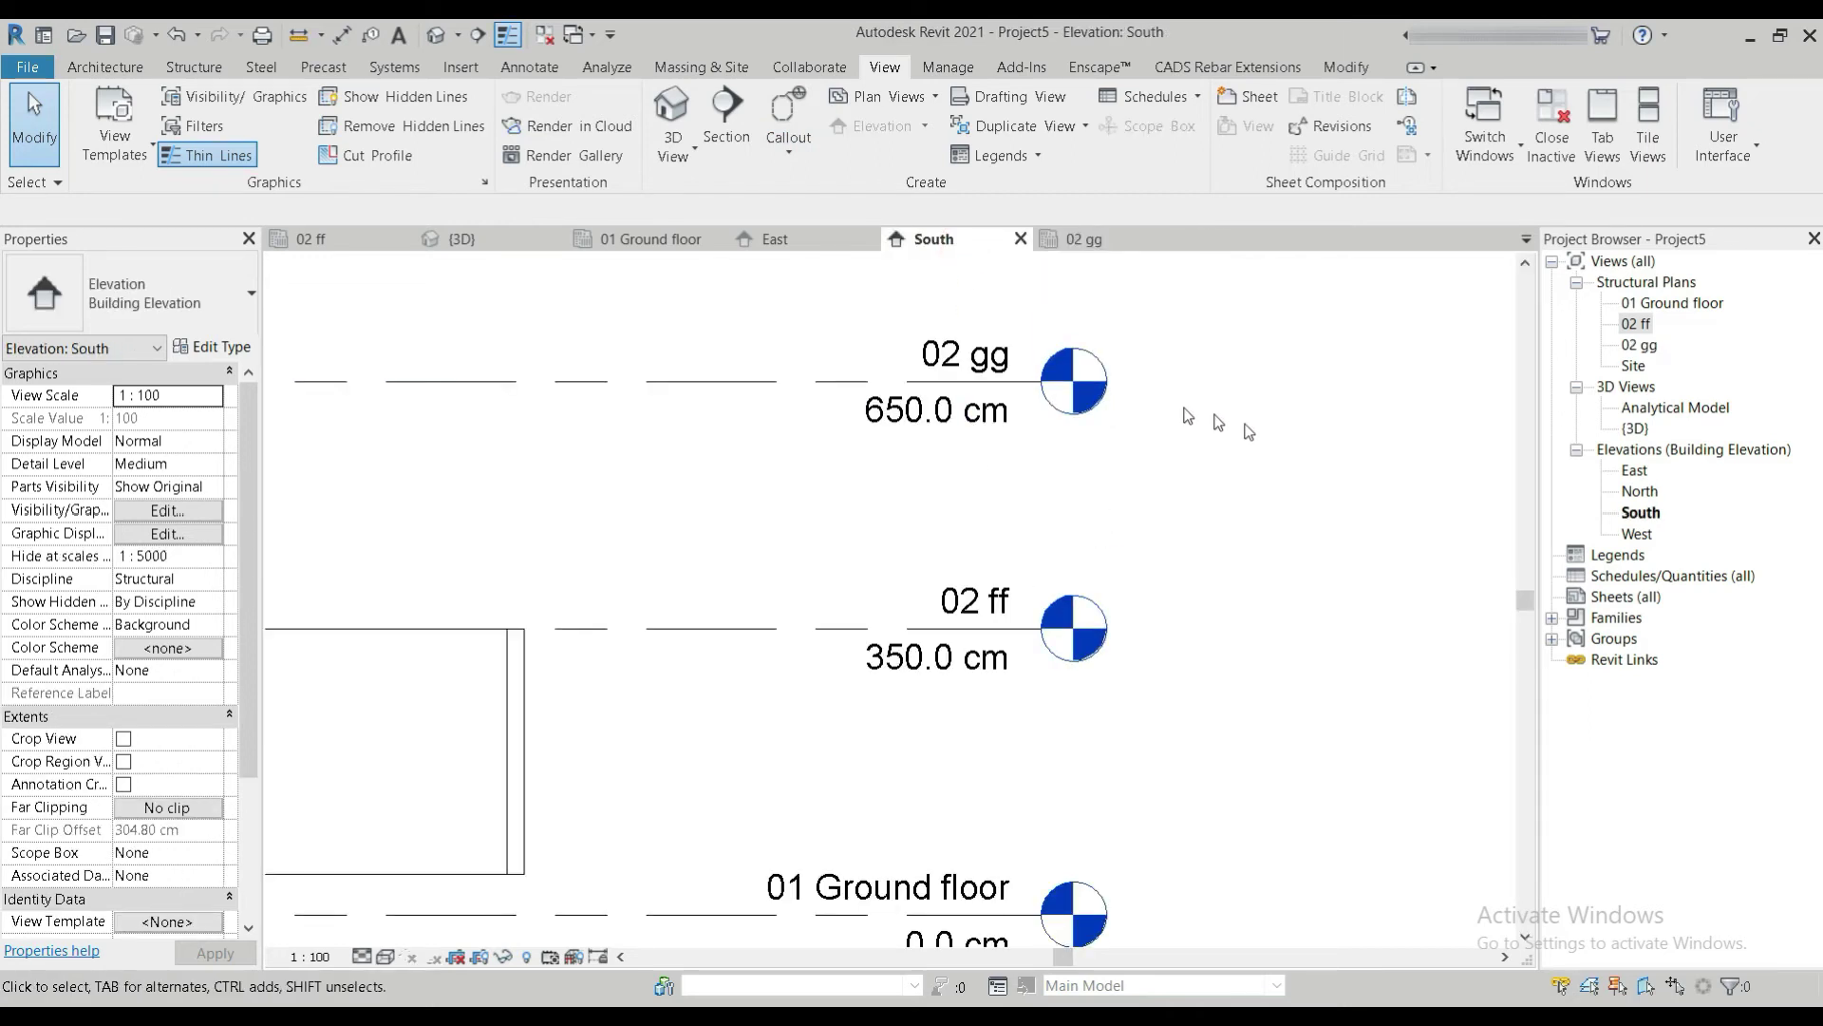
double_click(965, 359)
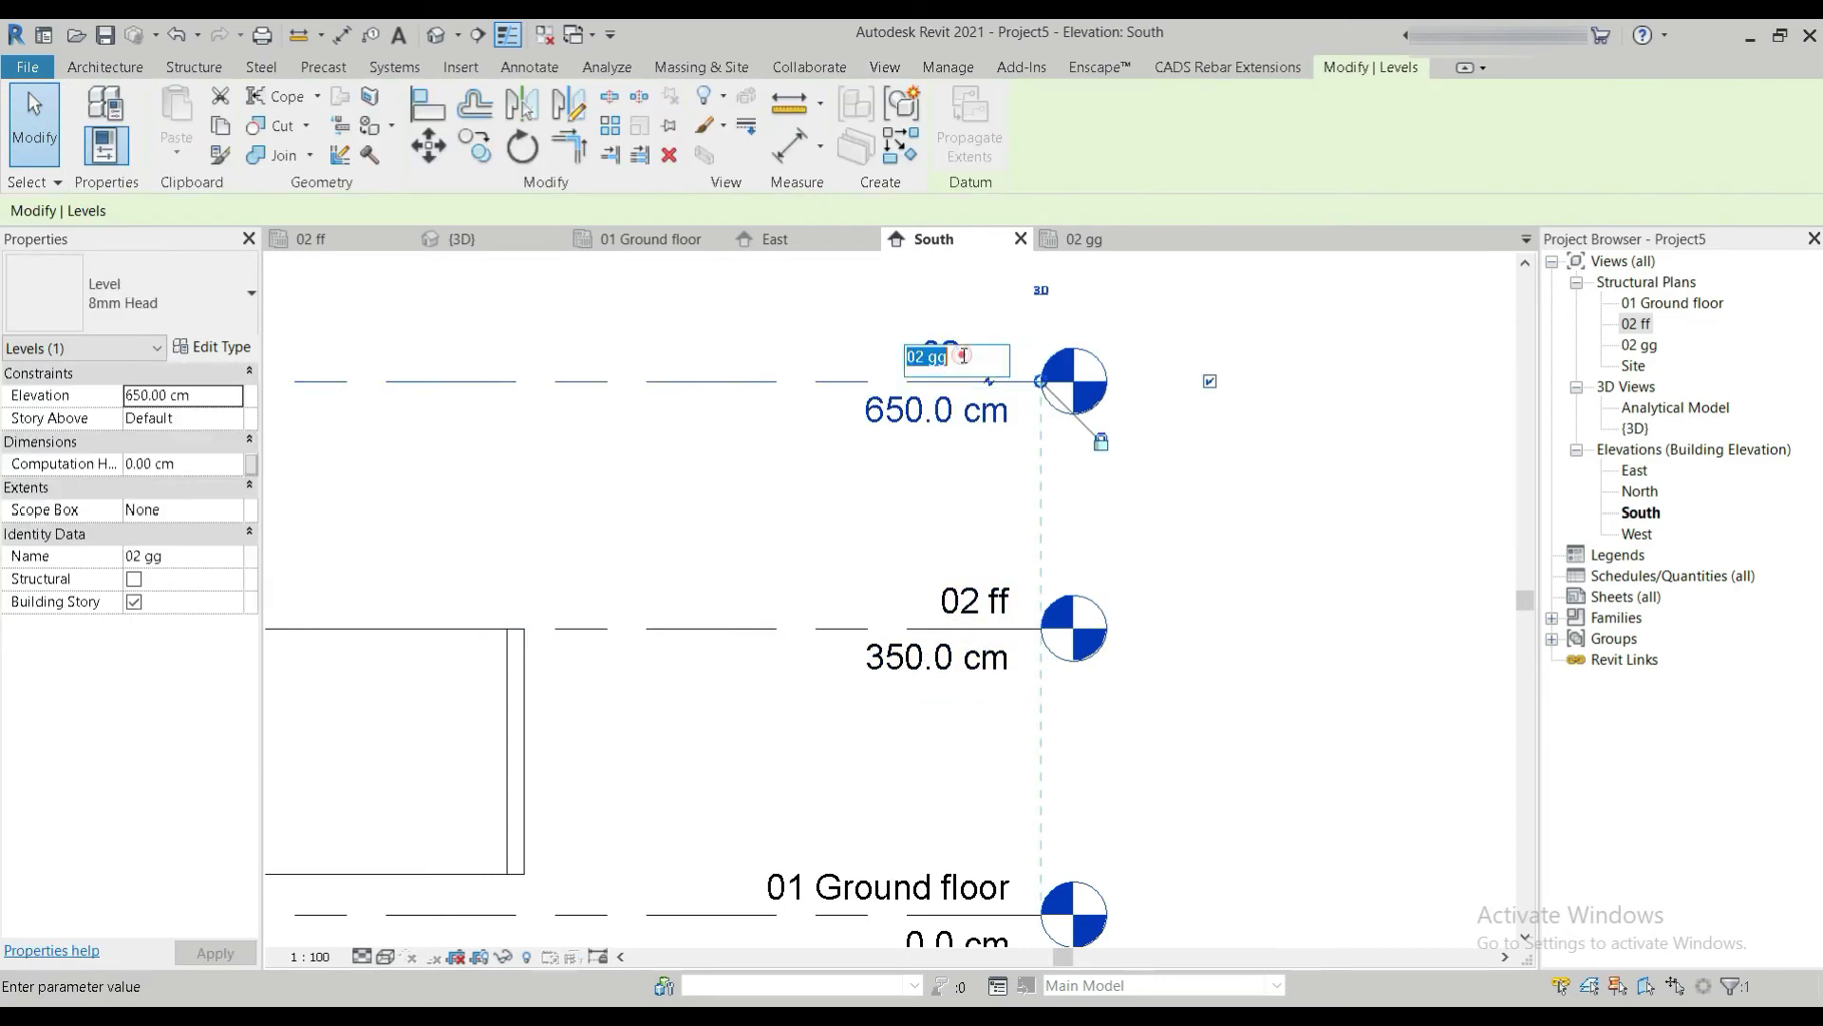
type("03 2nd")
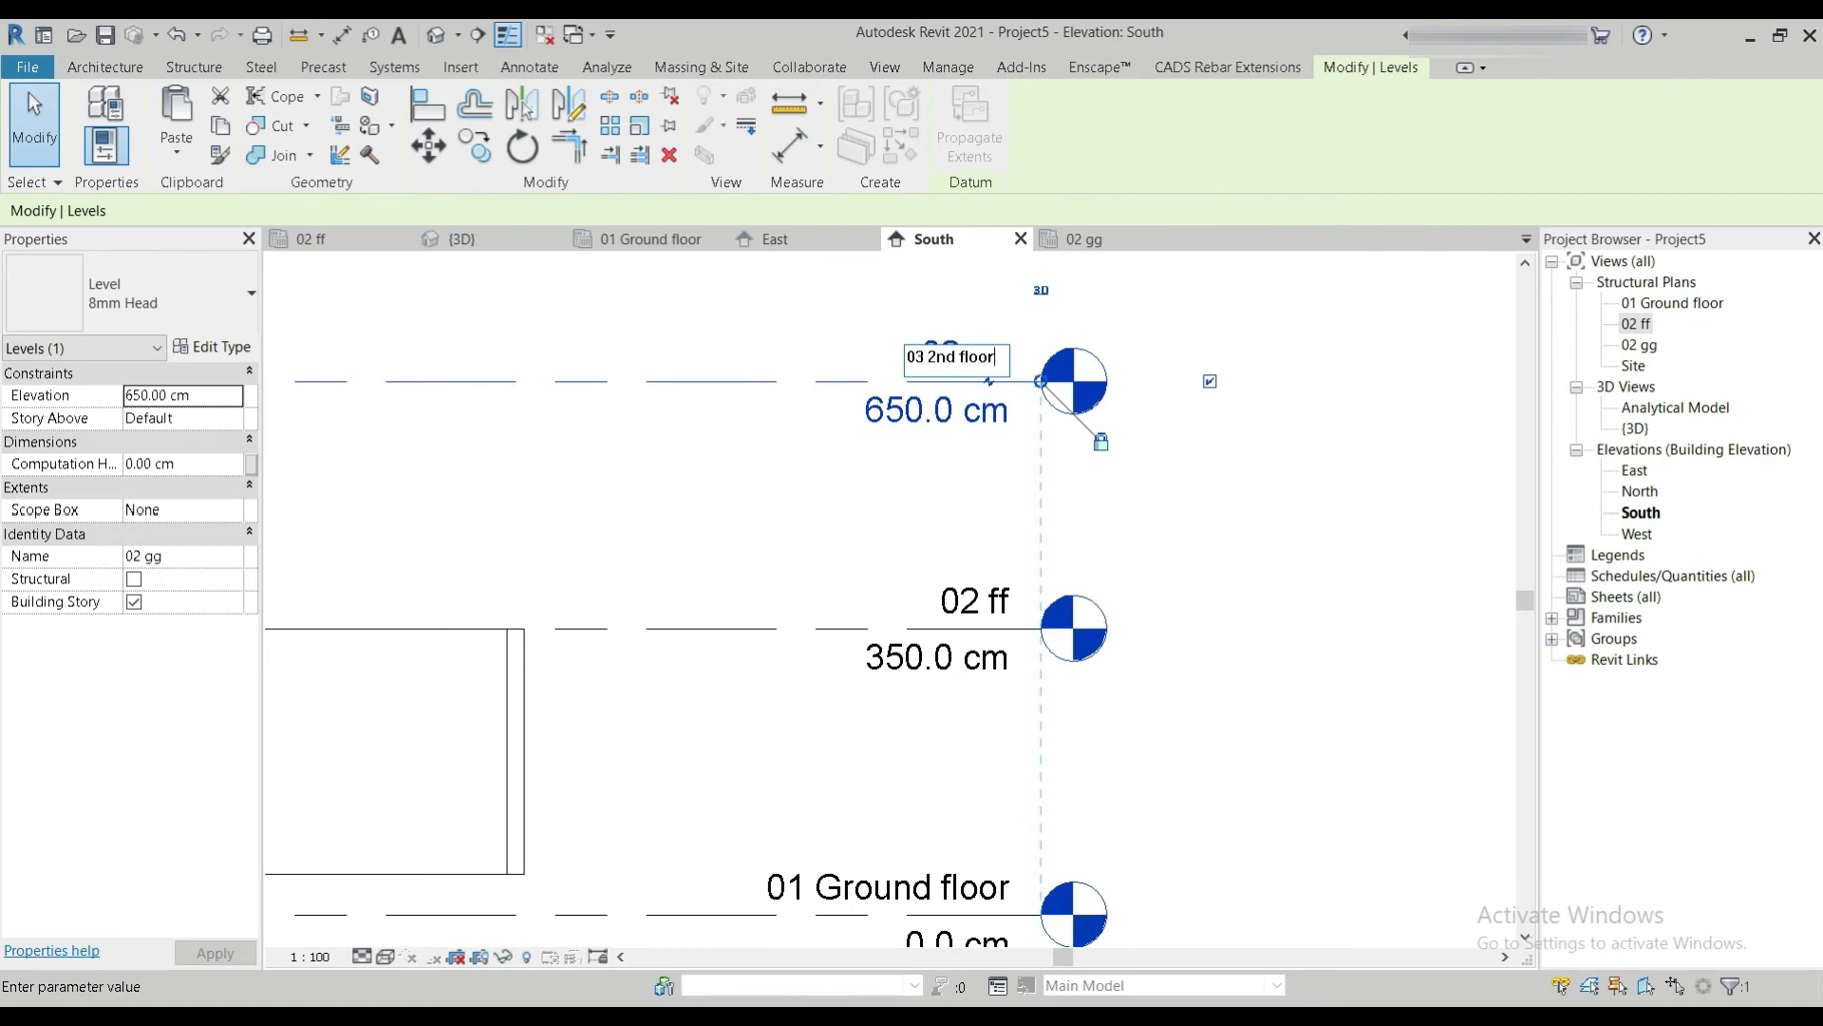
key("Return")
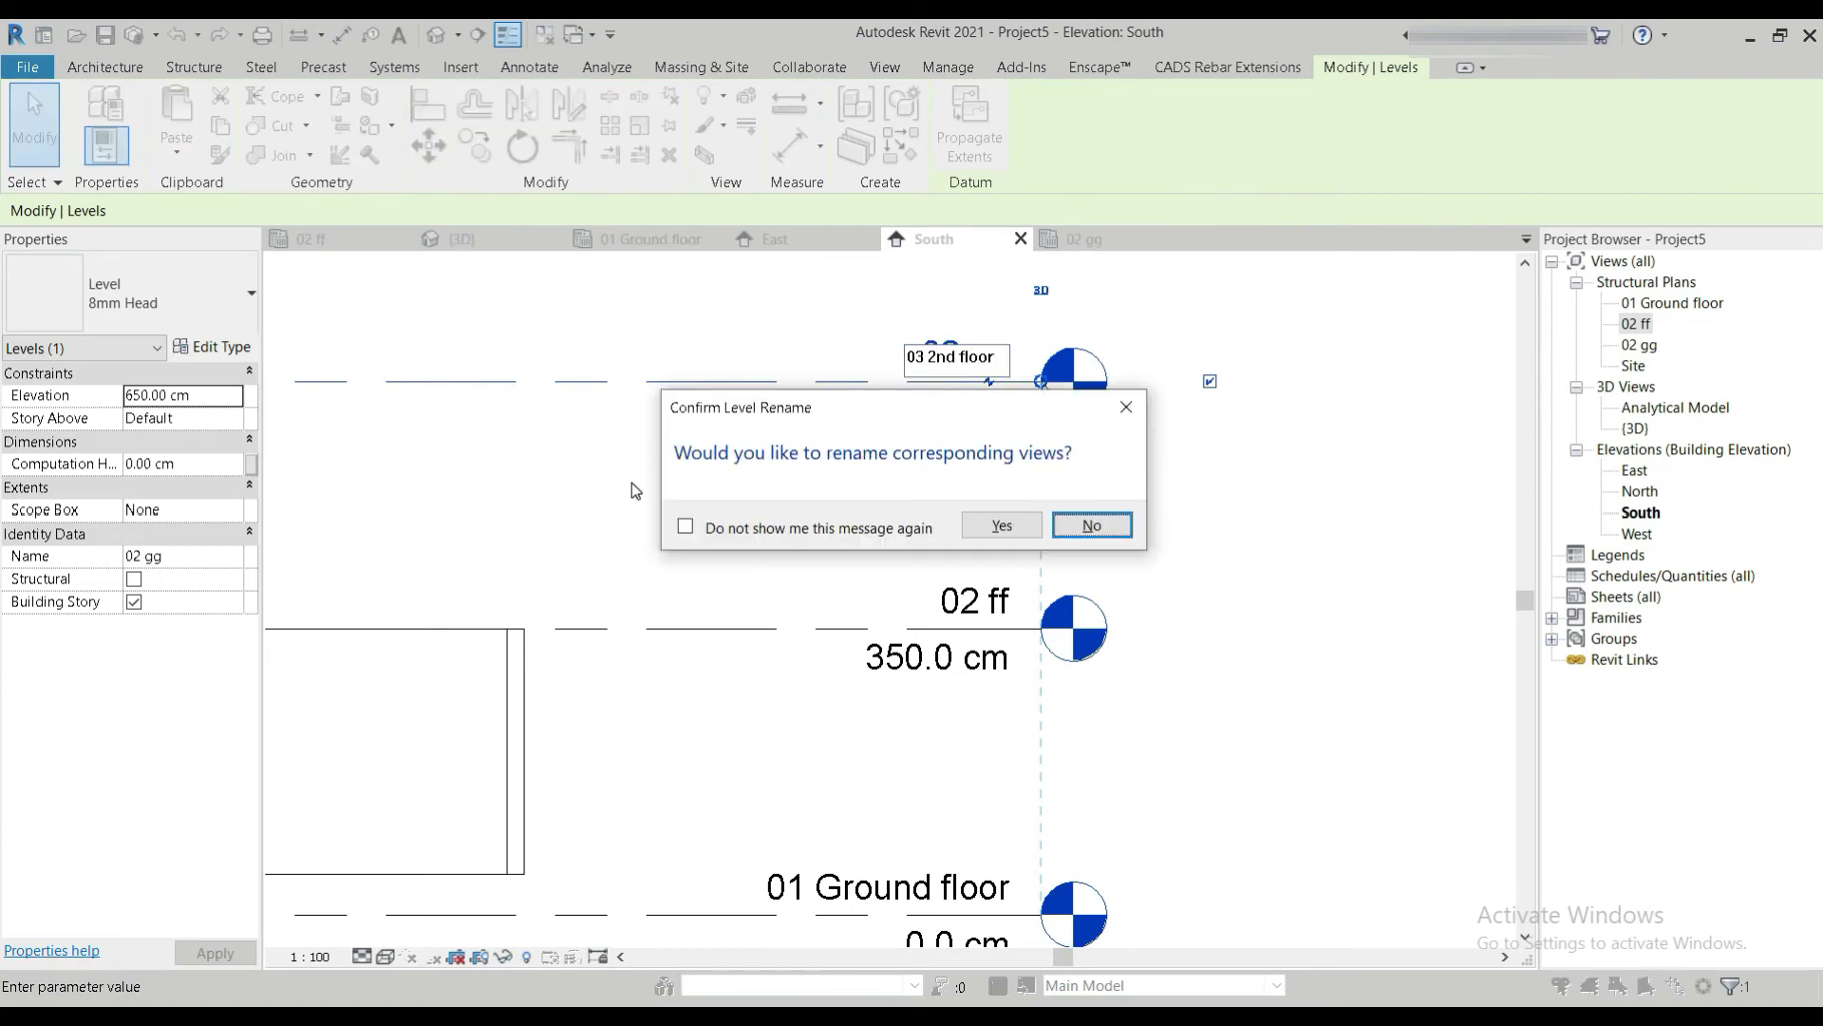
left_click(1003, 534)
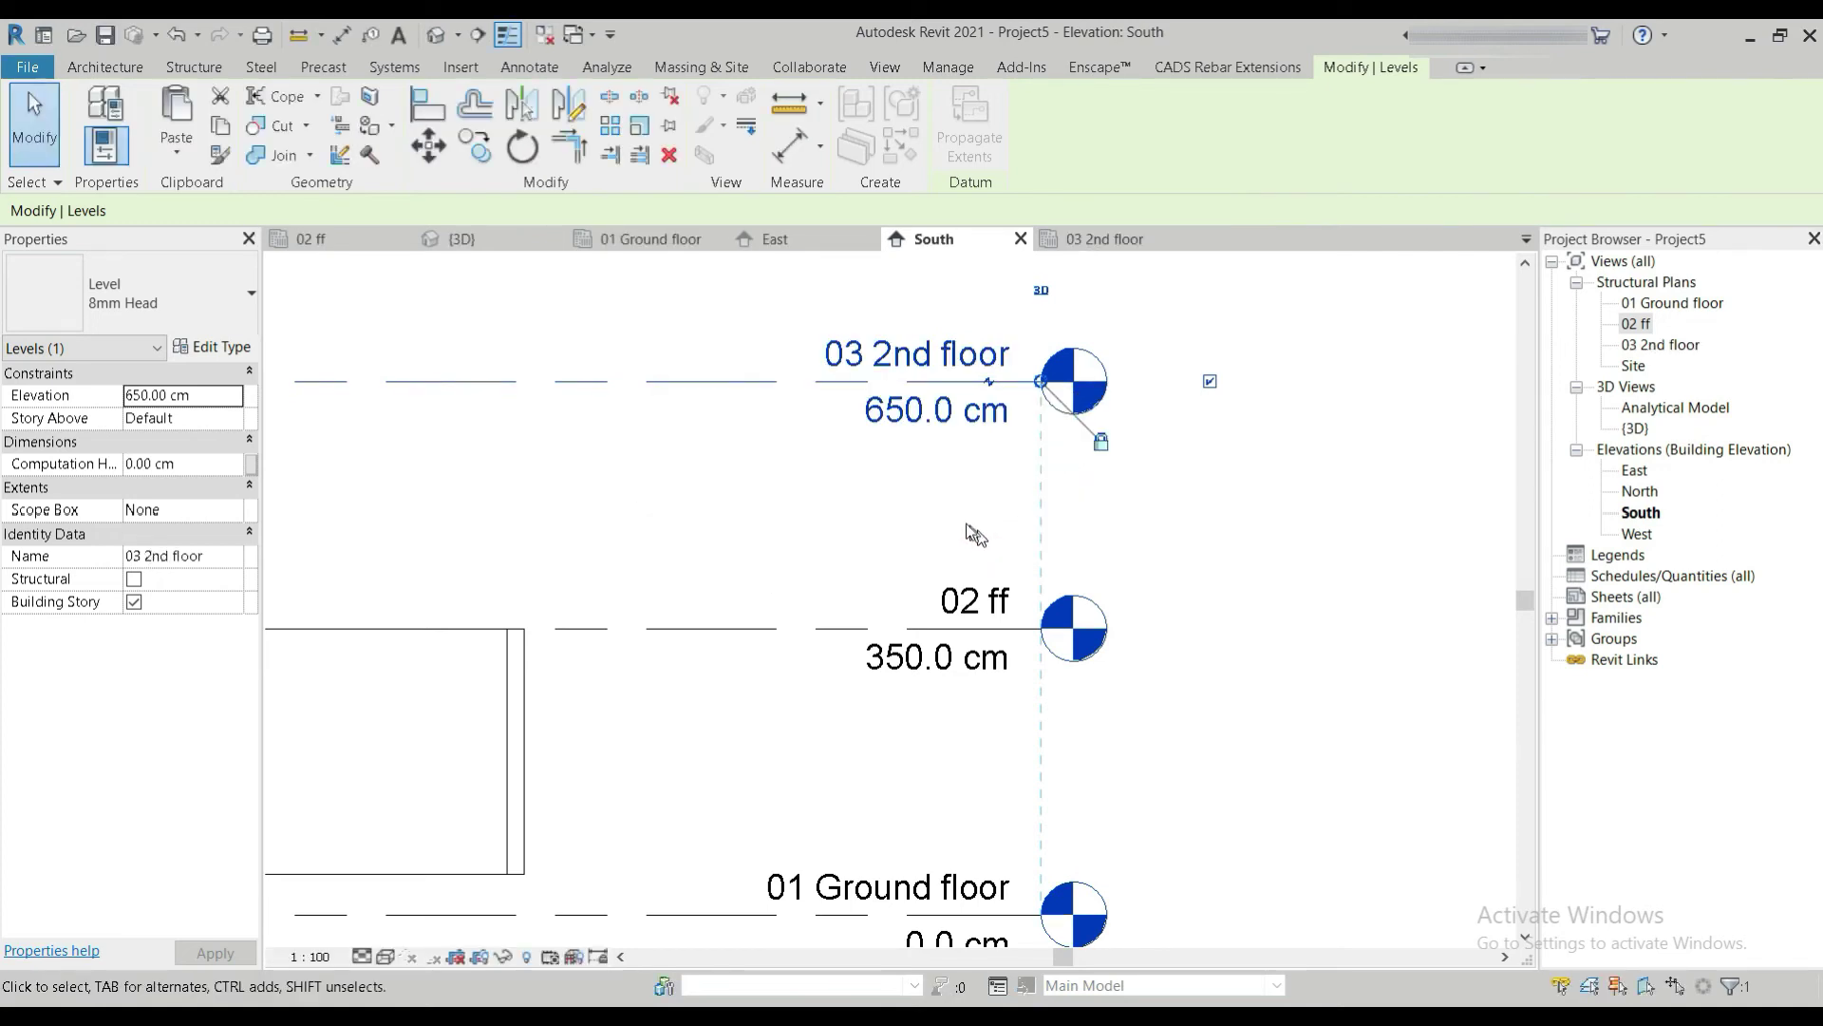
Rename the 02 ff level as "02 first floor", including its corresponding views.
left_click(959, 602)
left_click(959, 602)
left_click(957, 609)
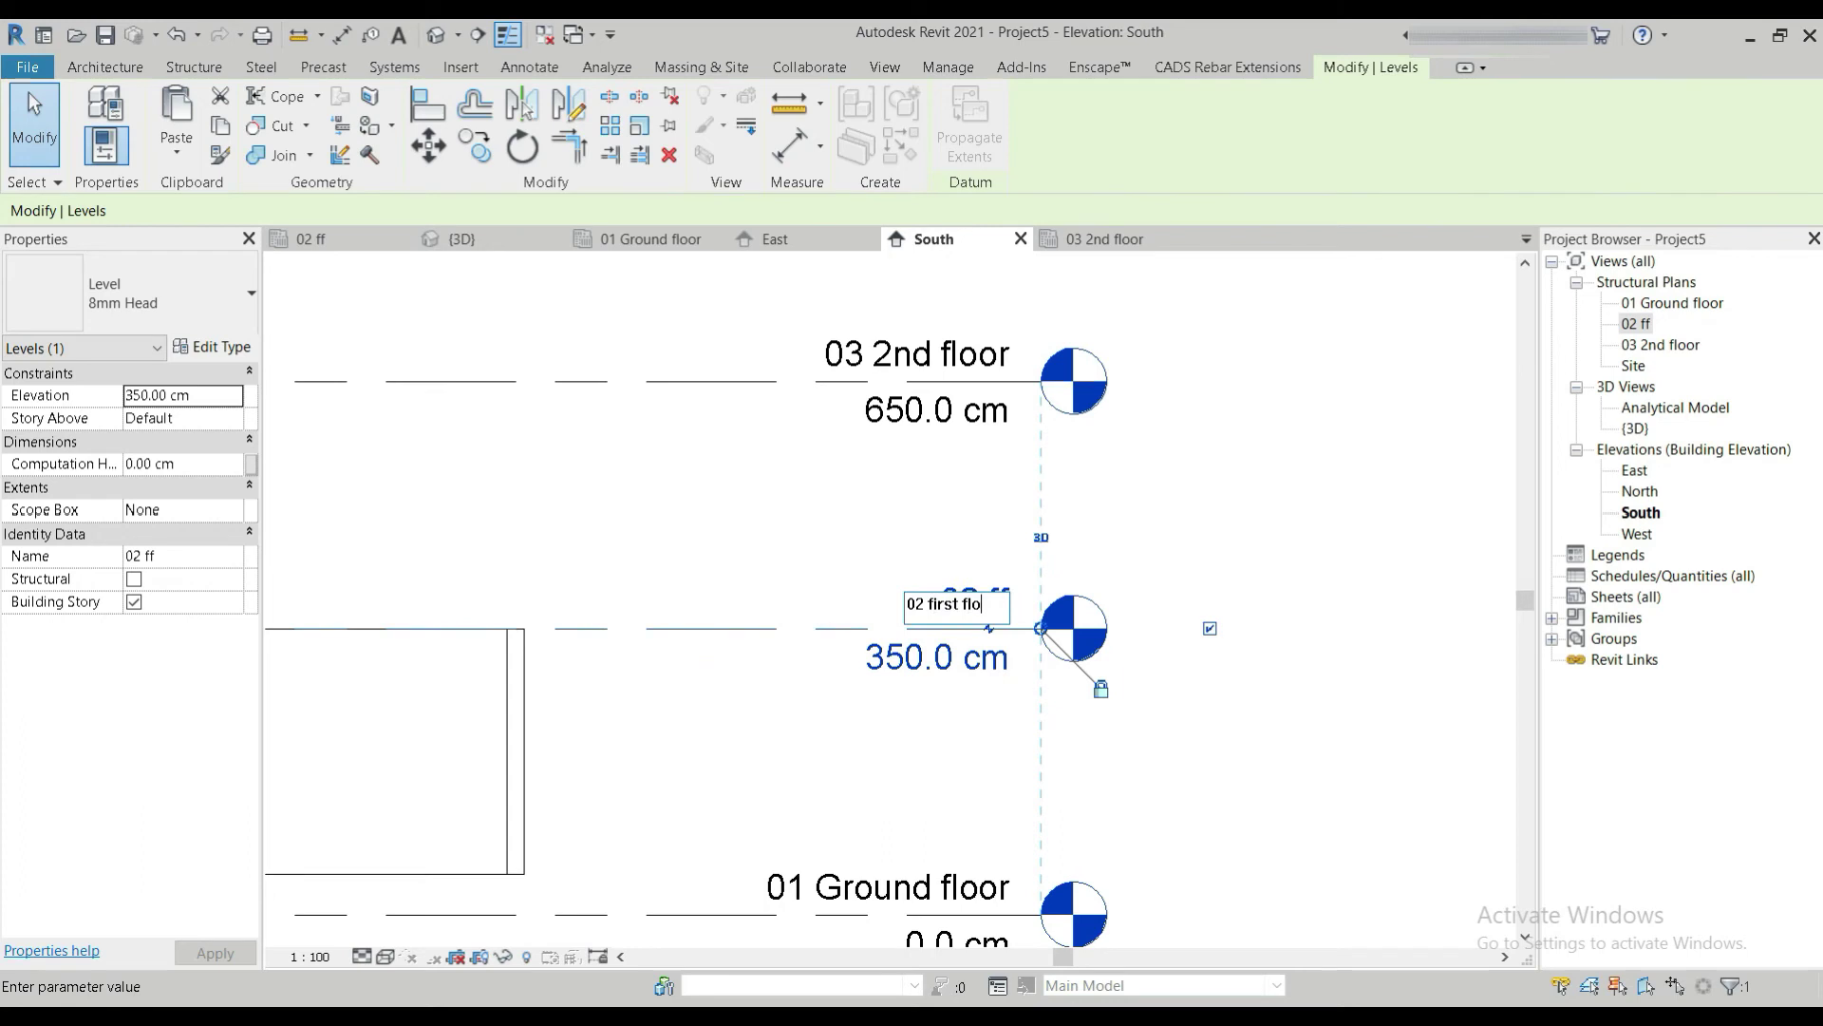
key("Return")
left_click(1004, 532)
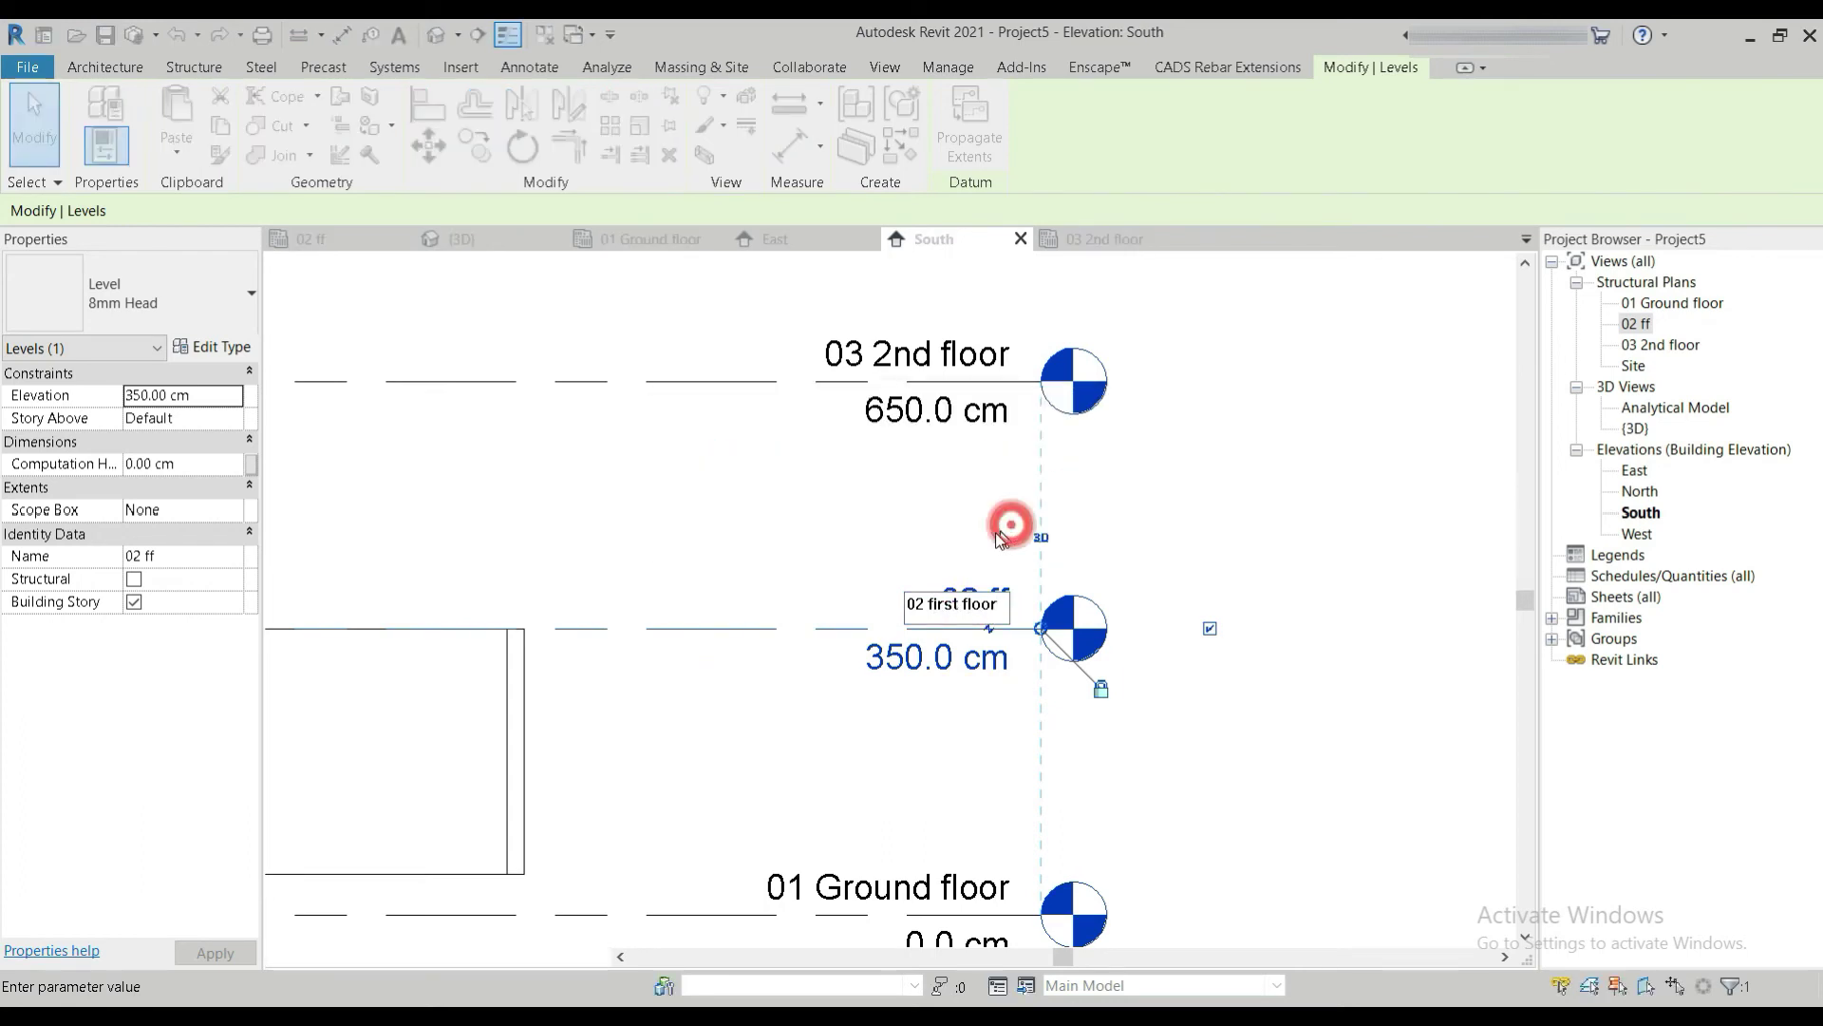
Show the level head at the left end of the 03 2nd floor level.
middle_click_drag(850, 718, 850, 662)
scroll(850, 662, "down", 2)
middle_click_drag(1150, 637, 1427, 758)
left_click(655, 462)
scroll(525, 418, "up", 1)
left_click(506, 468)
scroll(503, 485, "up", 3)
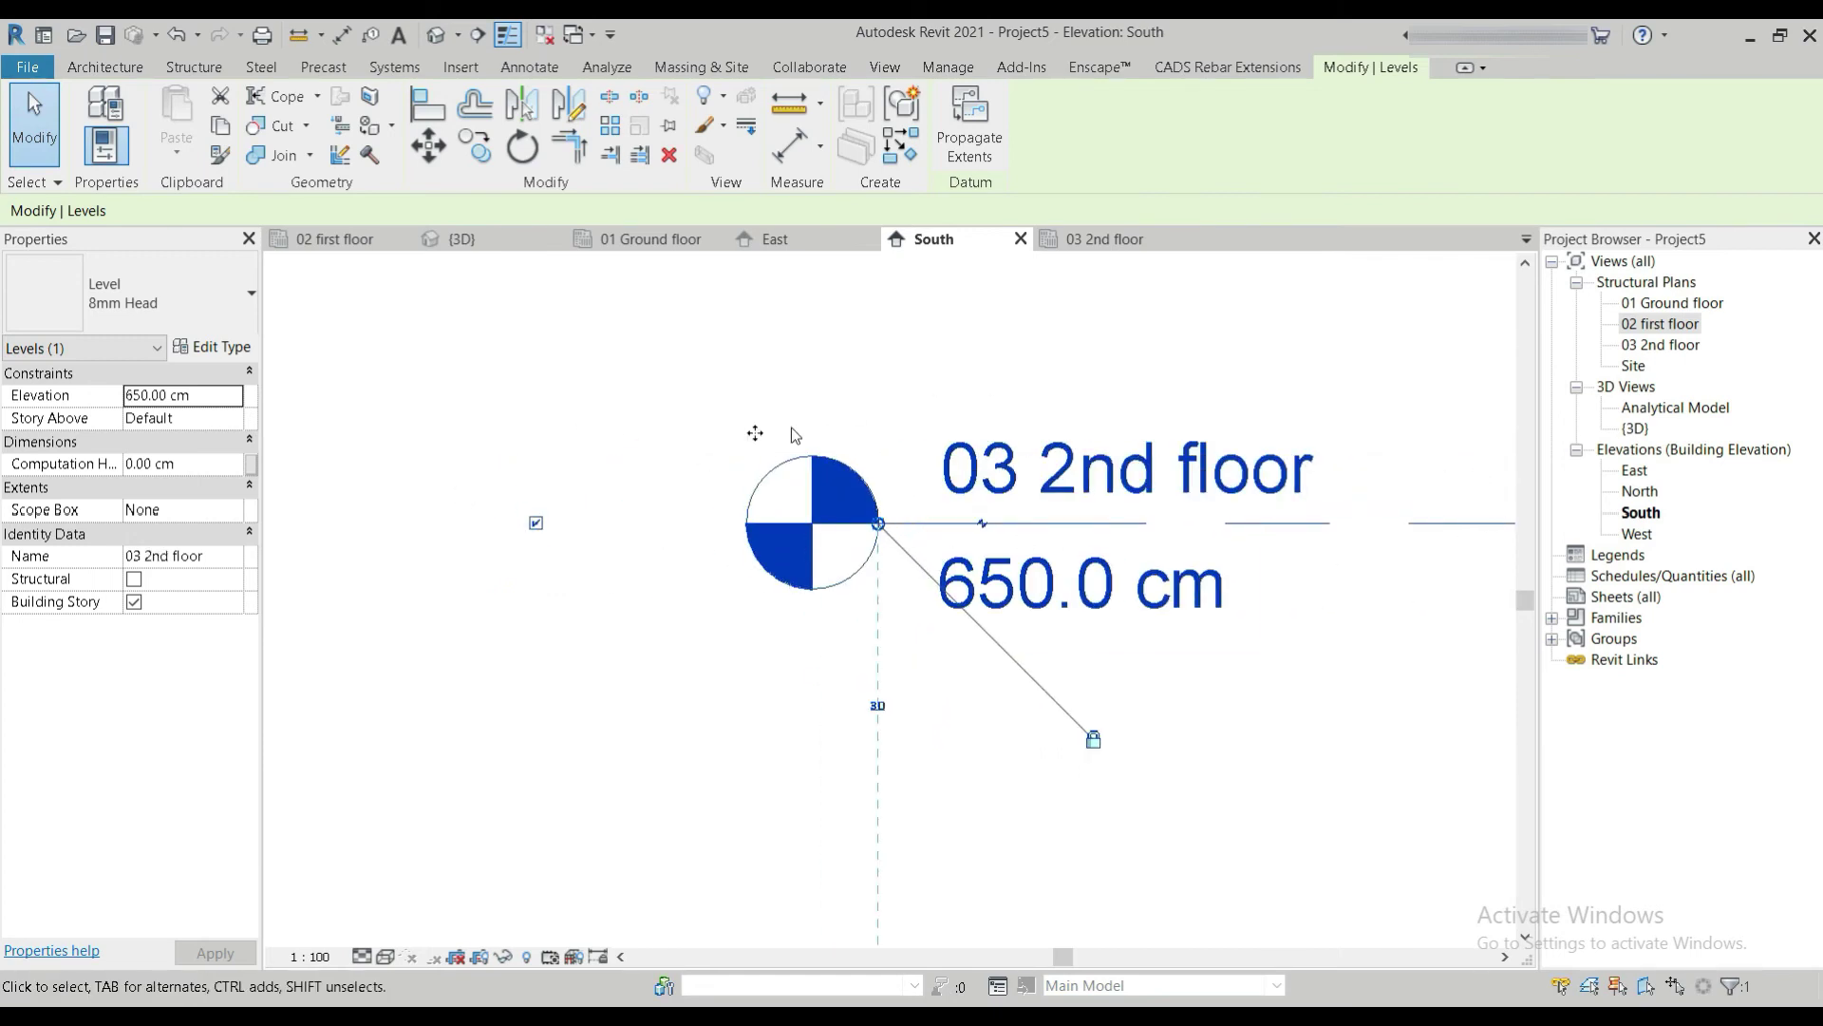
scroll(919, 487, "down", 5)
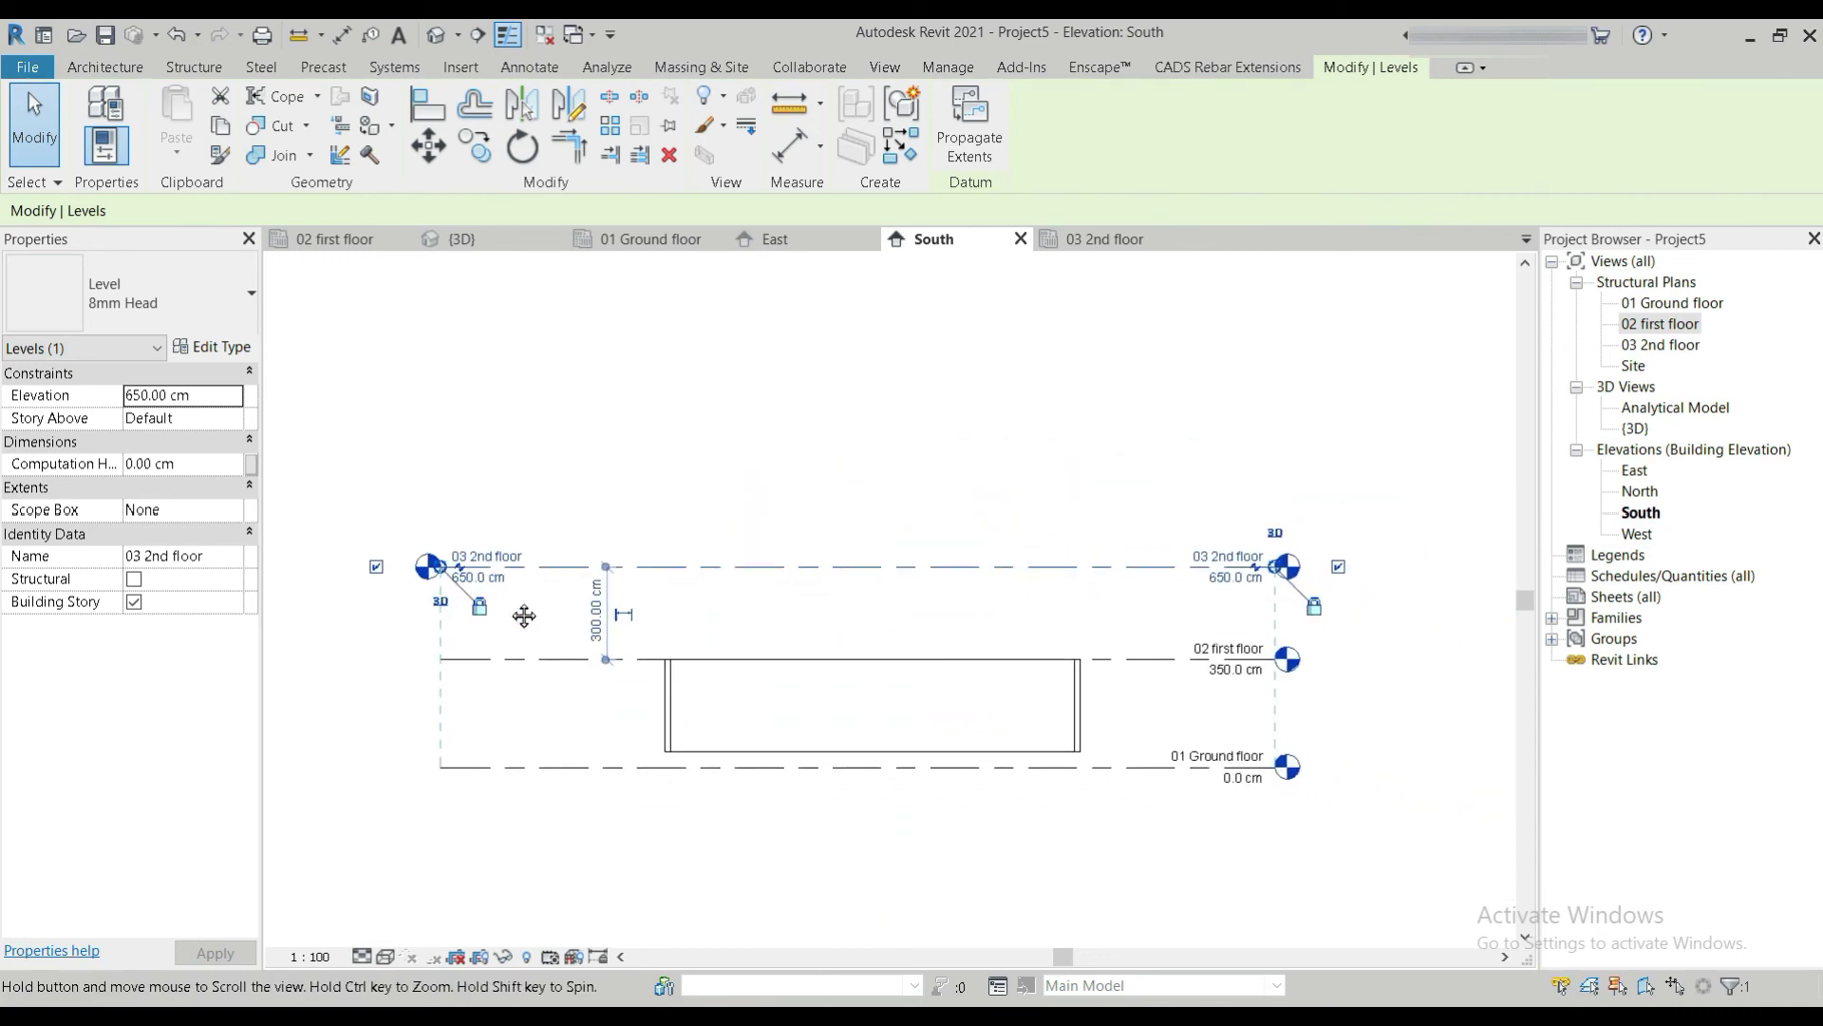
middle_click_drag(702, 601, 821, 577)
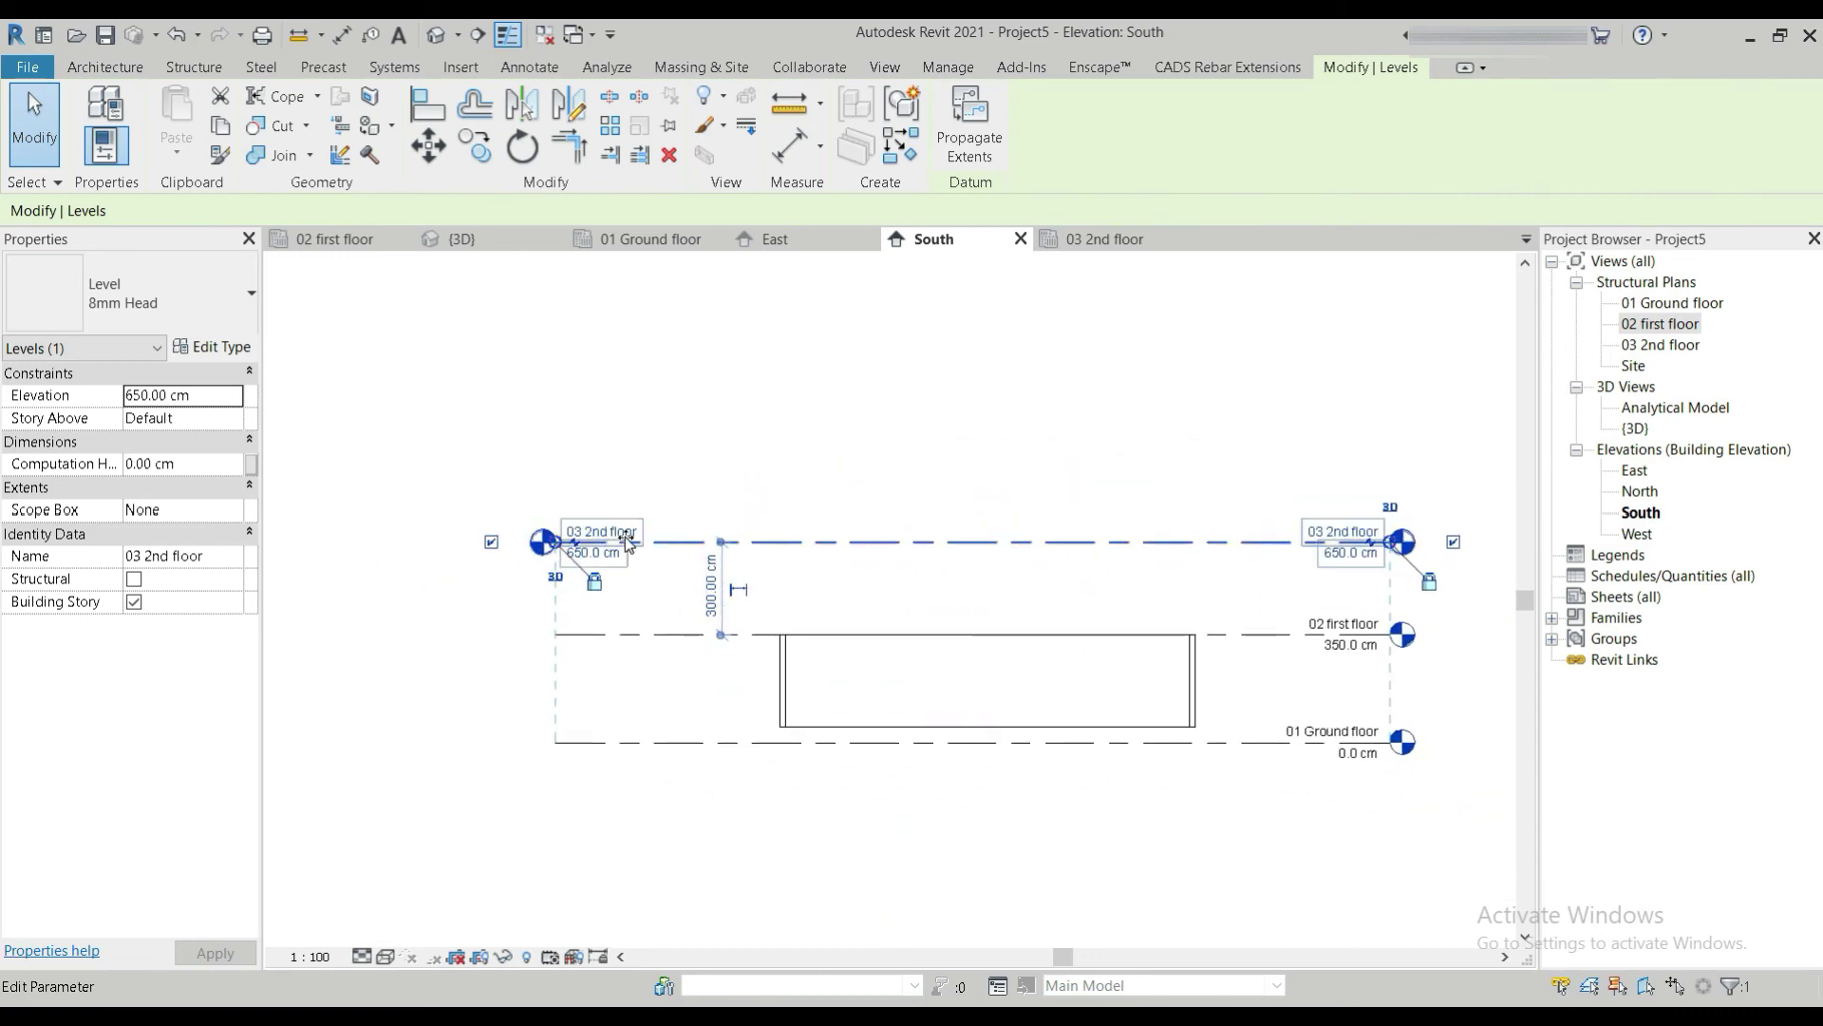
scroll(548, 606, "up", 3)
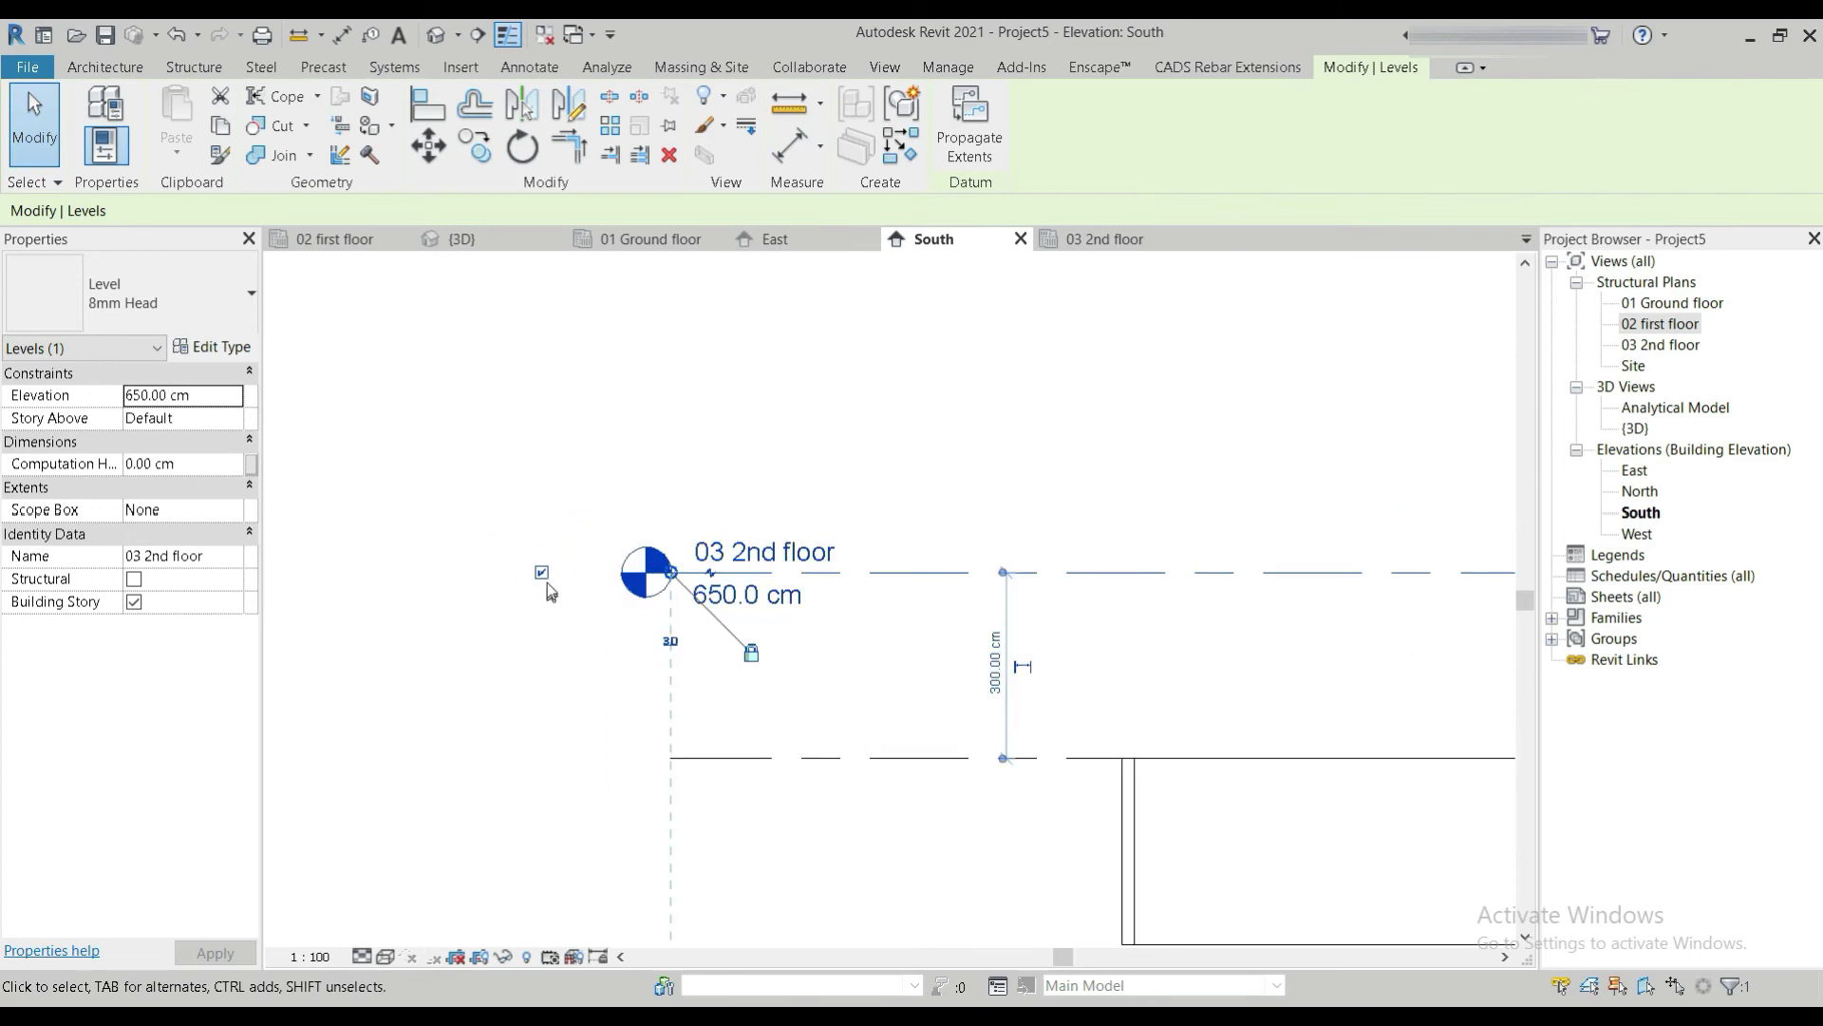
Try pulling the right end of the 03 2nd floor level inward with all aligned levels locked together, and undo it.
middle_click_drag(1388, 716, 361, 550)
scroll(938, 467, "up", 3)
middle_click_drag(788, 450, 893, 460)
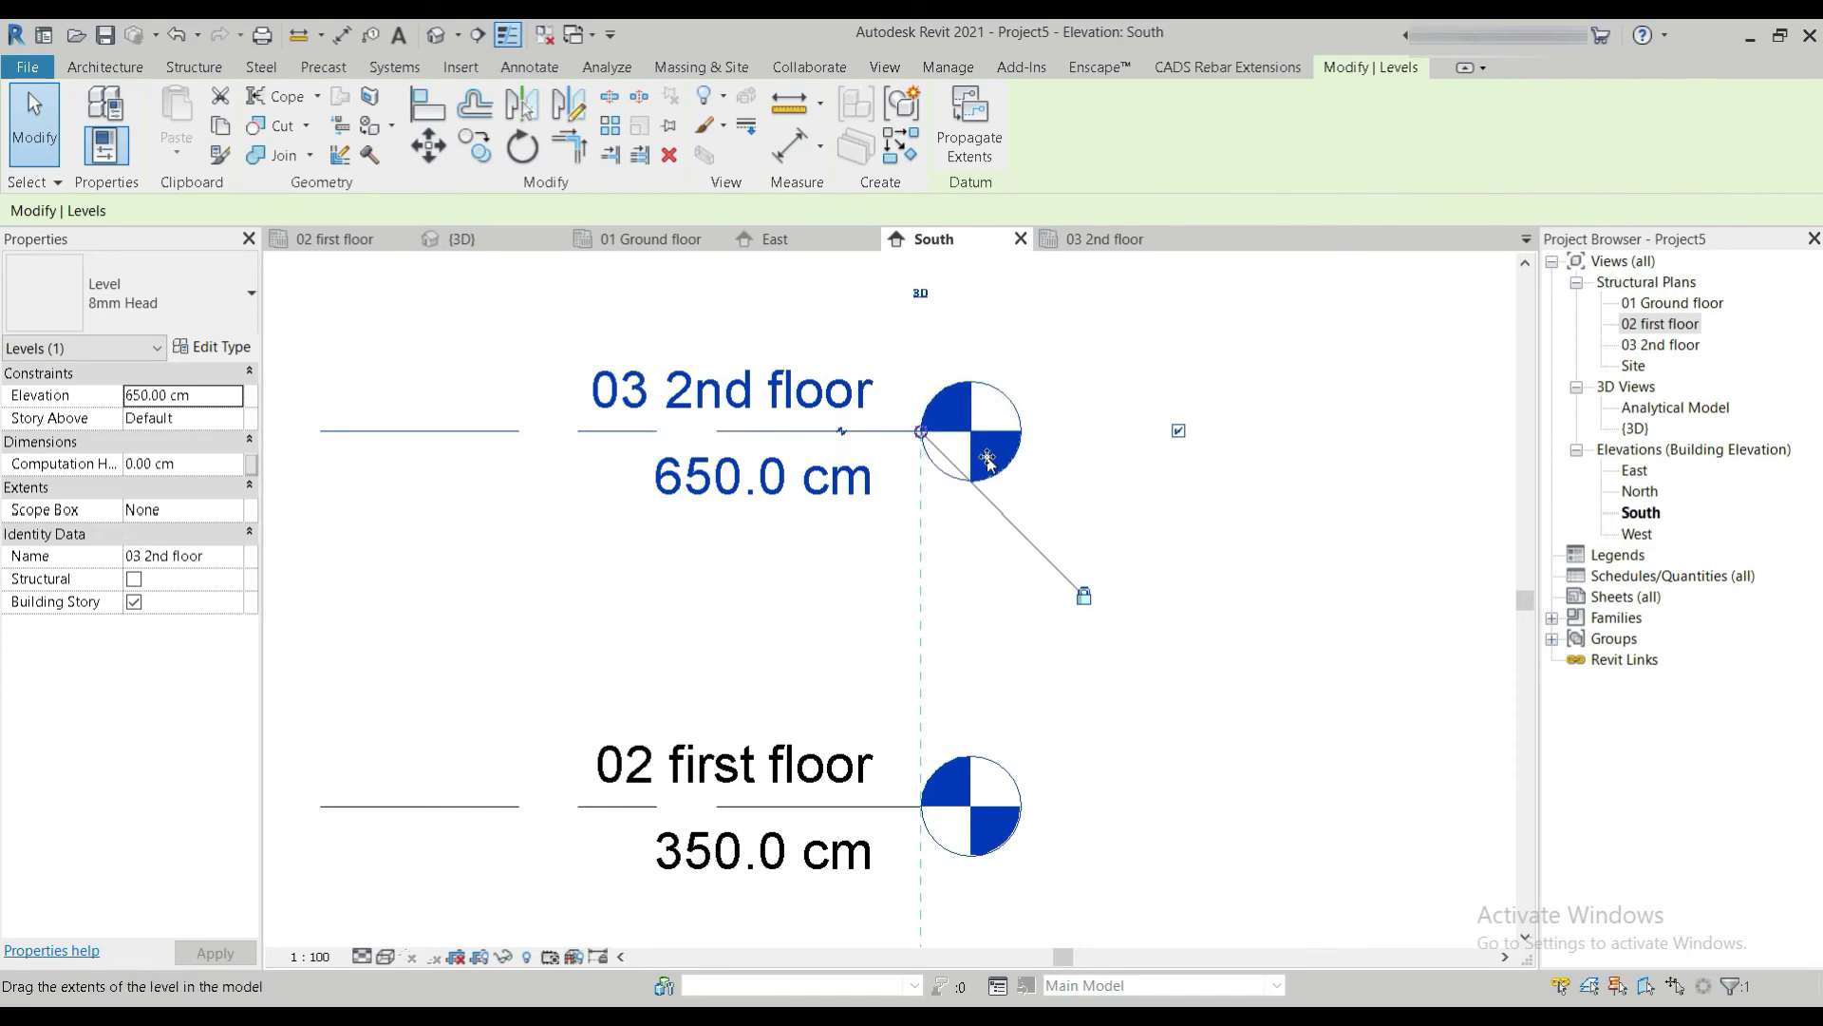
left_click(1213, 634)
left_click_drag(920, 434, 681, 454)
scroll(681, 456, "down", 4)
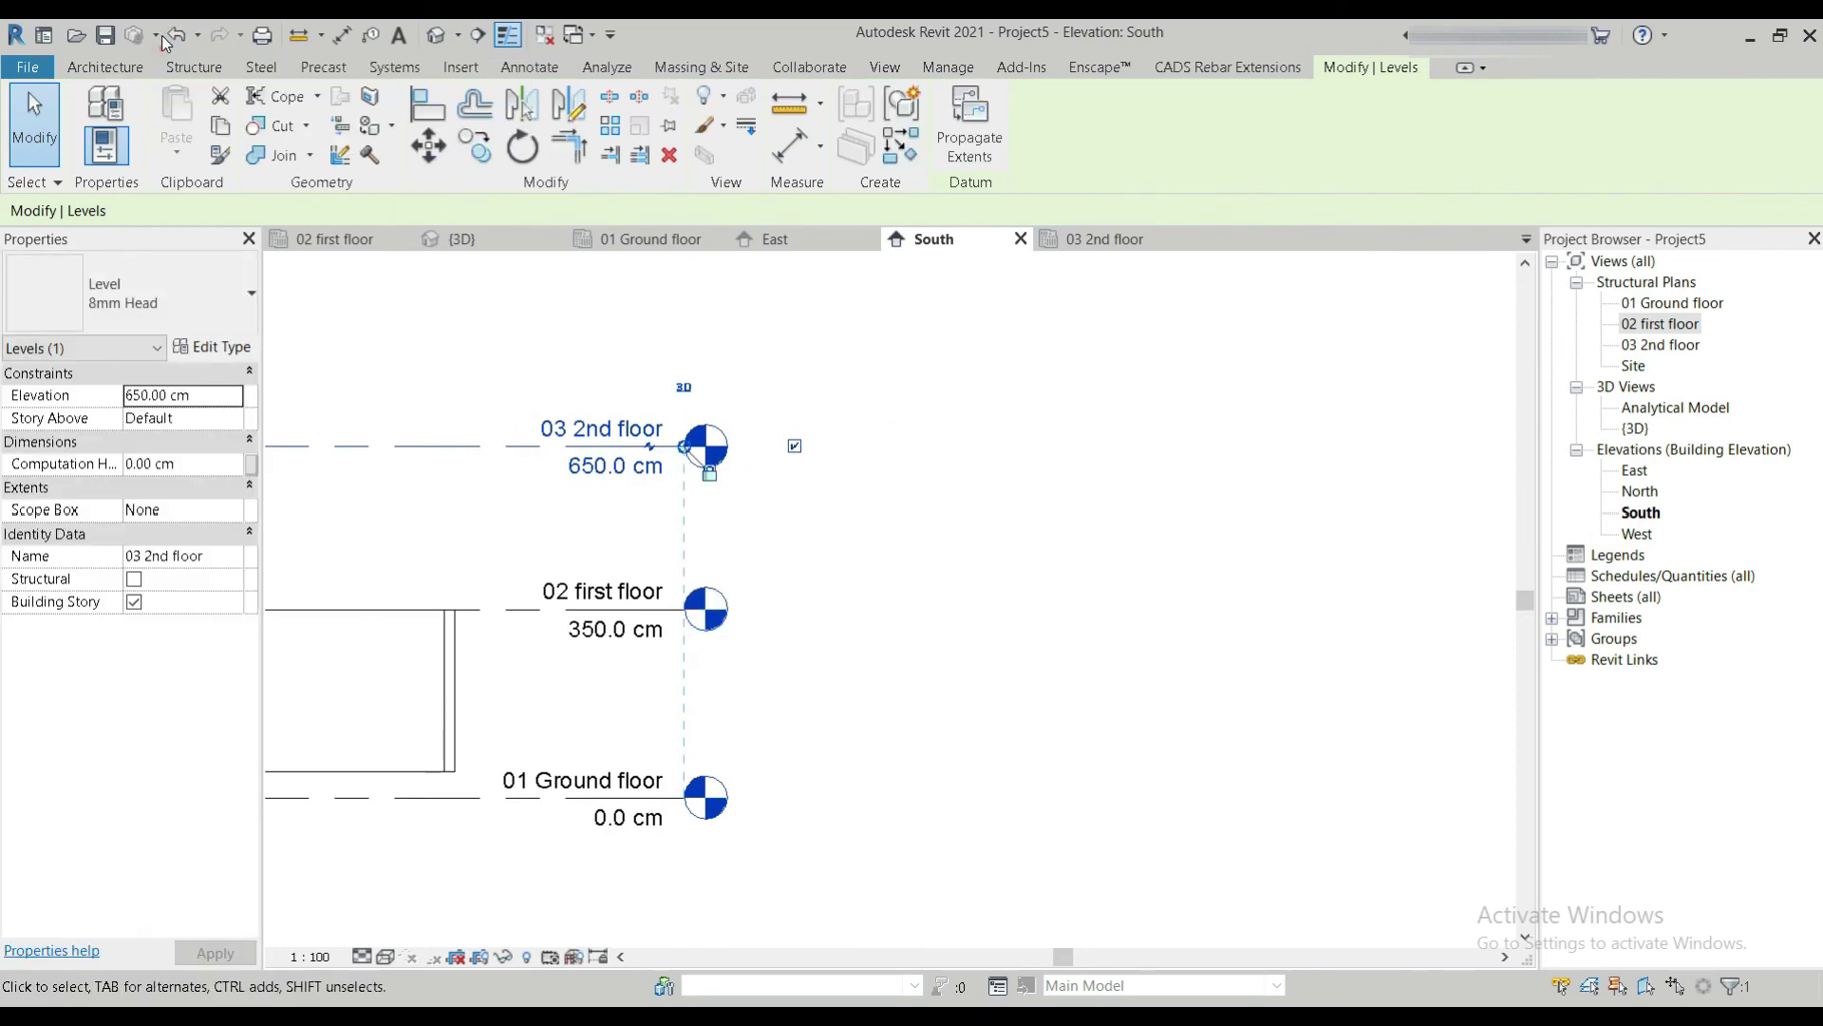
scroll(502, 456, "up", 3)
key("Escape")
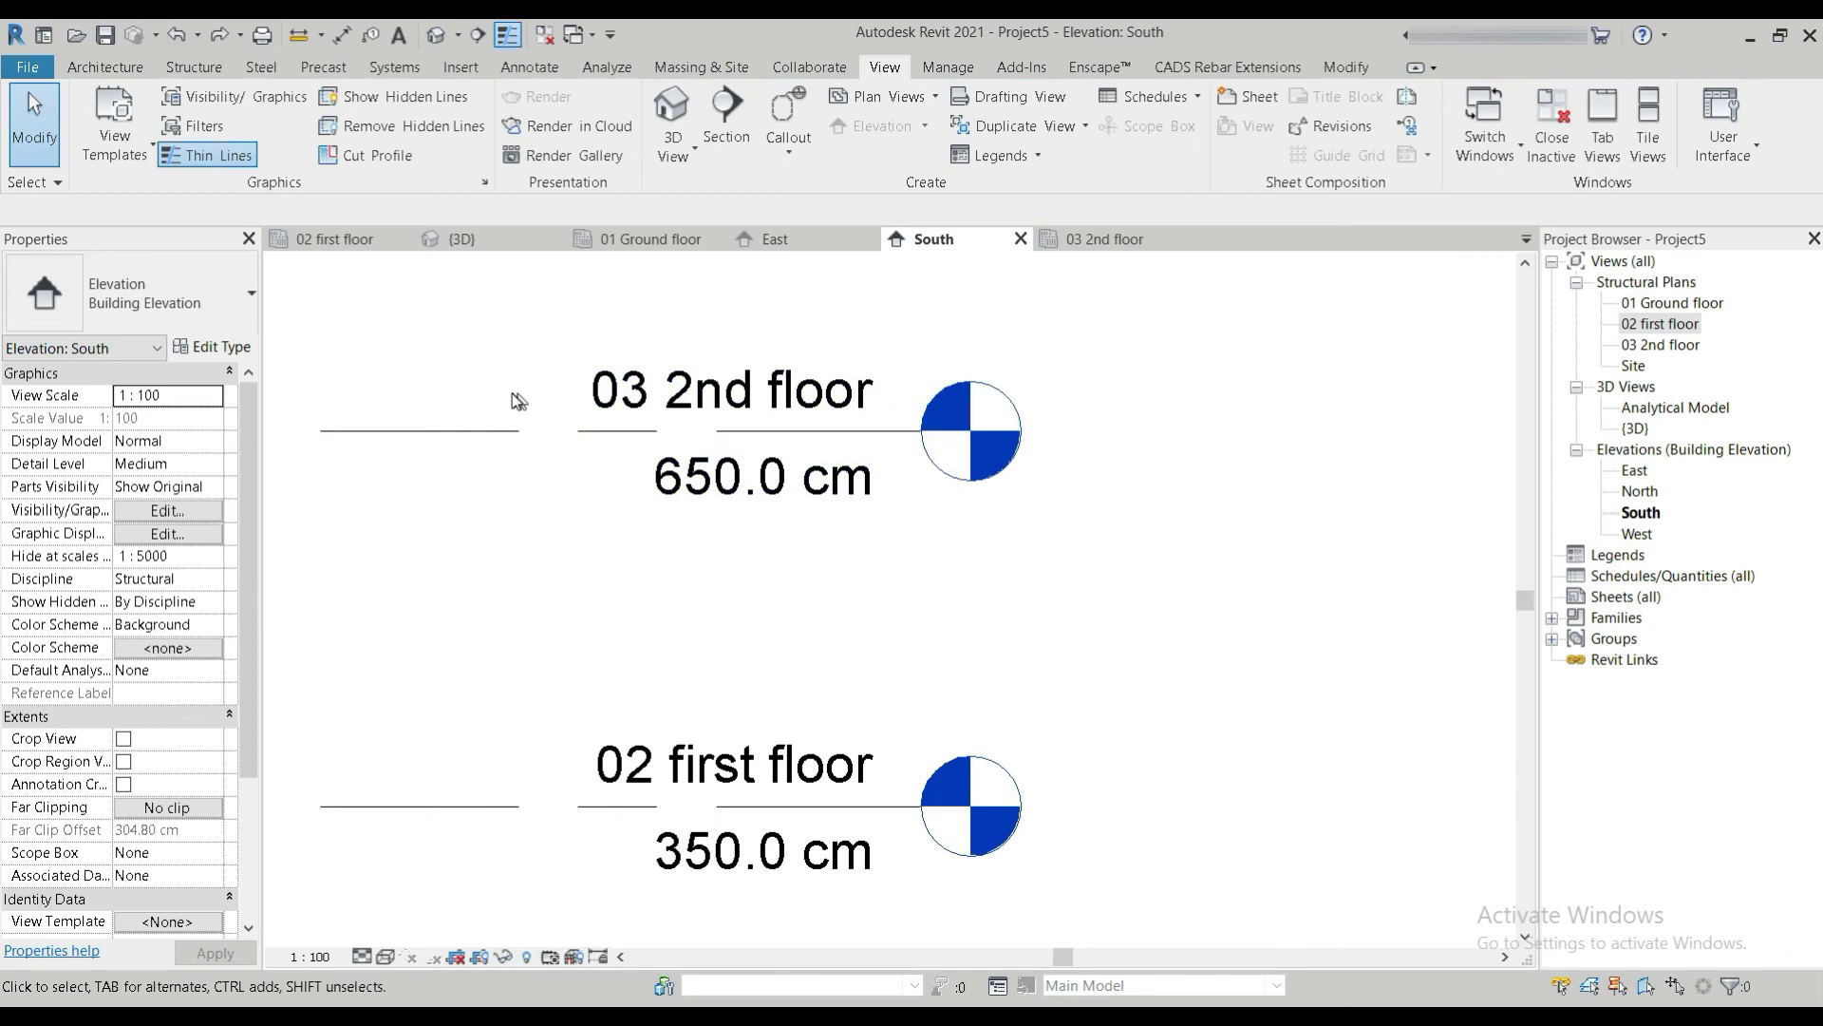
Unlock the right end of the 03 2nd floor level from the aligned levels and shorten that level alone.
left_click(481, 428)
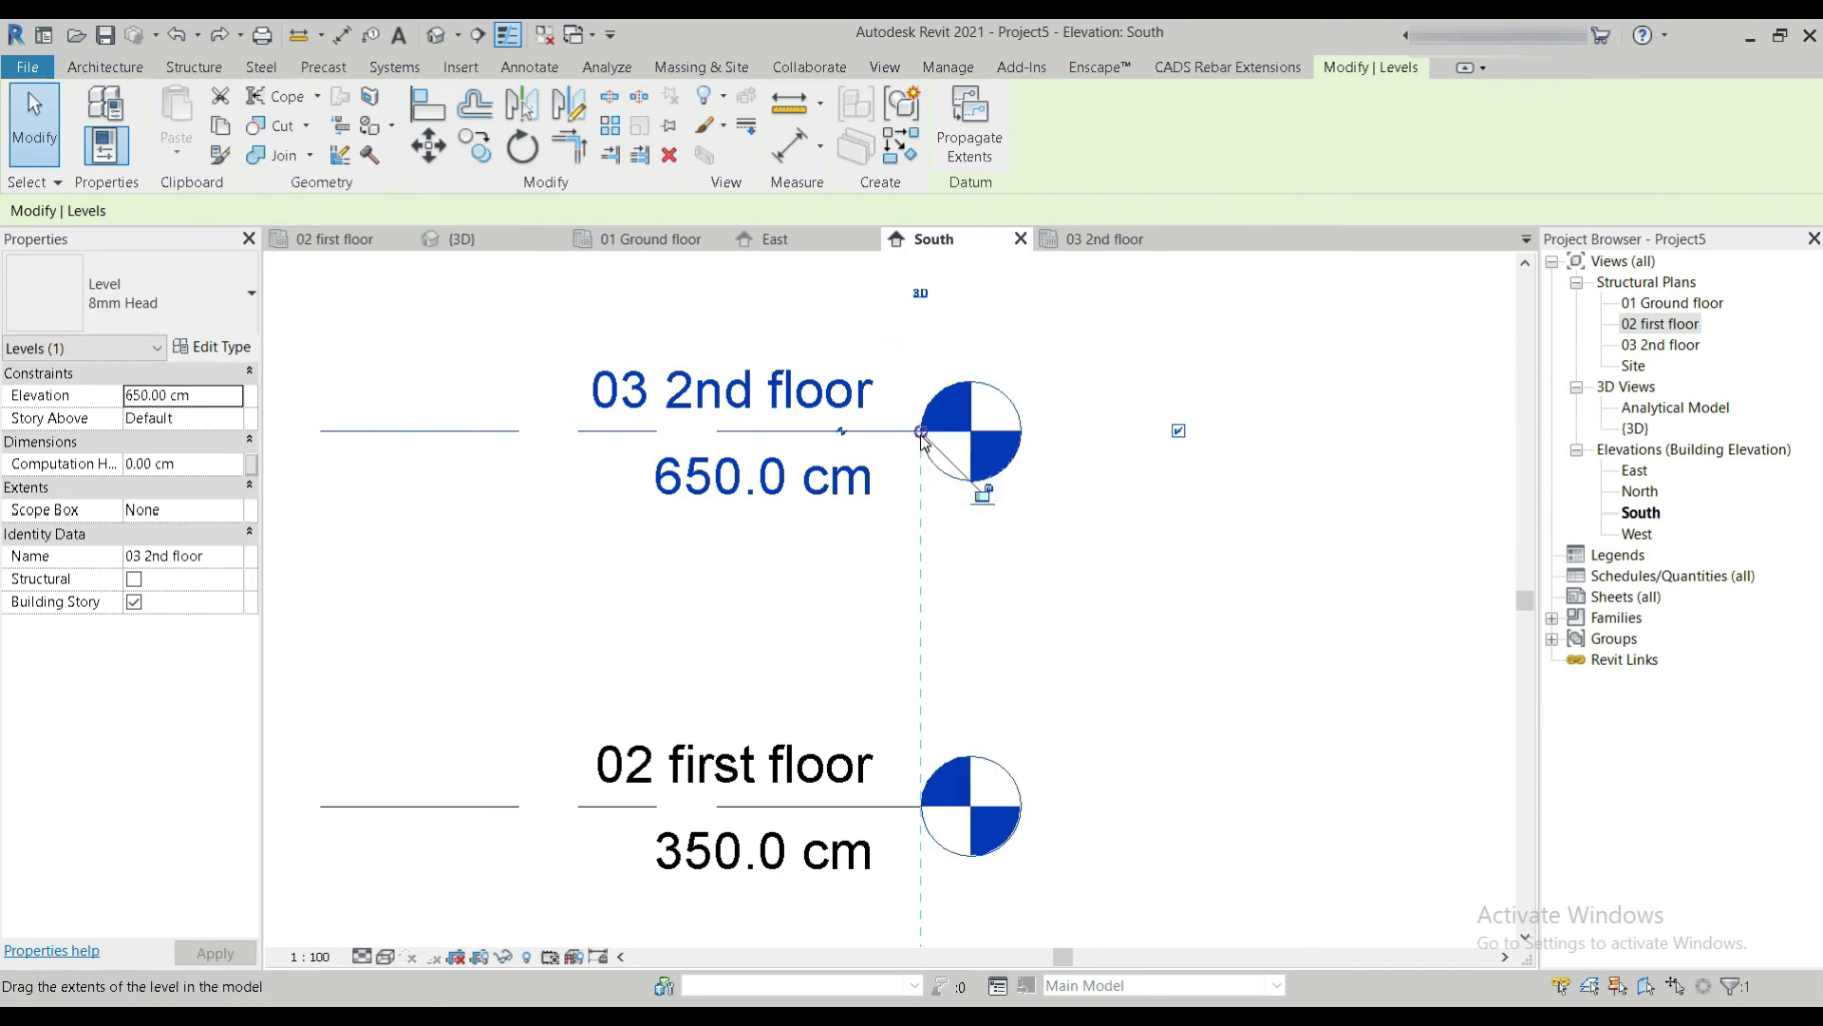
left_click_drag(920, 431, 606, 433)
scroll(682, 566, "down", 4)
middle_click_drag(801, 719, 903, 623)
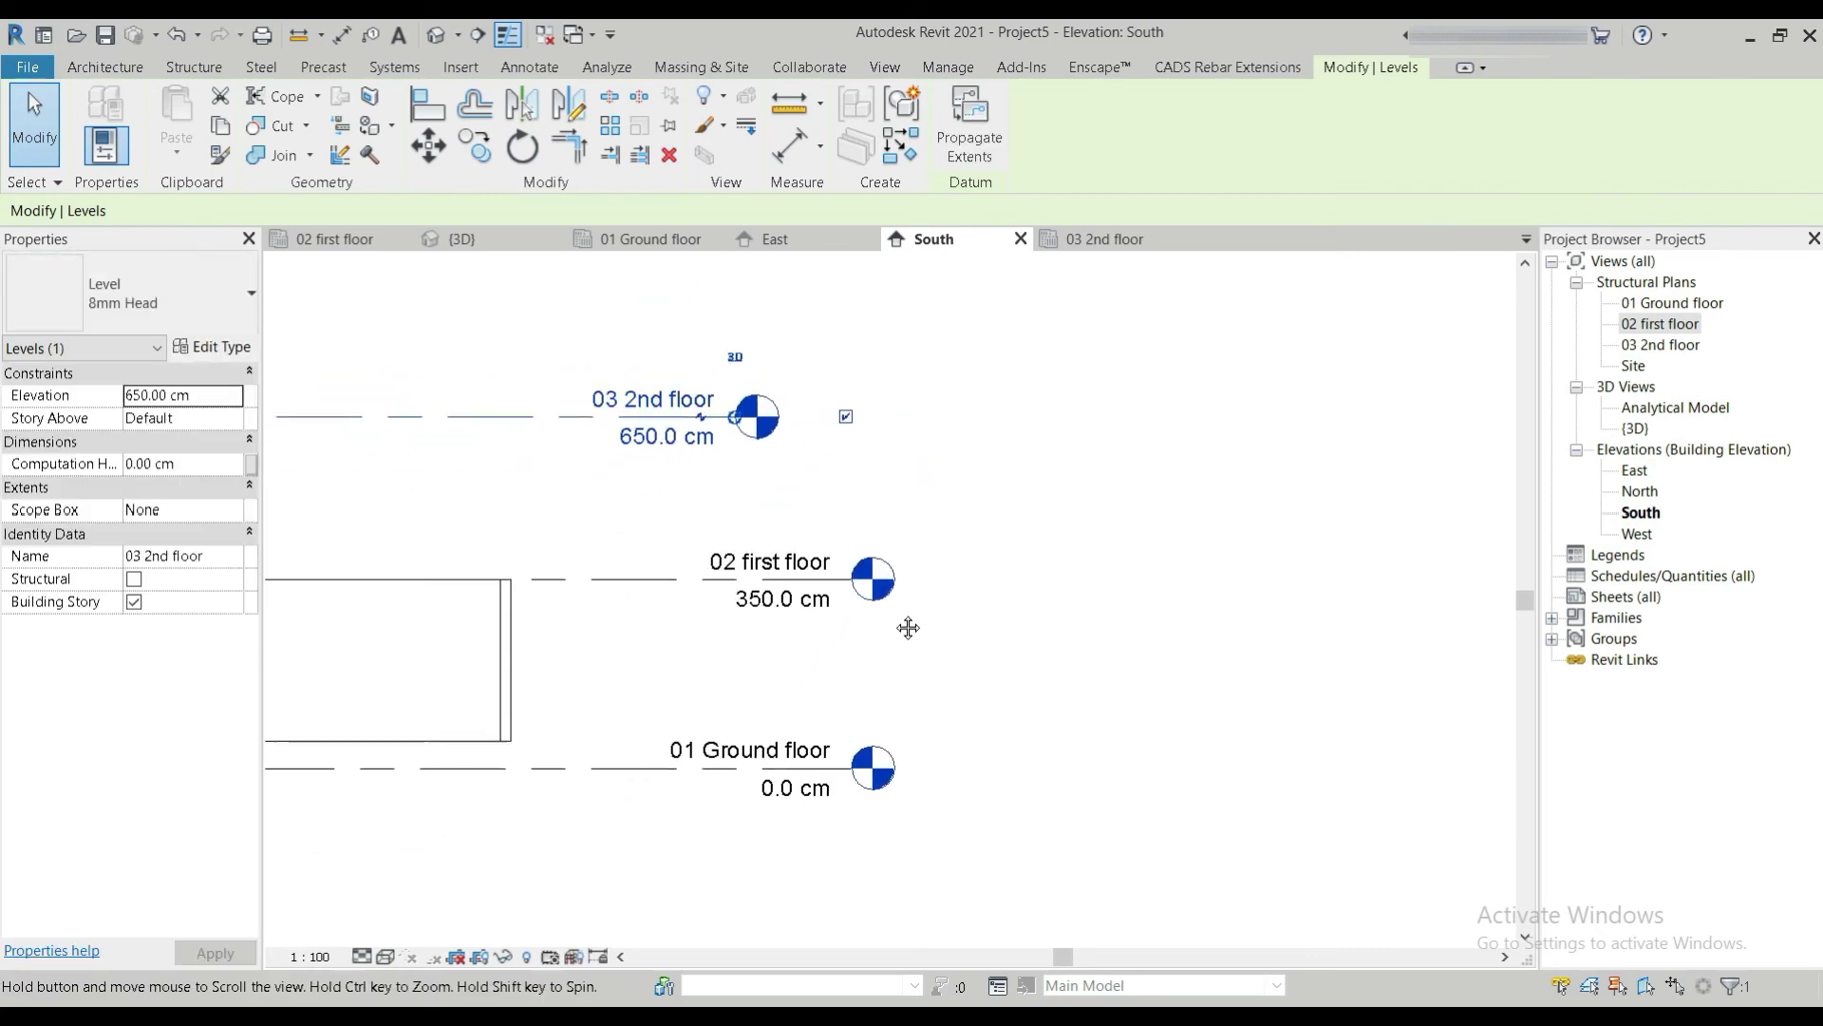
middle_click_drag(725, 521, 889, 620)
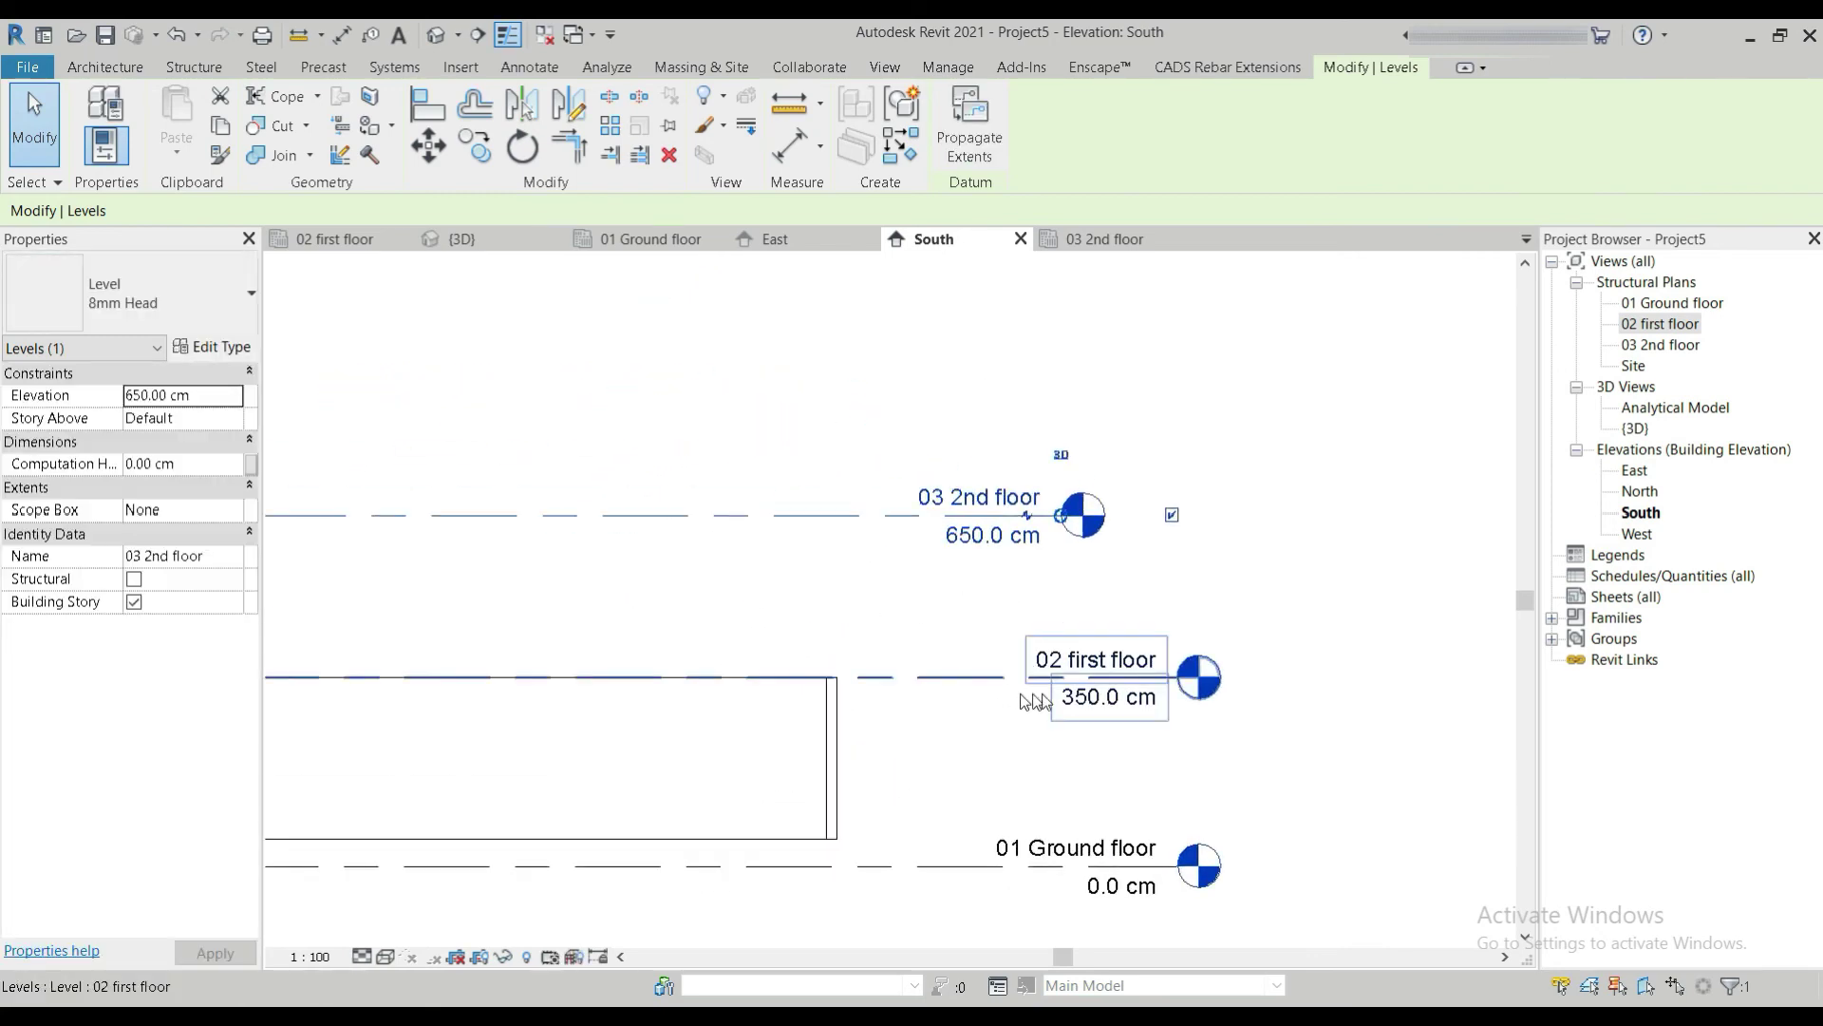
mouse_move(1444, 859)
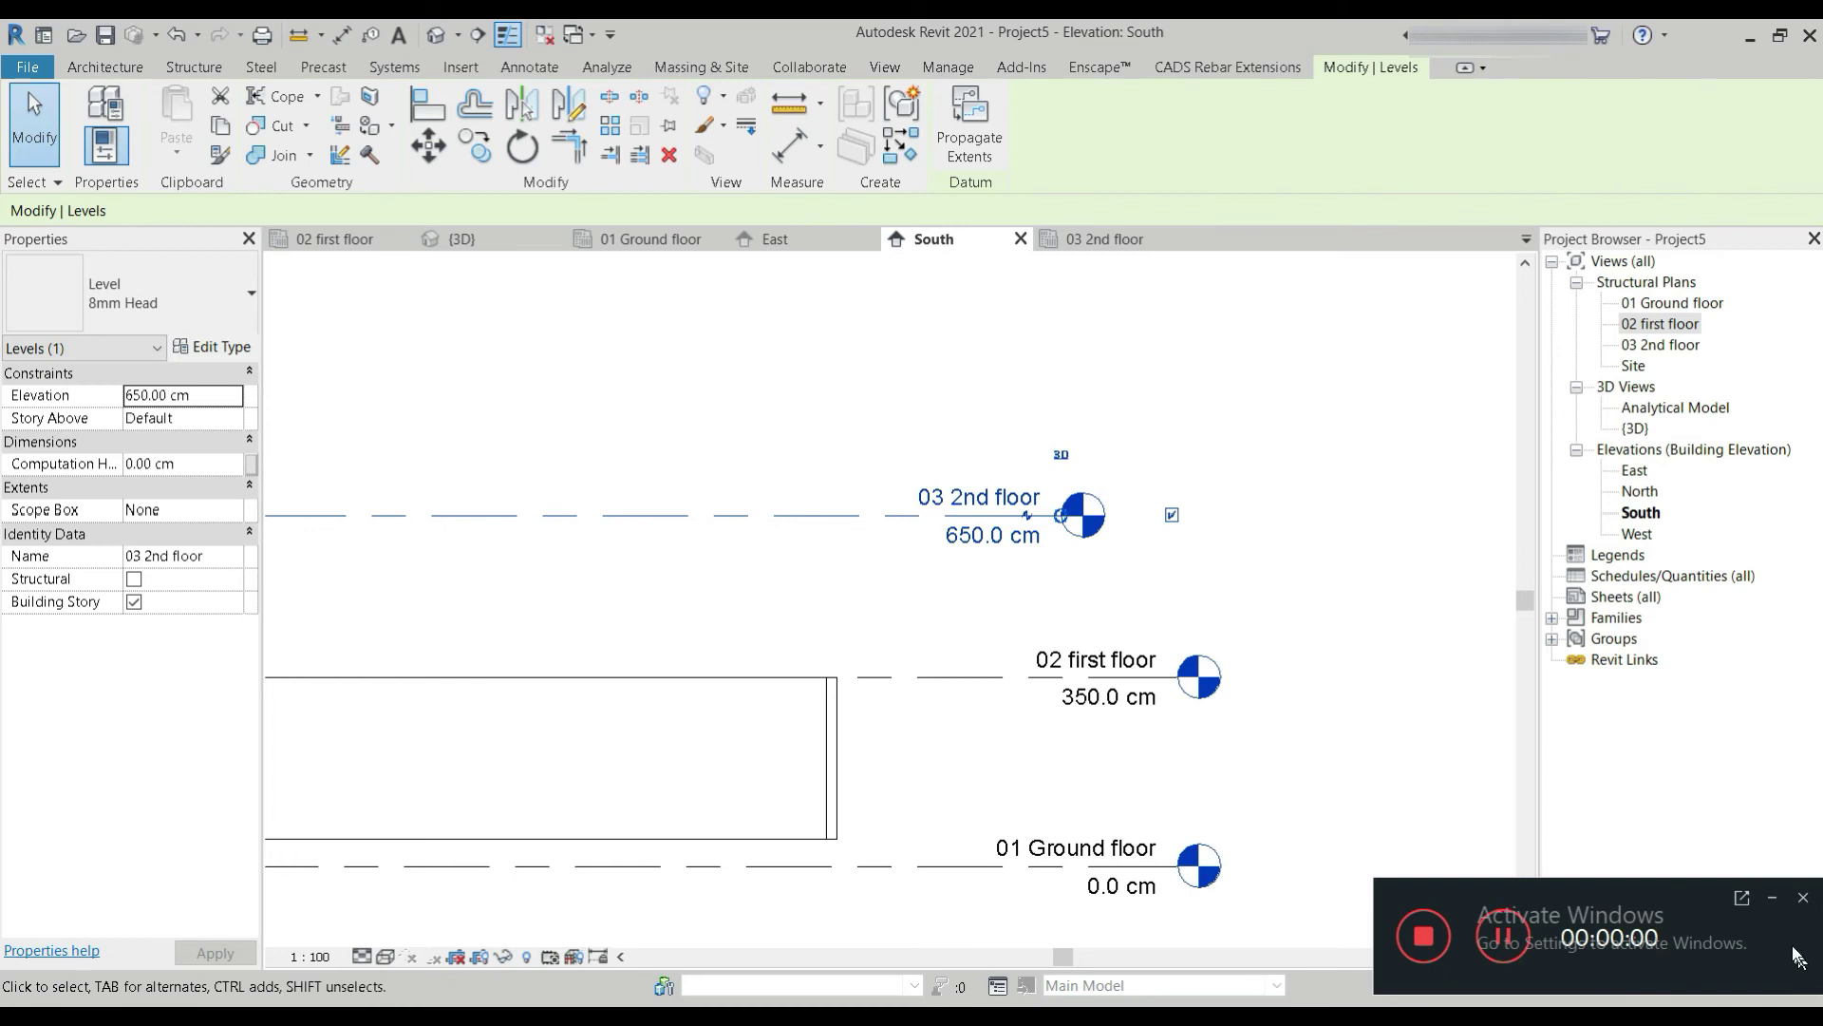
left_click(1775, 898)
Start placing a new level with Make Plan View on and only Structural Plan as its plan view type.
left_click(104, 66)
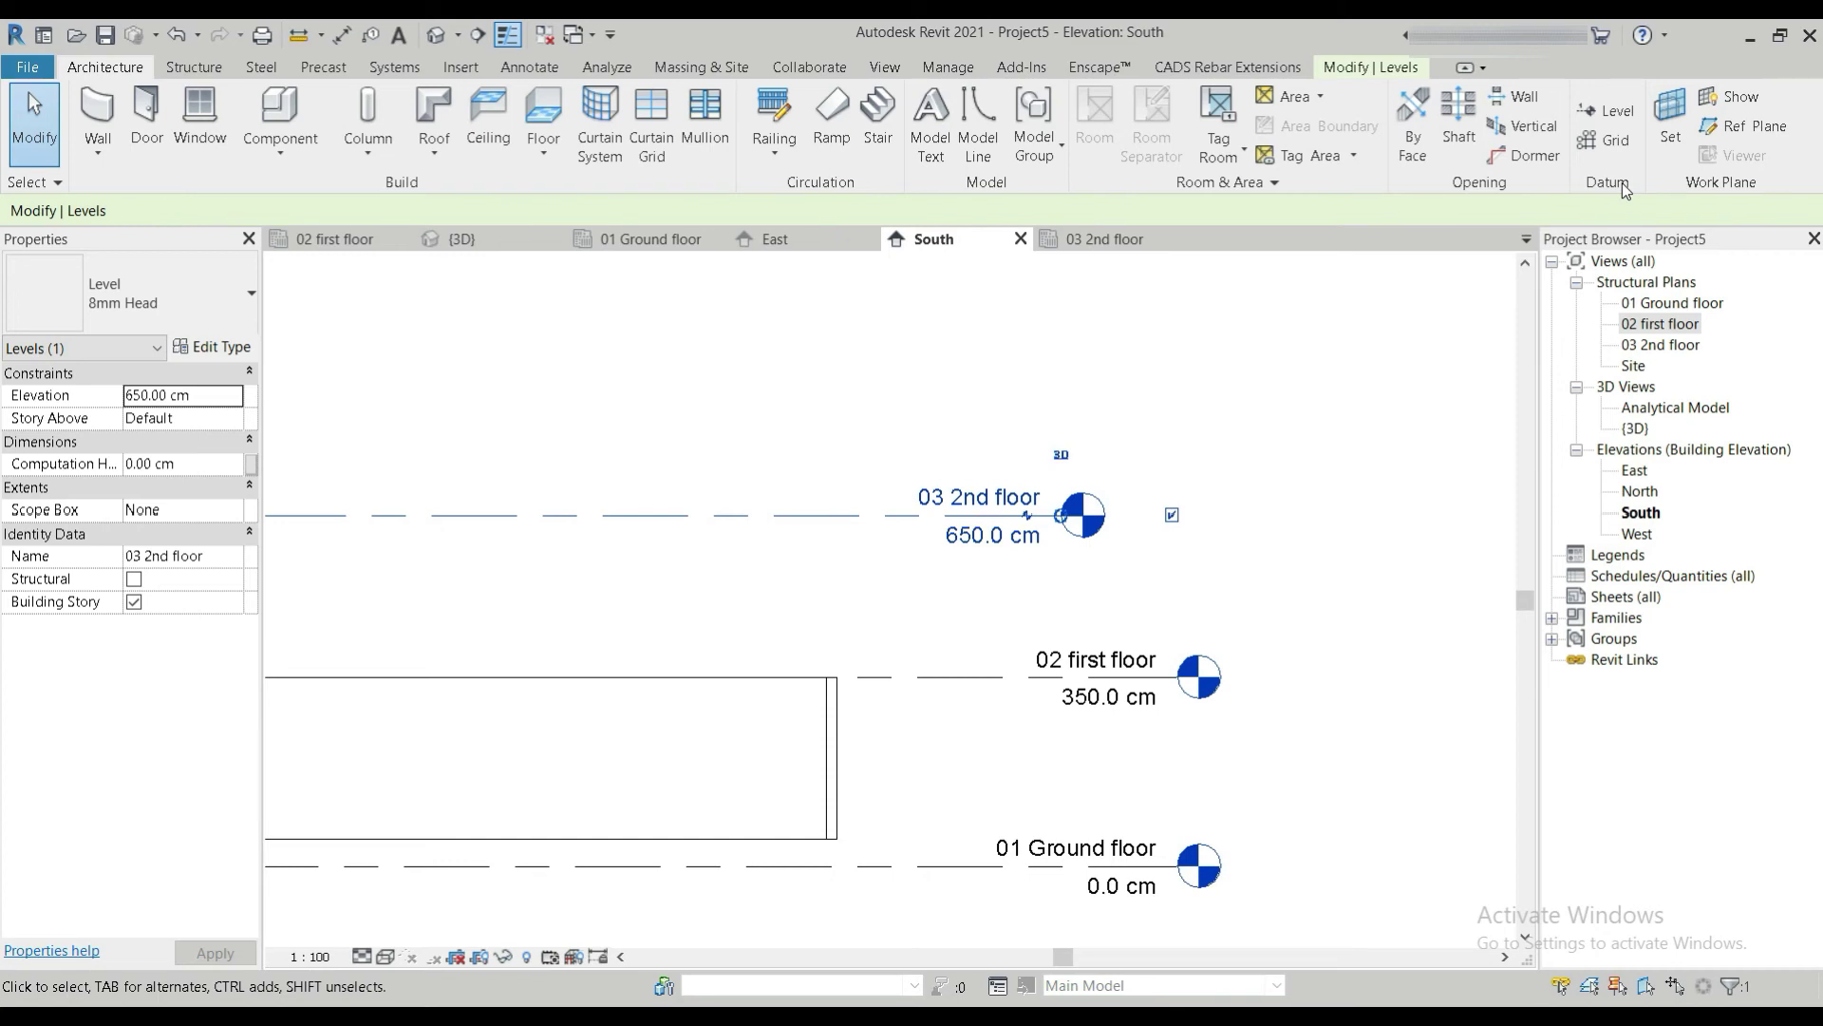
left_click(1607, 111)
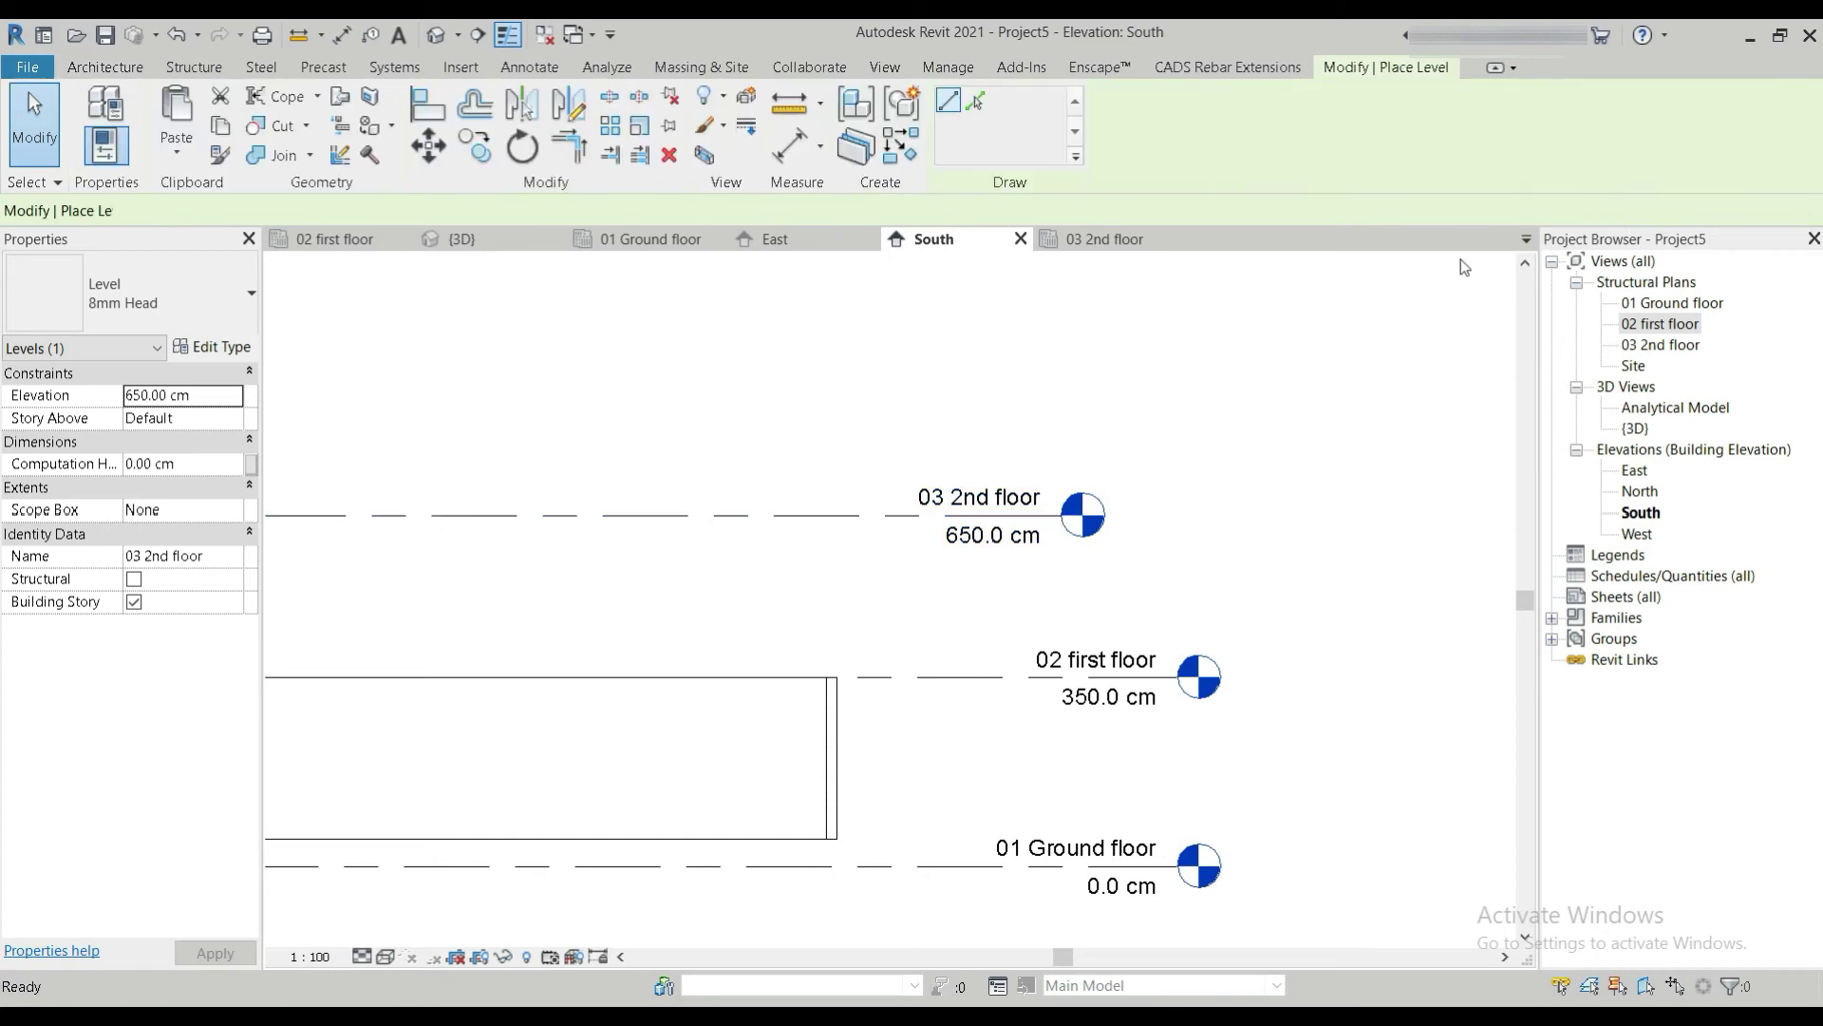
scroll(910, 527, "down", 2)
middle_click_drag(322, 413, 635, 555)
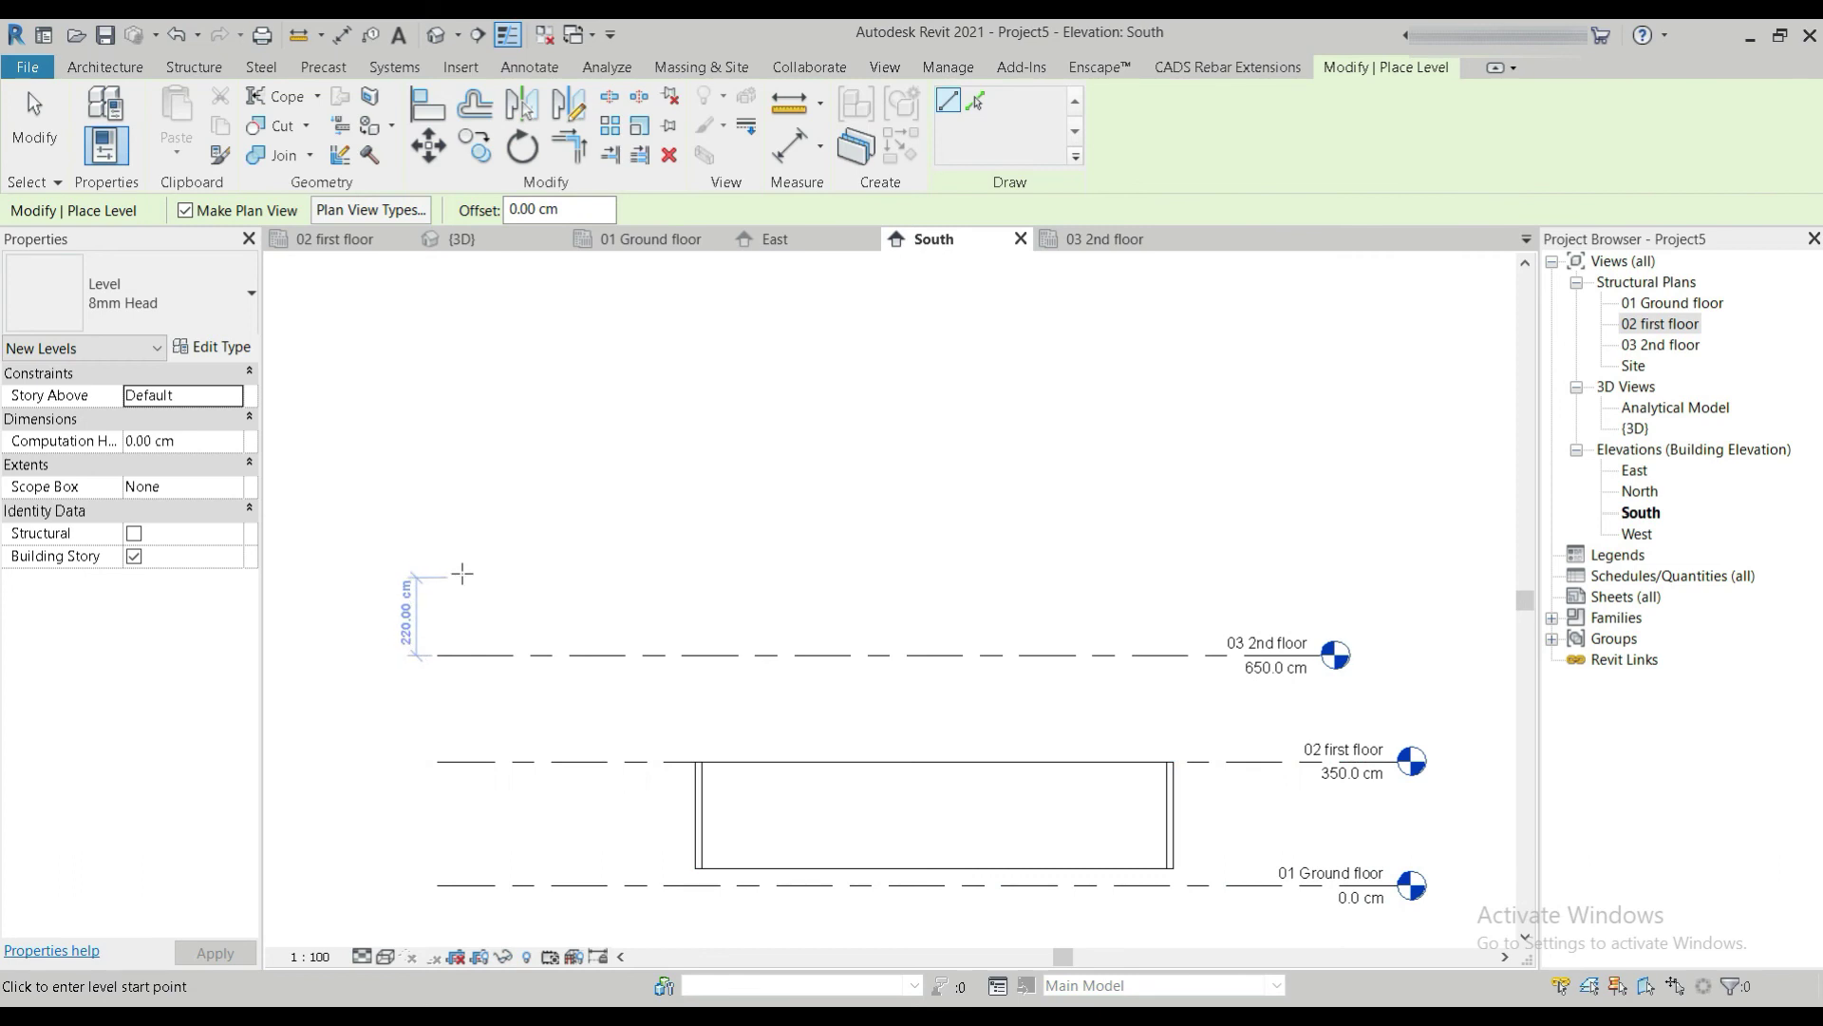
left_click(105, 67)
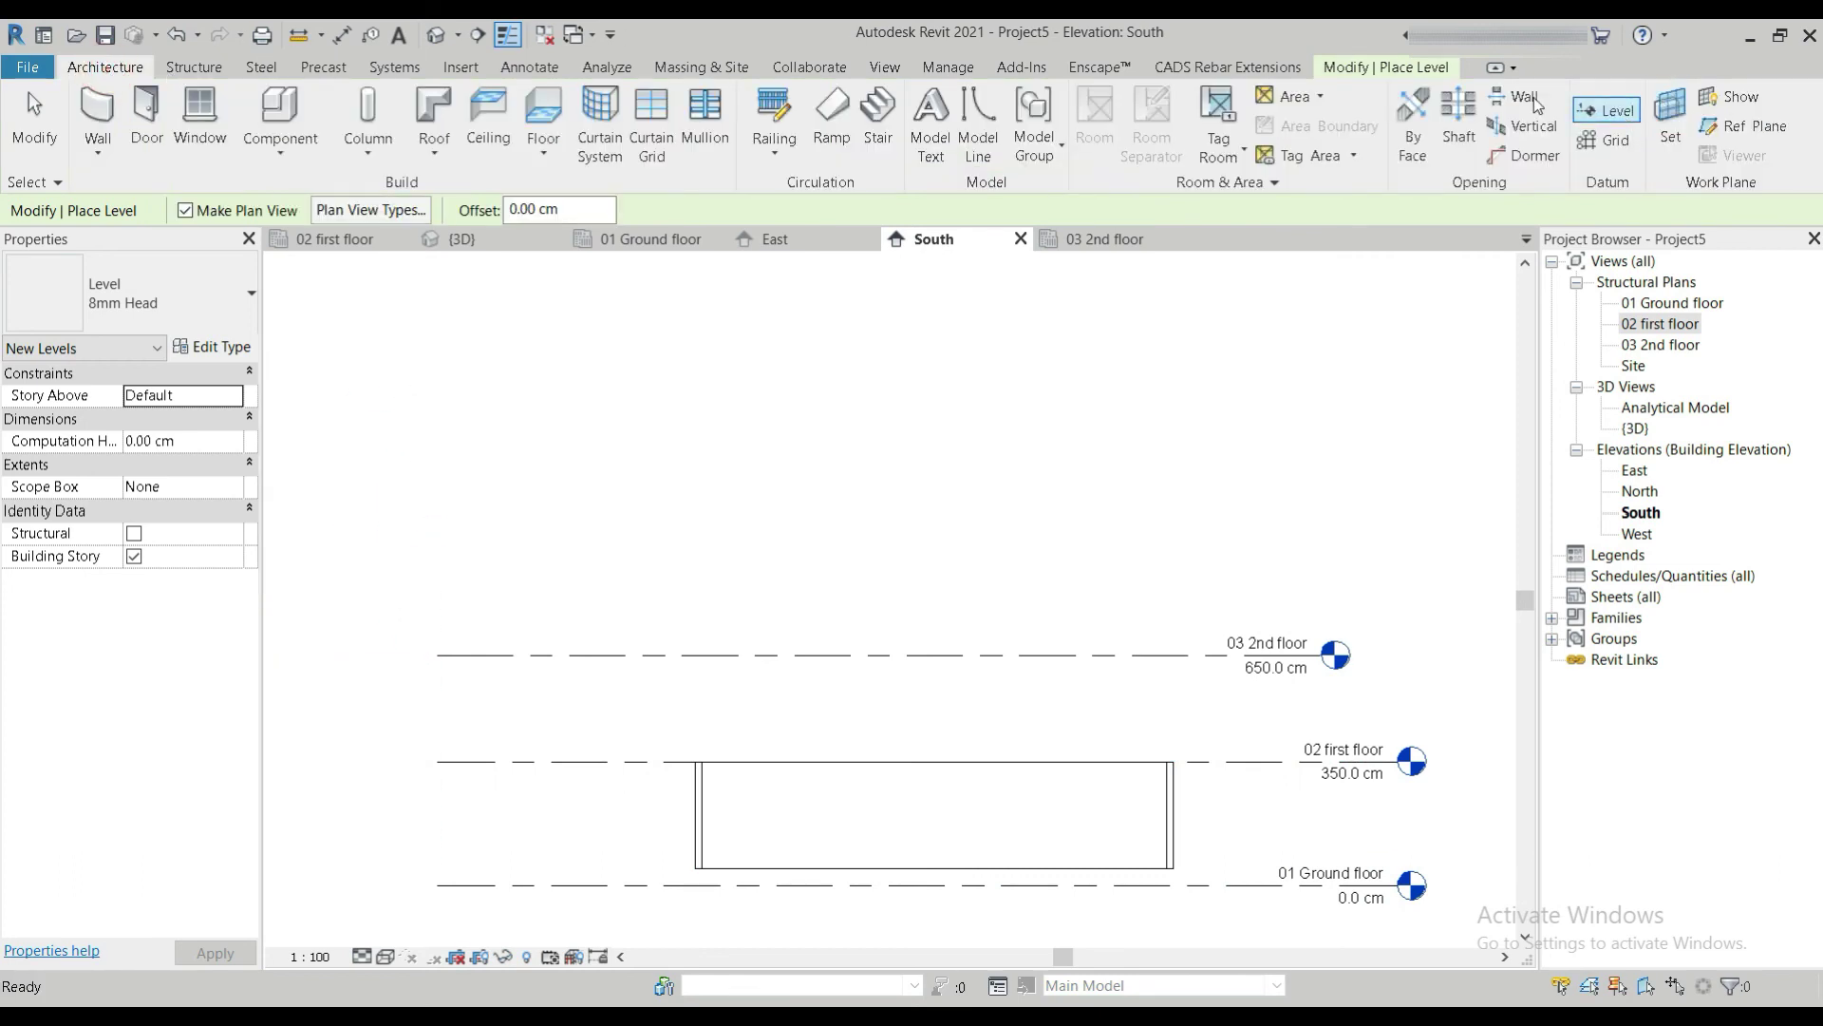
left_click(403, 210)
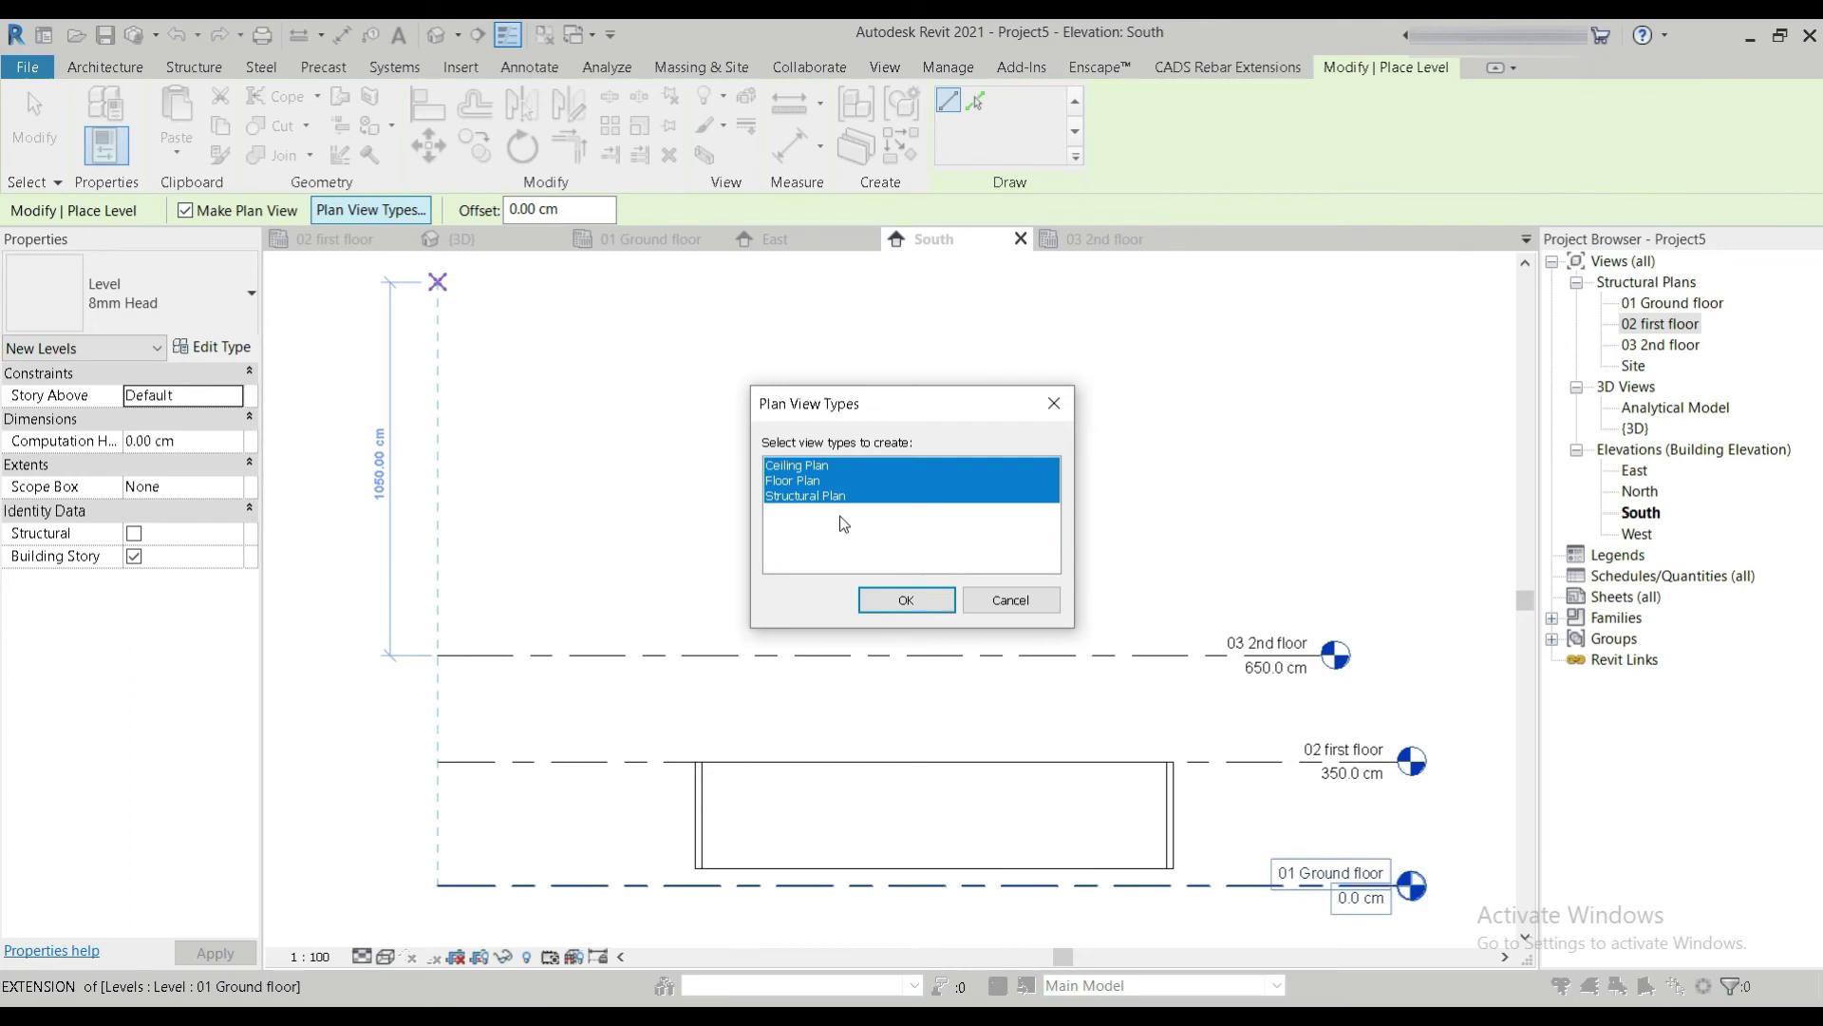
left_click(816, 467)
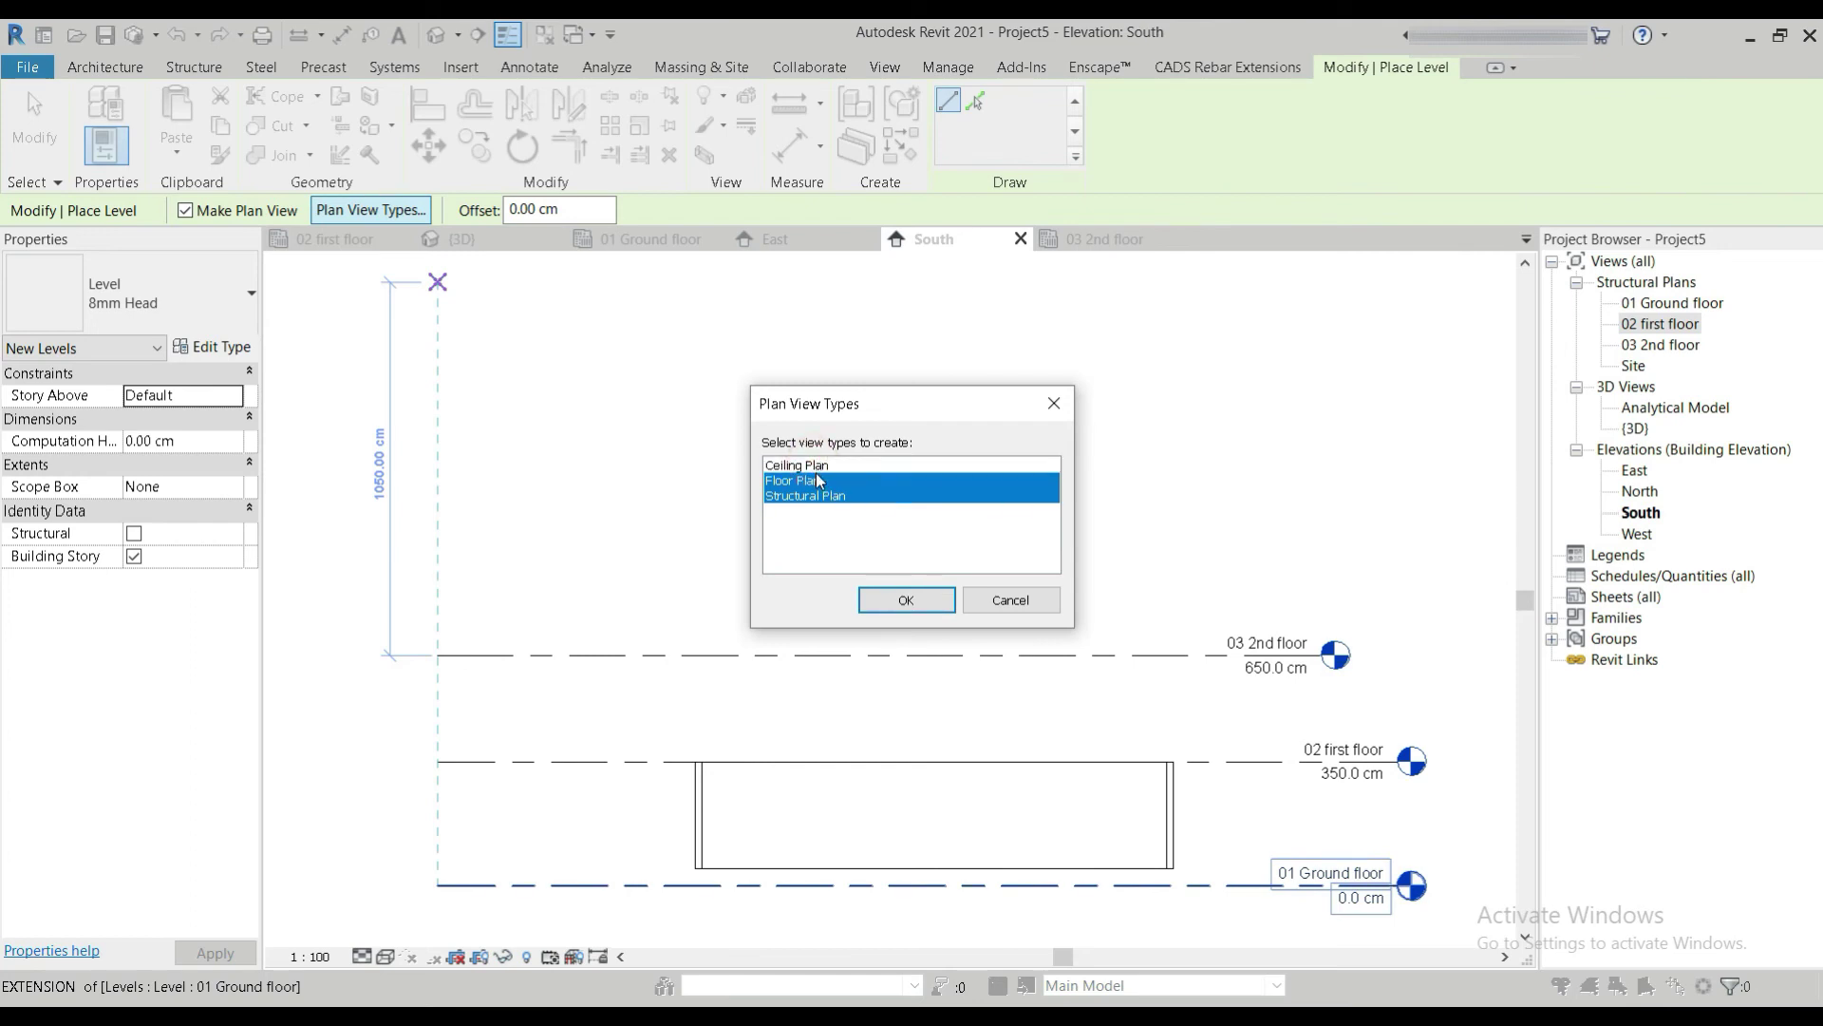
left_click(819, 481)
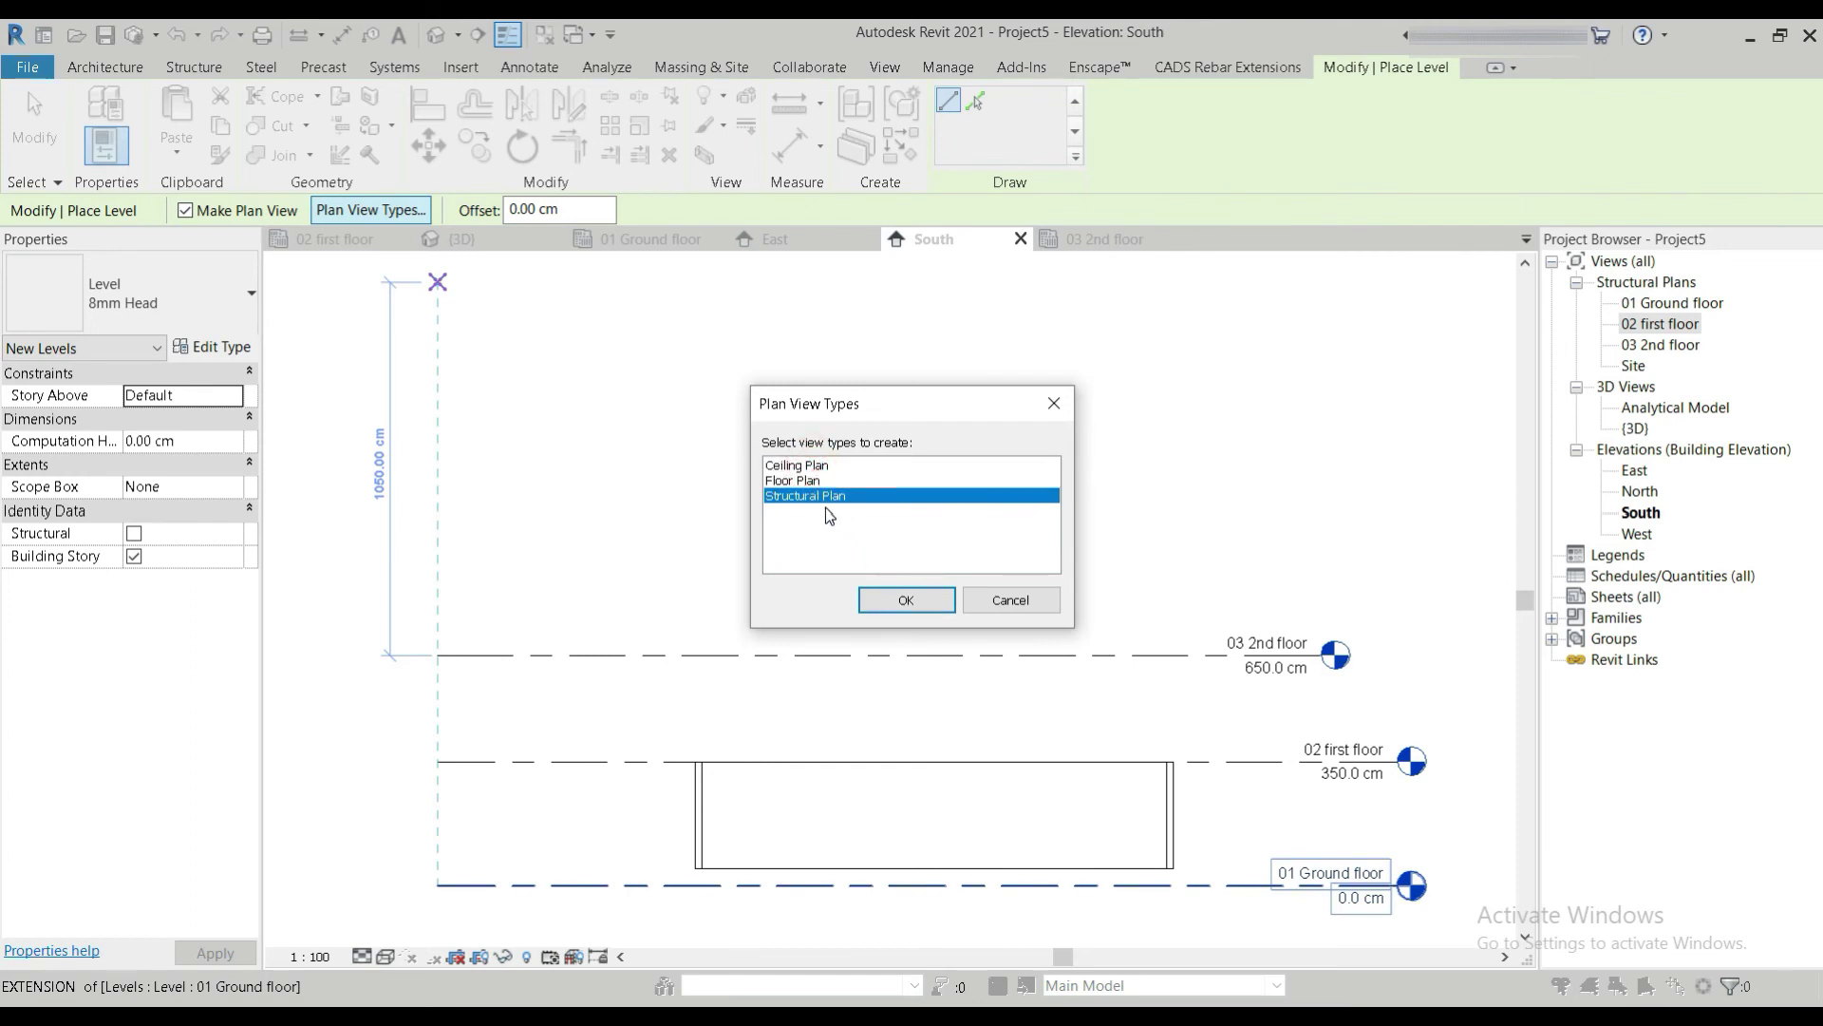
left_click(912, 601)
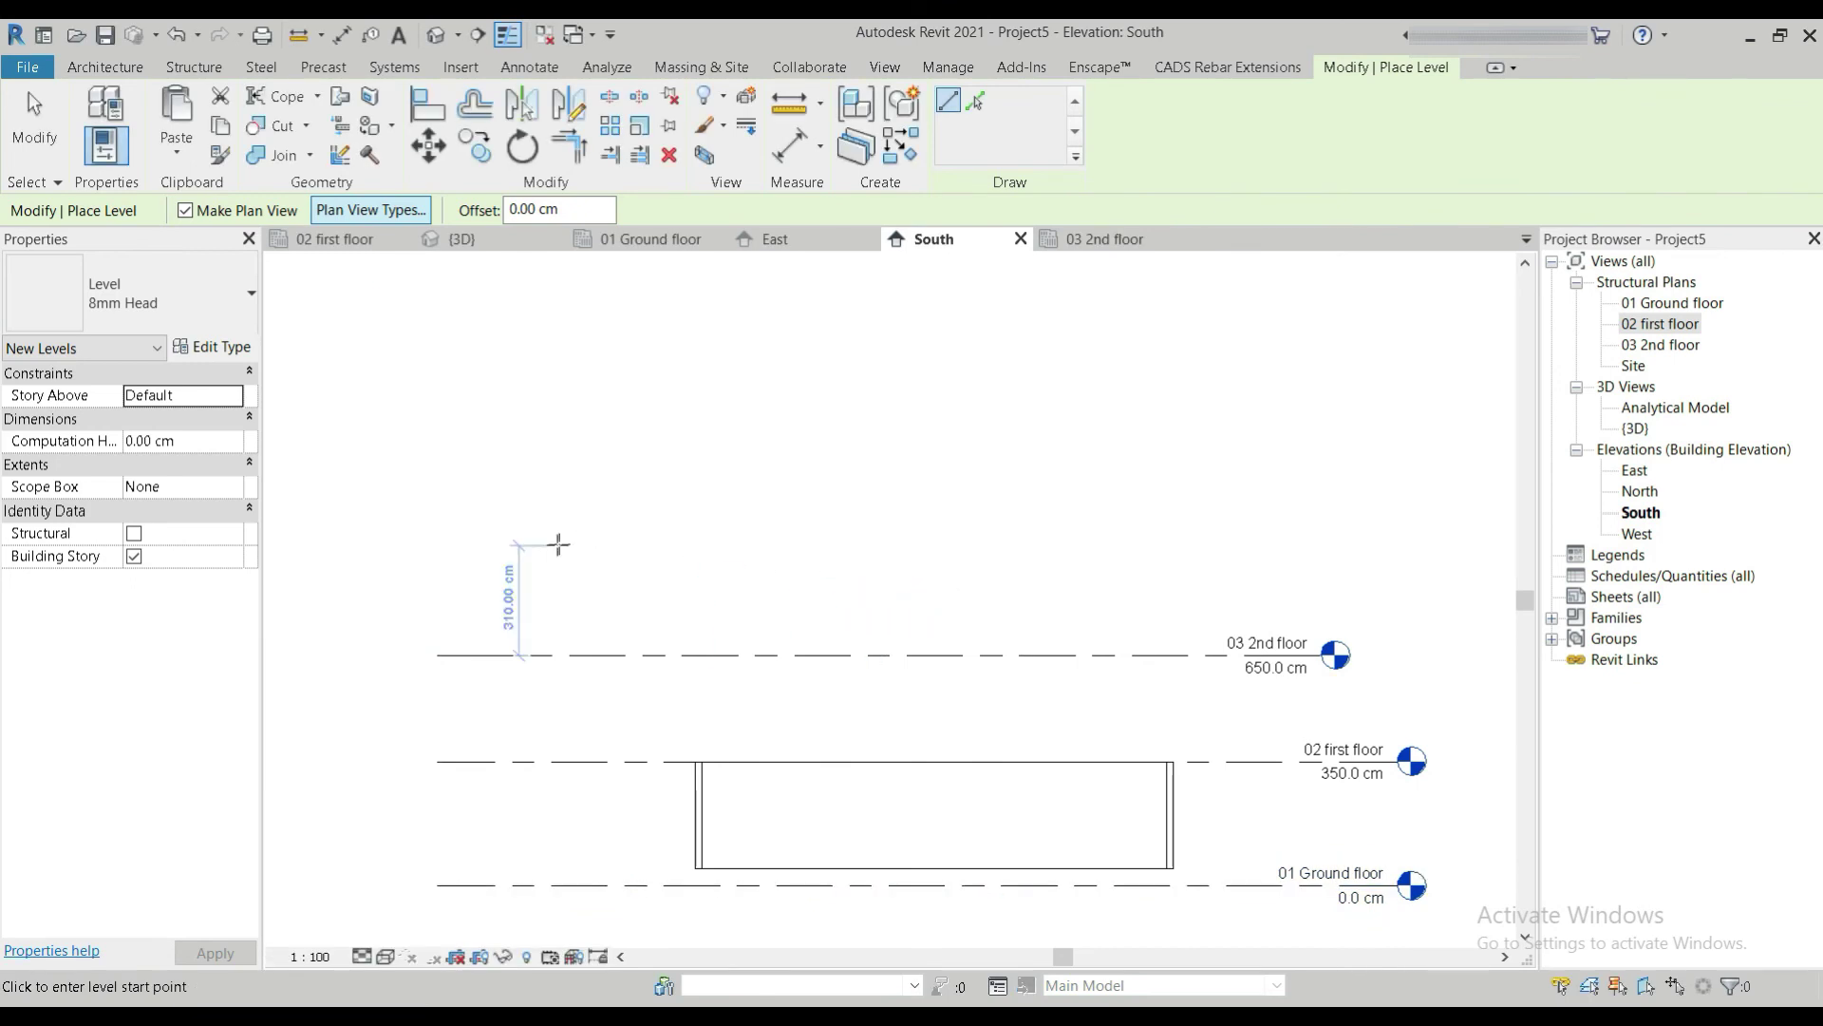
Draw a level about 320 cm above the 03 2nd floor level, with both ends aligned to the 01 Ground floor level.
left_click(446, 541)
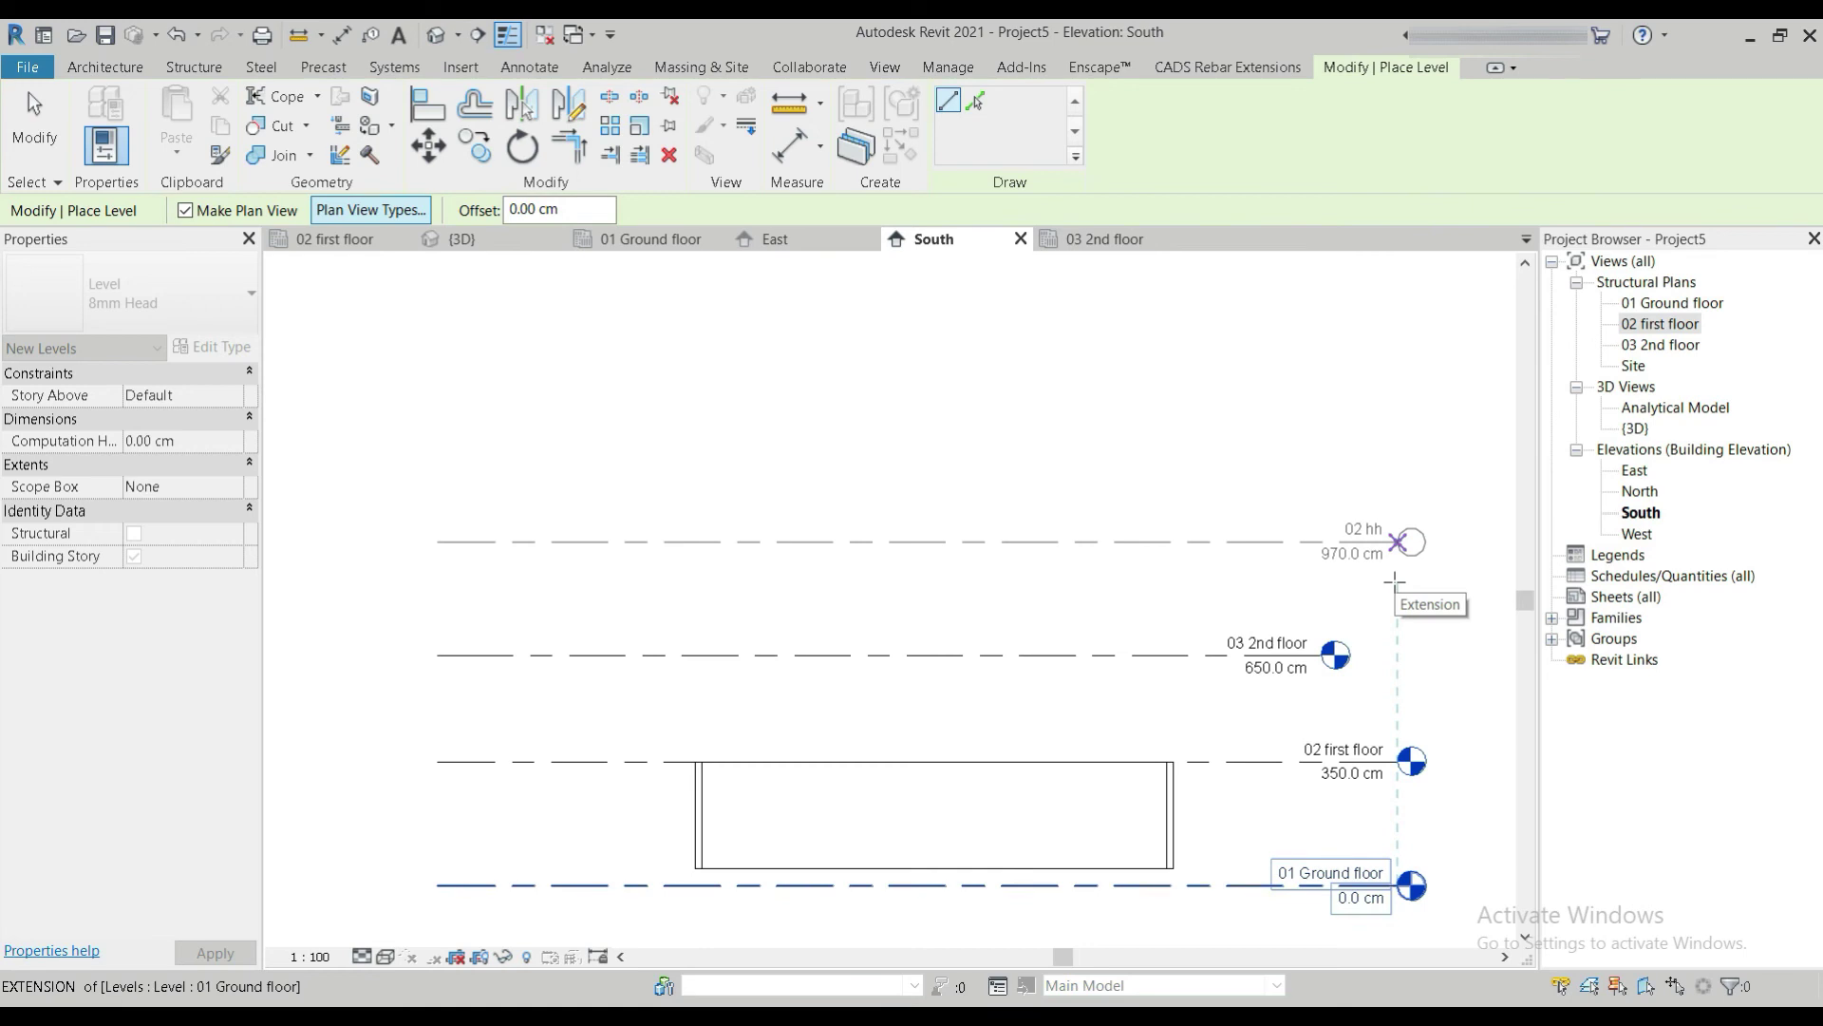
left_click(1397, 580)
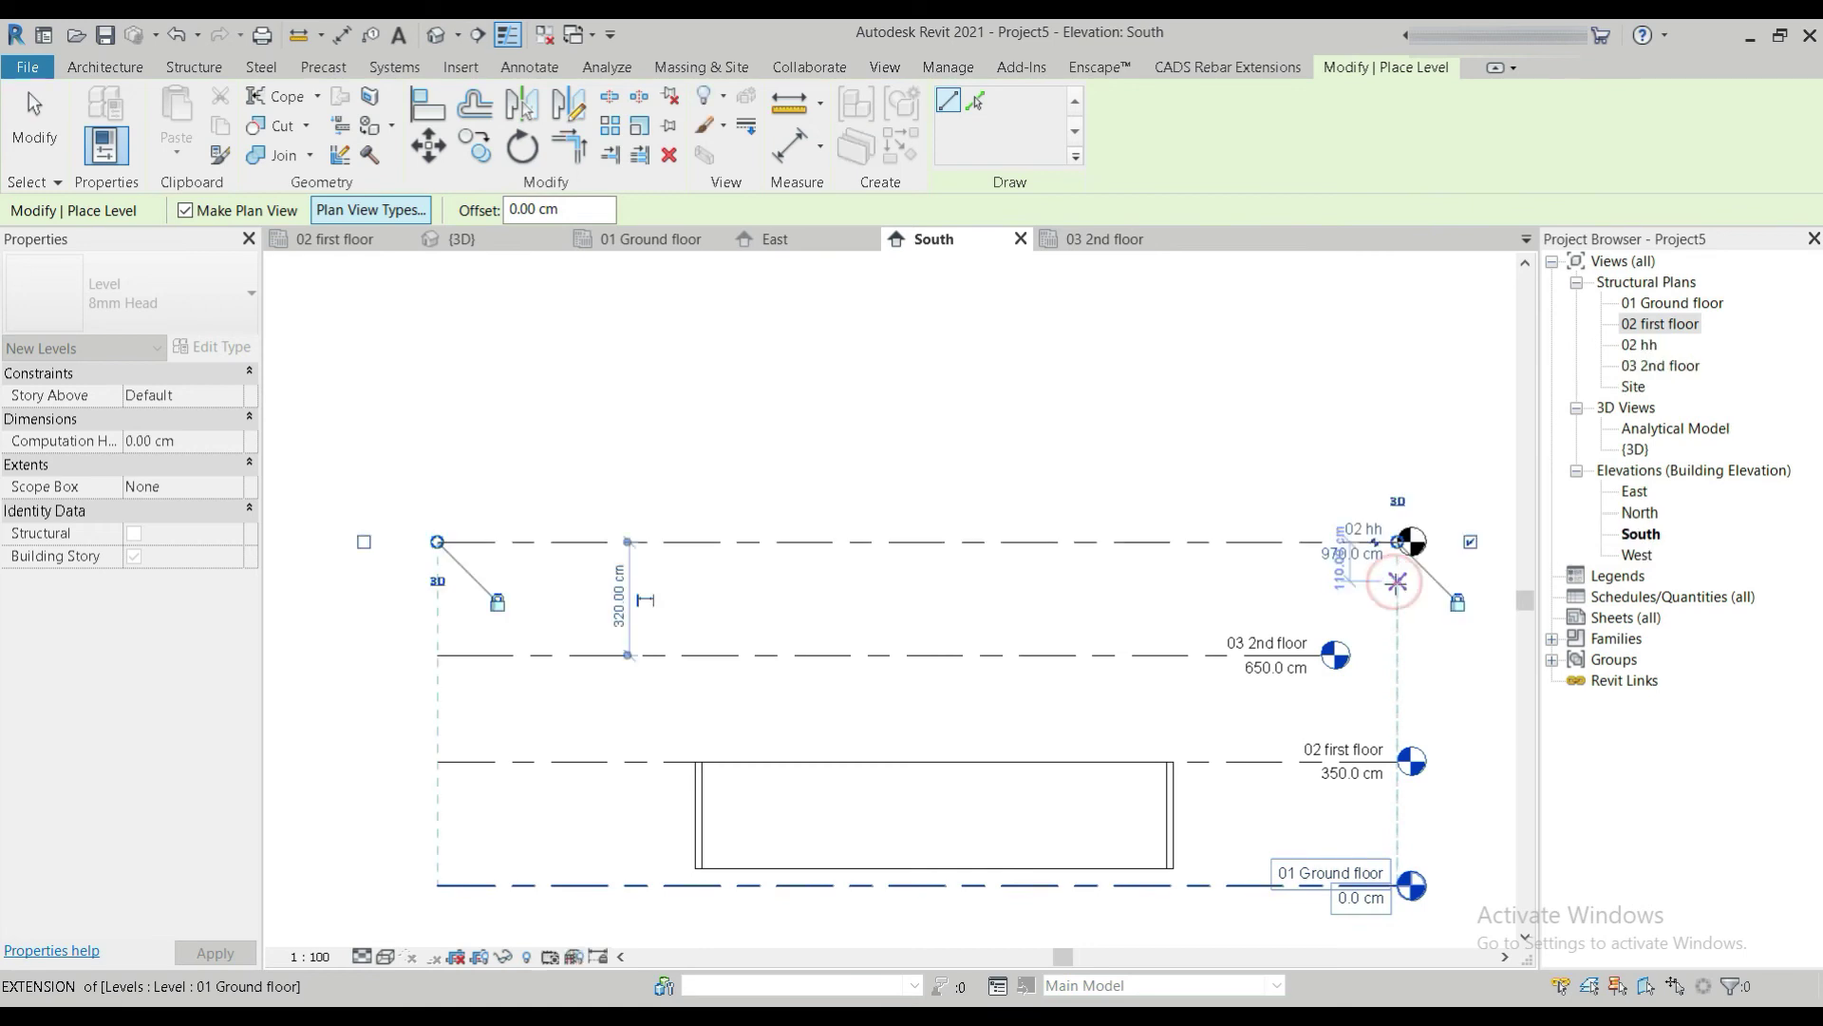
left_click(14, 115)
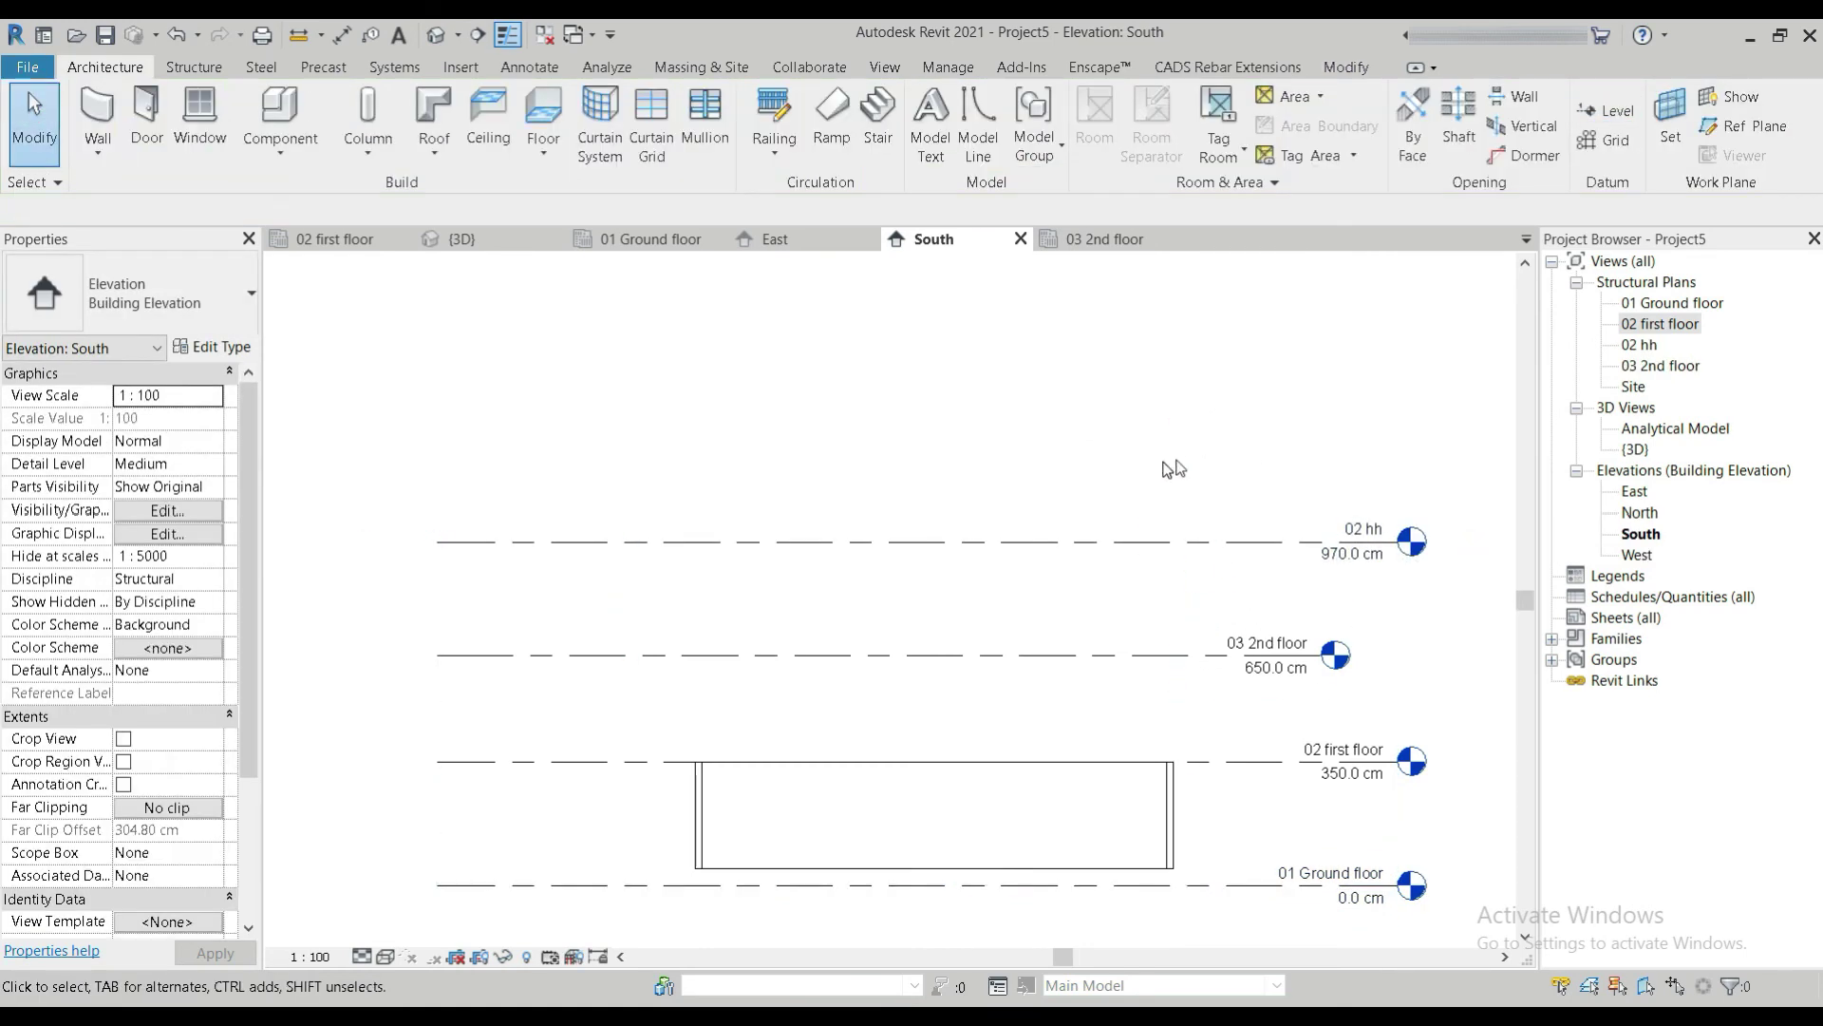
Rename the newly drawn top level as "04", including its corresponding views.
scroll(1453, 556, "up", 5)
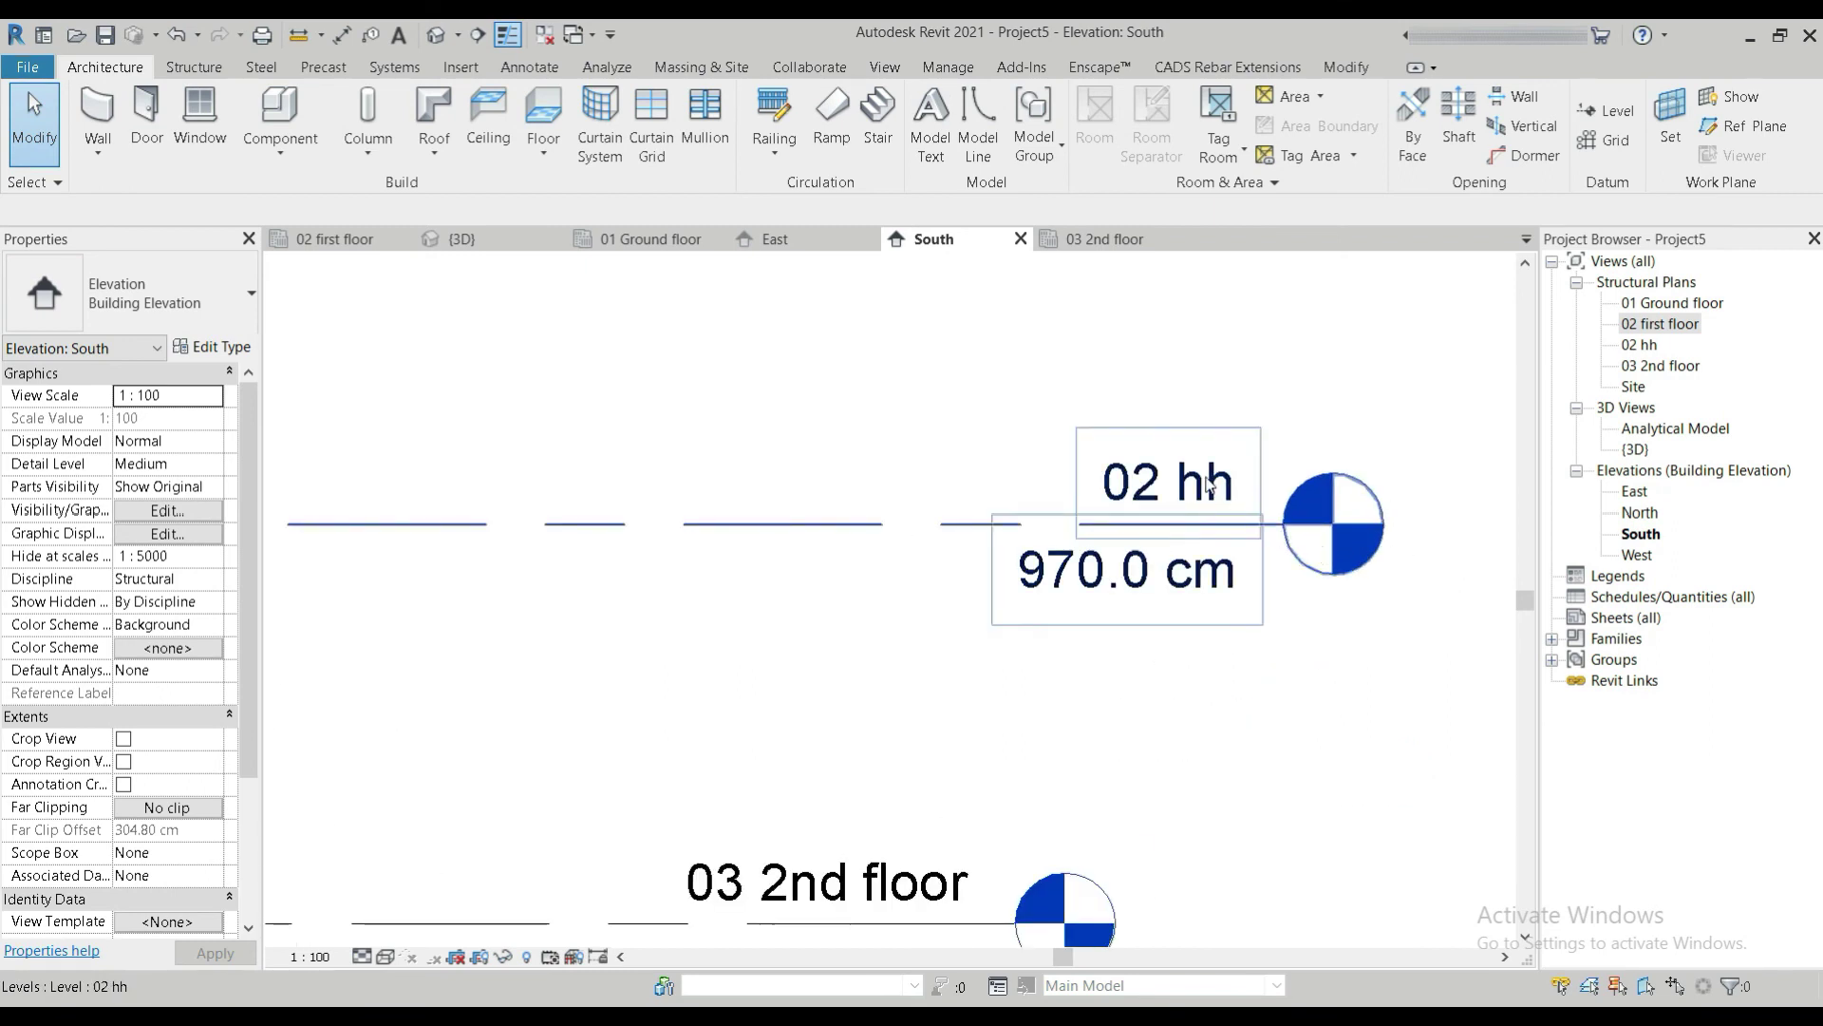
left_click(1209, 485)
left_click(1188, 485)
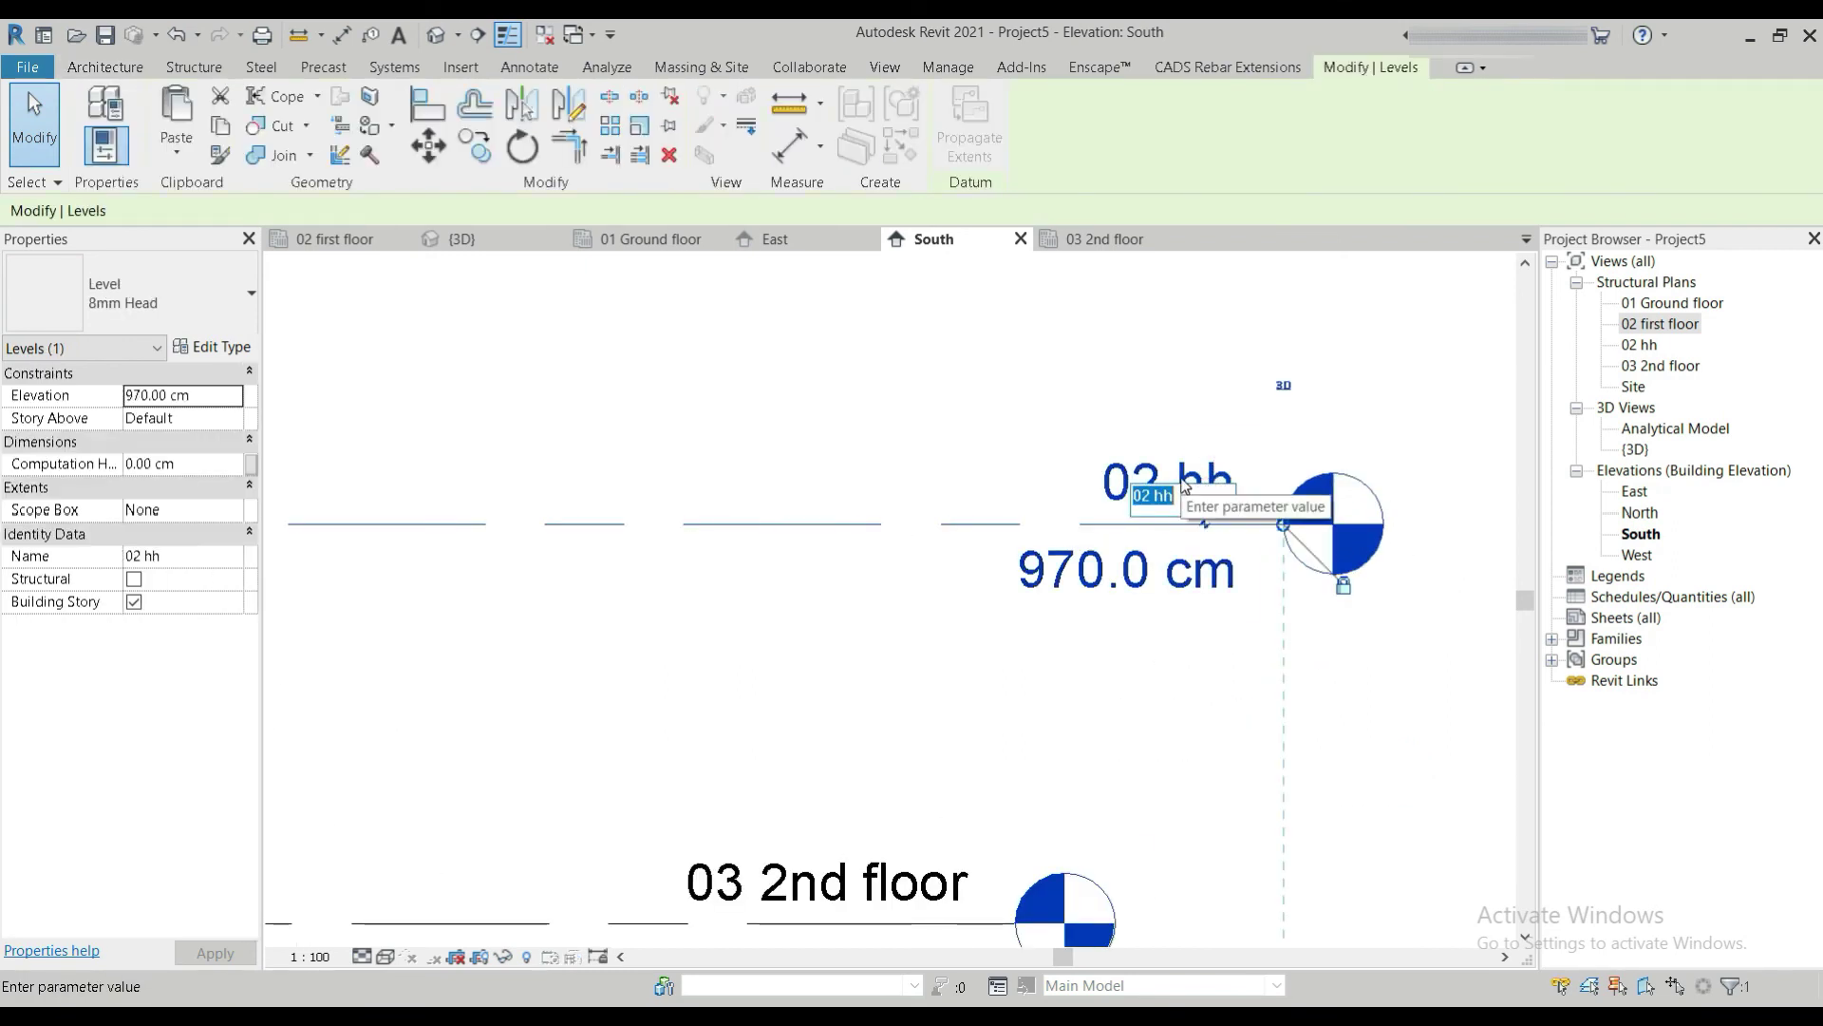
key("Return")
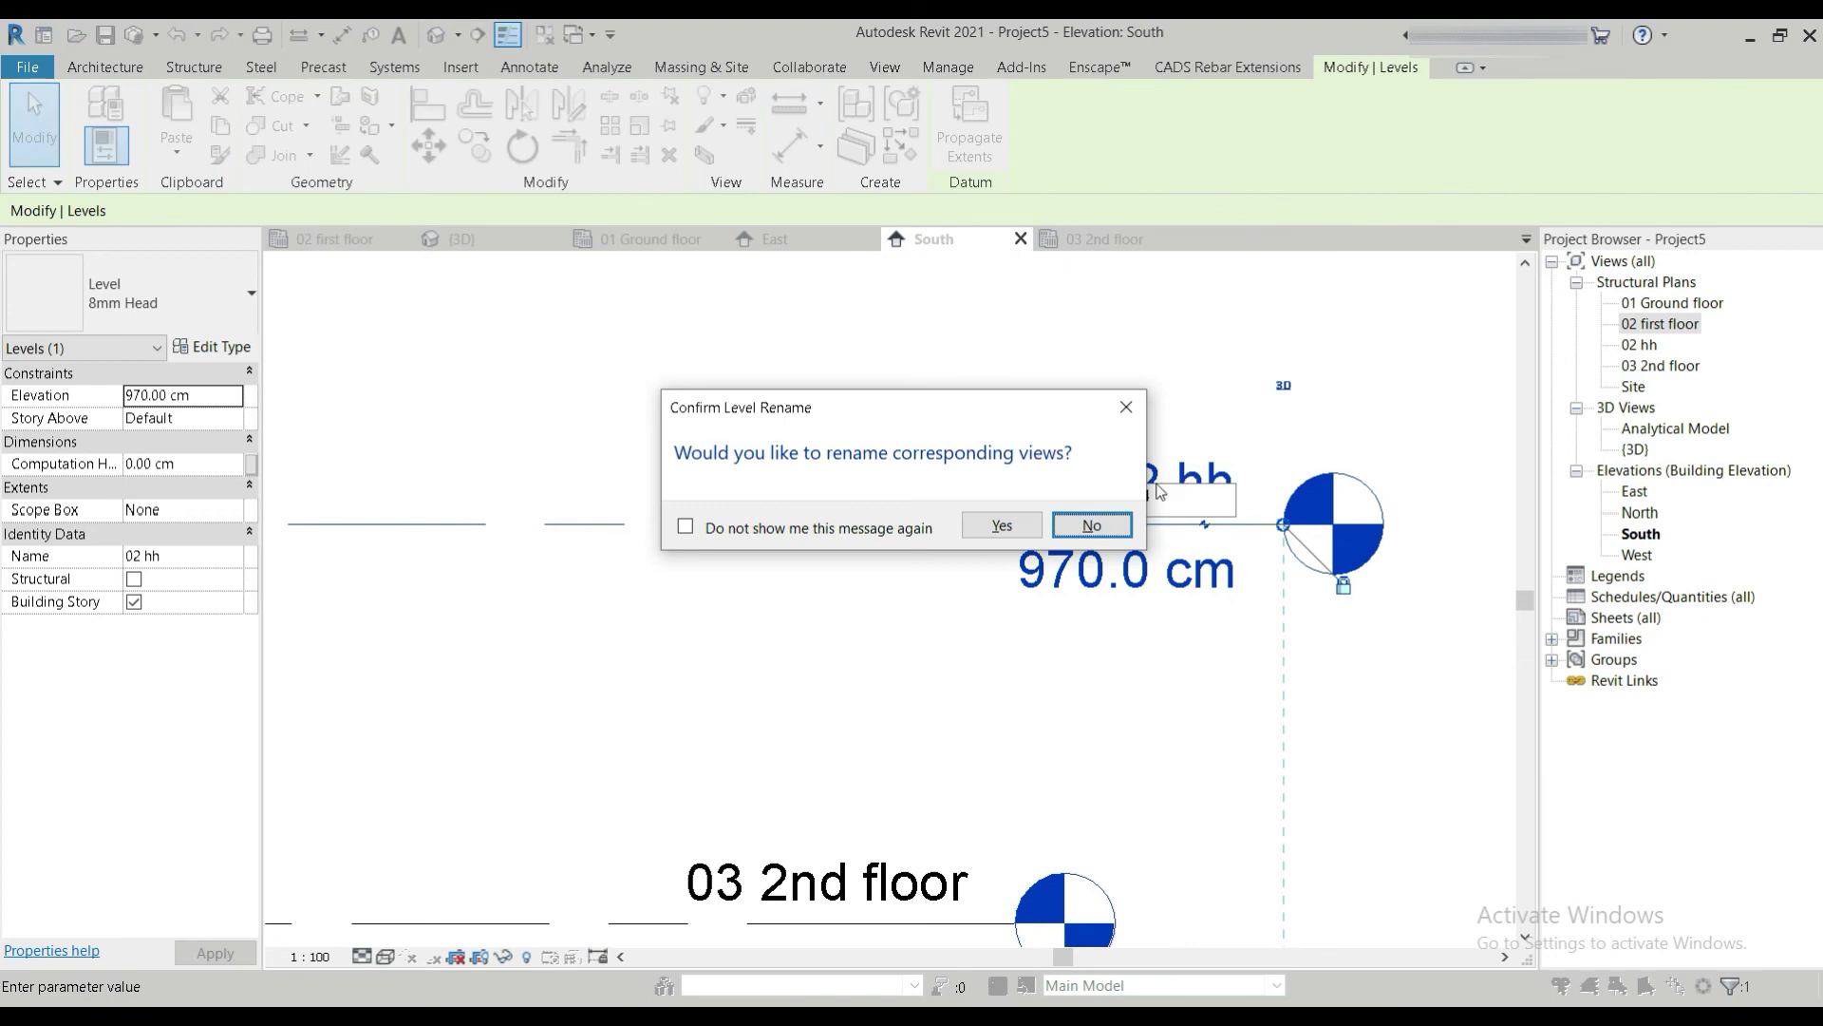
left_click(999, 526)
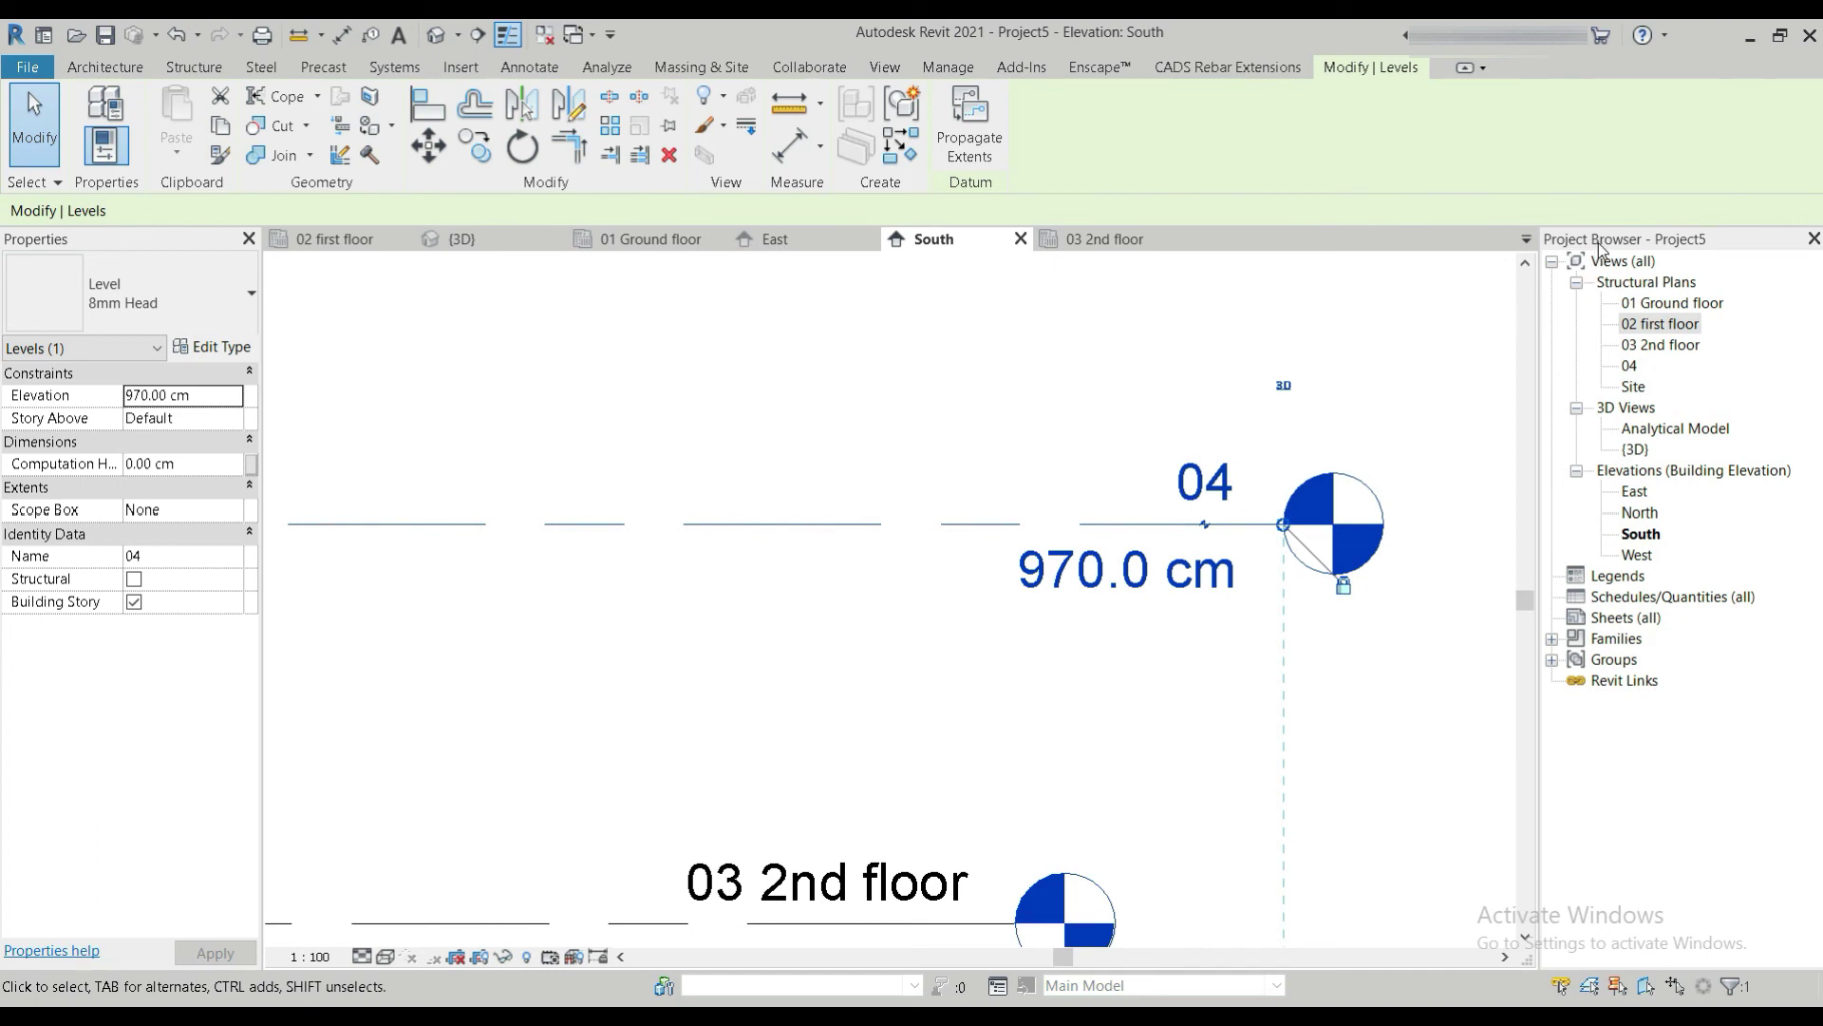
scroll(1071, 584, "down", 3)
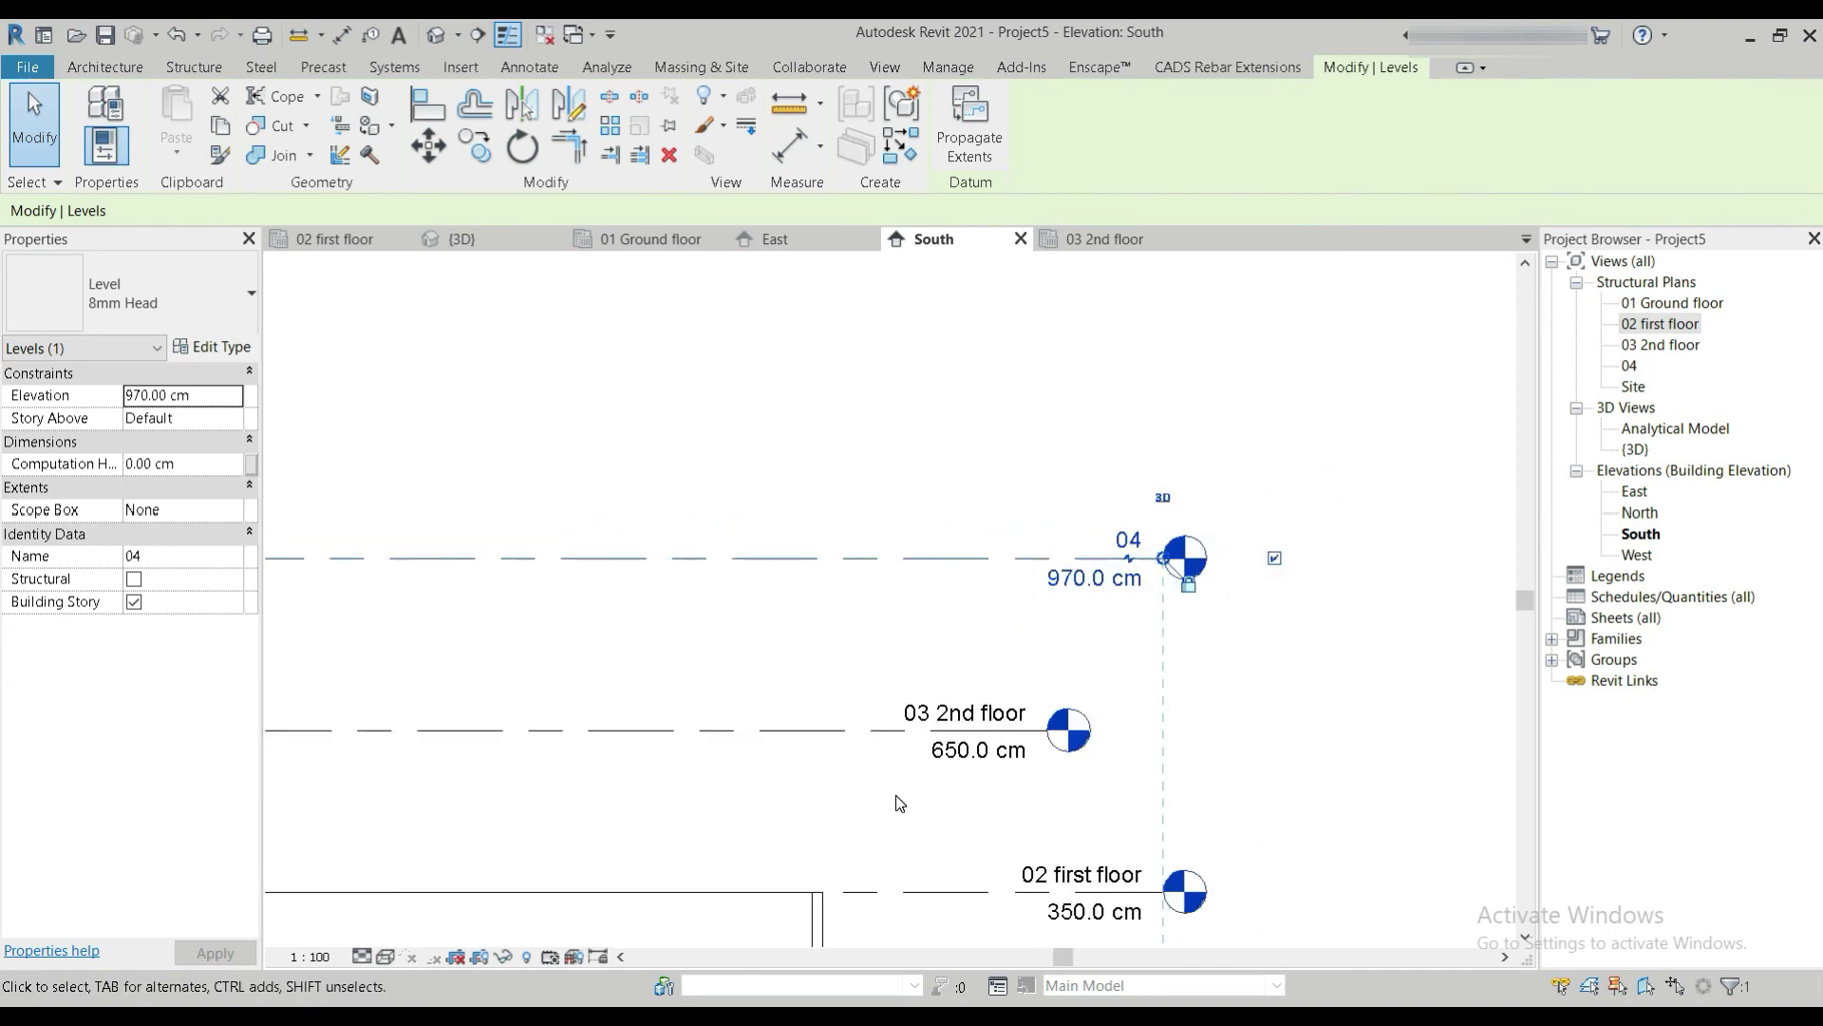
Extend the right end of the 03 2nd floor level until it aligns with the ends of the other levels.
left_click(1773, 898)
left_click(744, 672)
left_click(796, 730)
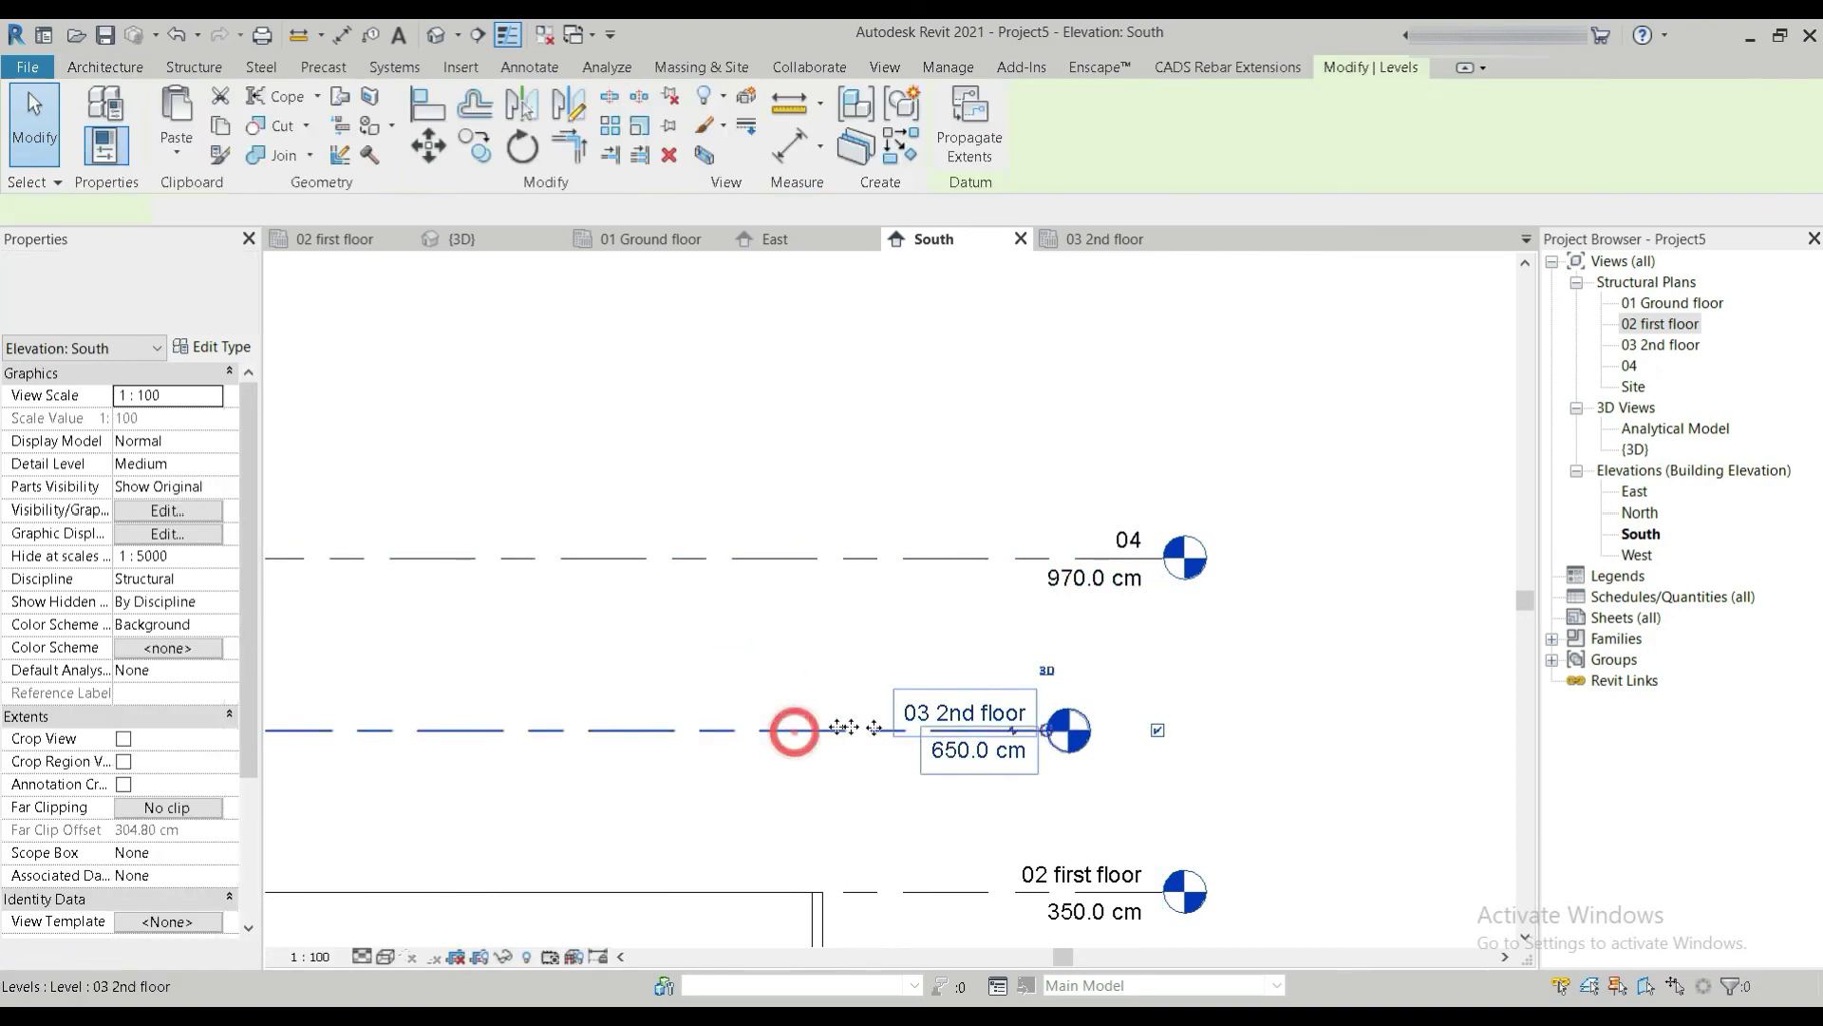
left_click_drag(1054, 736, 1163, 750)
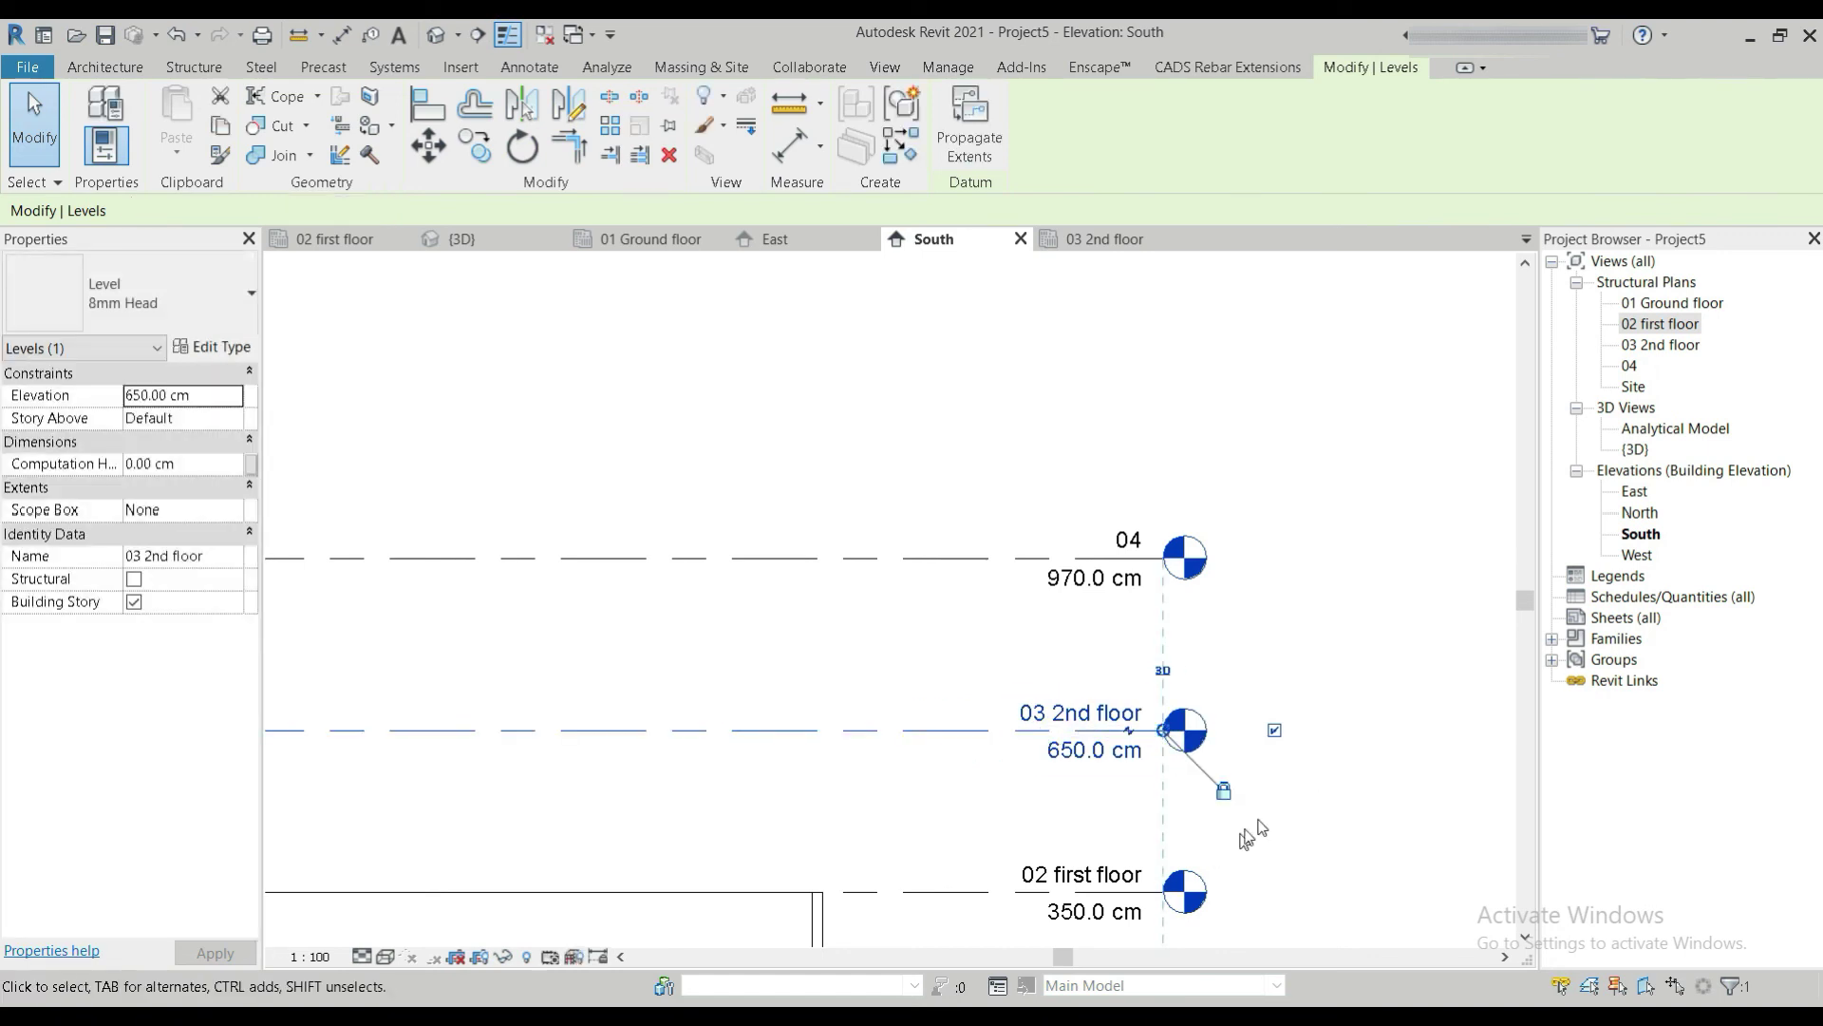
left_click(488, 339)
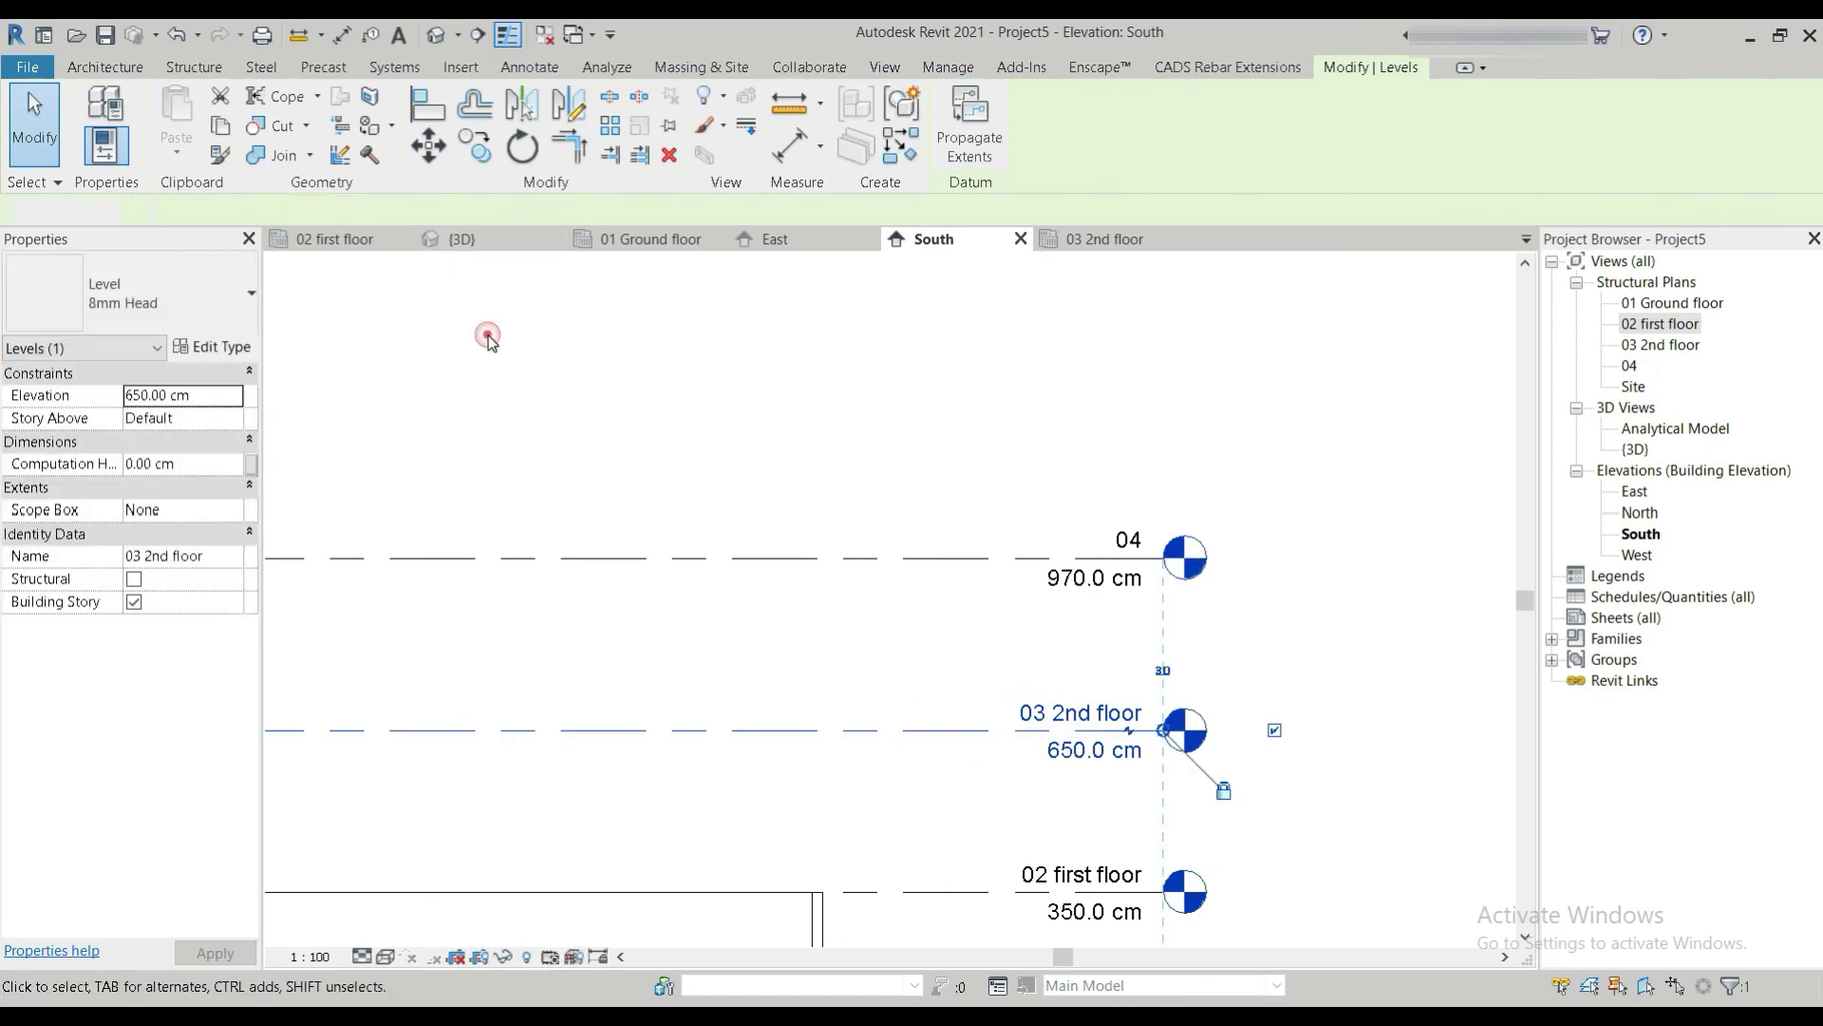
Copy the 04 level upward by a distance of 300 cm.
left_click(771, 551)
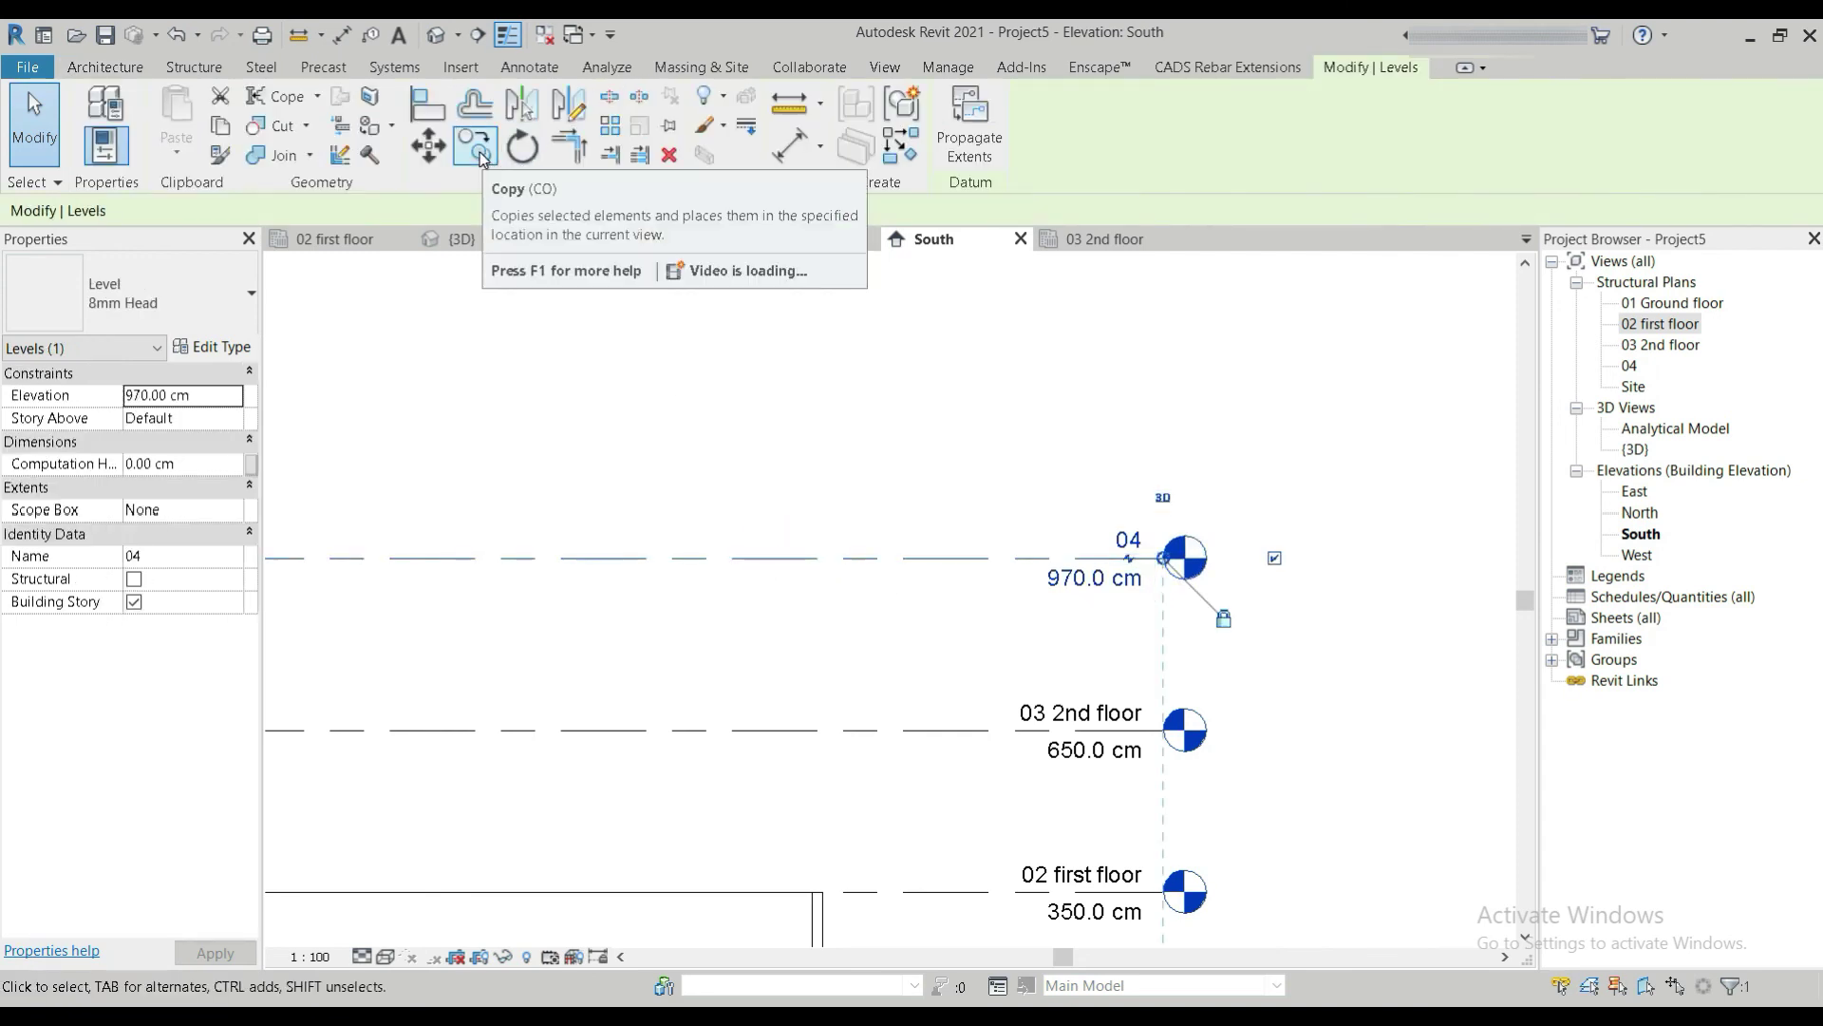
left_click(482, 154)
left_click(776, 552)
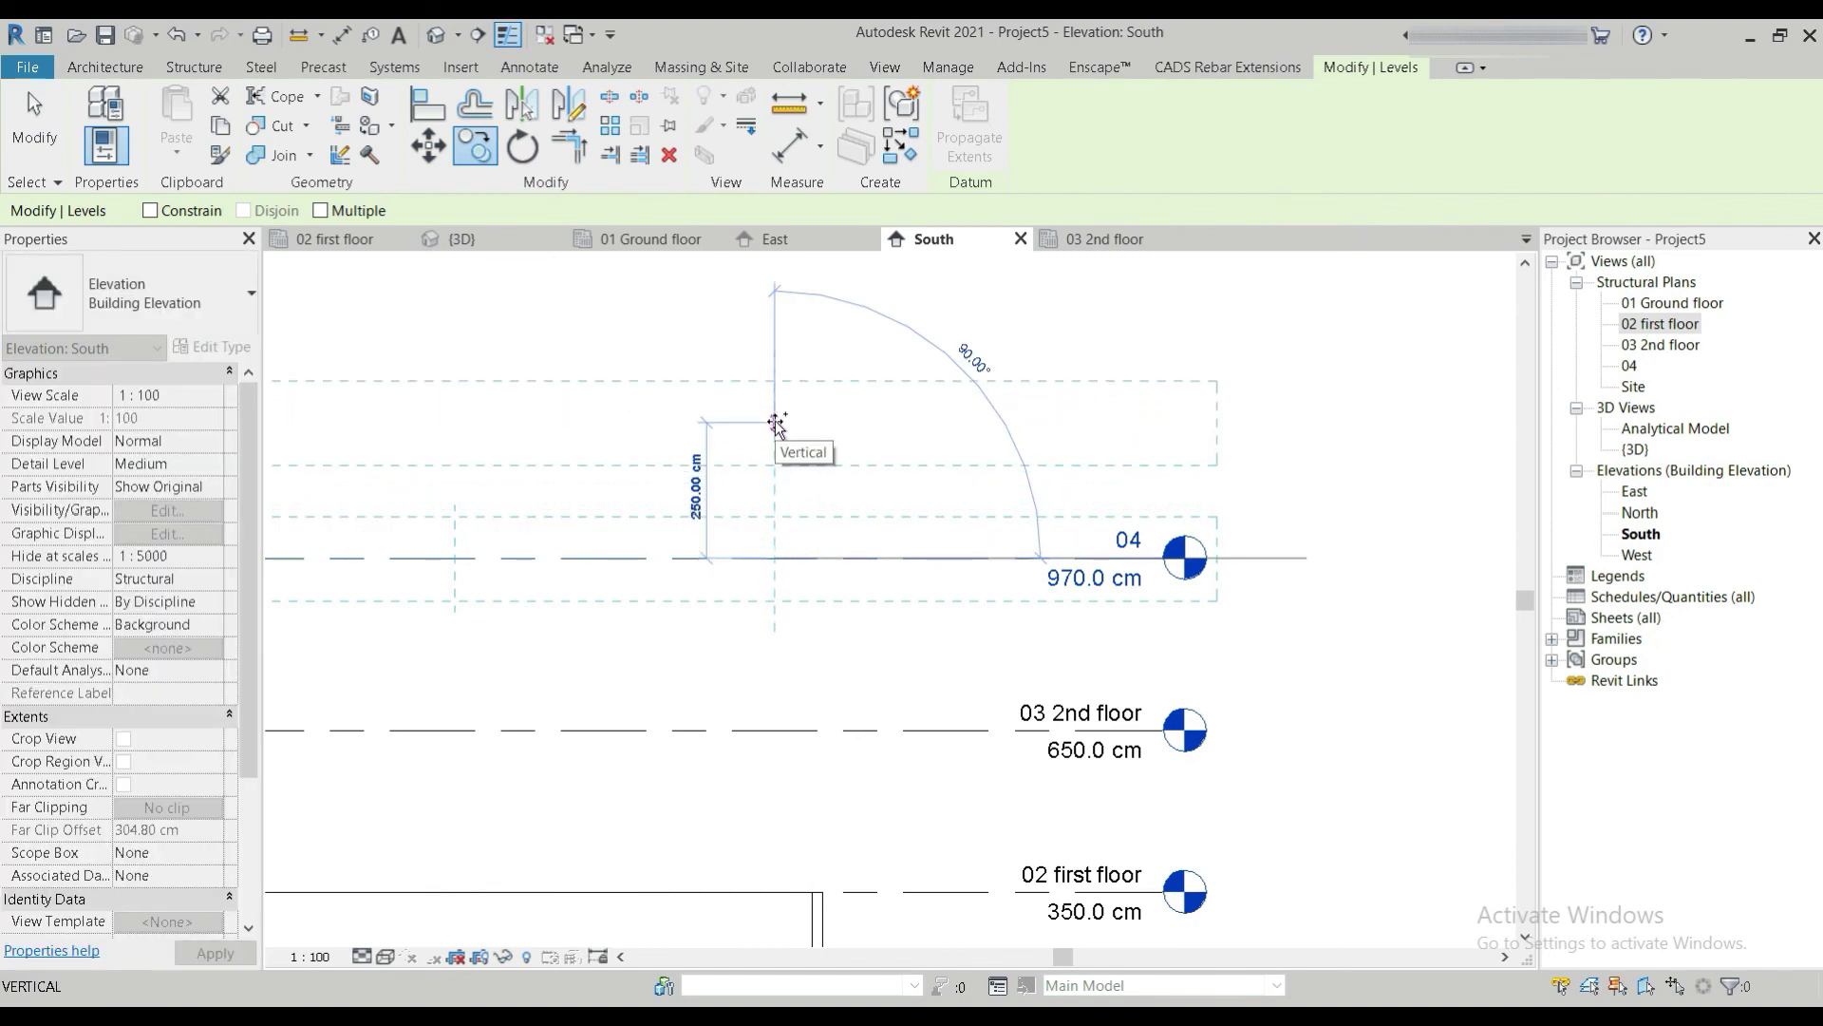
type("300")
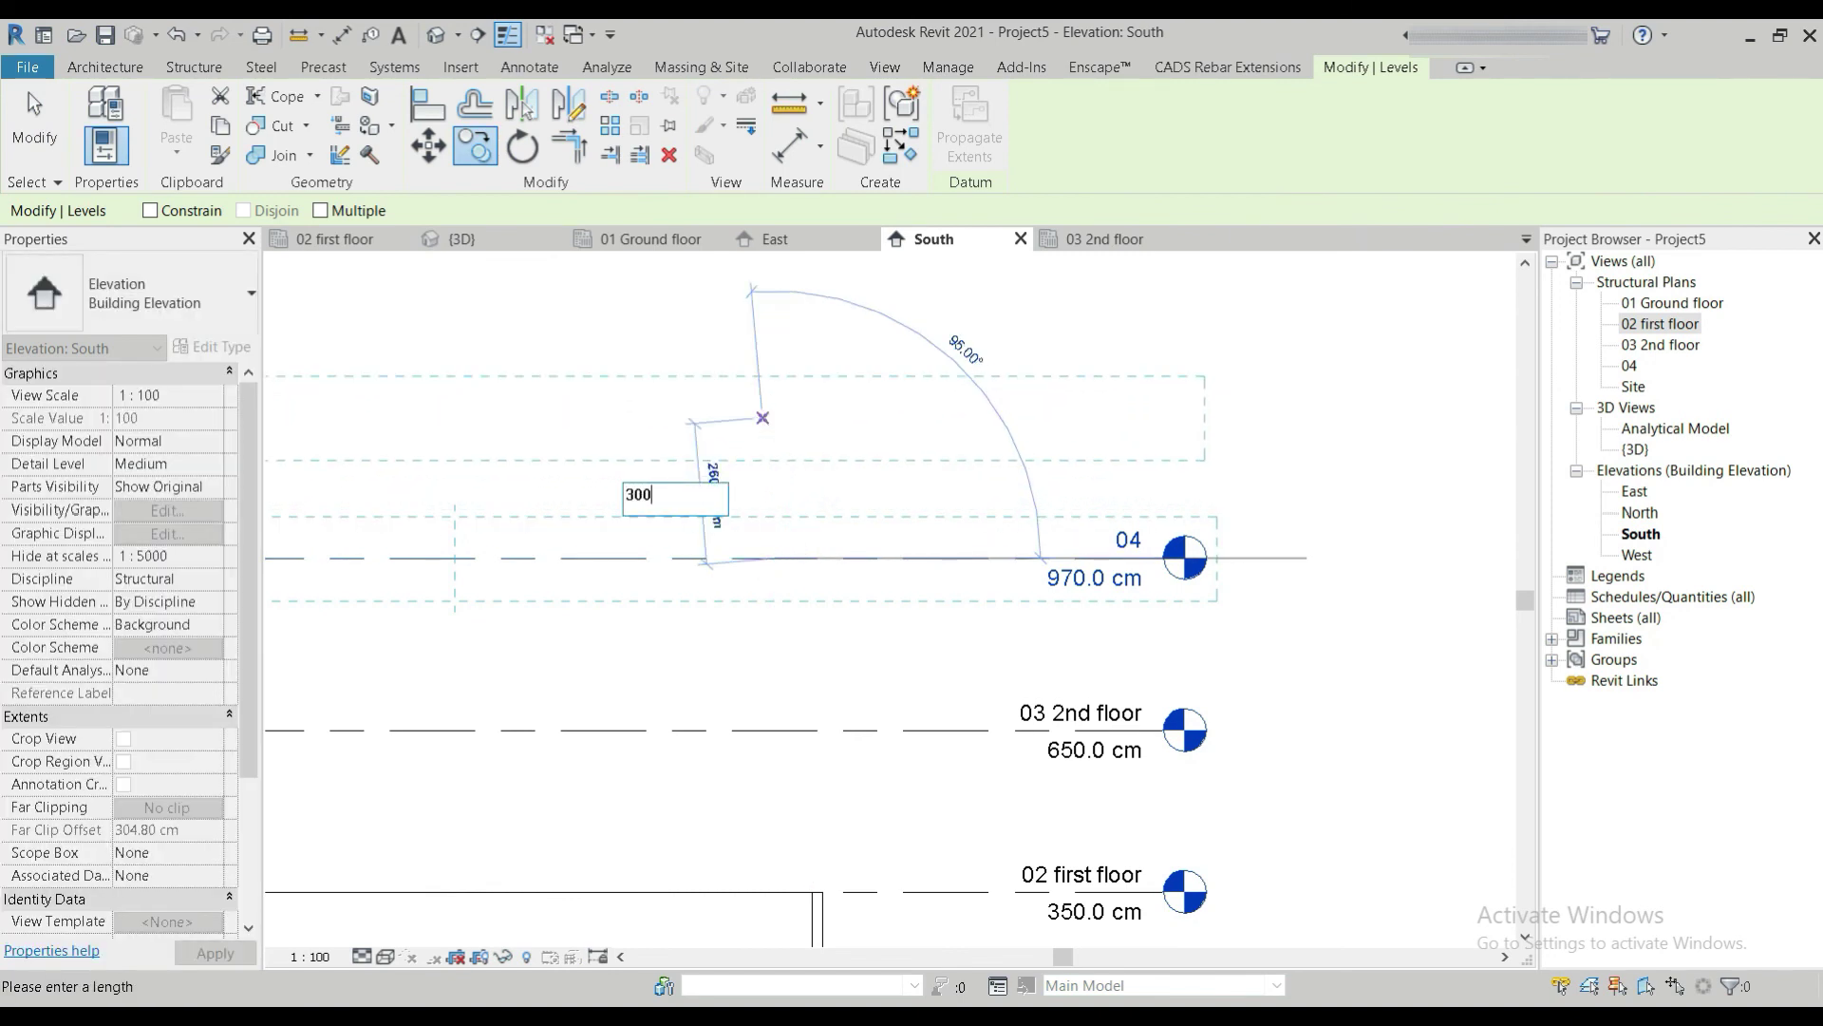
type("cm")
key("Return")
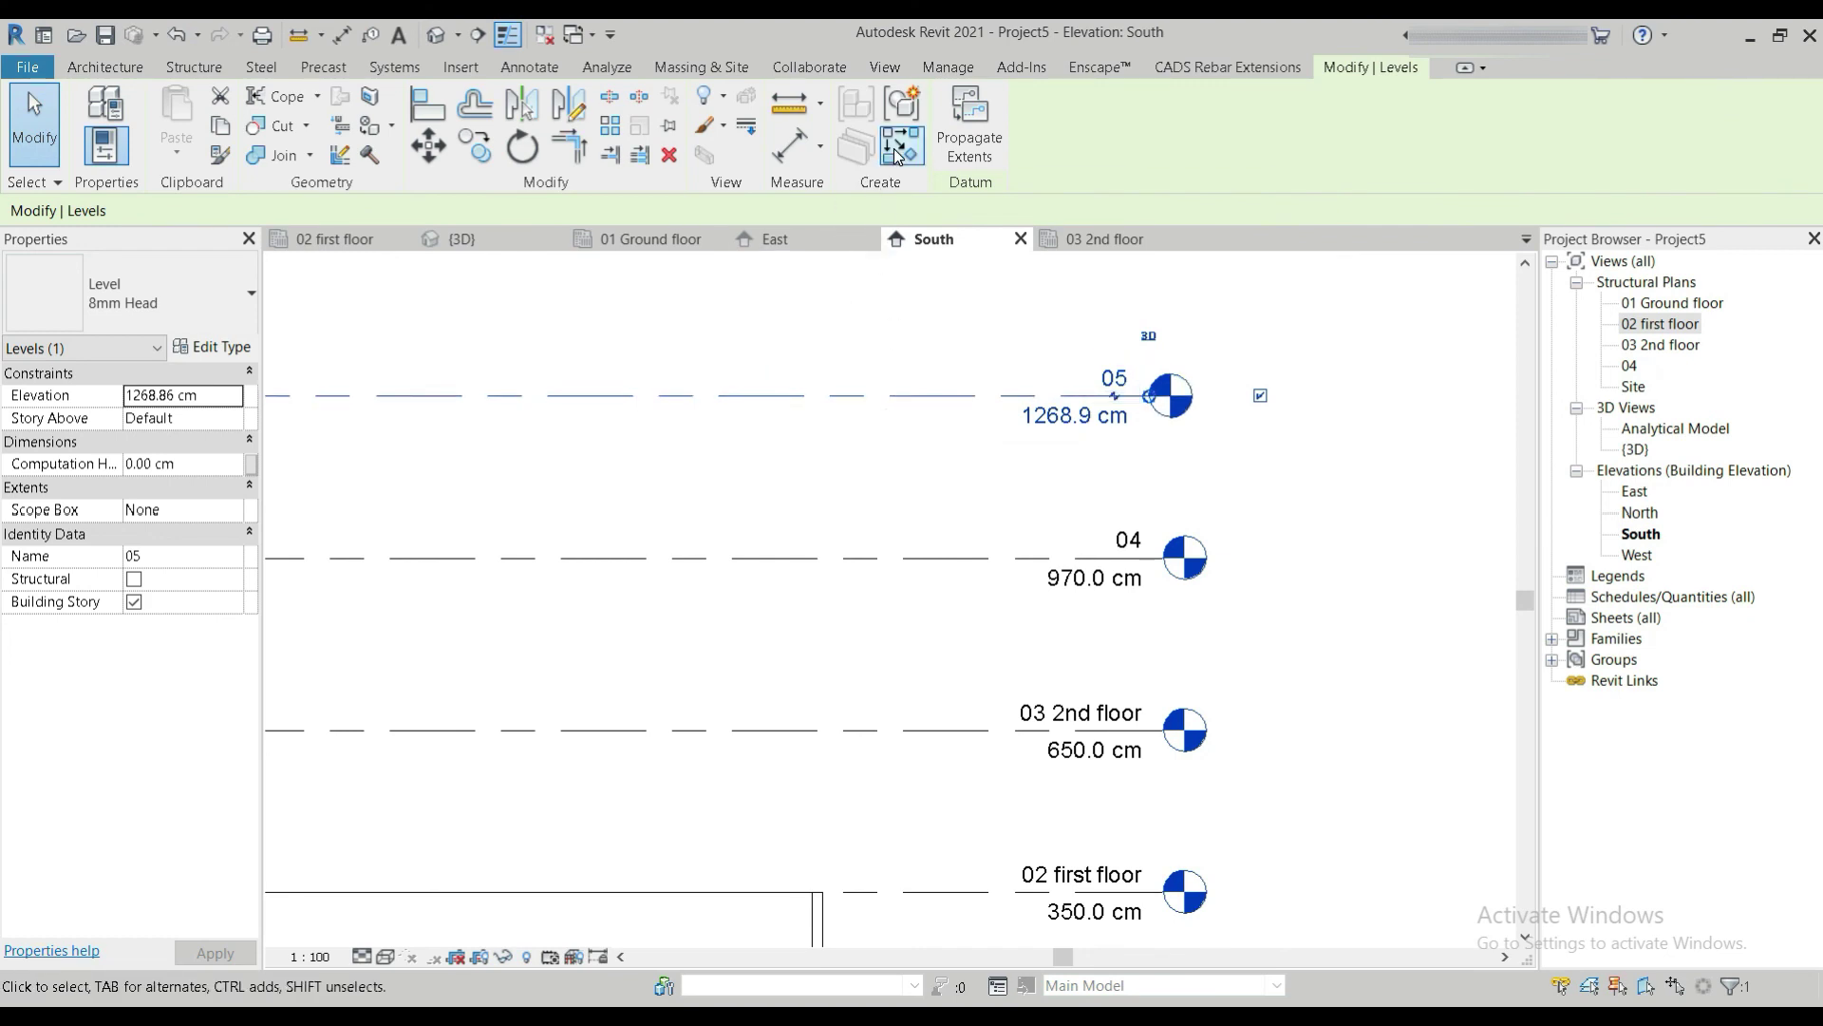
left_click(896, 149)
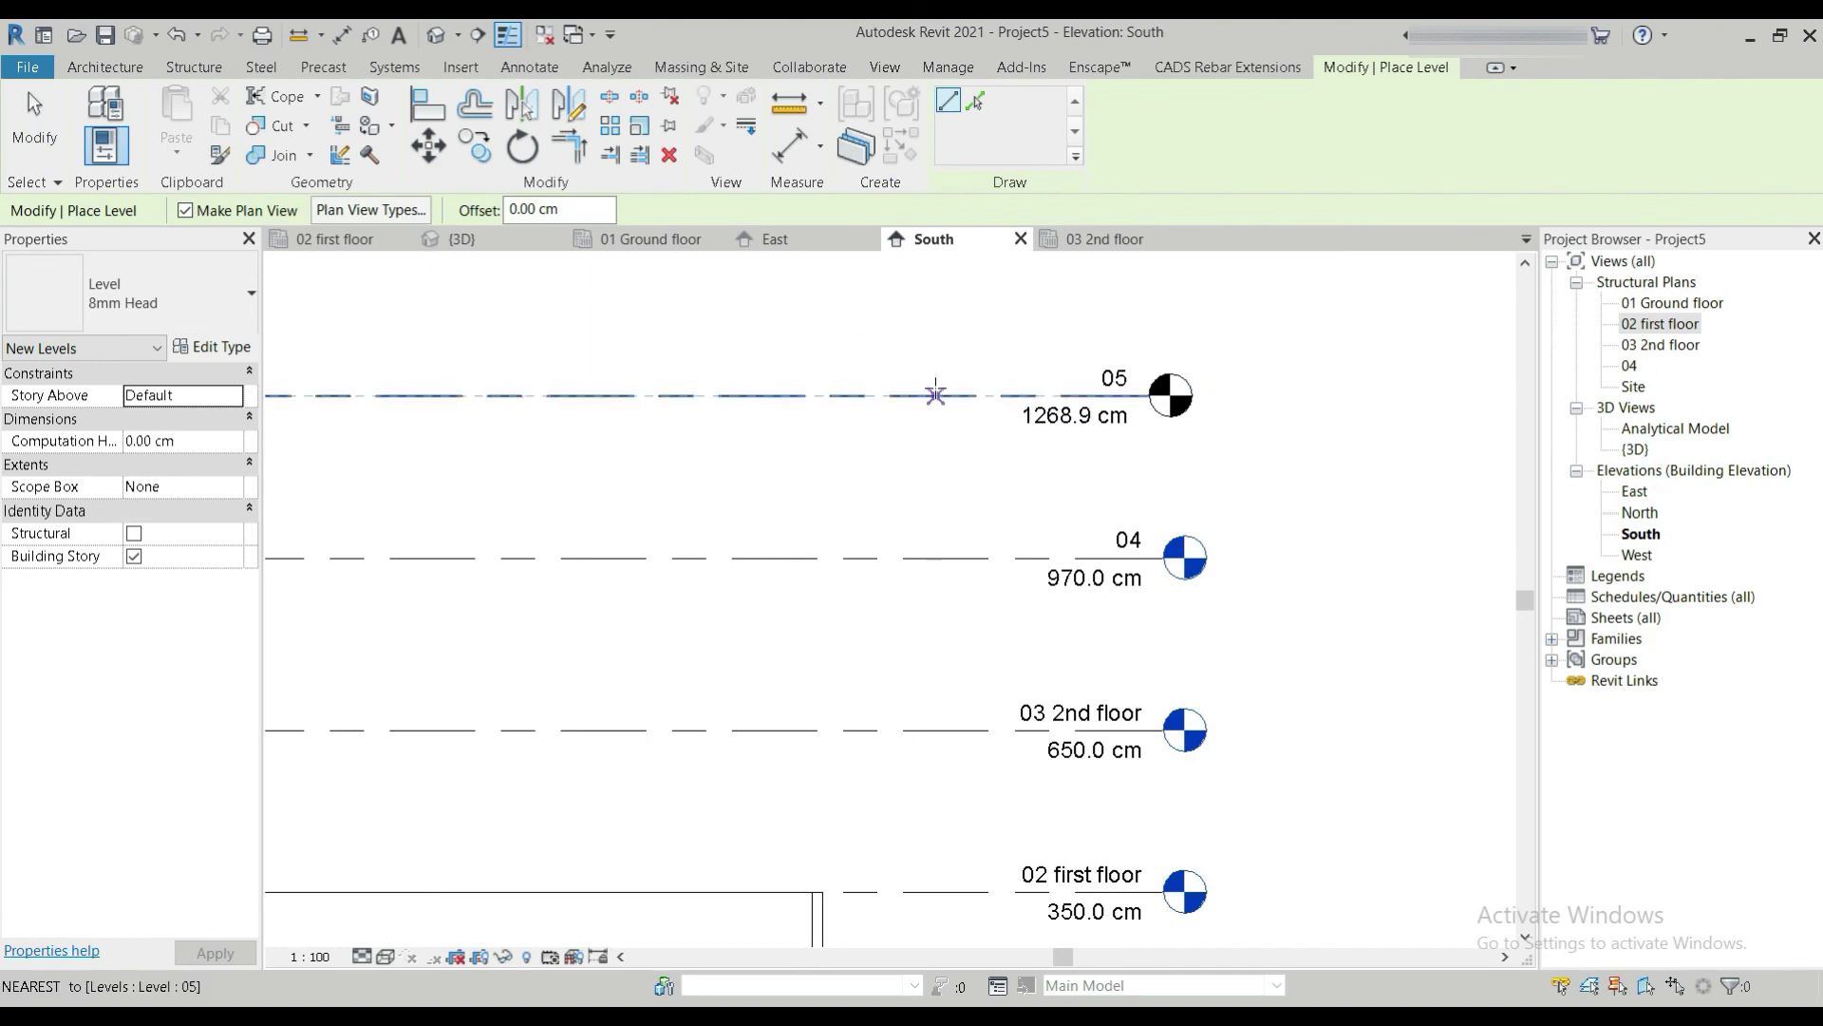
left_click(933, 393)
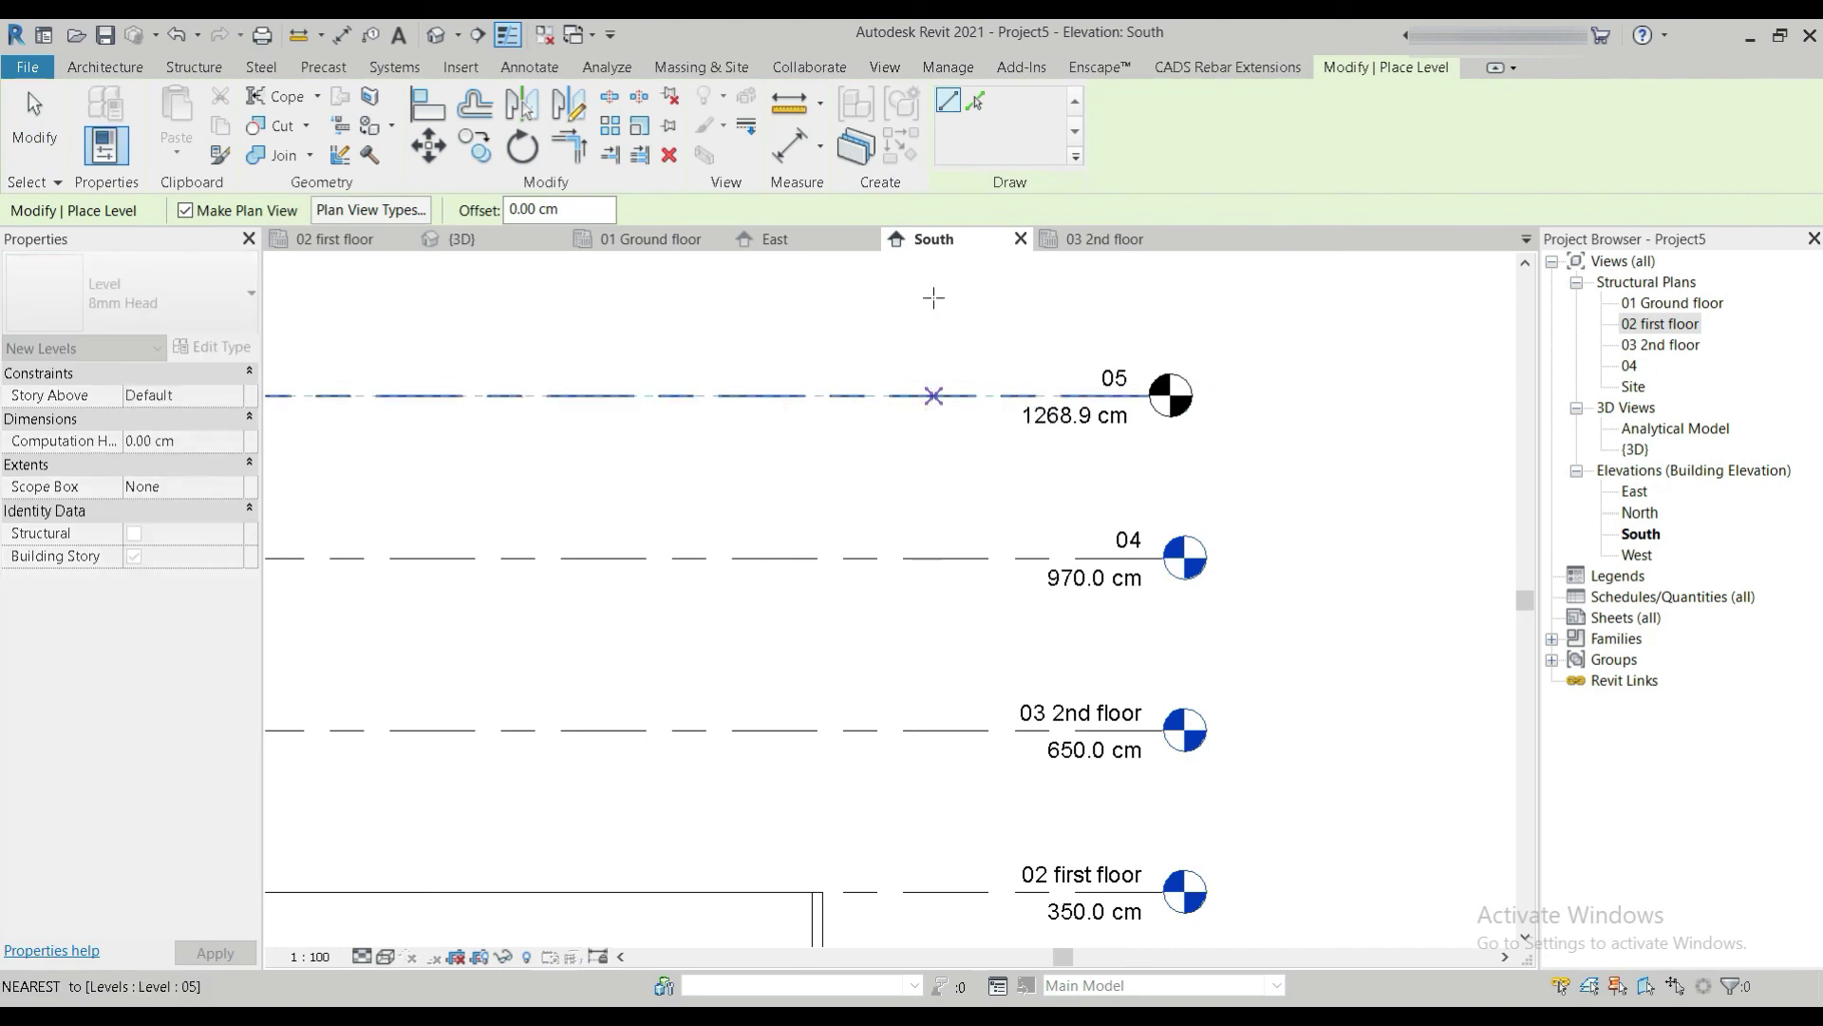
key("Escape")
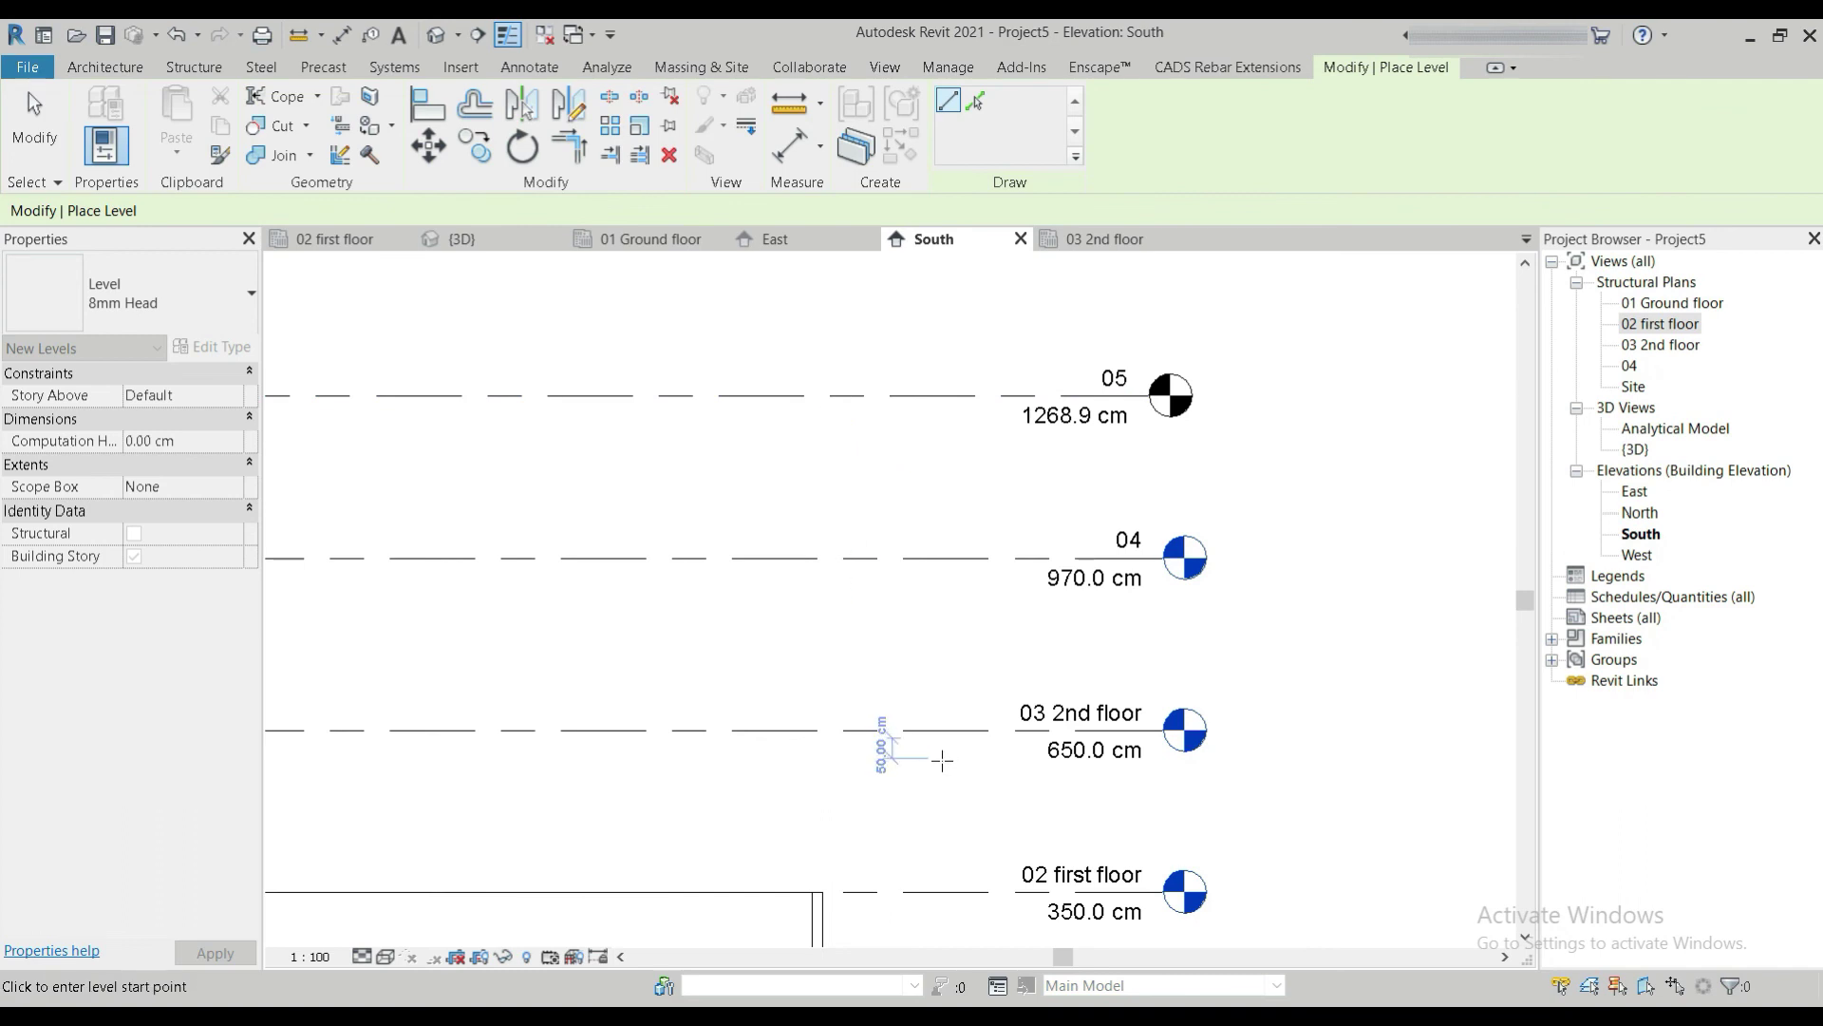
scroll(887, 744, "down", 2)
scroll(1040, 604, "up", 2)
key("Escape")
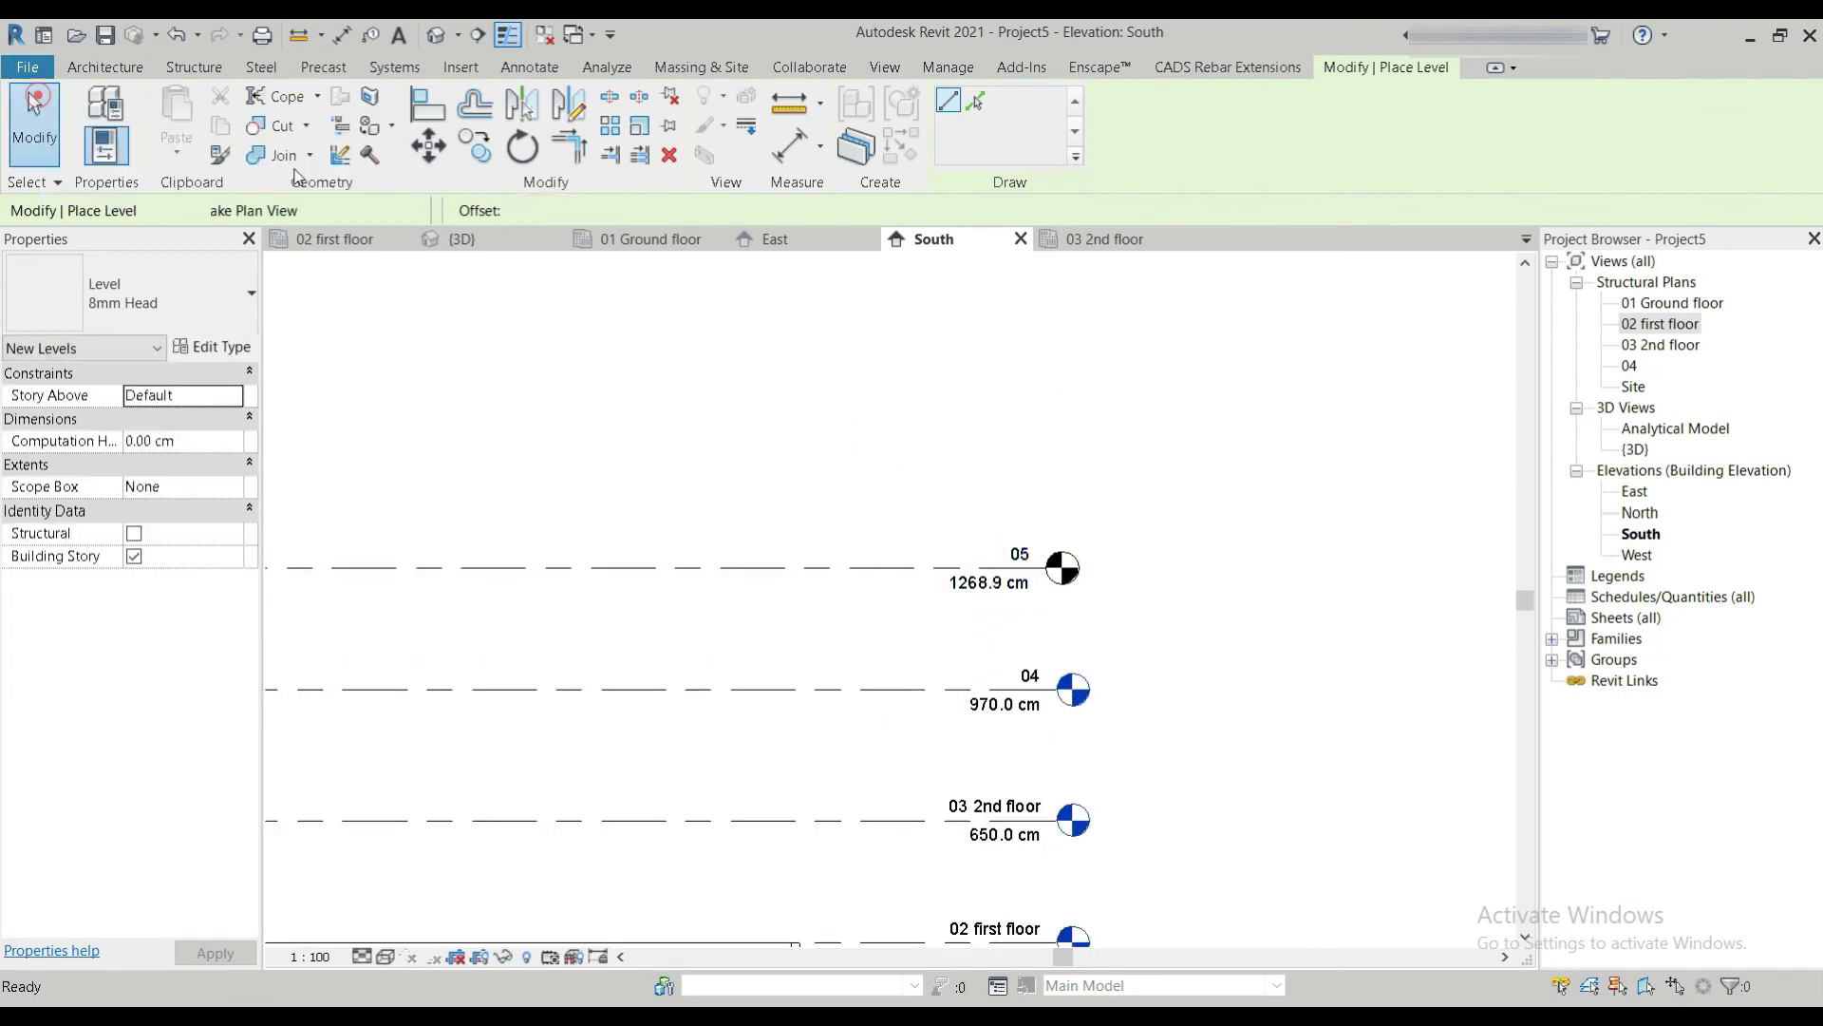
Rename the copied top level as "08".
scroll(1092, 560, "up", 2)
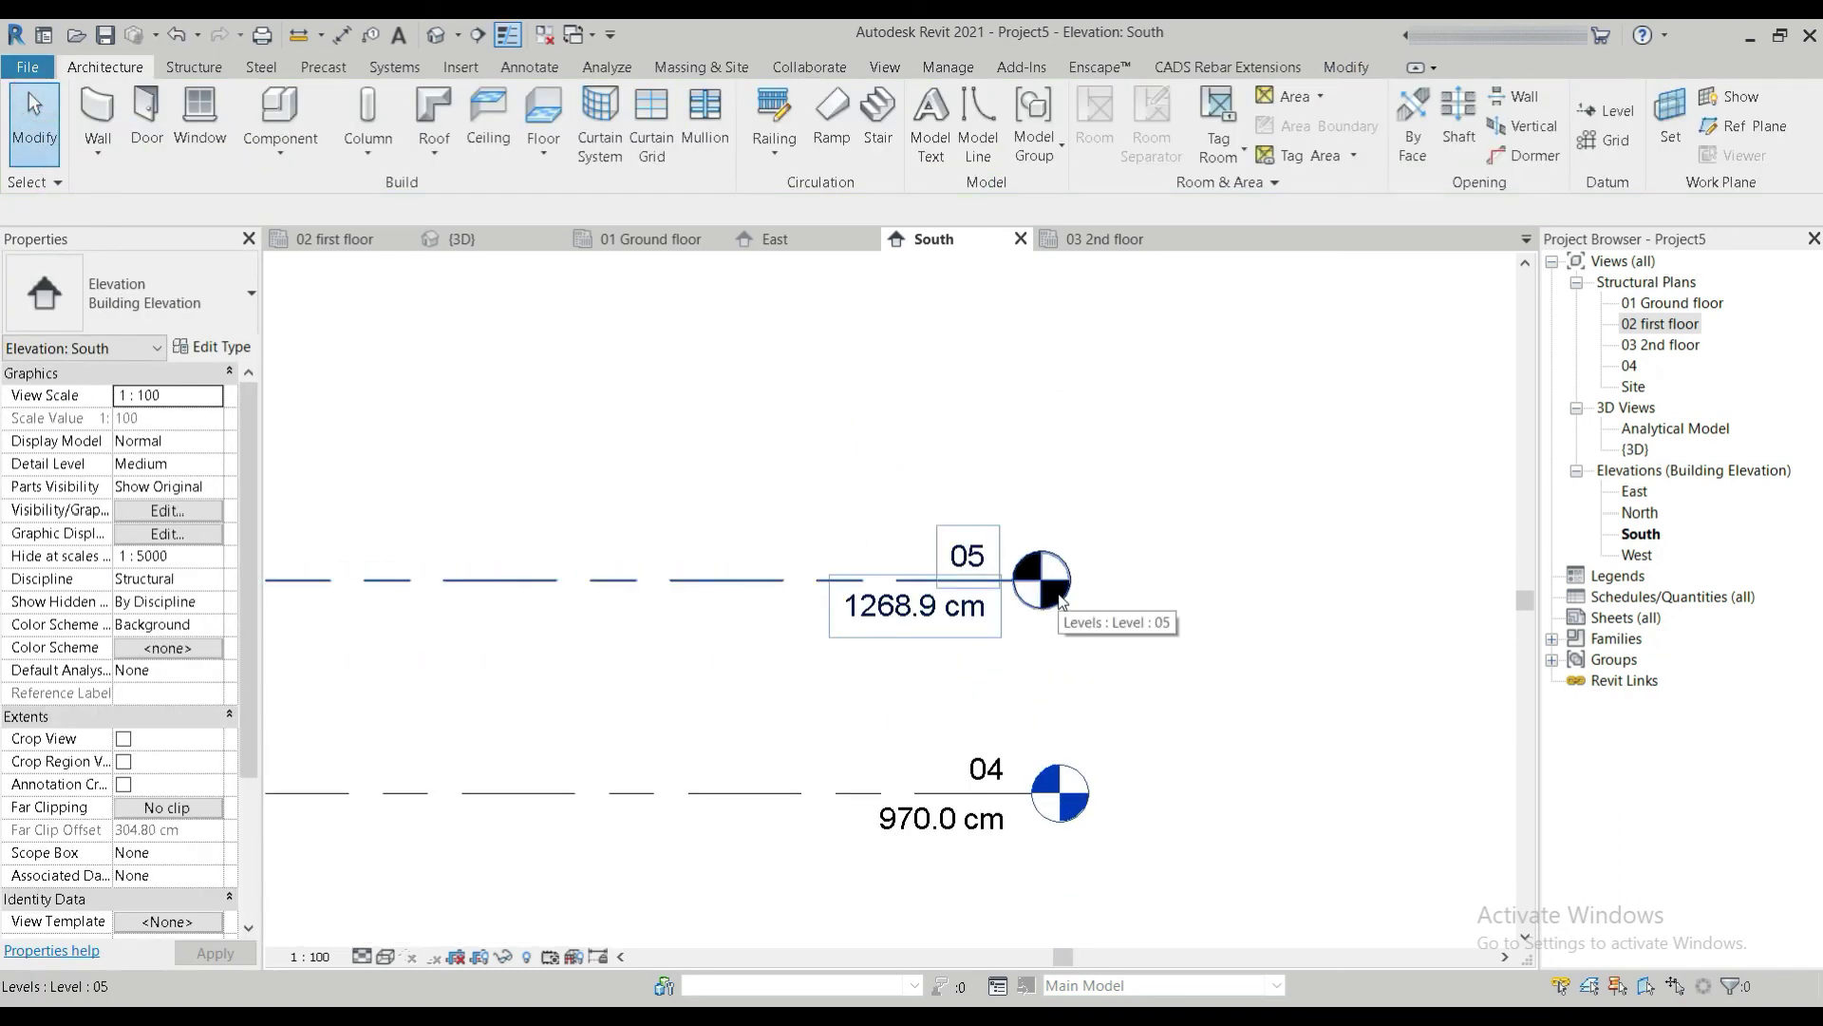
left_click(964, 551)
left_click(965, 552)
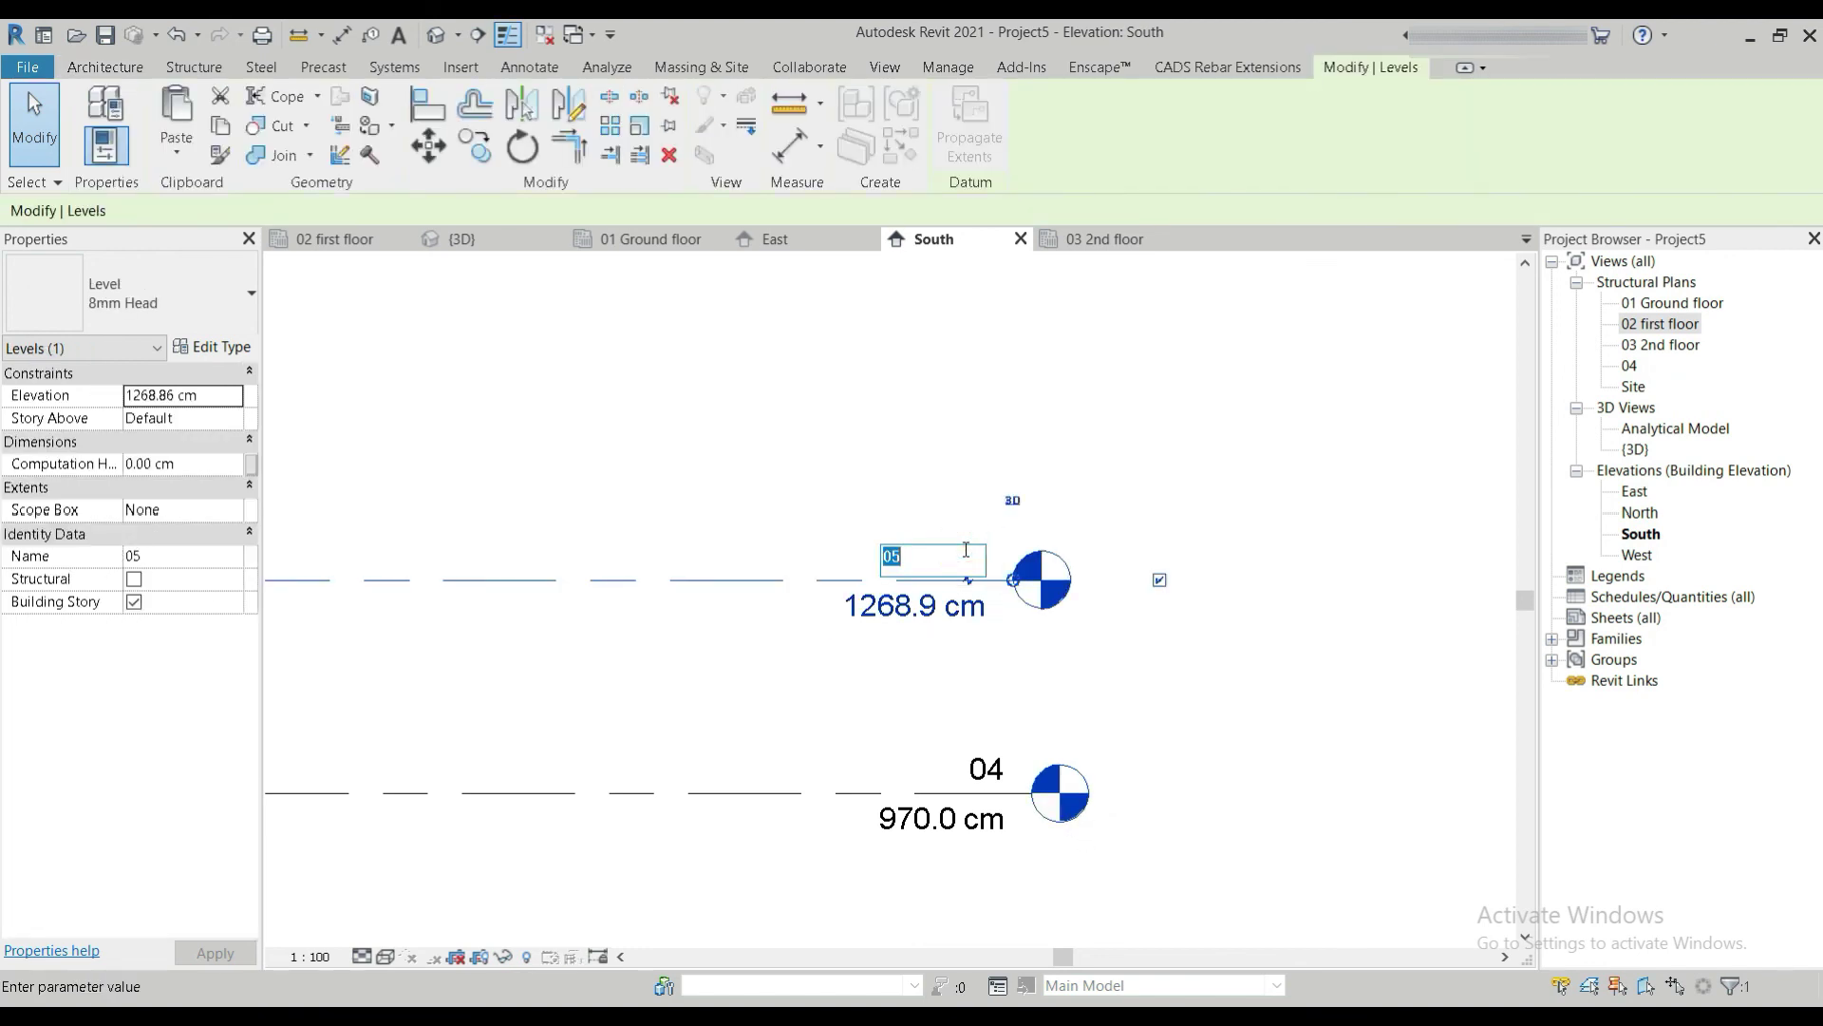
key("Return")
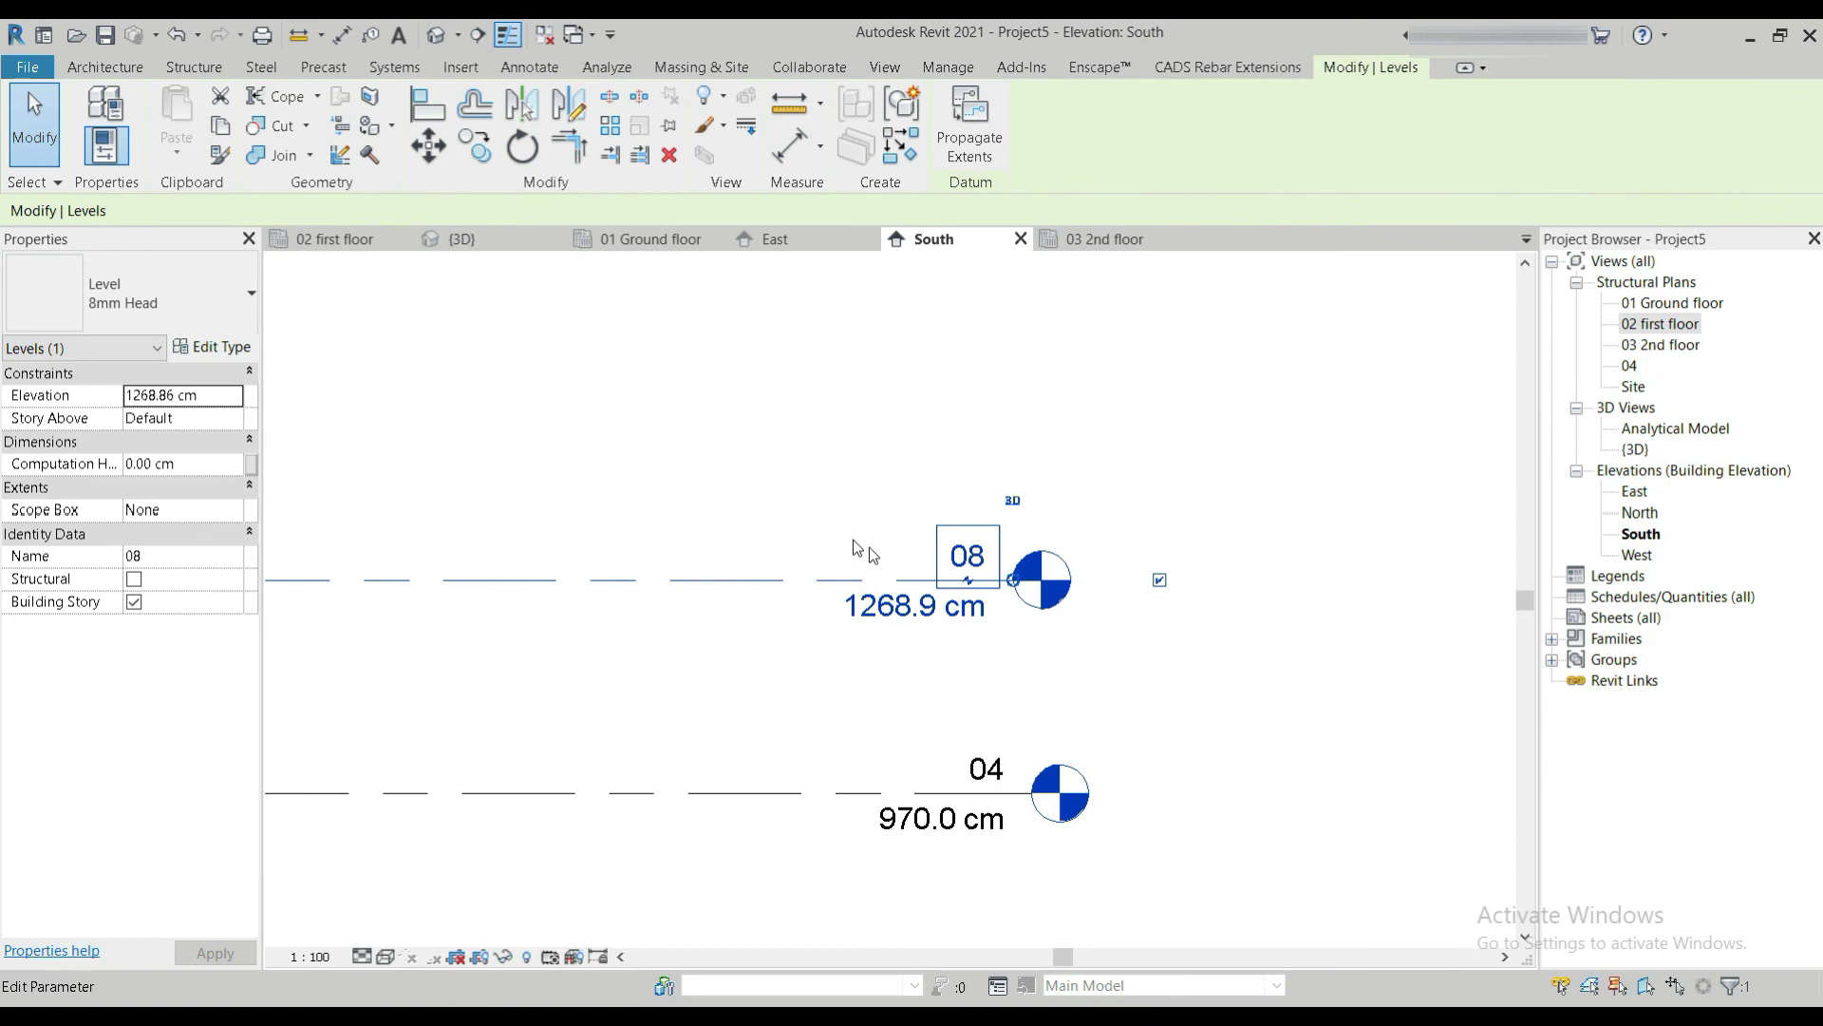
left_click(832, 486)
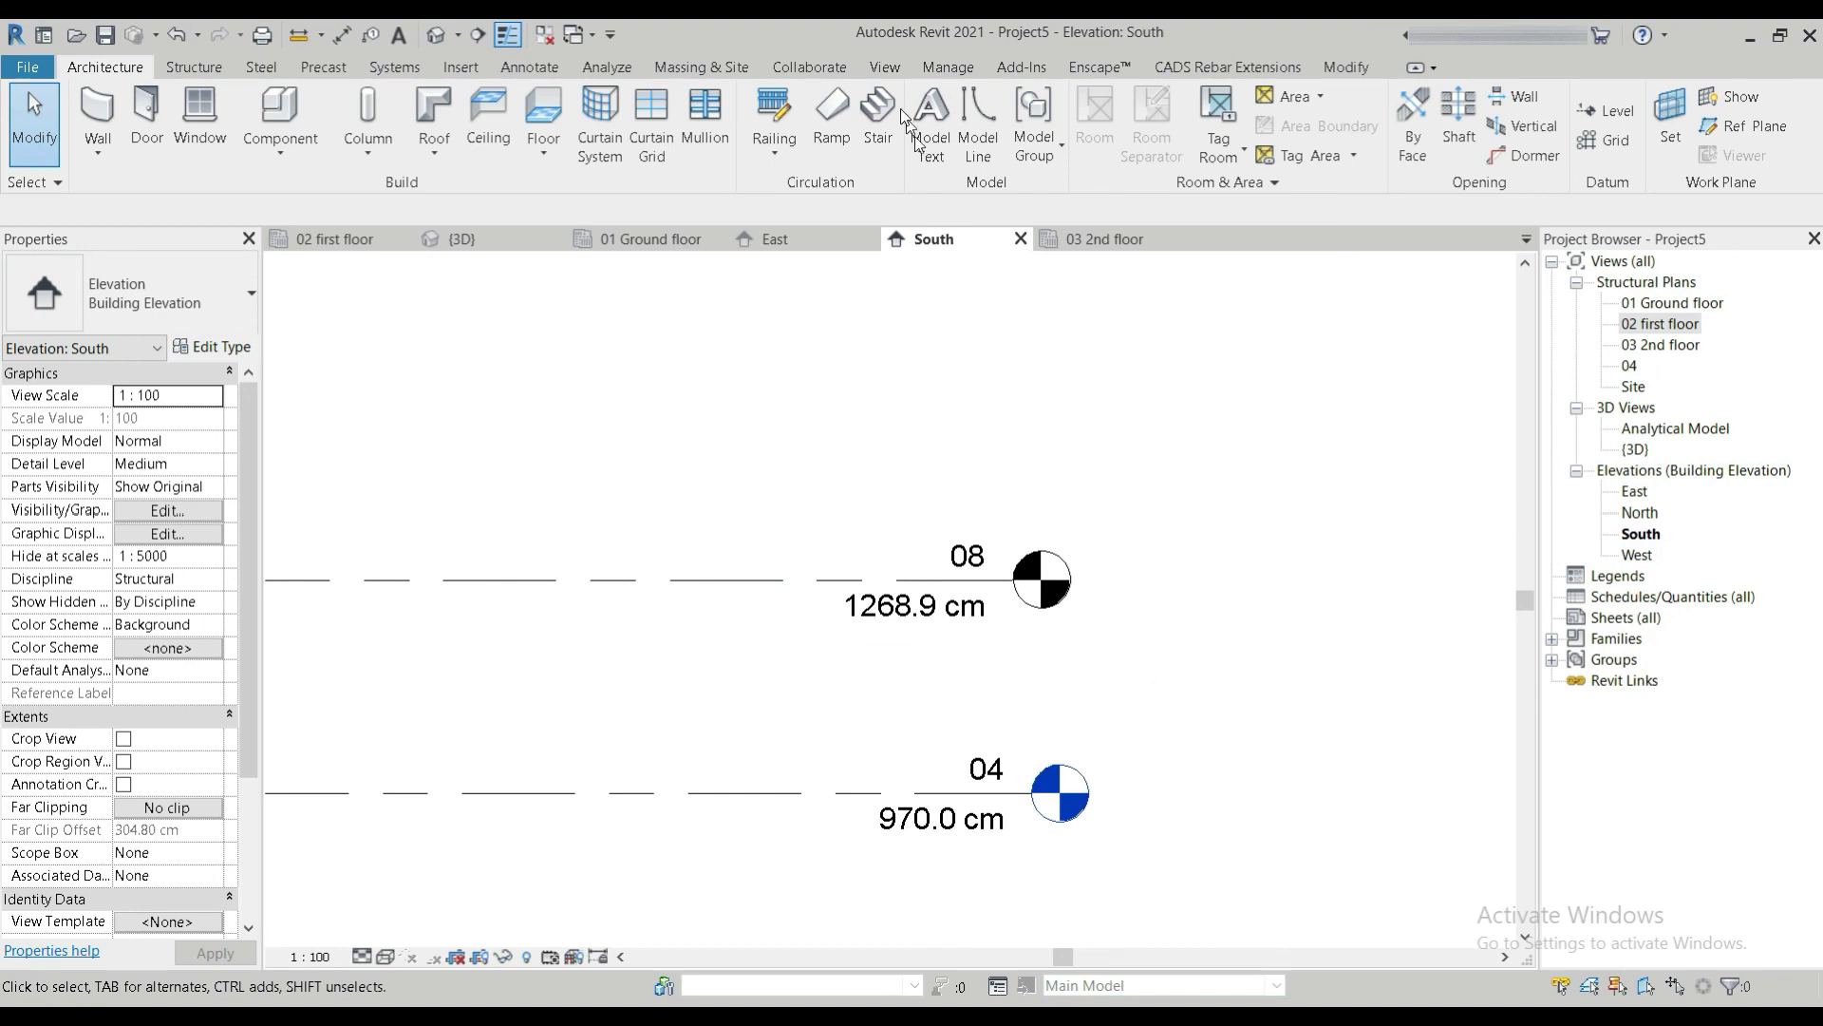
Create a new Structural Plan view for level 08, keeping existing views from being duplicated.
left_click(883, 65)
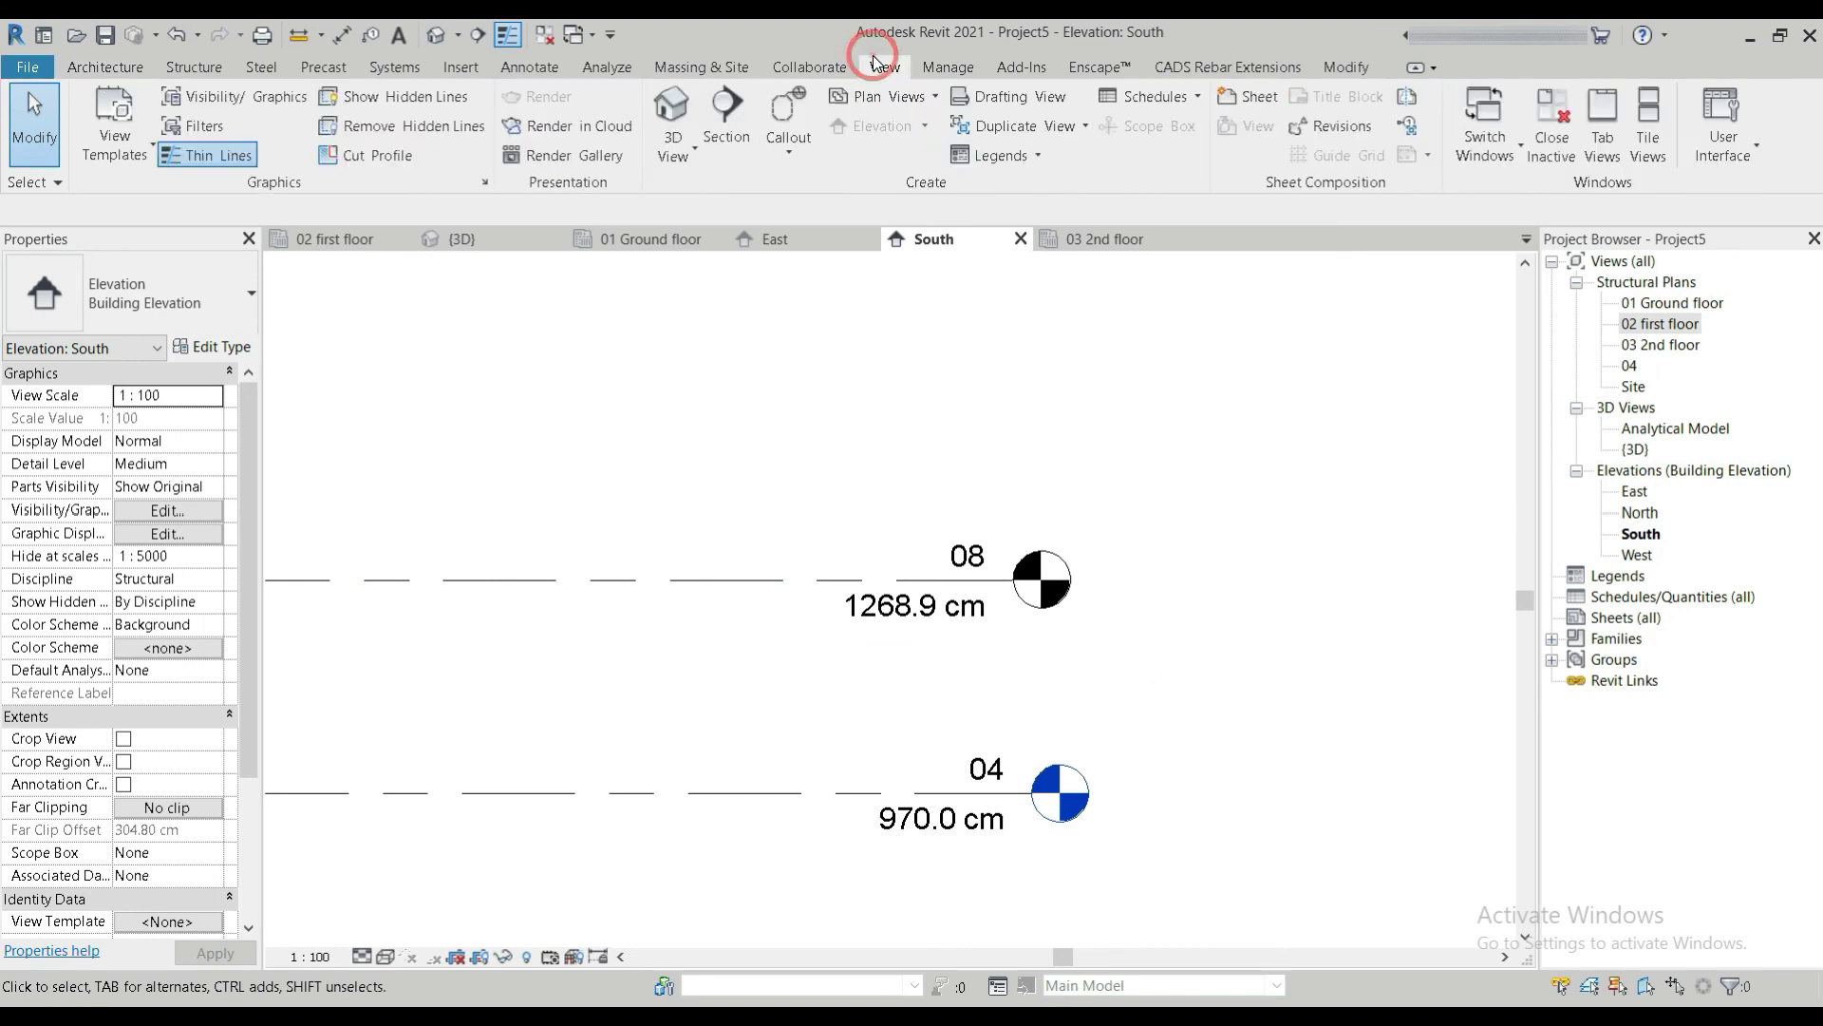
left_click(918, 98)
left_click(917, 230)
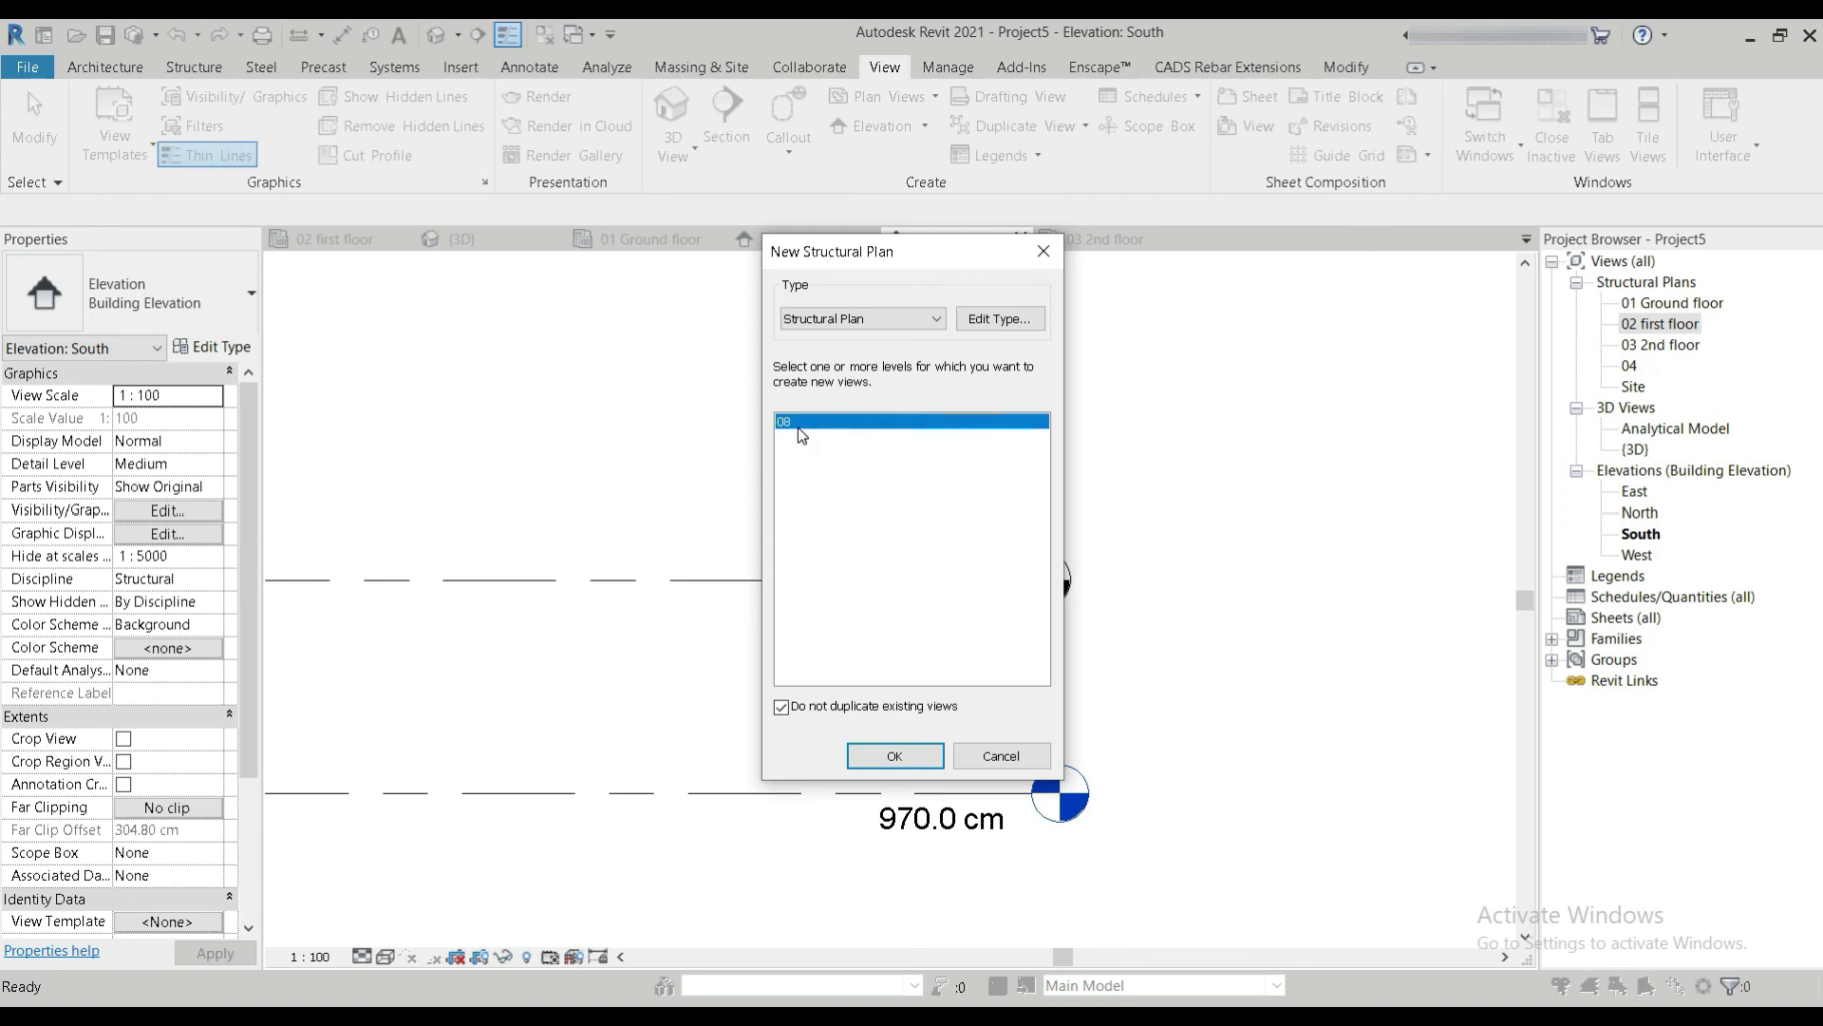
left_click(902, 754)
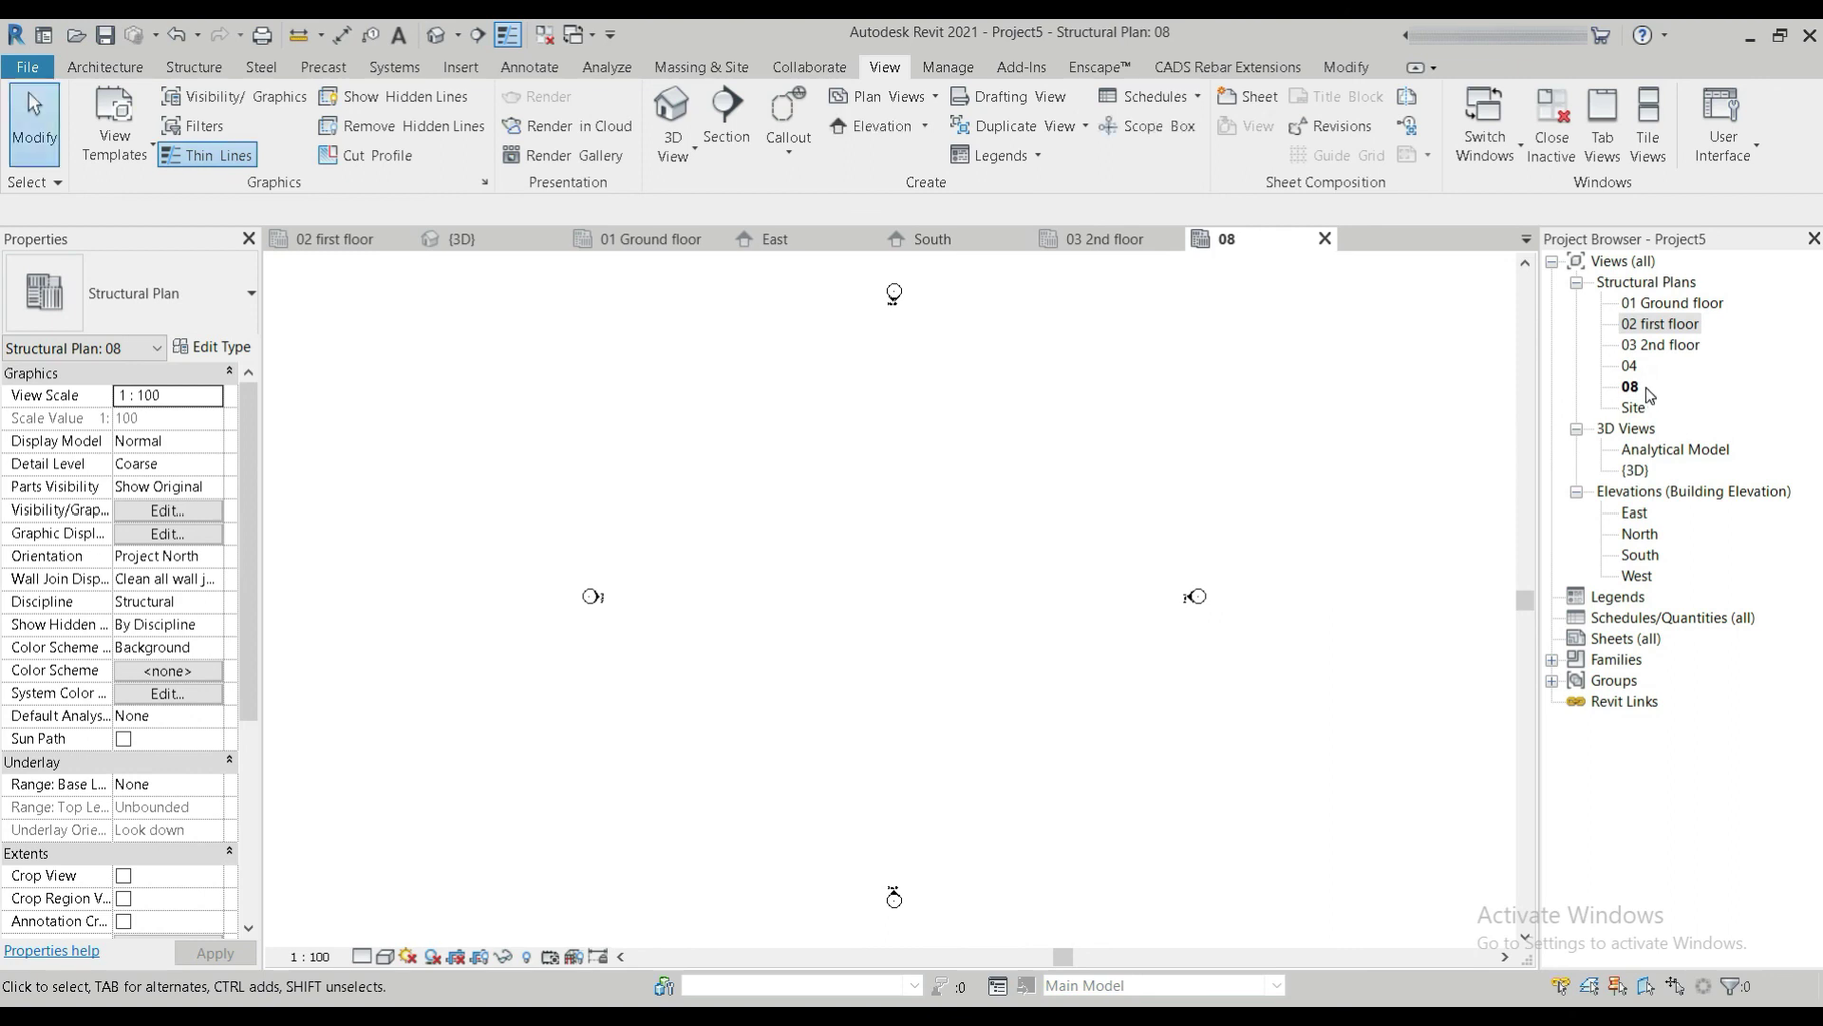
Return to the South elevation and switch its visual style to a shaded display of the walls.
left_click(968, 245)
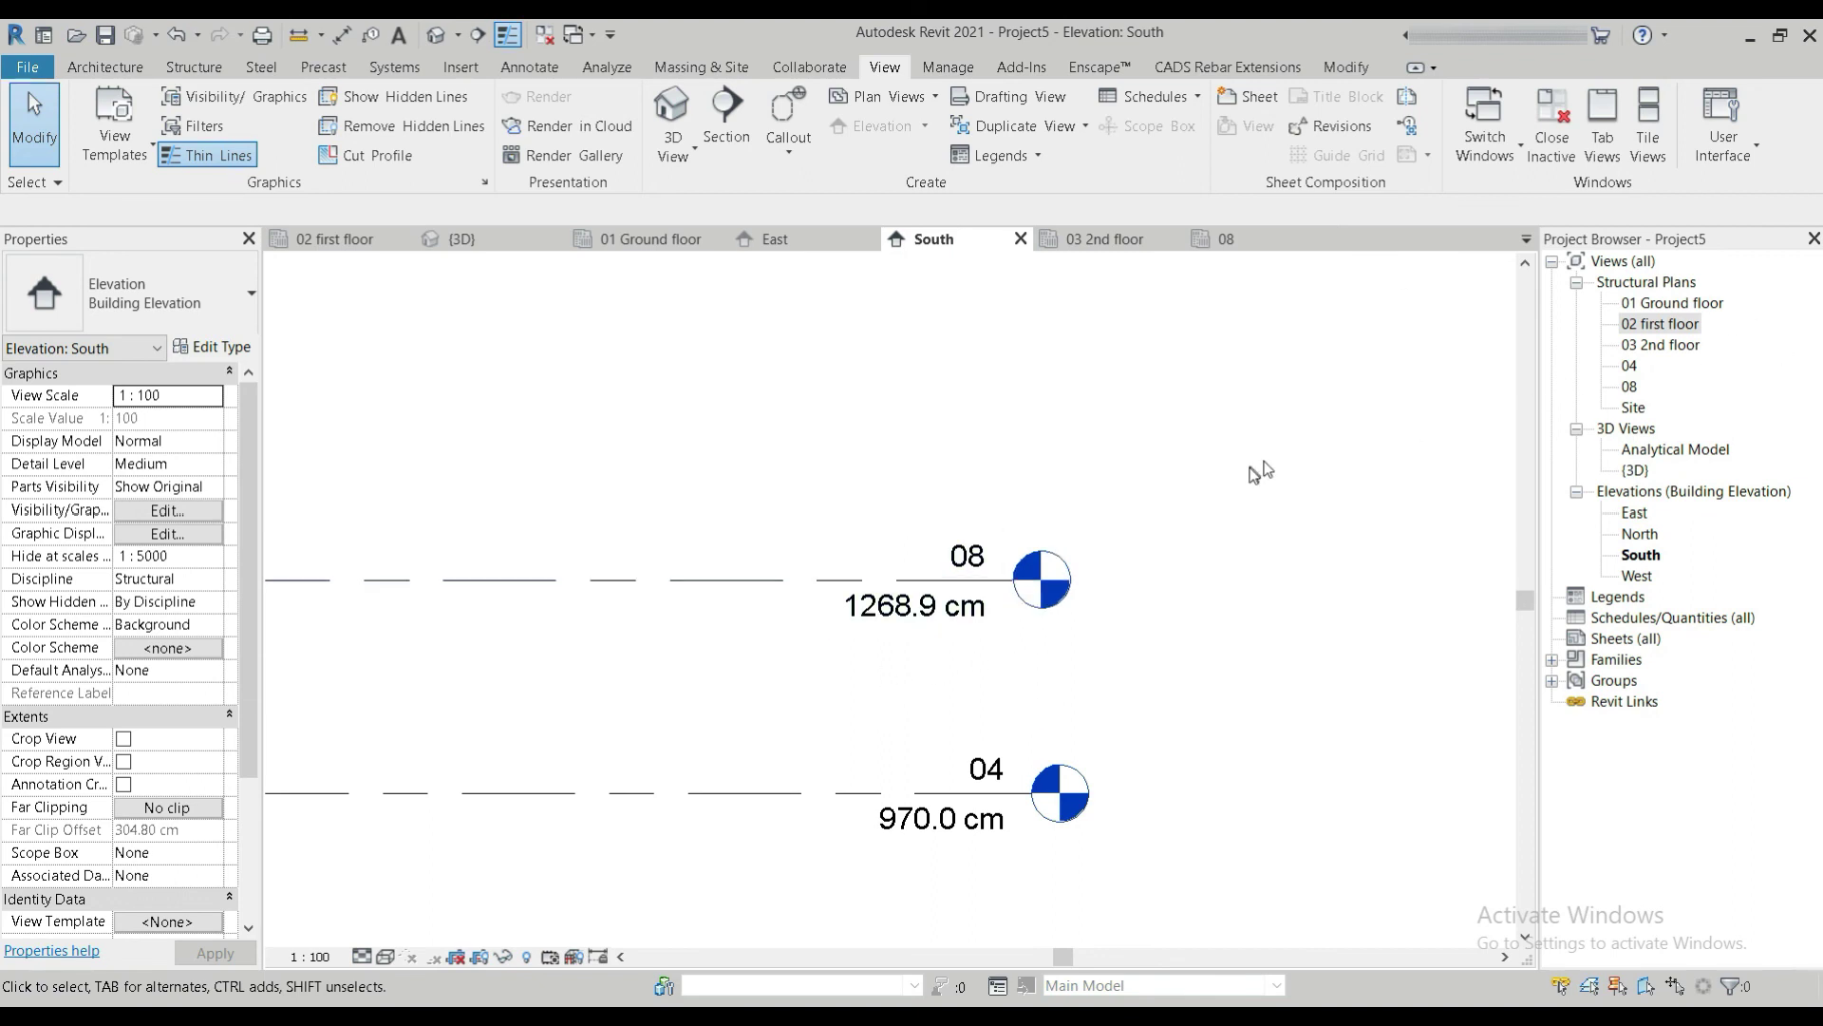
scroll(1177, 594, "down", 7)
middle_click_drag(1148, 698, 1068, 650)
scroll(1146, 572, "up", 3)
scroll(868, 693, "up", 1)
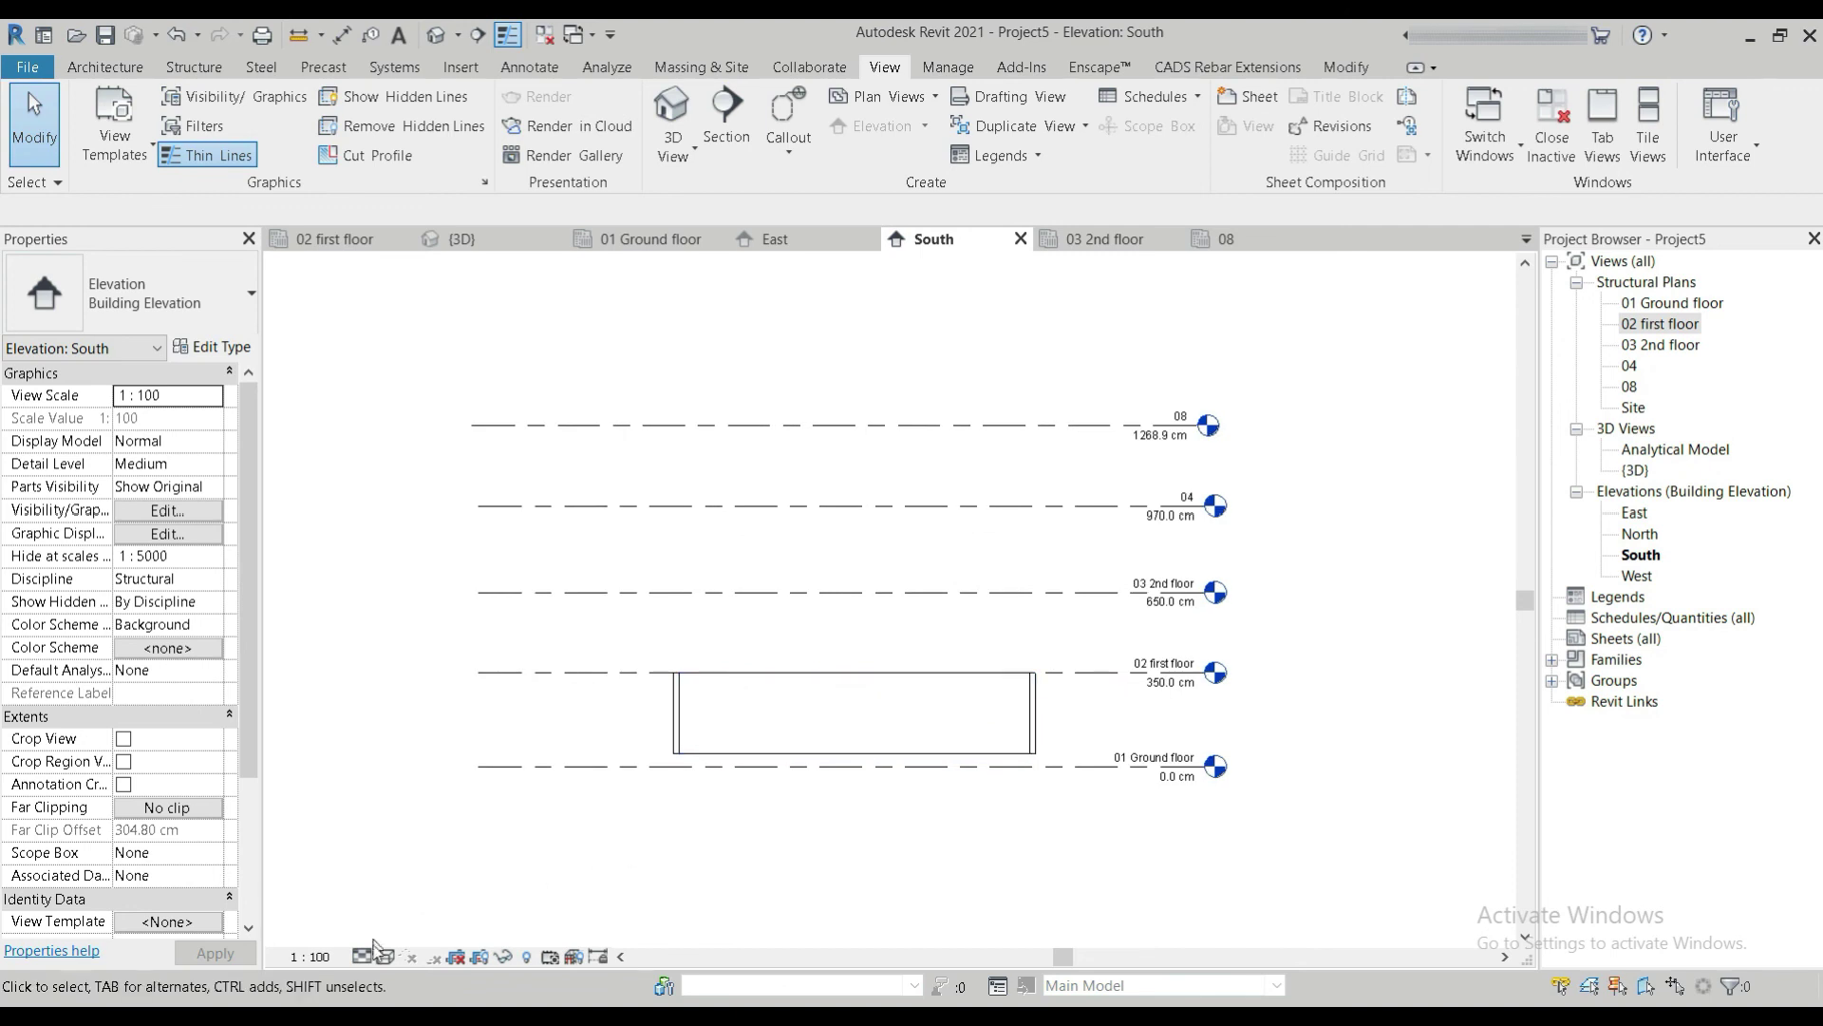
left_click(384, 956)
left_click(427, 870)
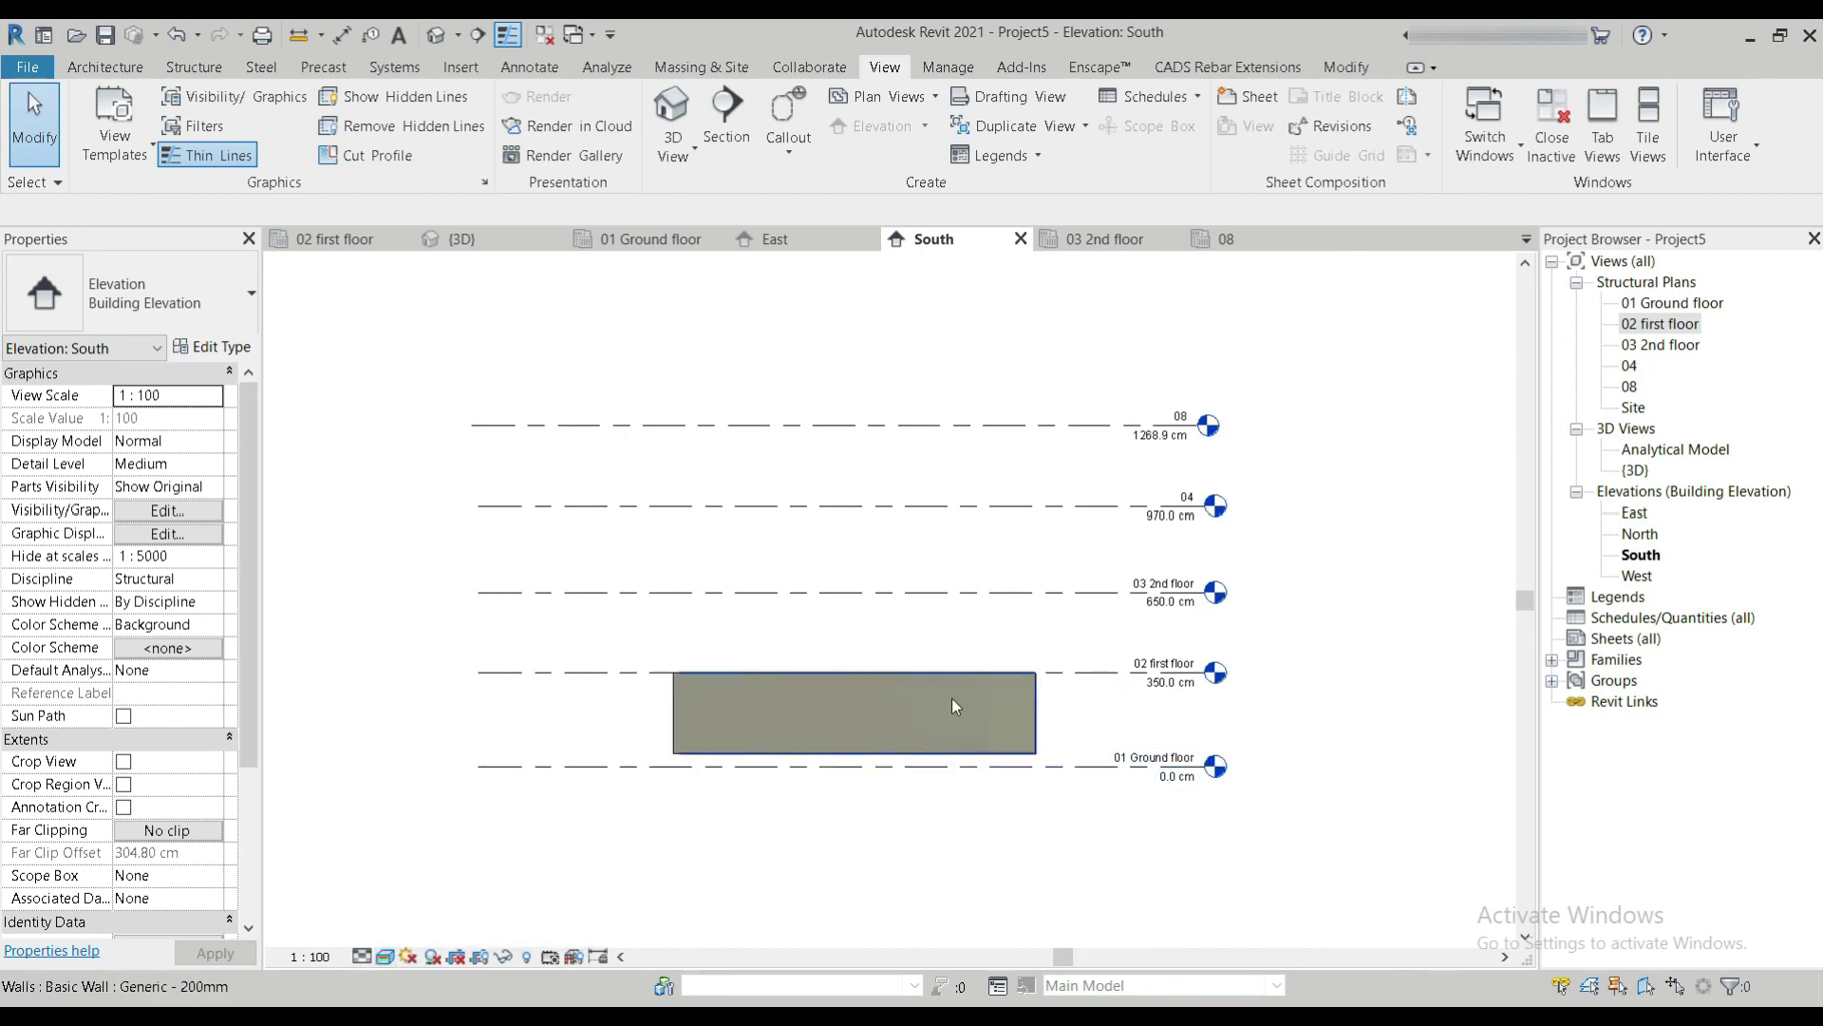